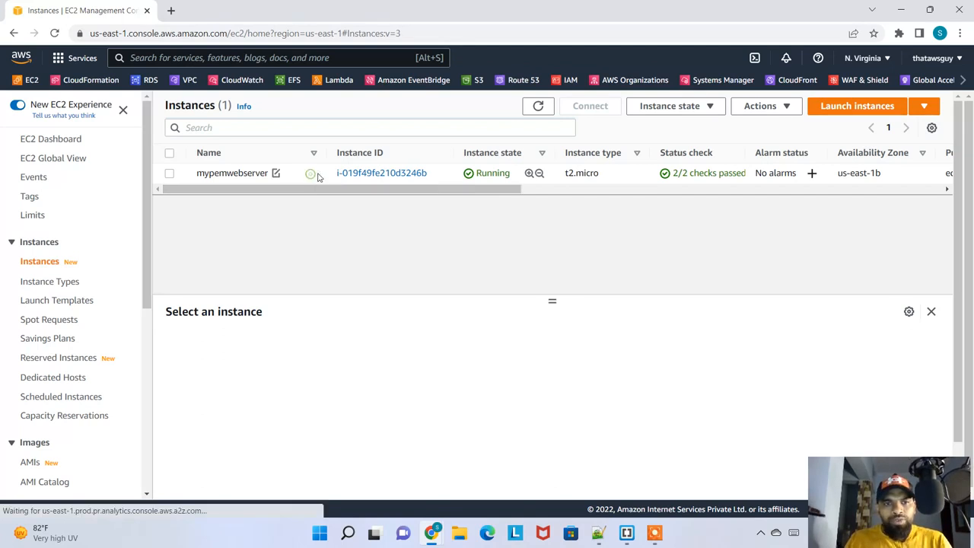
# Review the EC2 Instance Connect, SSH client and EC2 serial console connection options for the mypemwebserver instance, and return to the instances list
pyautogui.click(316, 175)
pyautogui.click(588, 106)
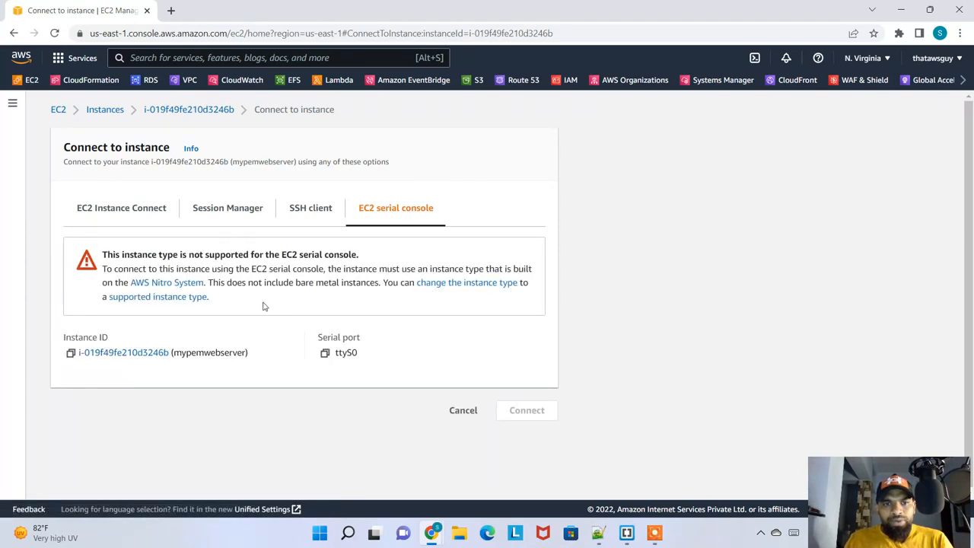
pyautogui.click(126, 216)
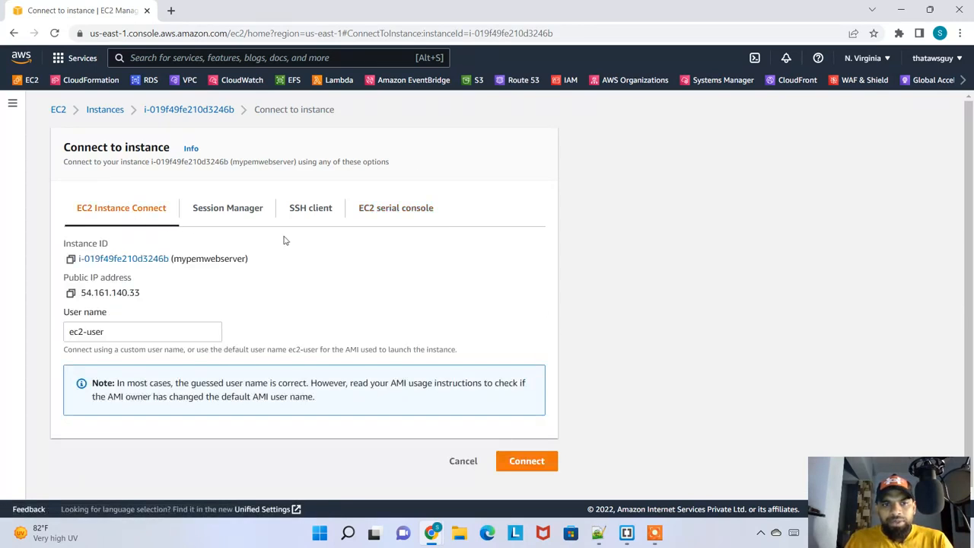
pyautogui.click(308, 218)
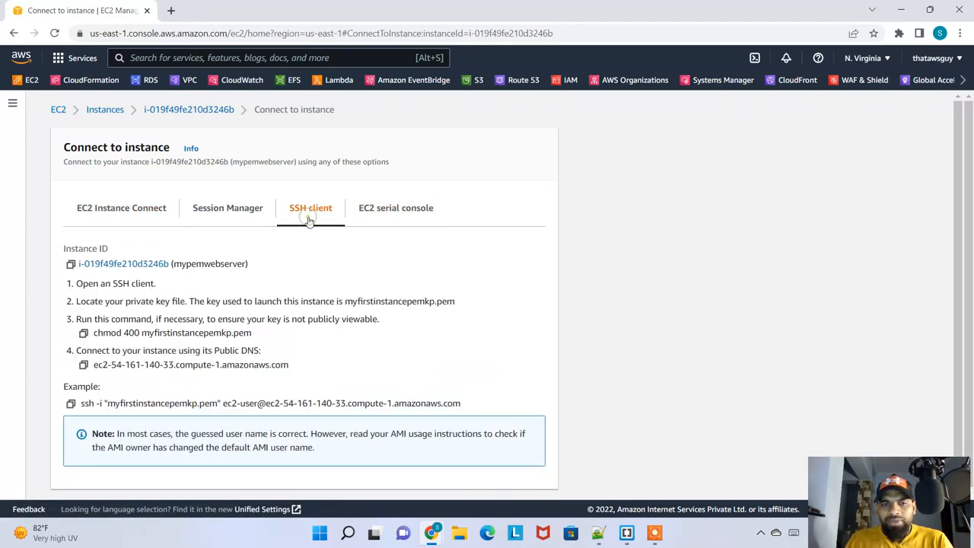
pyautogui.click(396, 211)
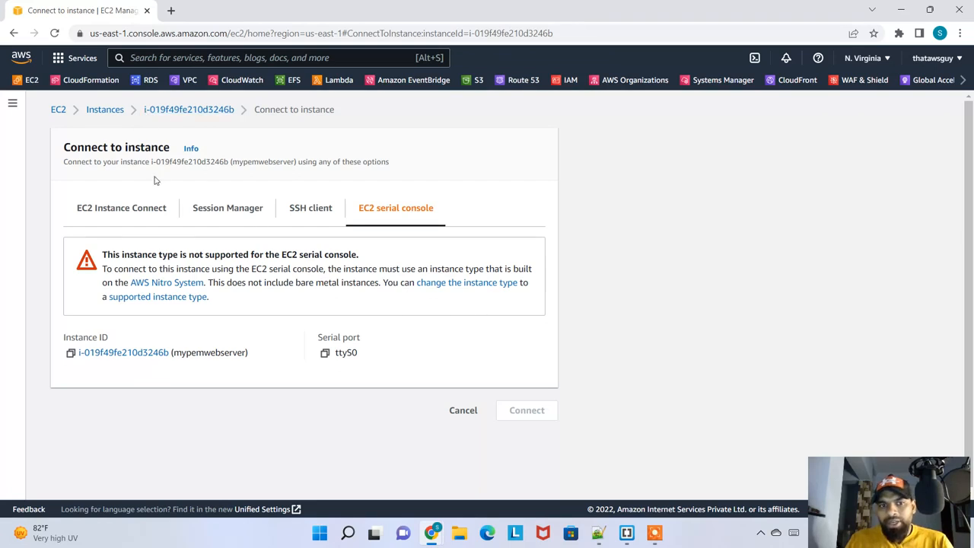
pyautogui.click(105, 109)
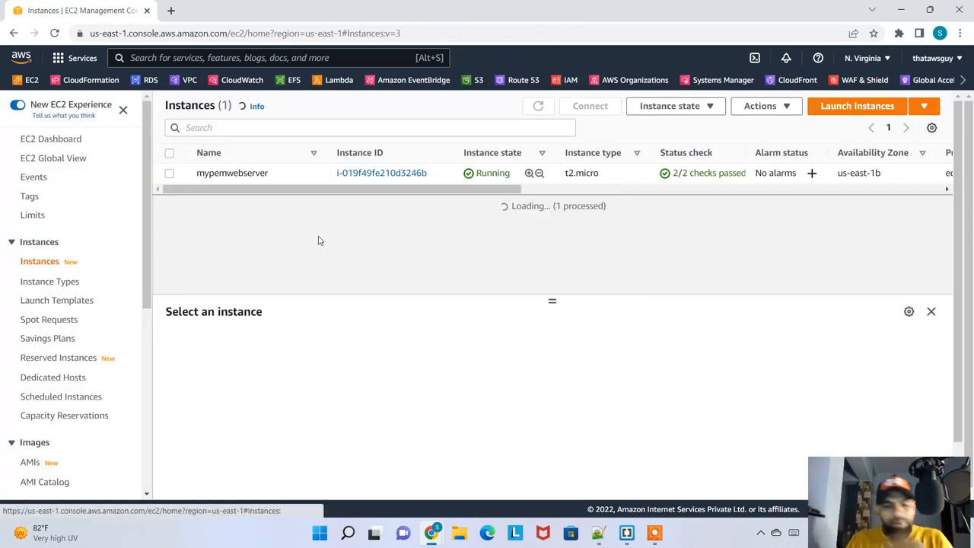
# Check the instance type of mypemwebserver in the instances list
pyautogui.moveTo(566, 173); pyautogui.dragTo(598, 182)
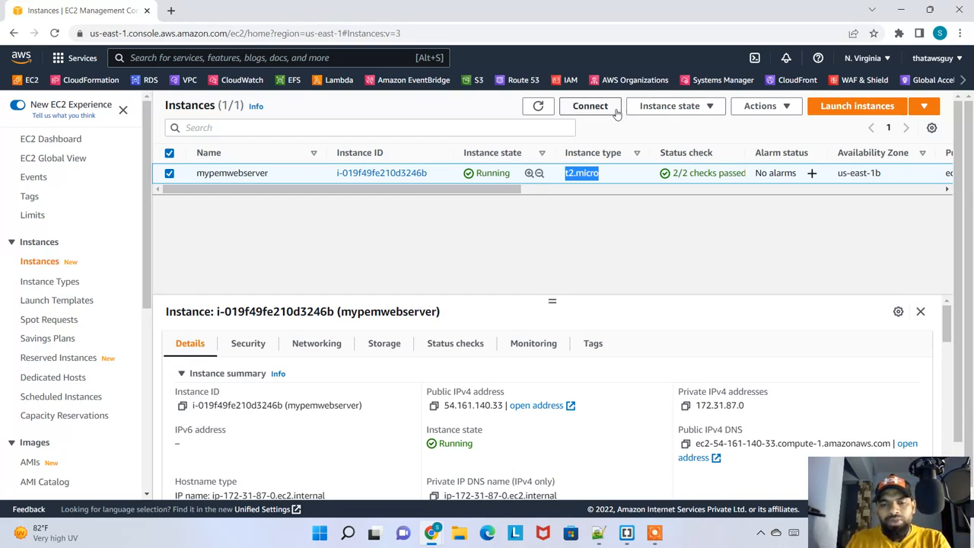
pyautogui.click(607, 175)
pyautogui.moveTo(605, 174); pyautogui.dragTo(567, 174)
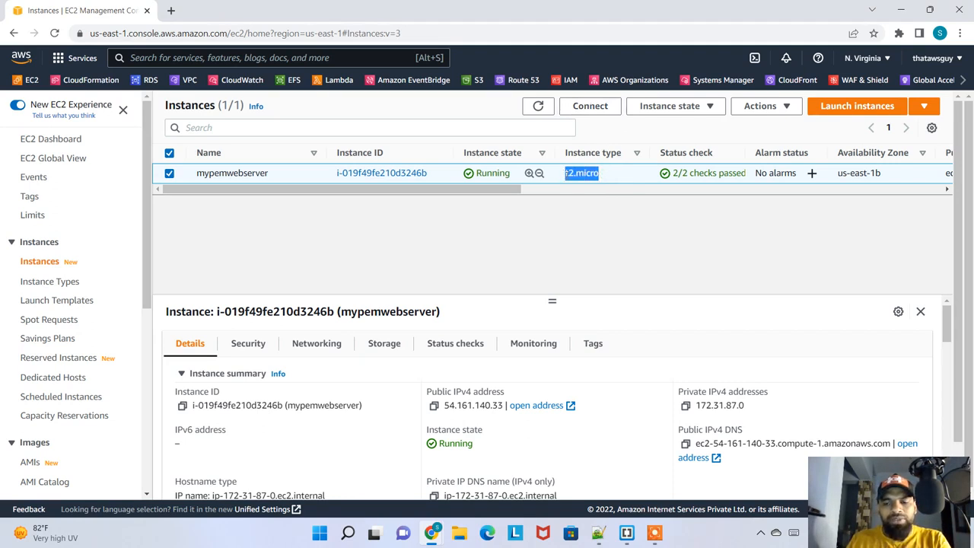
# Reopen the connection options for mypemwebserver, compare the available methods and examine the Session Manager requirements
pyautogui.click(590, 106)
pyautogui.click(233, 216)
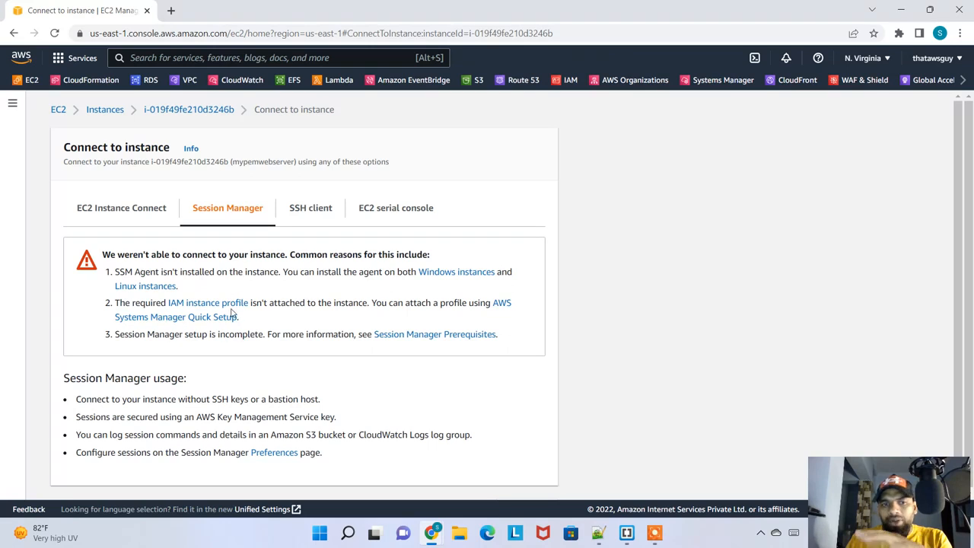
pyautogui.scroll(-1, 365, 299)
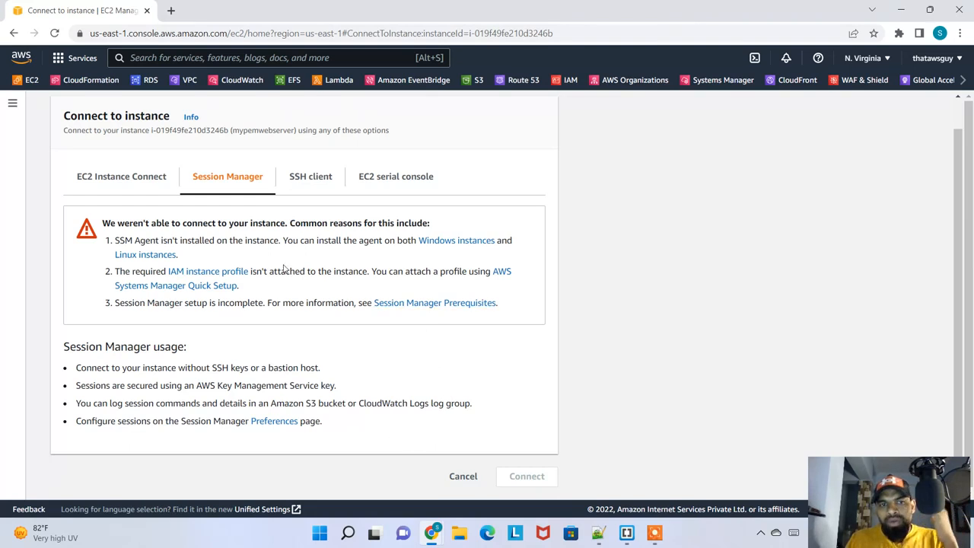
pyautogui.click(128, 186)
pyautogui.click(317, 205)
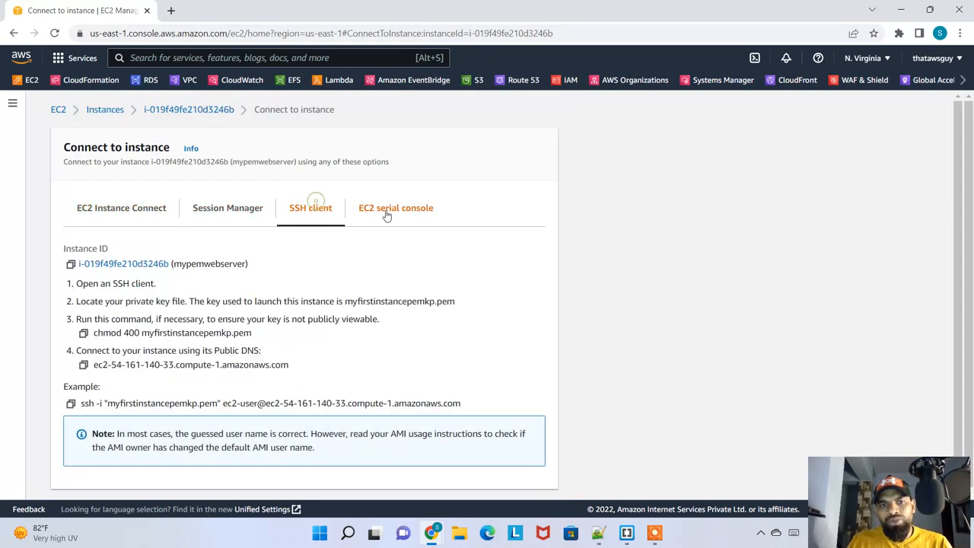
pyautogui.click(386, 215)
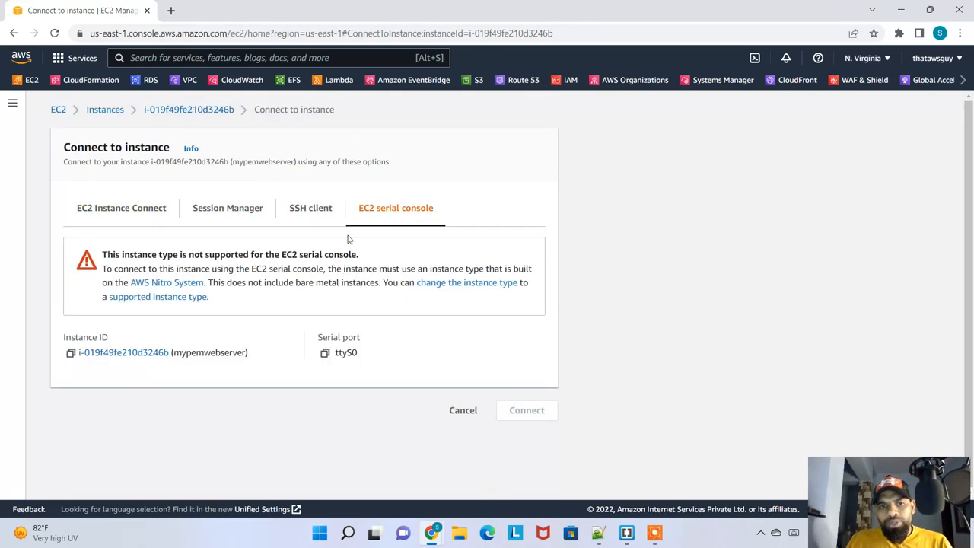
pyautogui.click(240, 216)
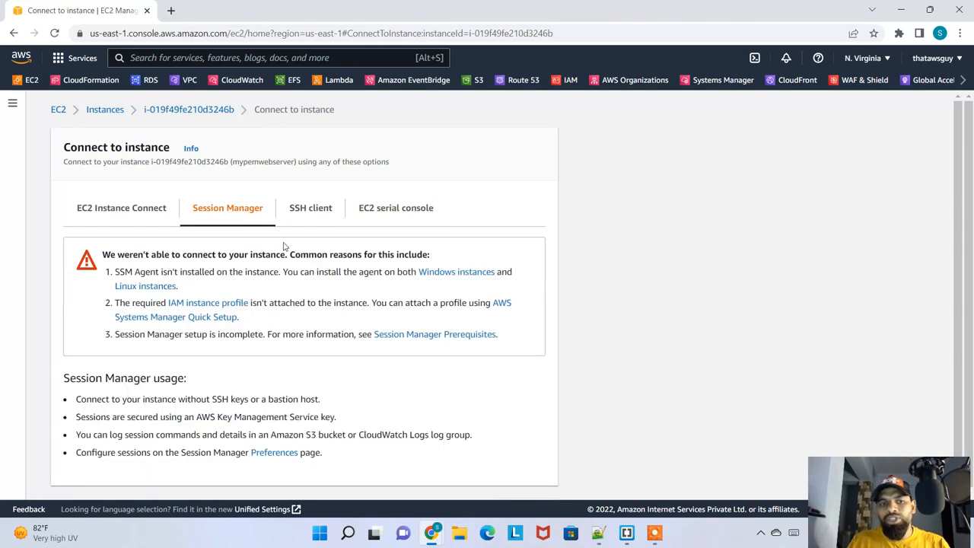
pyautogui.scroll(-1, 329, 296)
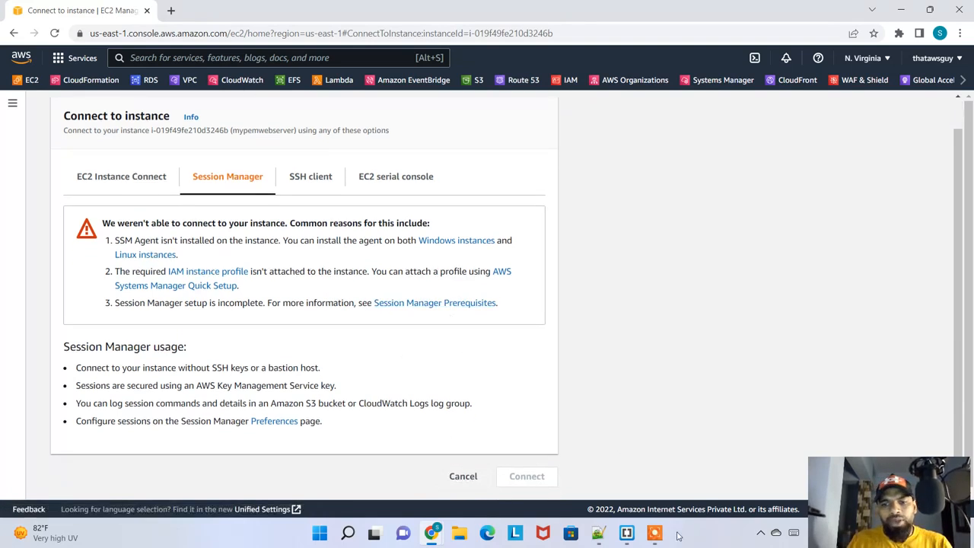
pyautogui.moveTo(654, 533)
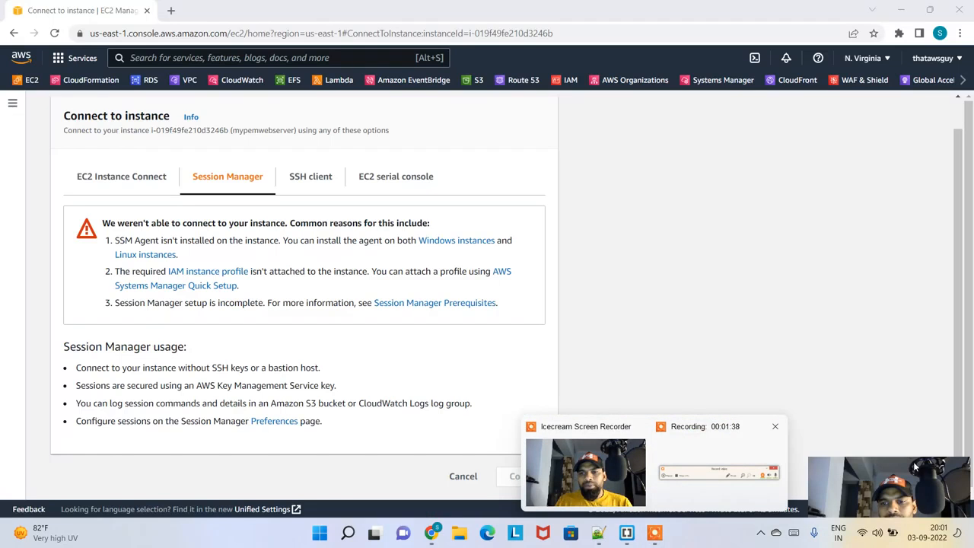
pyautogui.click(692, 427)
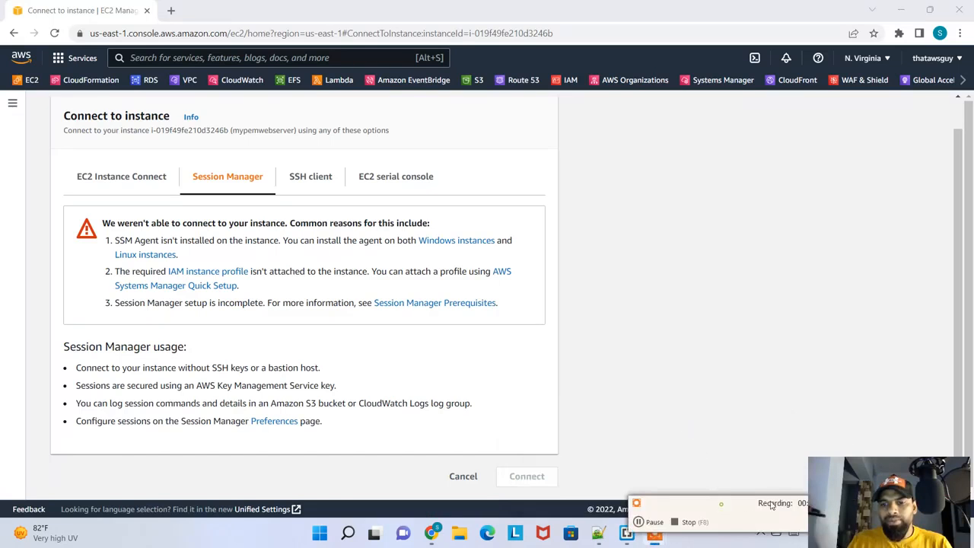
pyautogui.moveTo(772, 503); pyautogui.dragTo(973, 335)
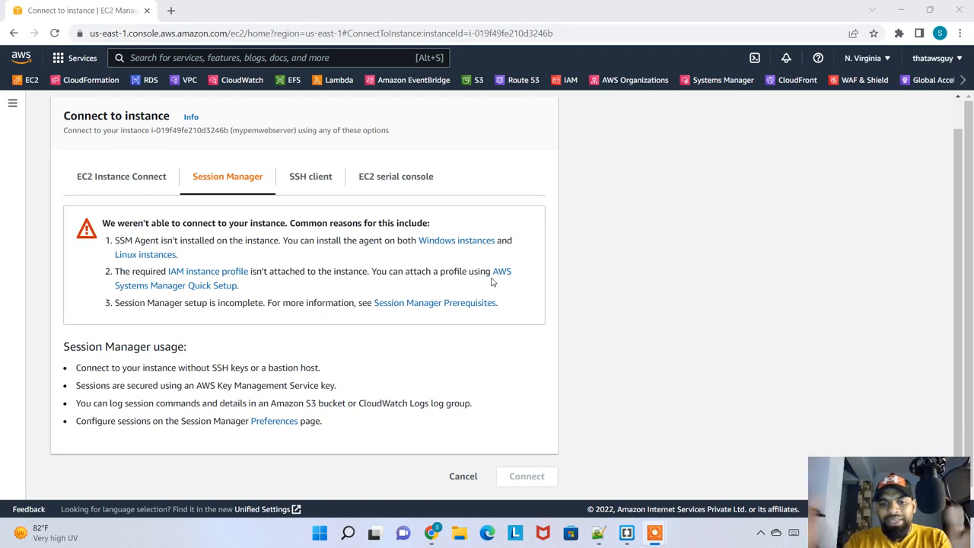
# Cancel connecting to the instance, search the AWS services for iam and open IAM in a new browser tab
pyautogui.click(463, 476)
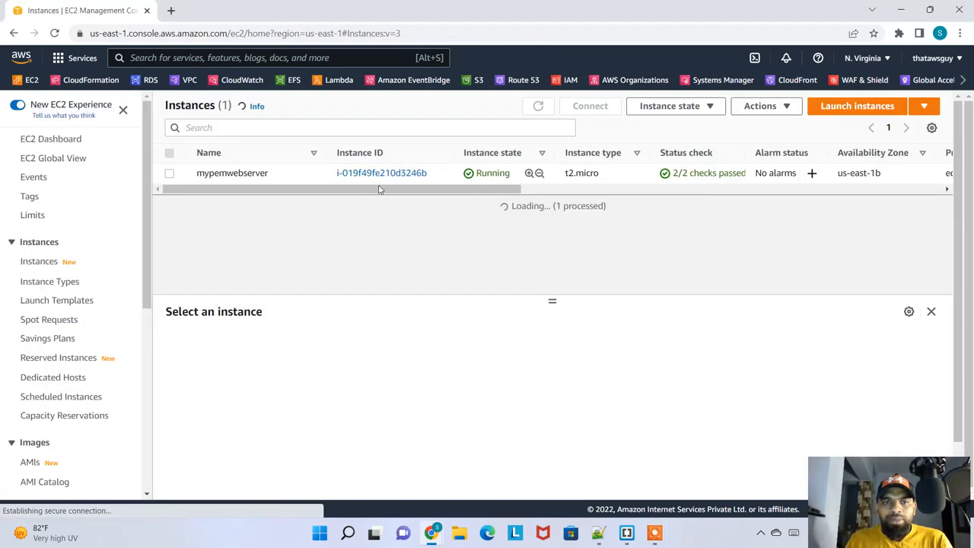
pyautogui.click(304, 58)
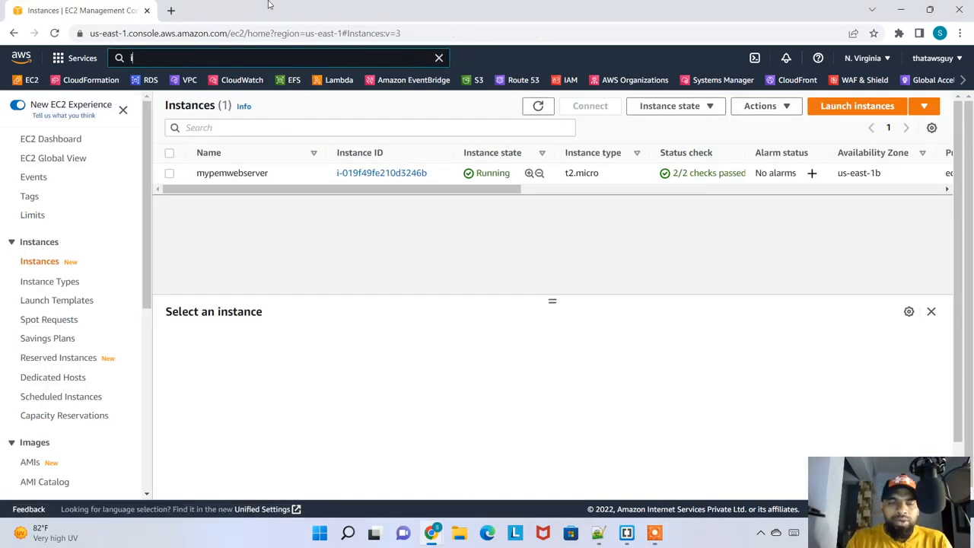
pyautogui.write('iam')
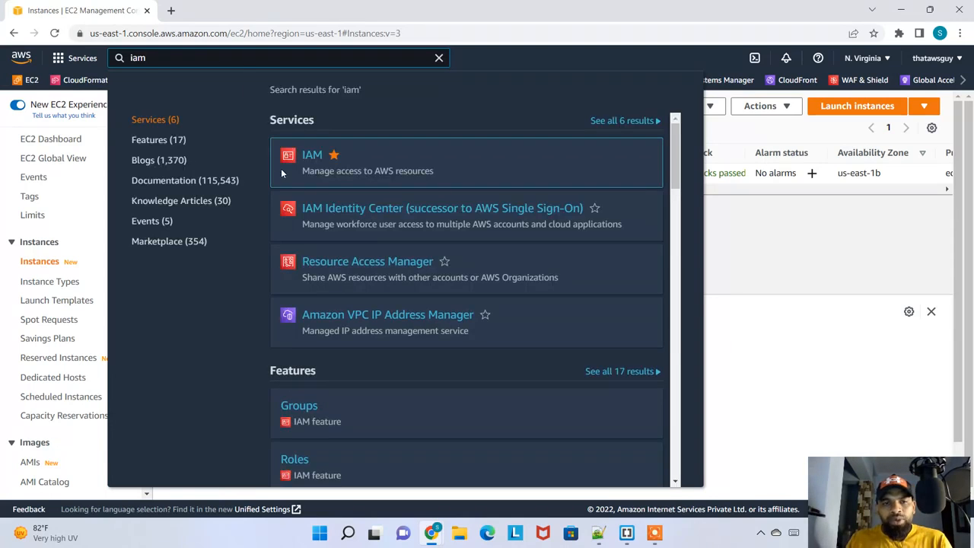
pyautogui.rightClick(309, 160)
pyautogui.click(326, 171)
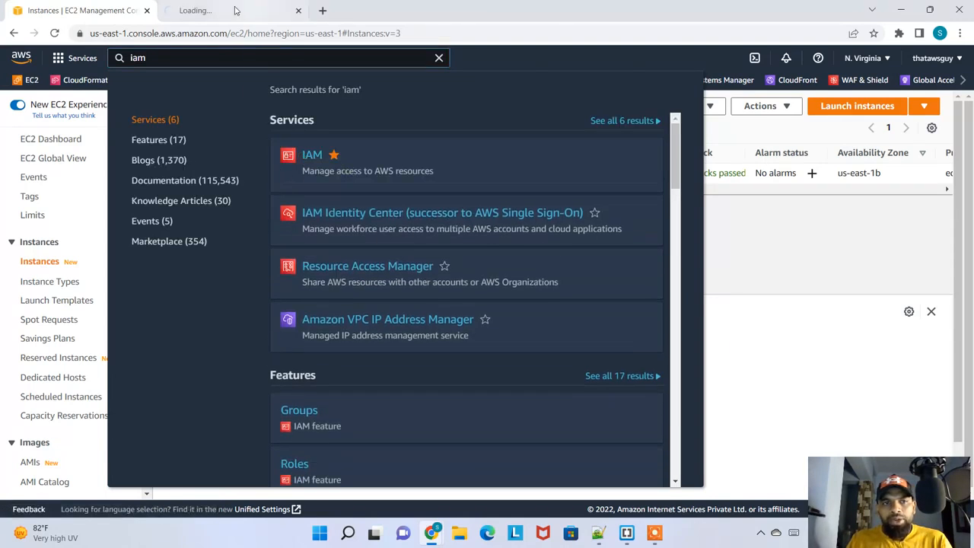
pyautogui.click(483, 66)
pyautogui.click(229, 11)
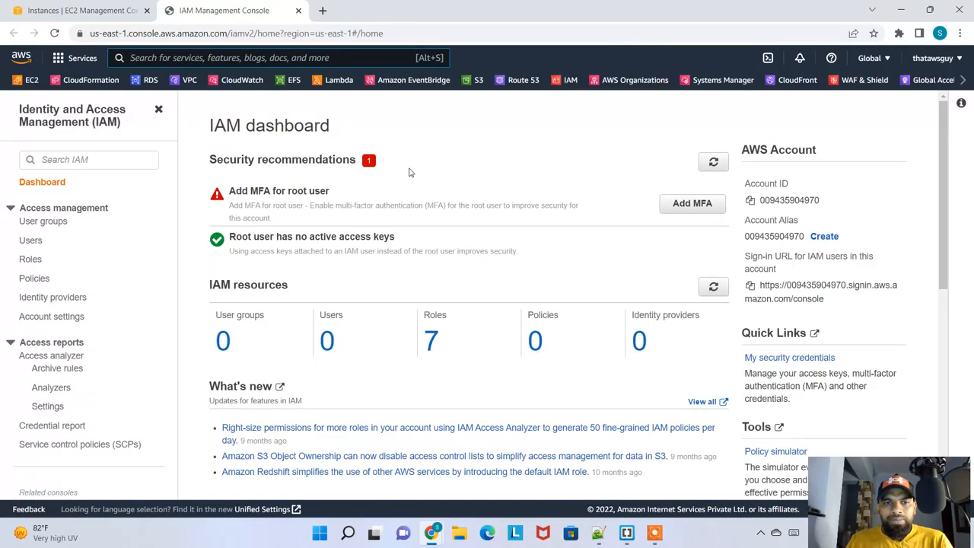
# Start creating an IAM role with AWS service as the trusted entity type and EC2 as the use case, and proceed to the permissions
pyautogui.click(31, 260)
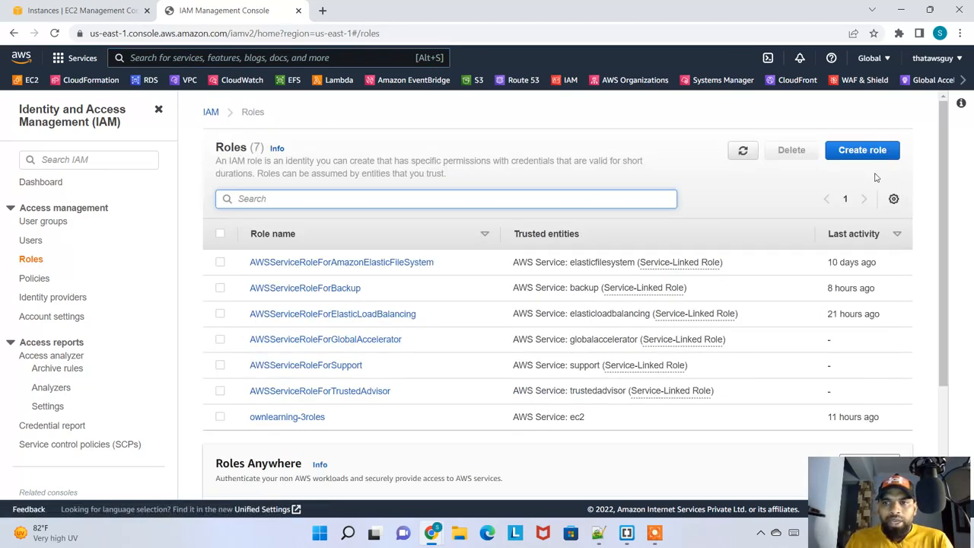
pyautogui.click(868, 150)
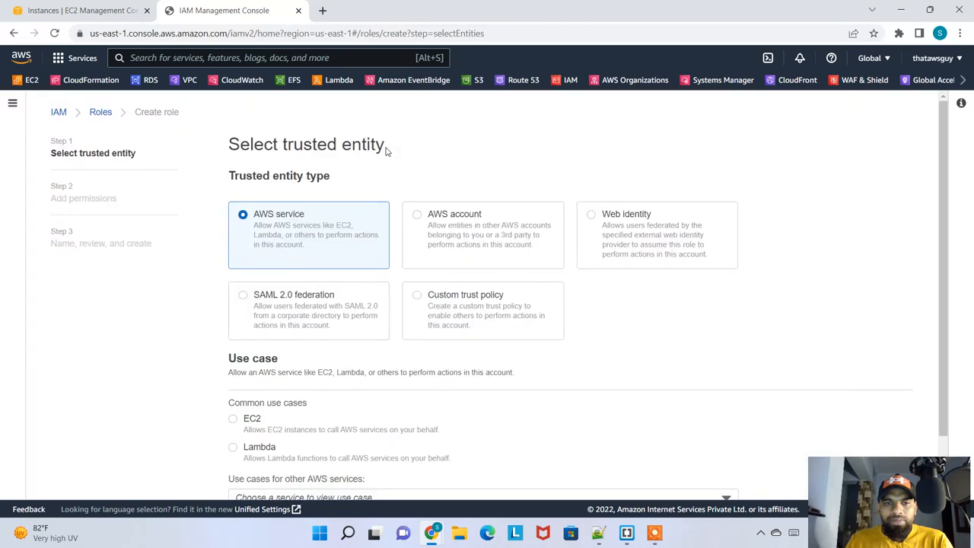
pyautogui.scroll(-1, 297, 266)
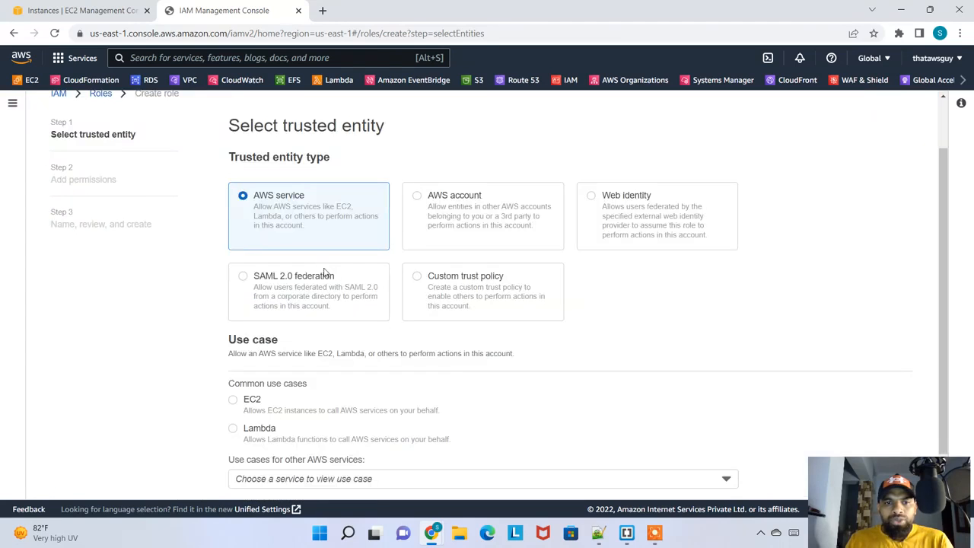
pyautogui.scroll(-1, 318, 231)
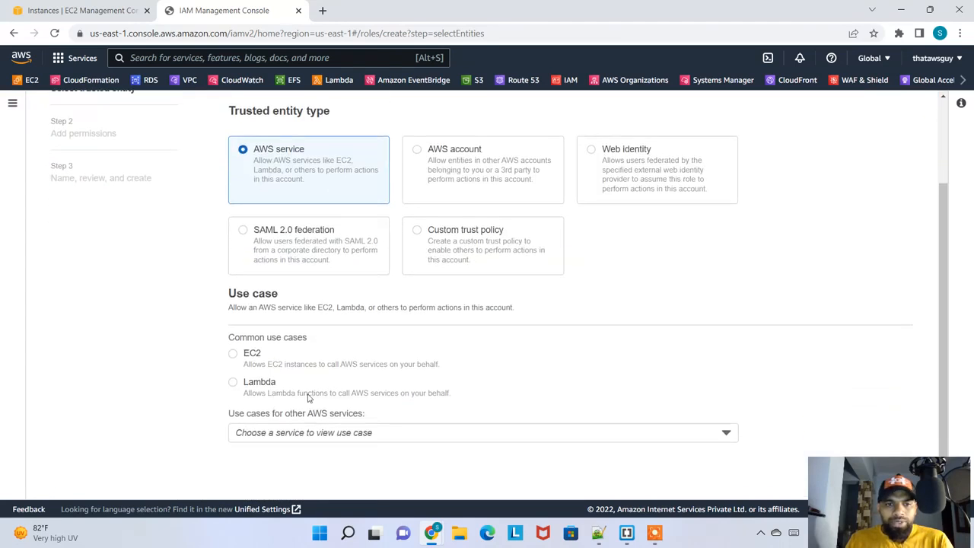
pyautogui.click(250, 370)
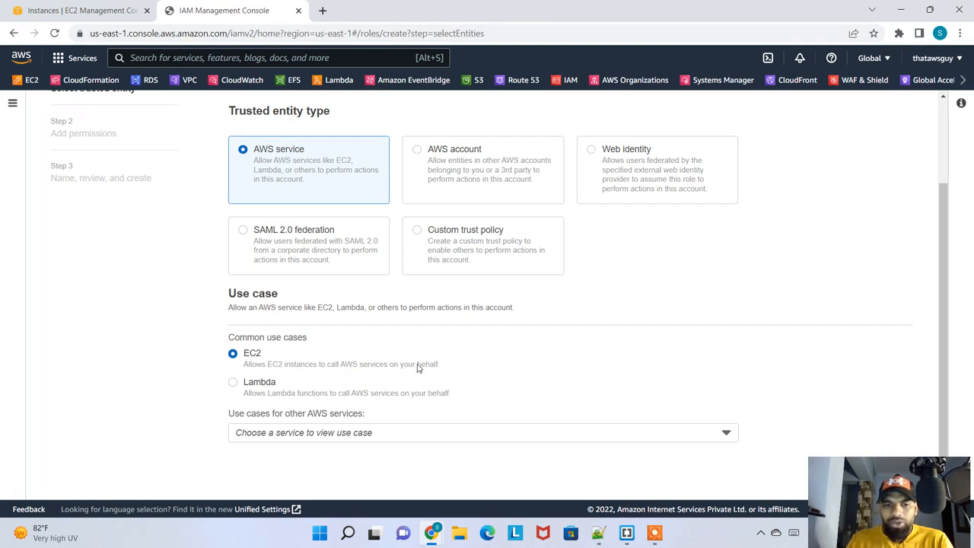
pyautogui.moveTo(910, 510); pyautogui.dragTo(914, 25)
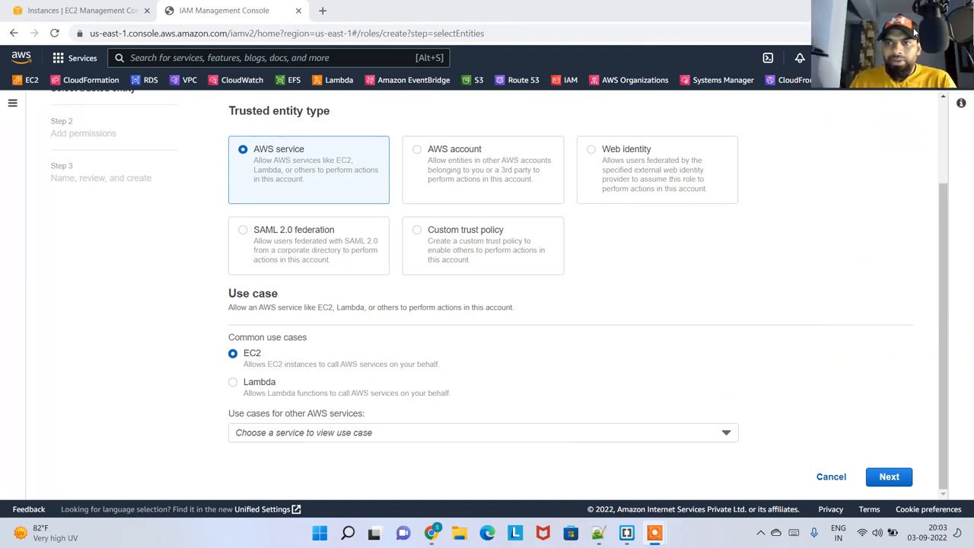
pyautogui.click(889, 477)
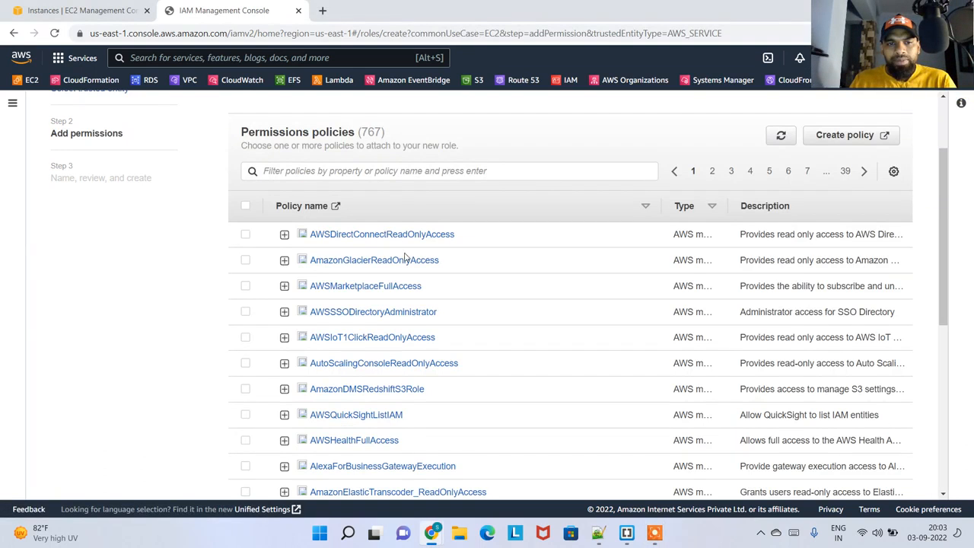
# Filter the permissions policies by ssm, select AmazonSSMFullAccess for the role and proceed to the naming and review stage
pyautogui.click(385, 169)
pyautogui.write('ssm')
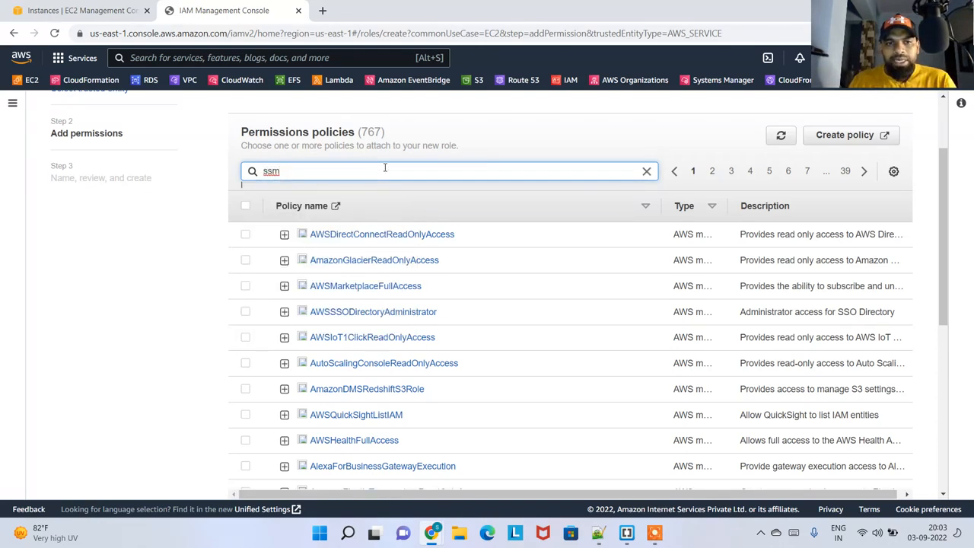
pyautogui.press('Return')
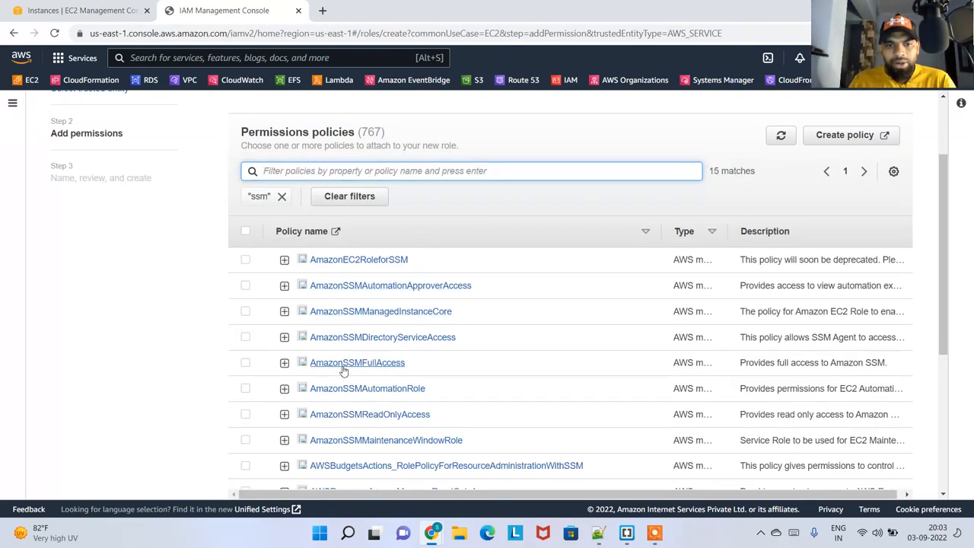
pyautogui.moveTo(415, 365); pyautogui.dragTo(309, 373)
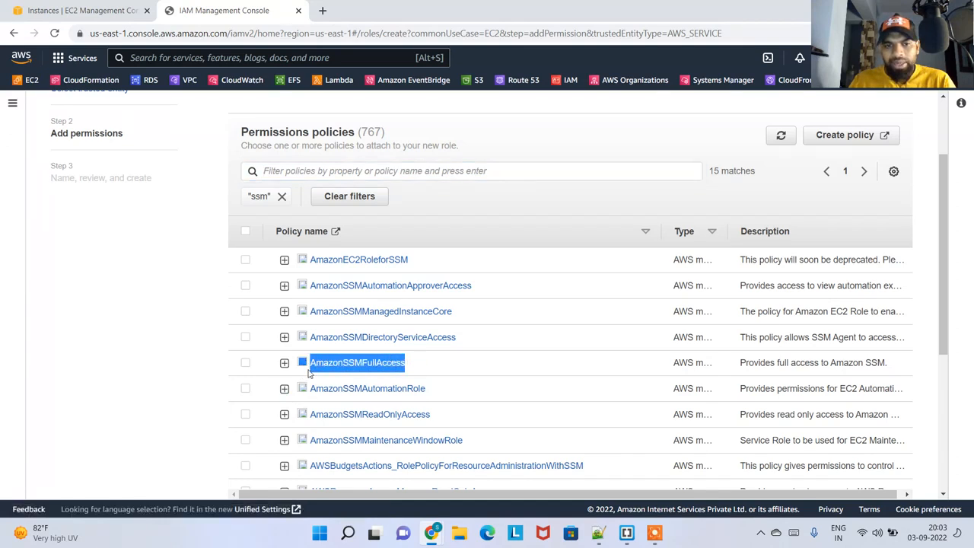
pyautogui.click(245, 362)
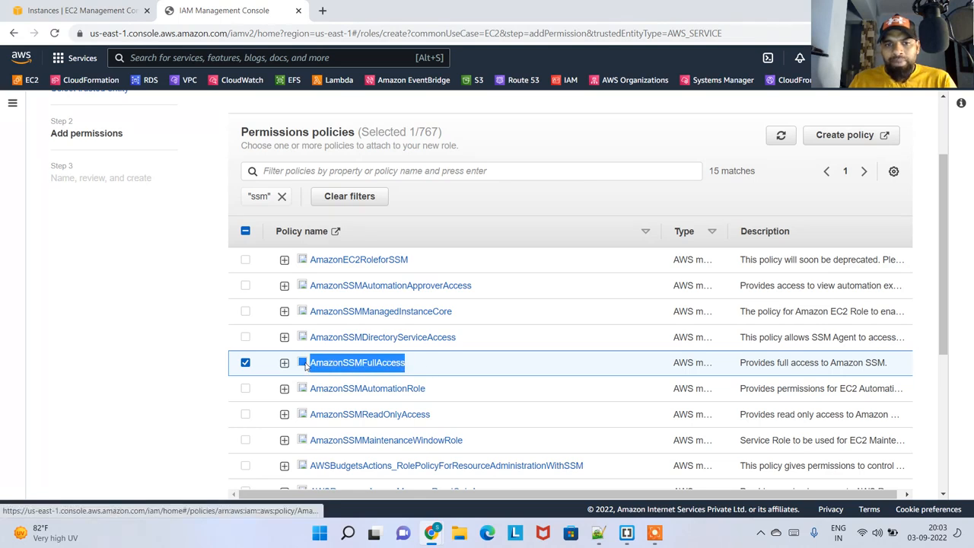
pyautogui.scroll(-3, 257, 318)
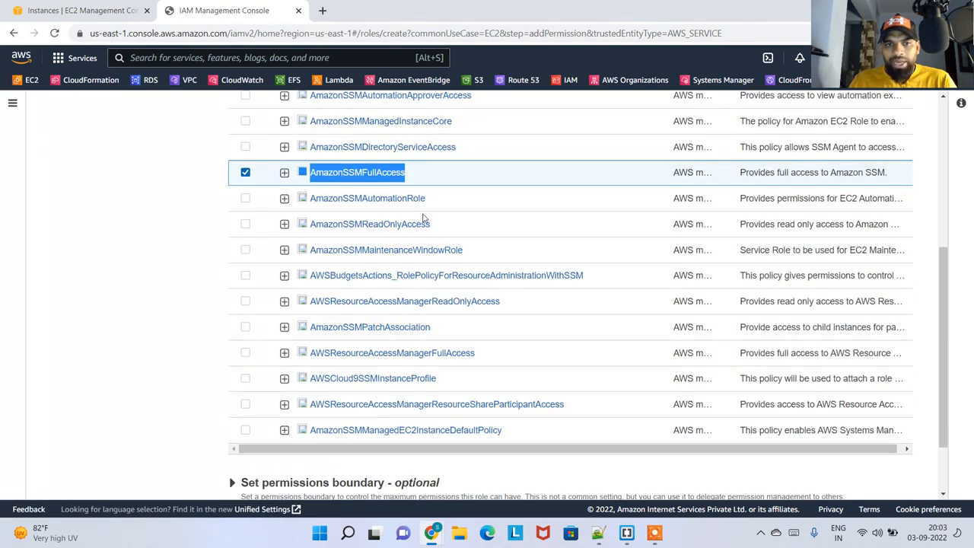
pyautogui.scroll(-1, 424, 217)
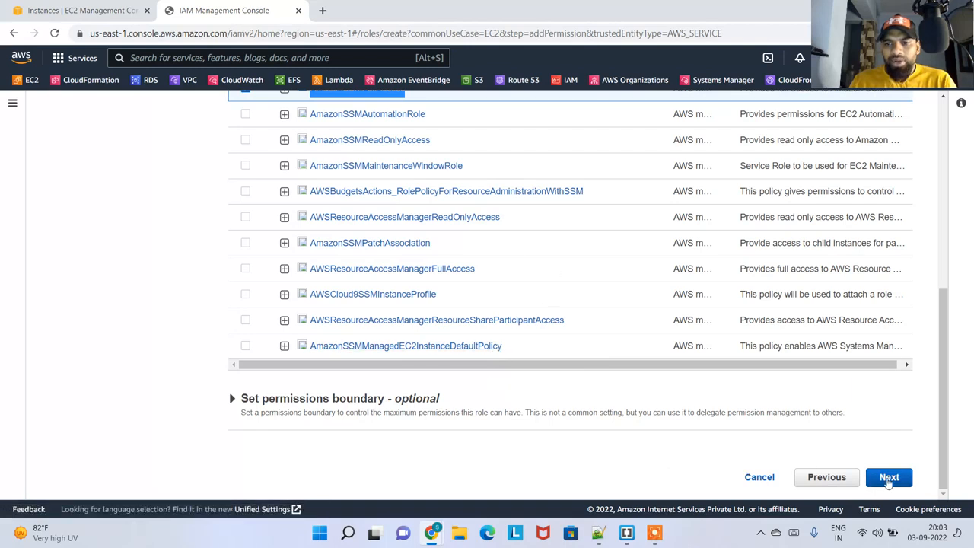
pyautogui.click(889, 477)
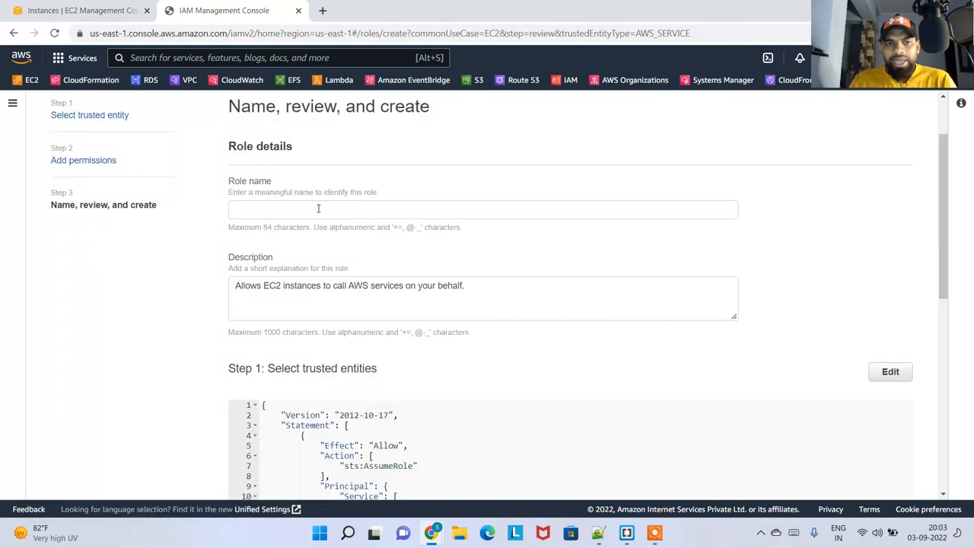
# Name the new role SessionManagerCustomRole
pyautogui.click(319, 208)
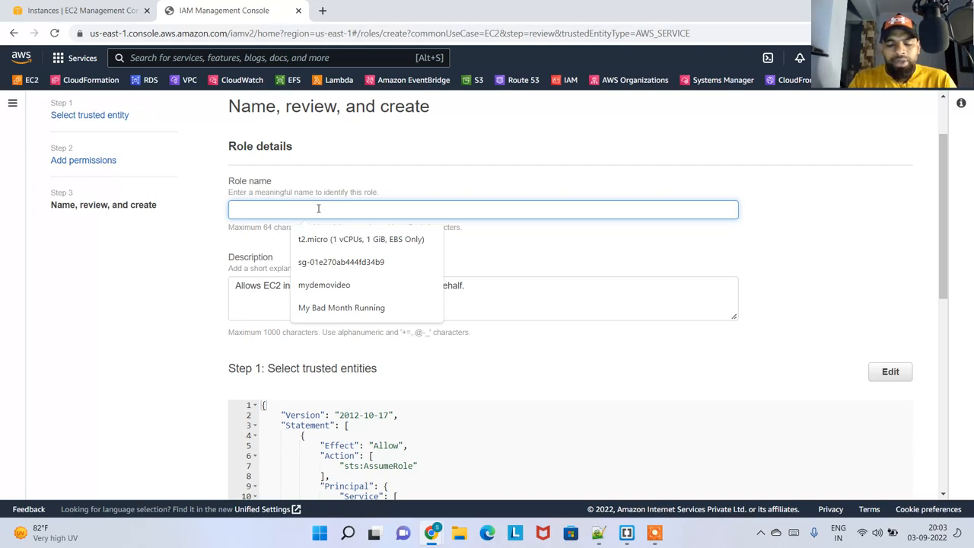
pyautogui.write('S')
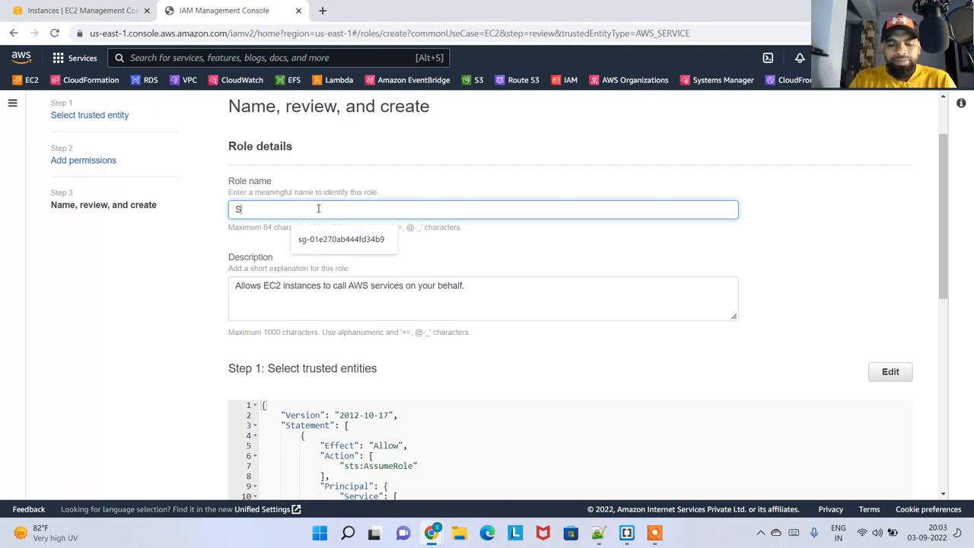
pyautogui.write('ession')
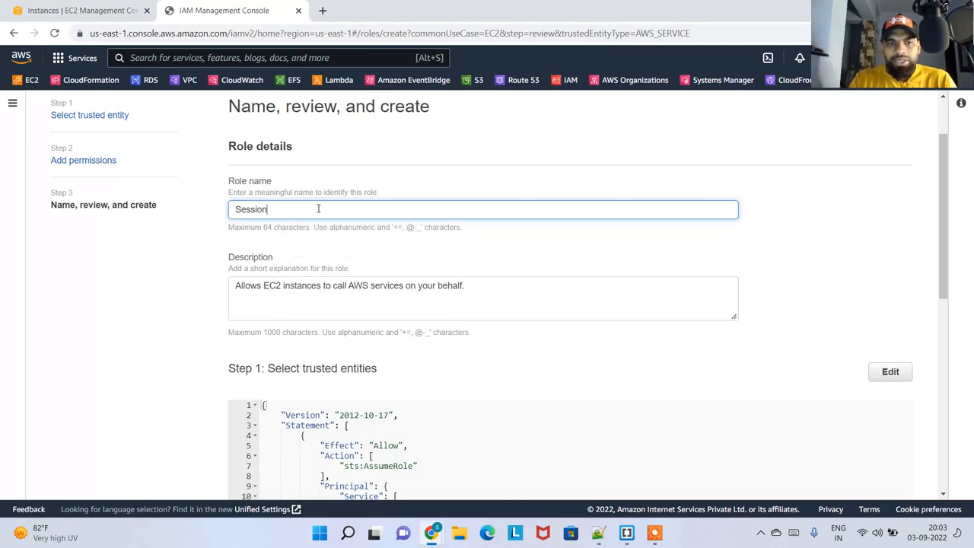
pyautogui.write('ManagerCustom')
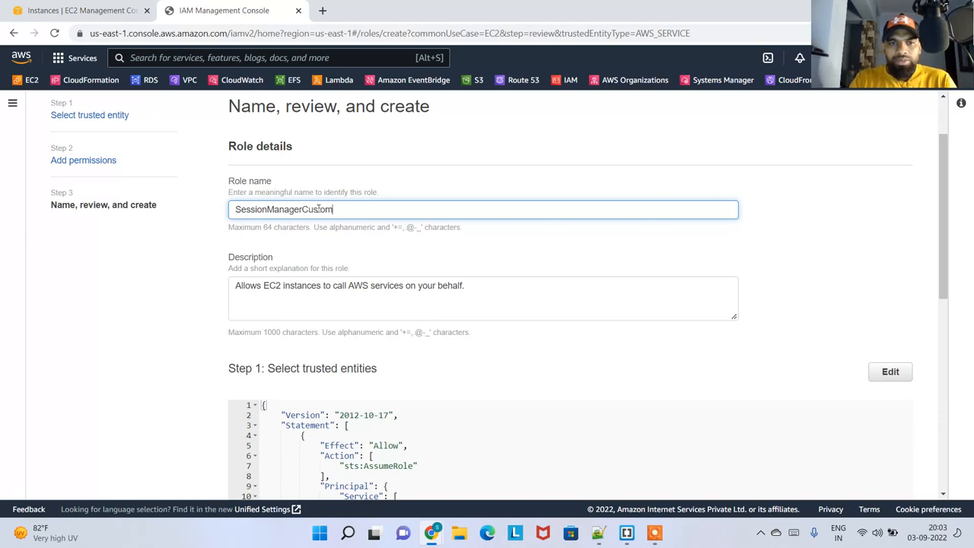
pyautogui.write('Role')
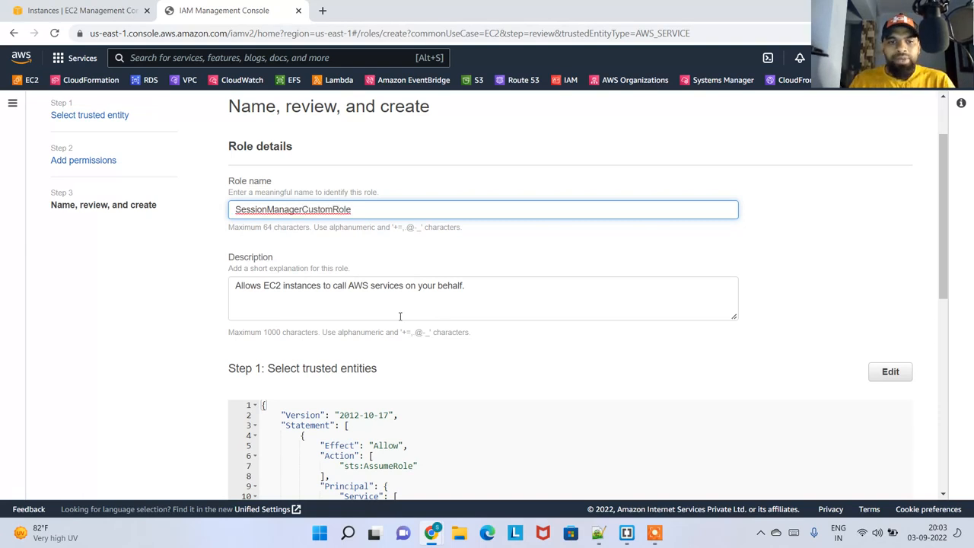
# Review the role's trusted entities, description and attached AmazonSSMFullAccess policy, and create the role
pyautogui.scroll(-2, 399, 316)
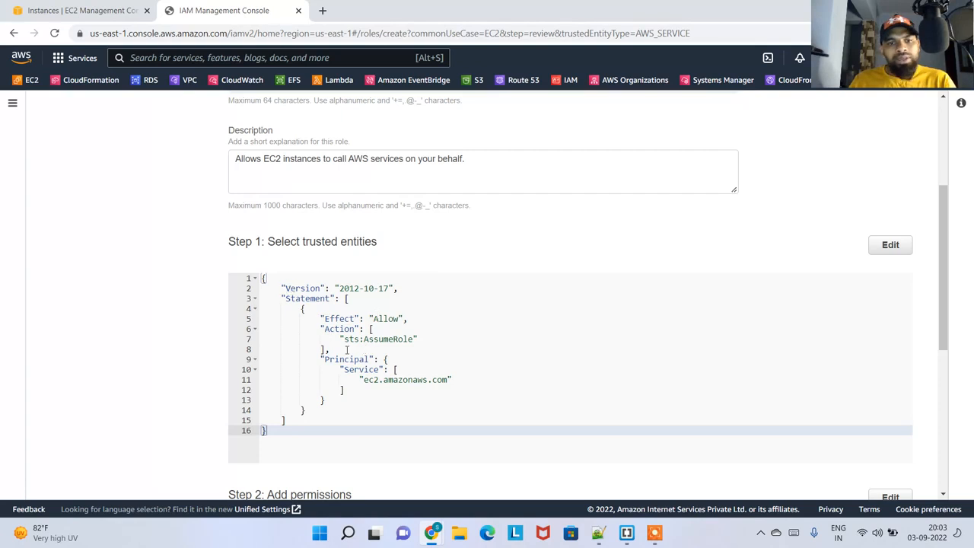
pyautogui.scroll(-4, 466, 397)
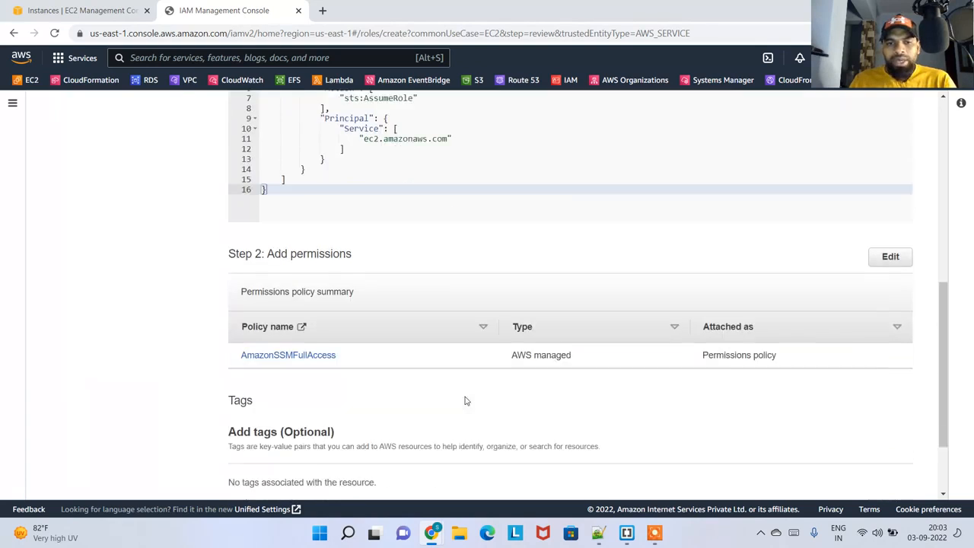
pyautogui.scroll(-1, 461, 335)
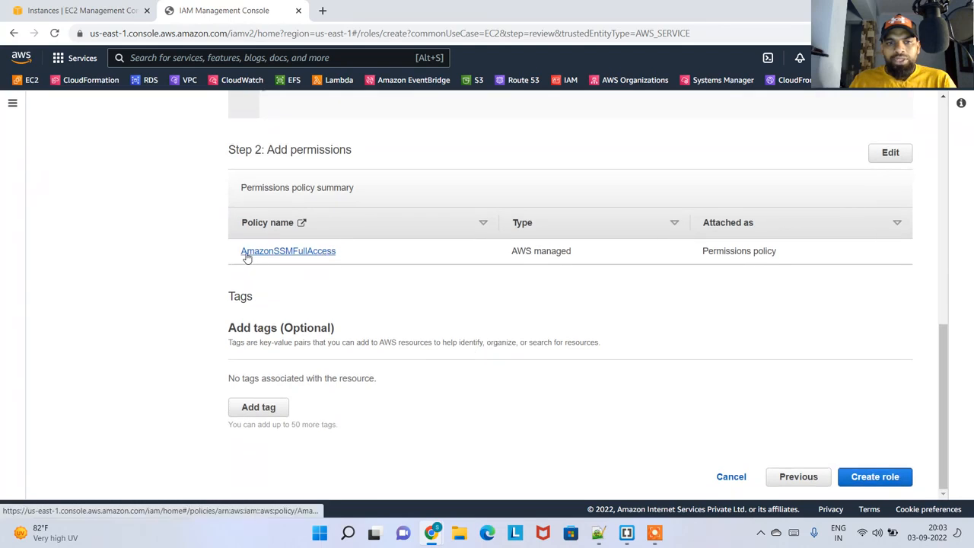
pyautogui.scroll(5, 232, 221)
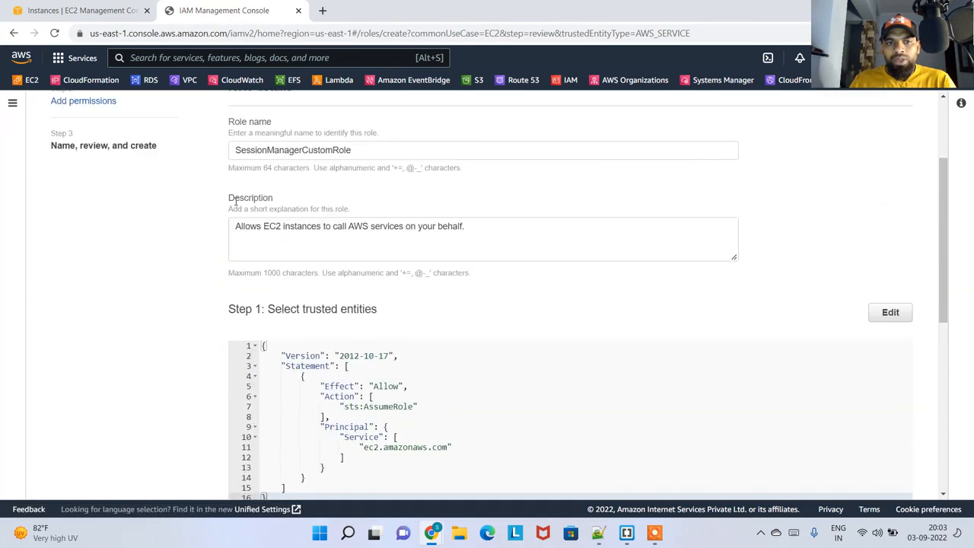
pyautogui.moveTo(269, 291); pyautogui.dragTo(387, 305)
pyautogui.scroll(-10, 294, 326)
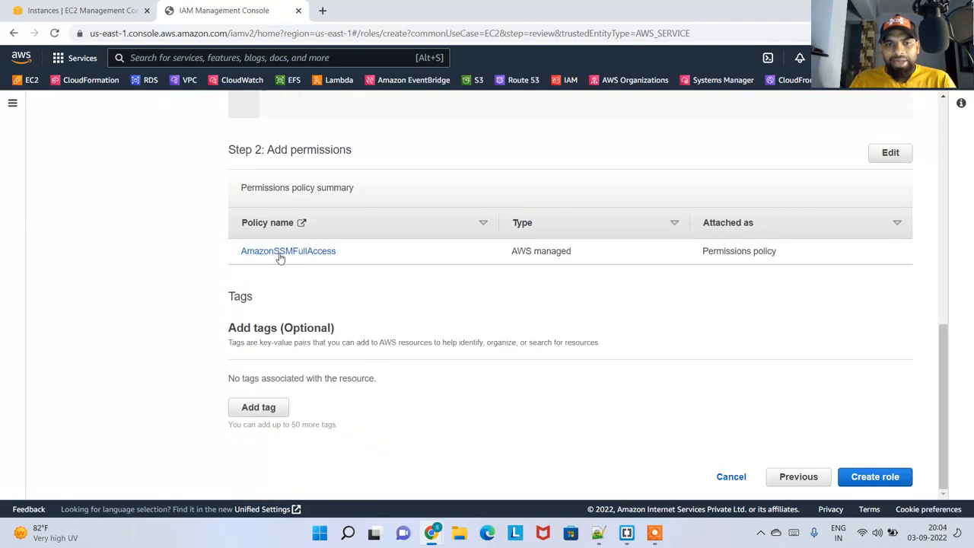
pyautogui.click(876, 476)
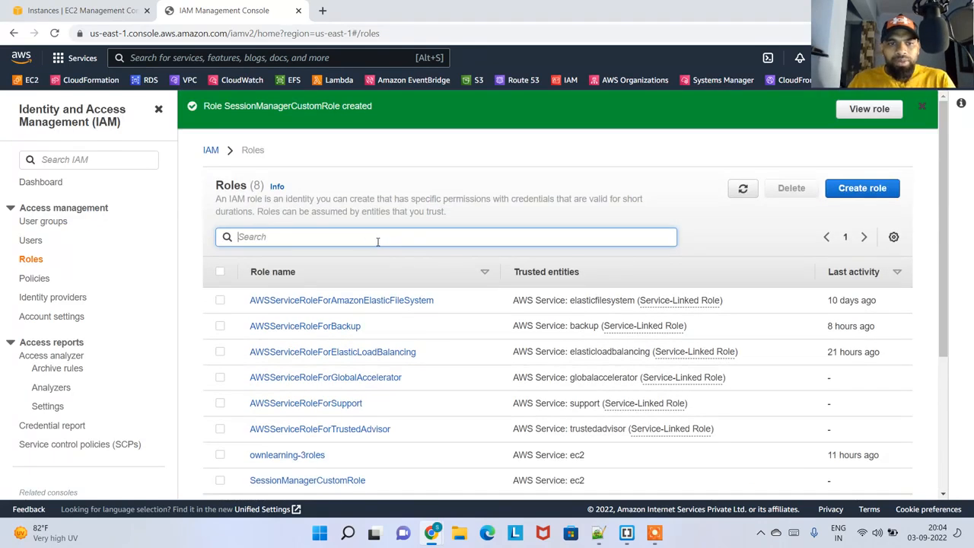
# Filter the roles by sessionman, open SessionManagerCustomRole and examine its attached permissions policies
pyautogui.write('sessionman')
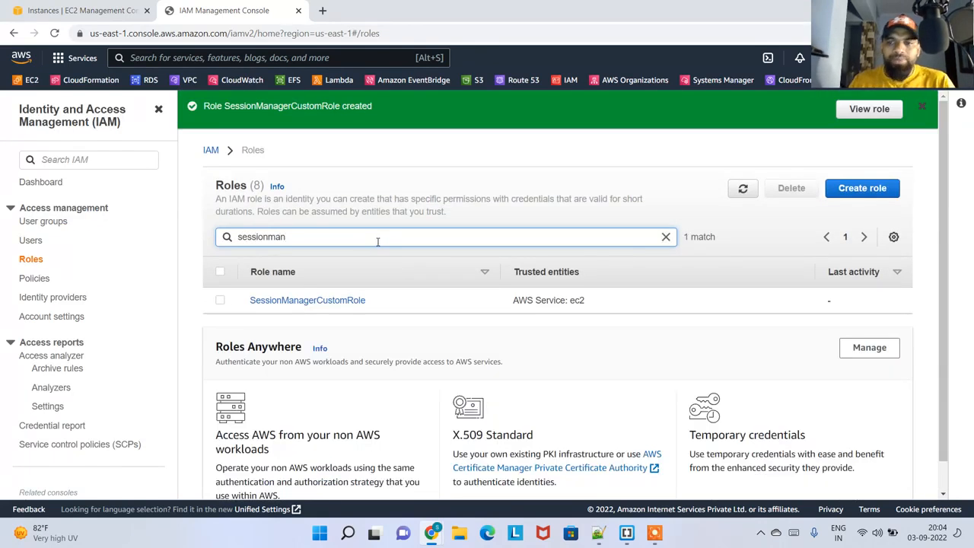
pyautogui.click(301, 301)
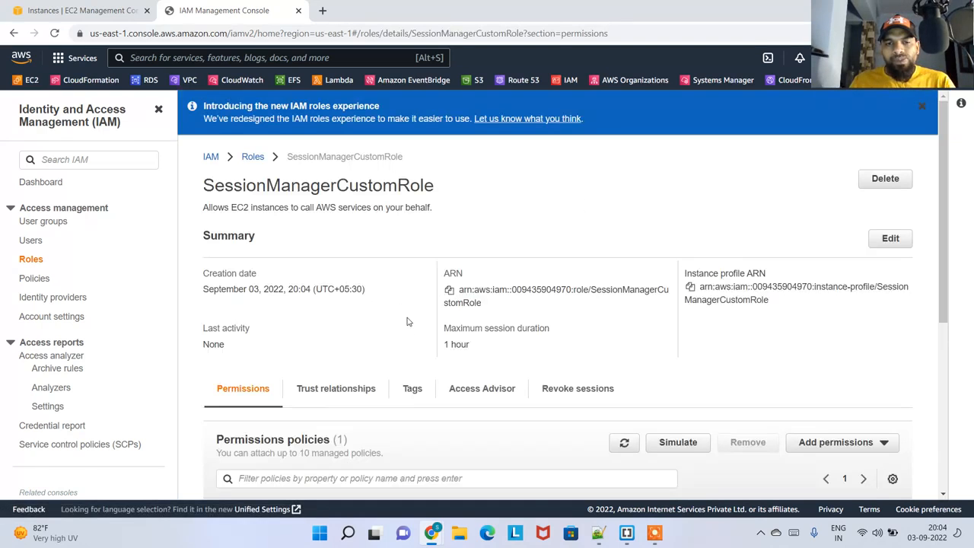
pyautogui.scroll(-2, 387, 386)
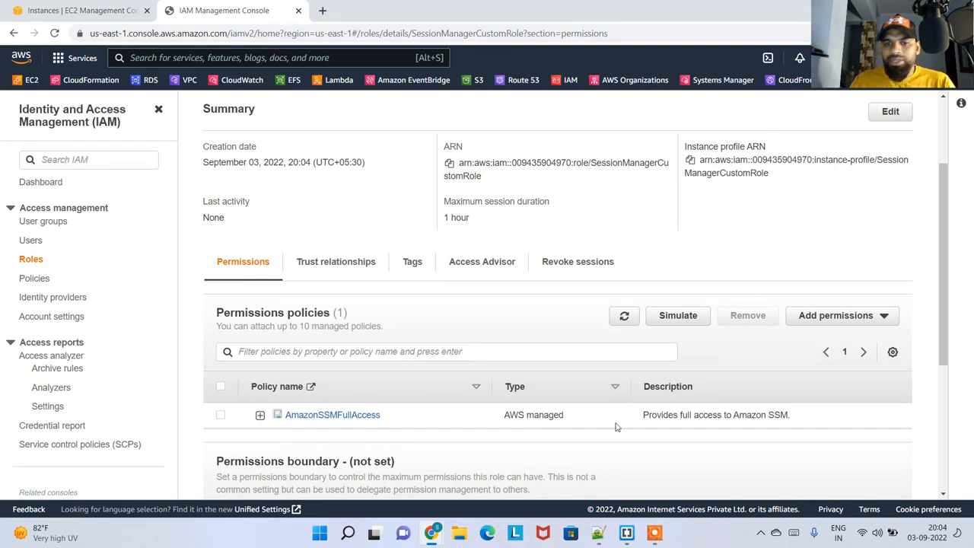
pyautogui.scroll(-3, 476, 387)
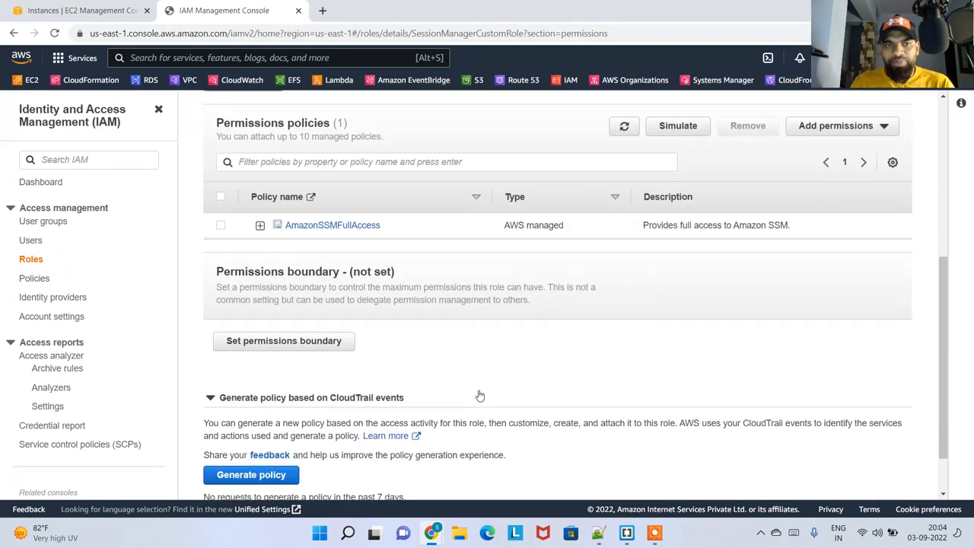
# Return to the EC2 instances, select mypemwebserver and check the IAM Role entry in its enlarged details
pyautogui.click(88, 15)
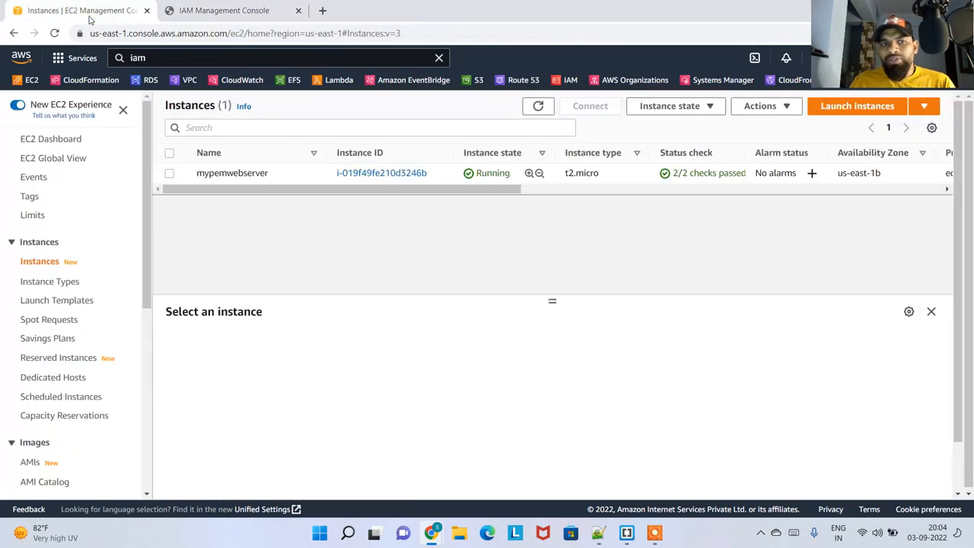
pyautogui.click(293, 177)
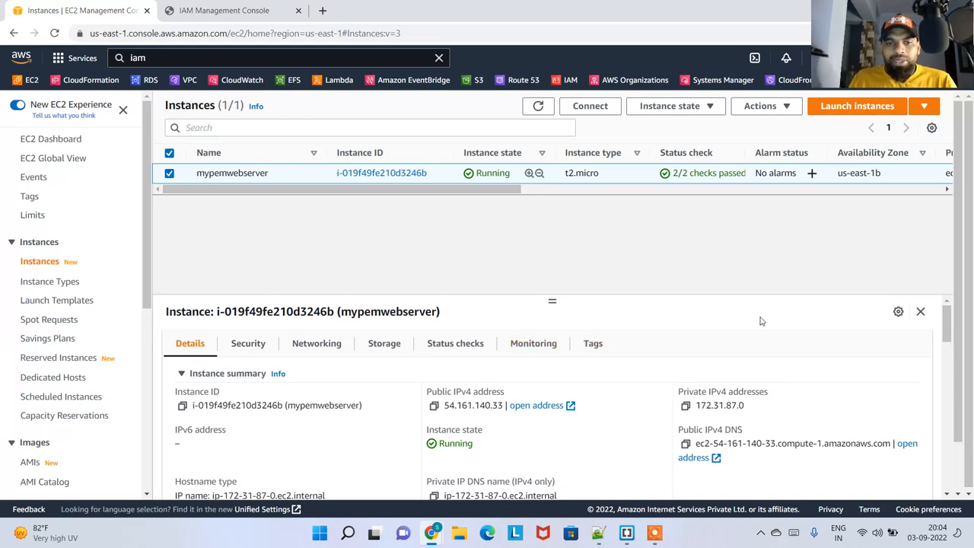
pyautogui.moveTo(549, 303); pyautogui.dragTo(550, 252)
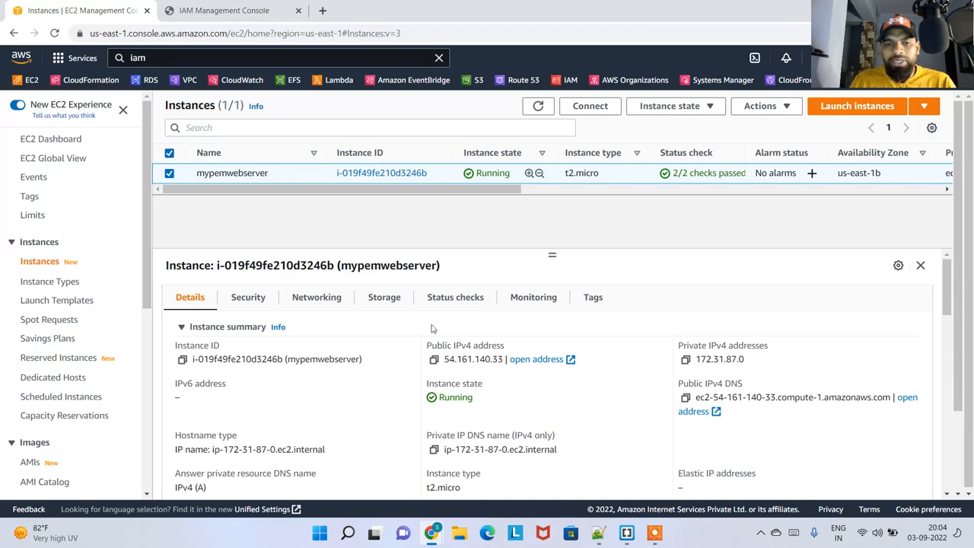
pyautogui.scroll(-3, 499, 396)
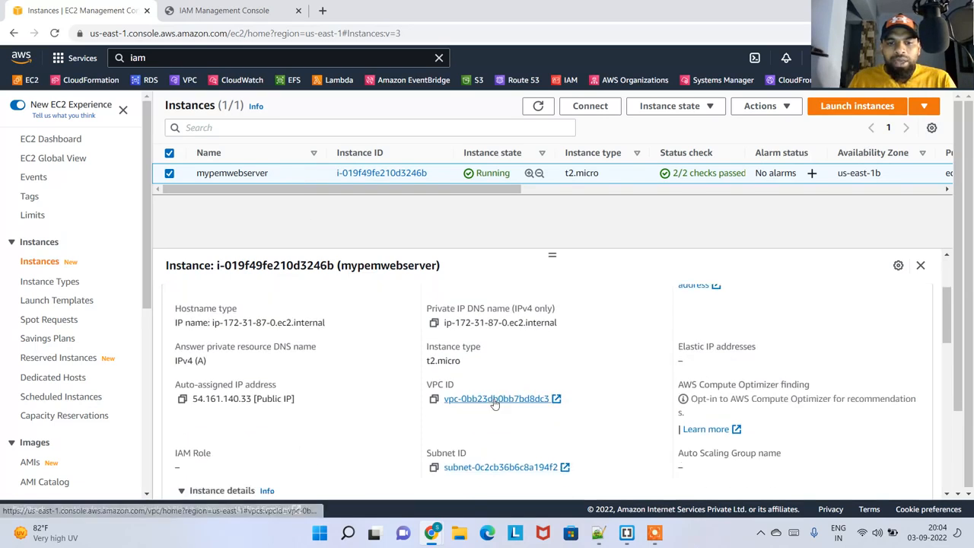
pyautogui.moveTo(176, 390); pyautogui.dragTo(169, 409)
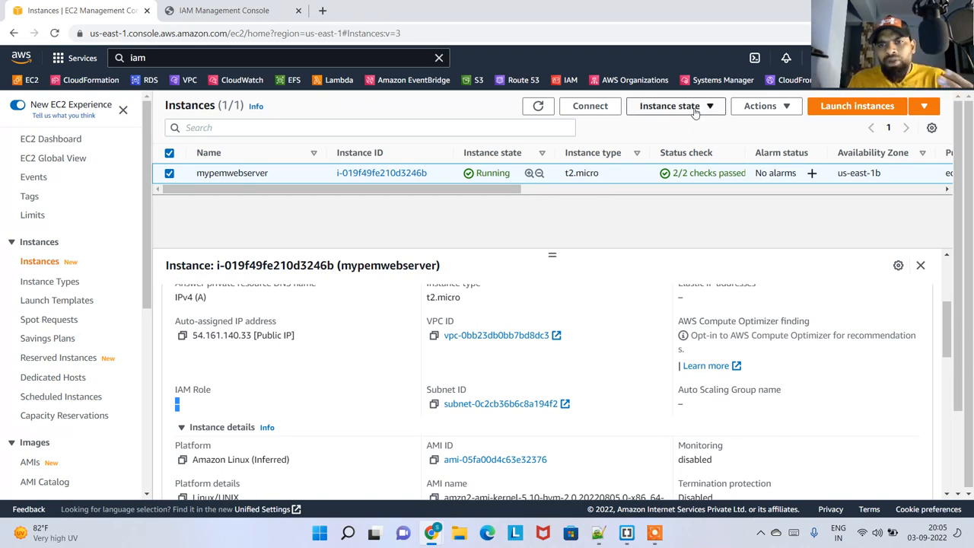
# Open the Modify IAM role form for mypemwebserver and read the note on how a selected role is attached
pyautogui.click(747, 112)
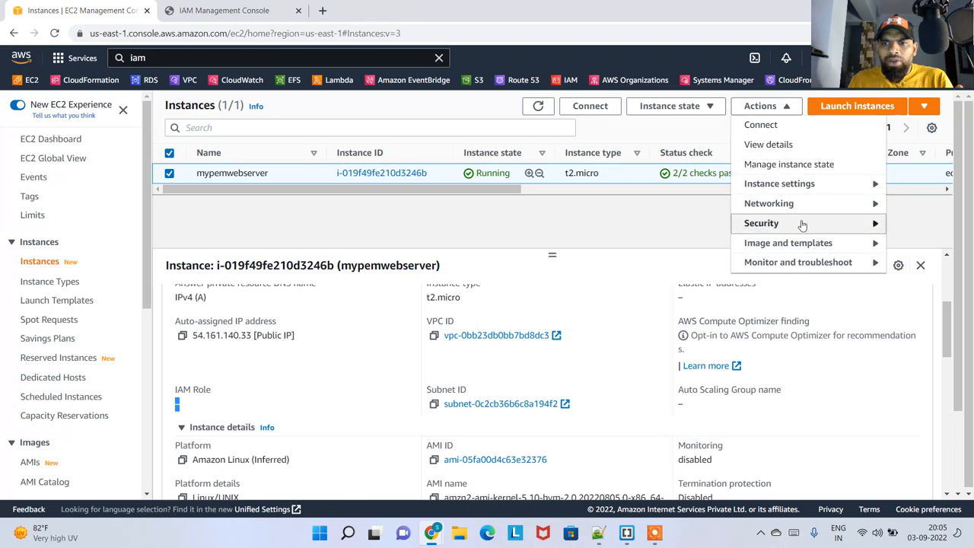
pyautogui.moveTo(800, 222)
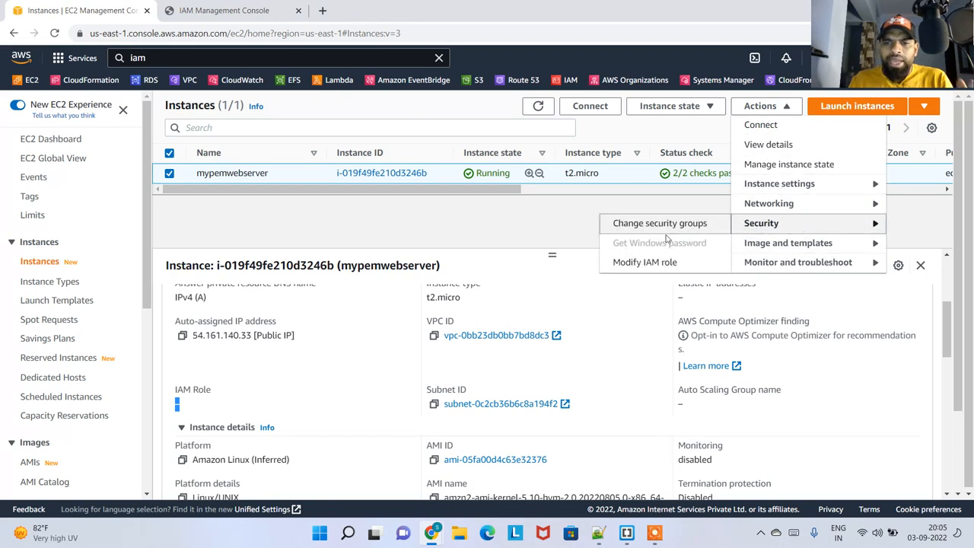
pyautogui.click(656, 262)
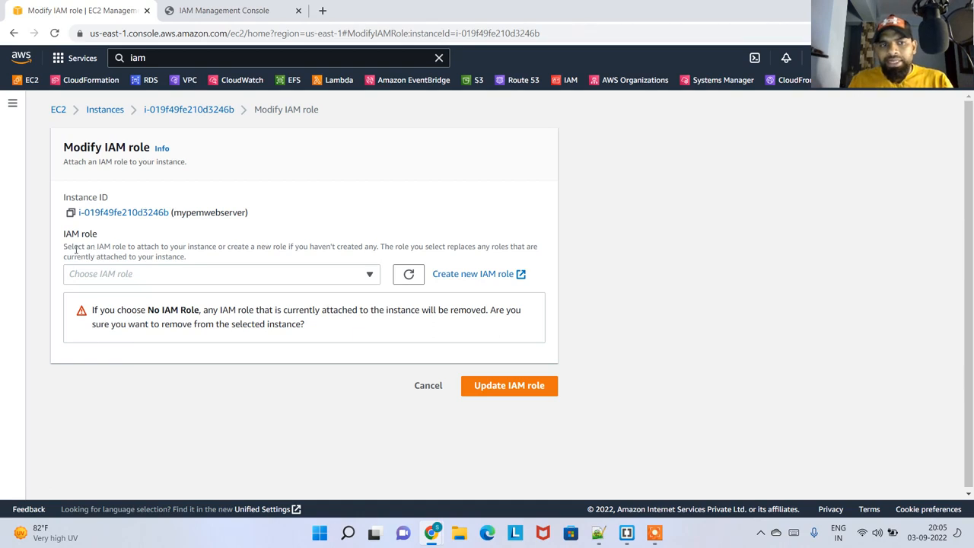
pyautogui.moveTo(76, 248); pyautogui.dragTo(207, 258)
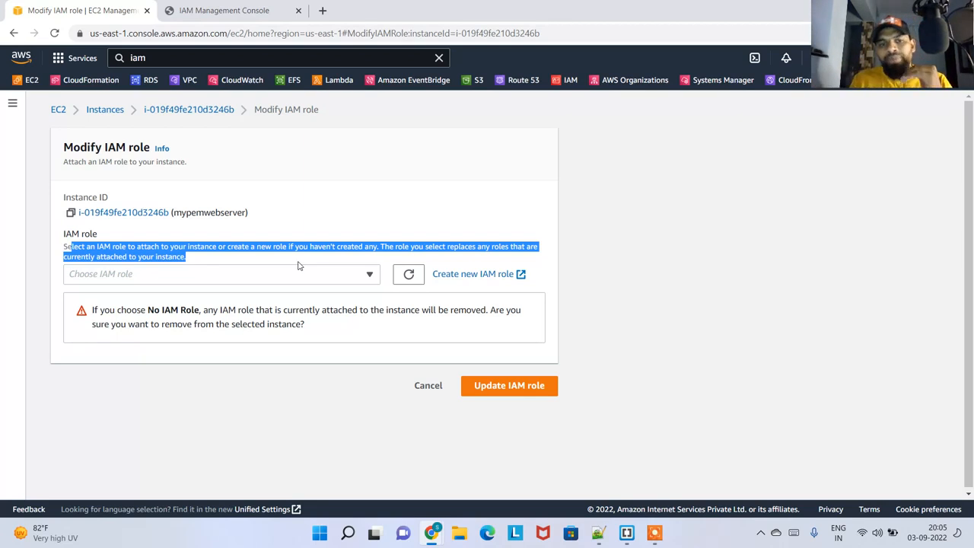
pyautogui.click(322, 276)
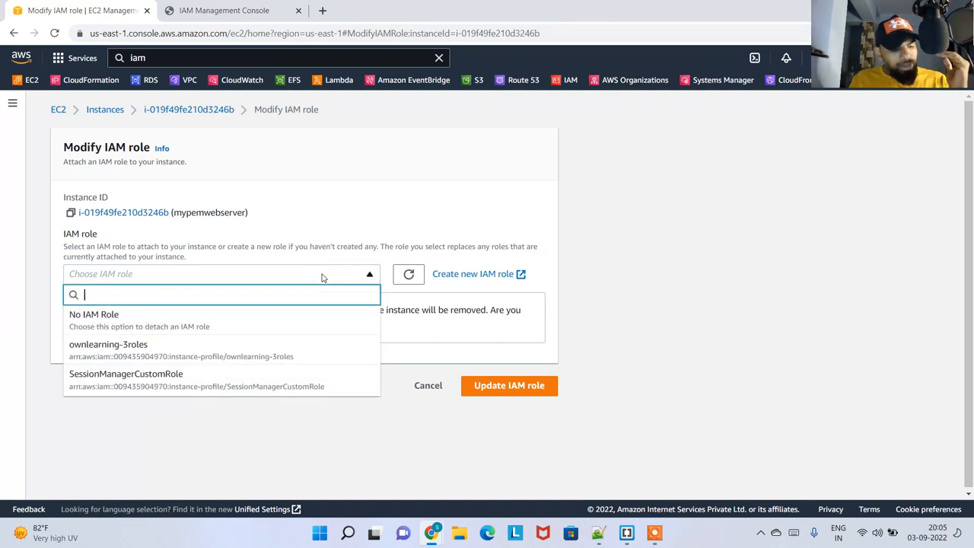
pyautogui.click(667, 535)
pyautogui.click(690, 474)
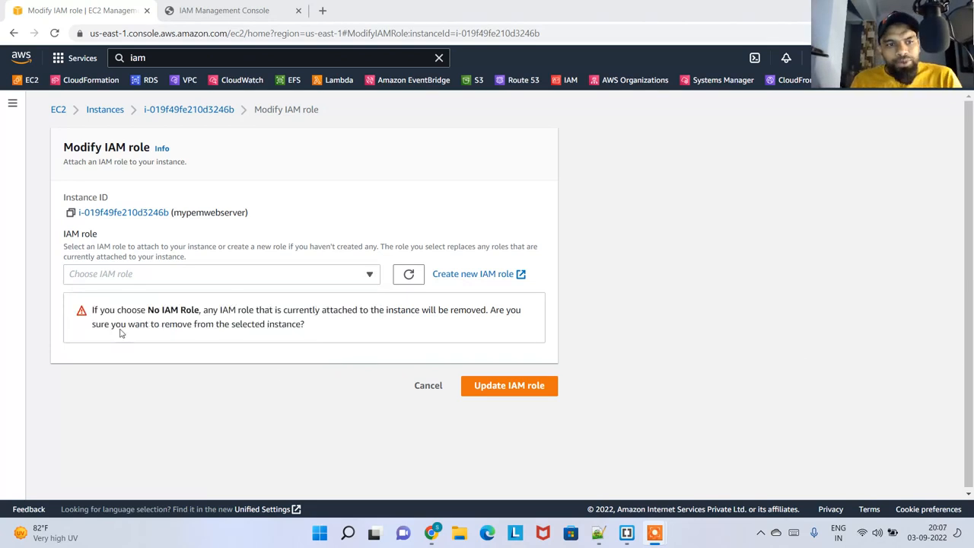
# Choose SessionManagerCustomRole as the IAM role for mypemwebserver
pyautogui.click(223, 276)
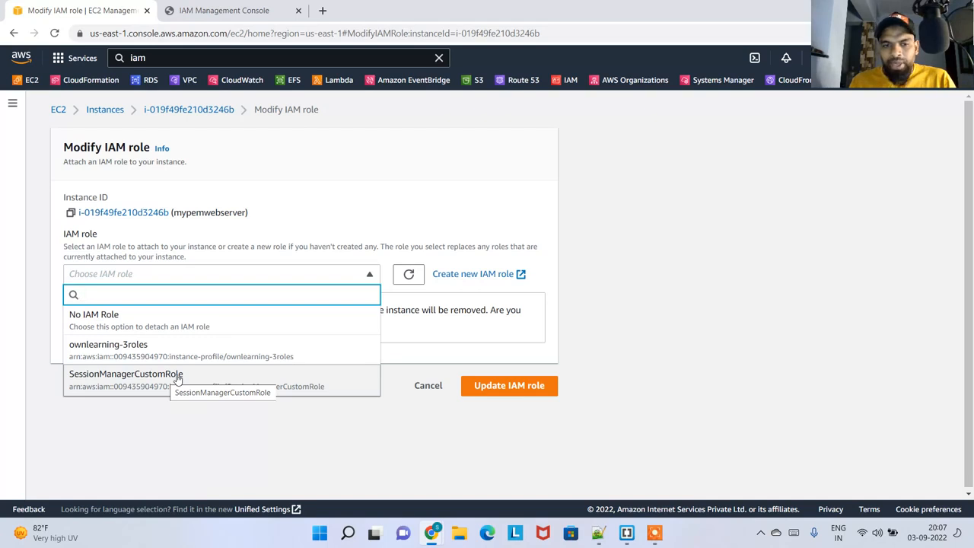
pyautogui.click(295, 378)
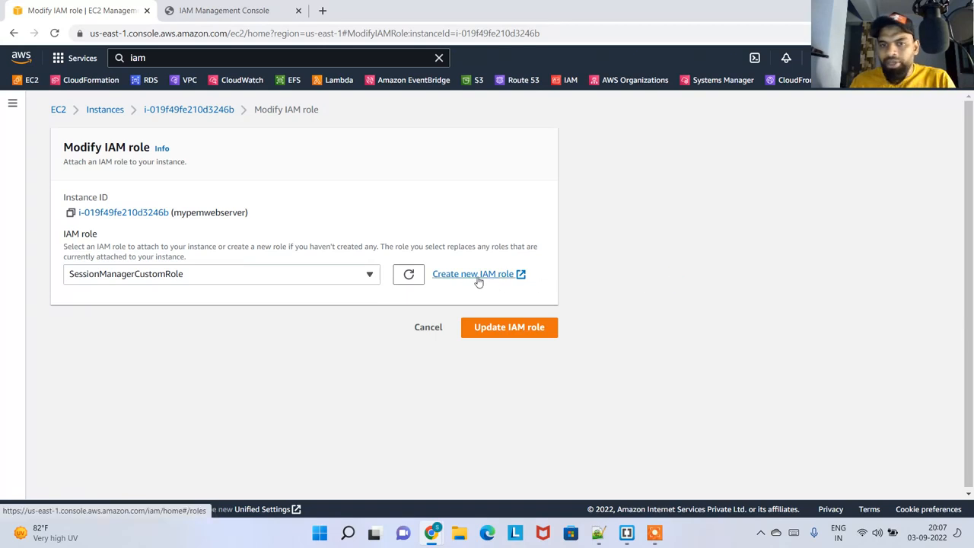
# Look at where a new IAM role can be created from the Modify IAM role form, and close both IAM browser tabs
pyautogui.click(254, 23)
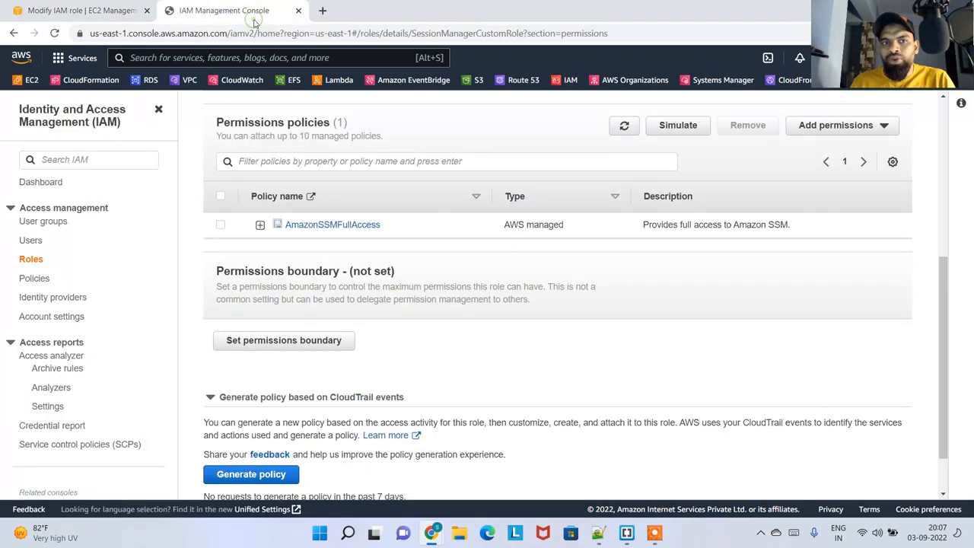
pyautogui.click(104, 11)
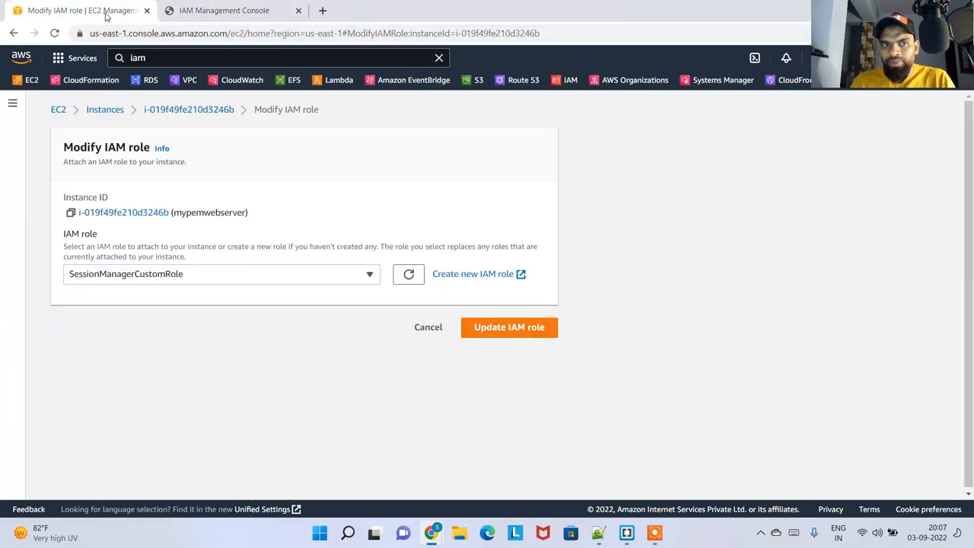
pyautogui.click(476, 275)
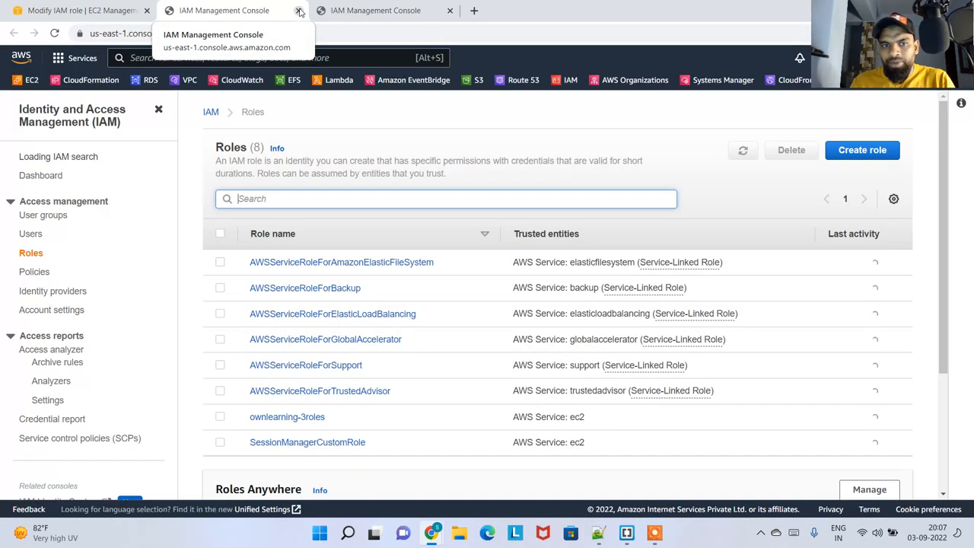
pyautogui.click(298, 11)
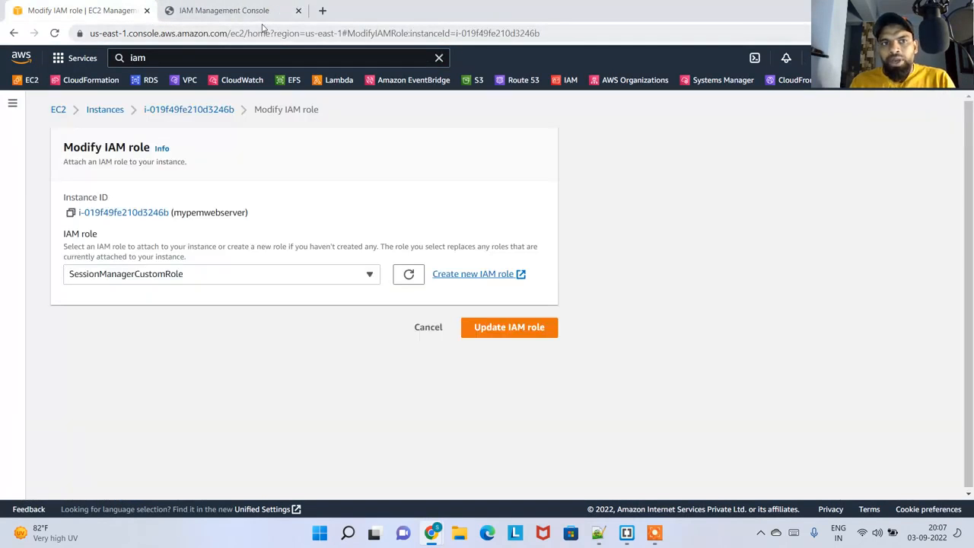
pyautogui.click(263, 11)
pyautogui.click(299, 10)
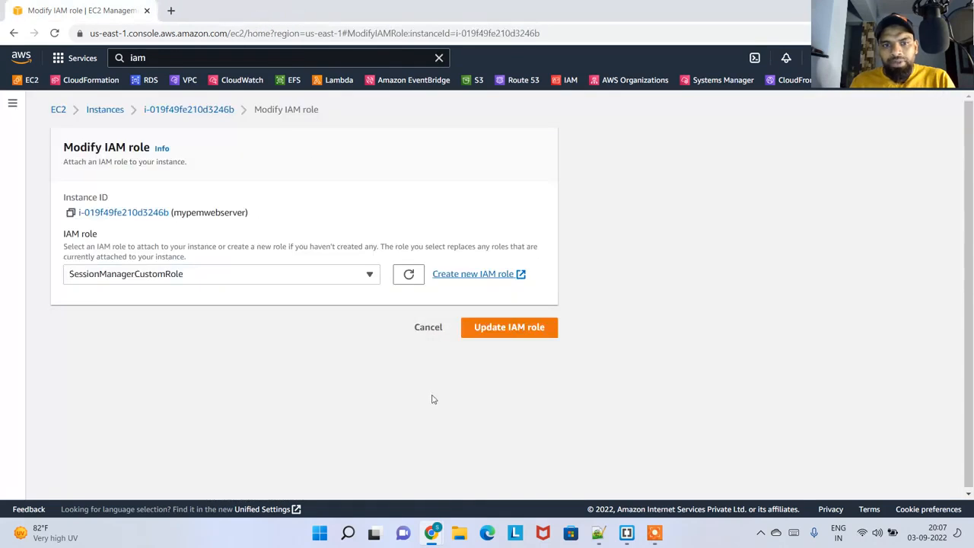
# Check the chosen SessionManagerCustomRole and update the IAM role of mypemwebserver
pyautogui.click(290, 272)
pyautogui.click(291, 272)
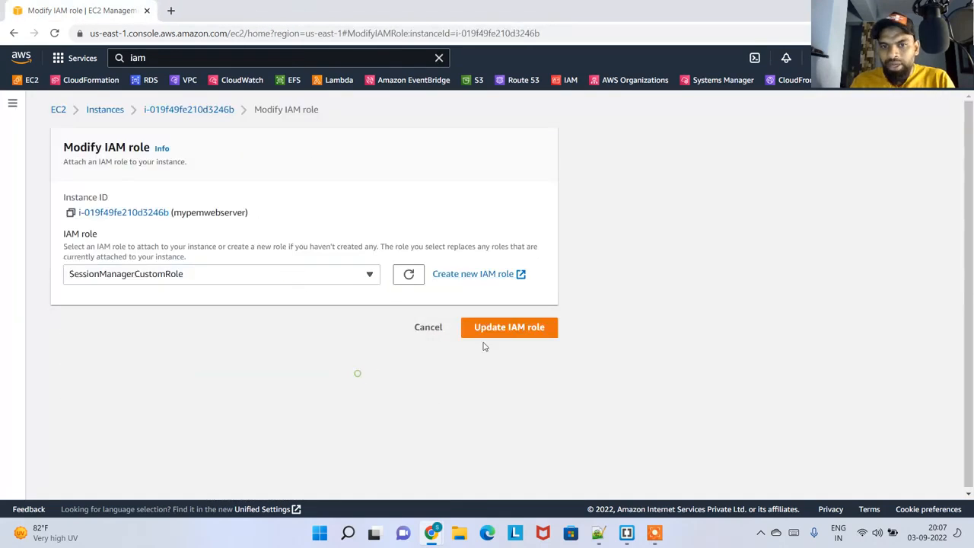
pyautogui.click(525, 330)
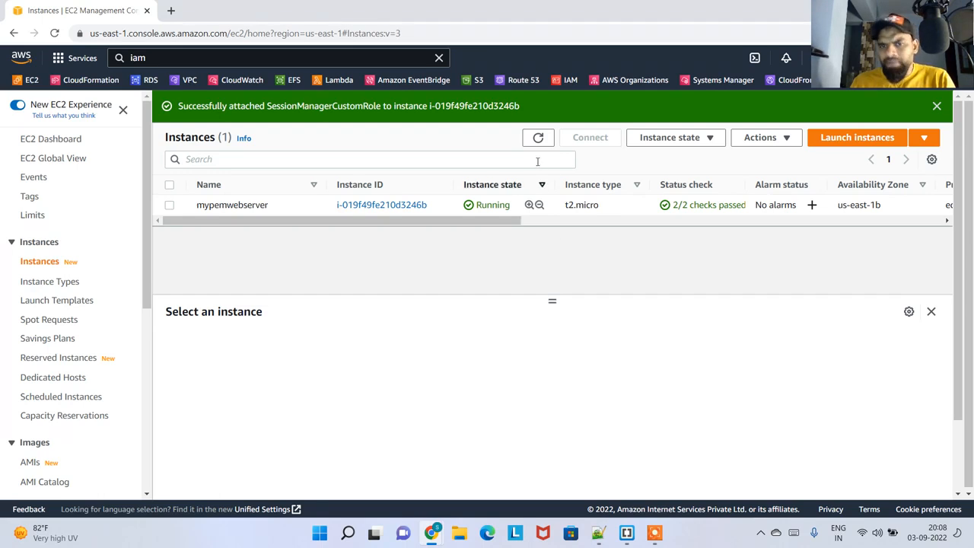
# Refresh the instance list and view the Session Manager connection option for mypemwebserver
pyautogui.click(538, 137)
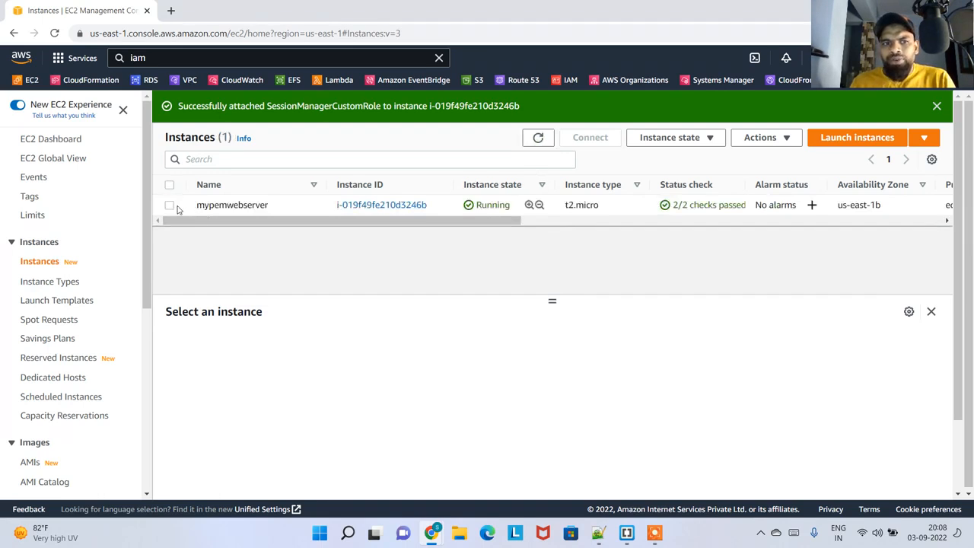
pyautogui.click(170, 205)
pyautogui.click(579, 140)
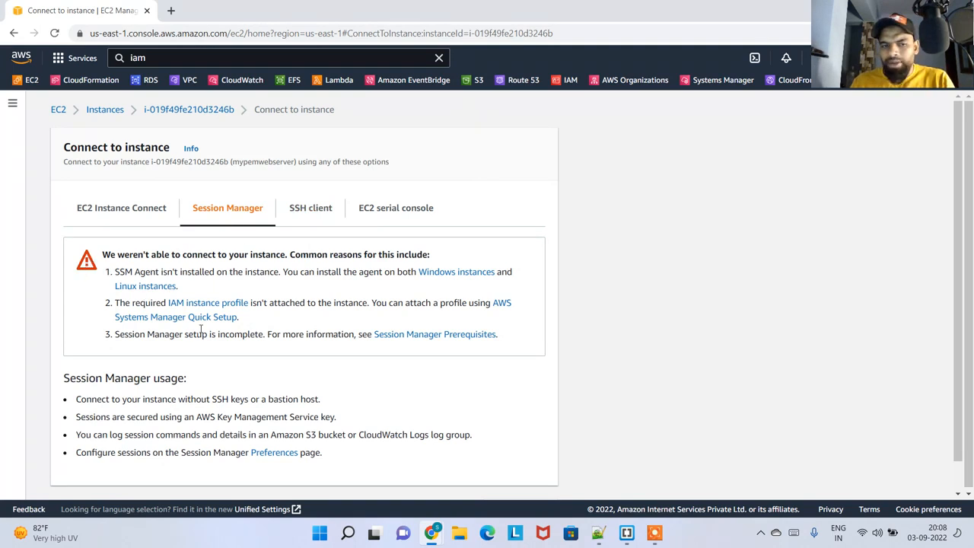
pyautogui.scroll(-1, 200, 329)
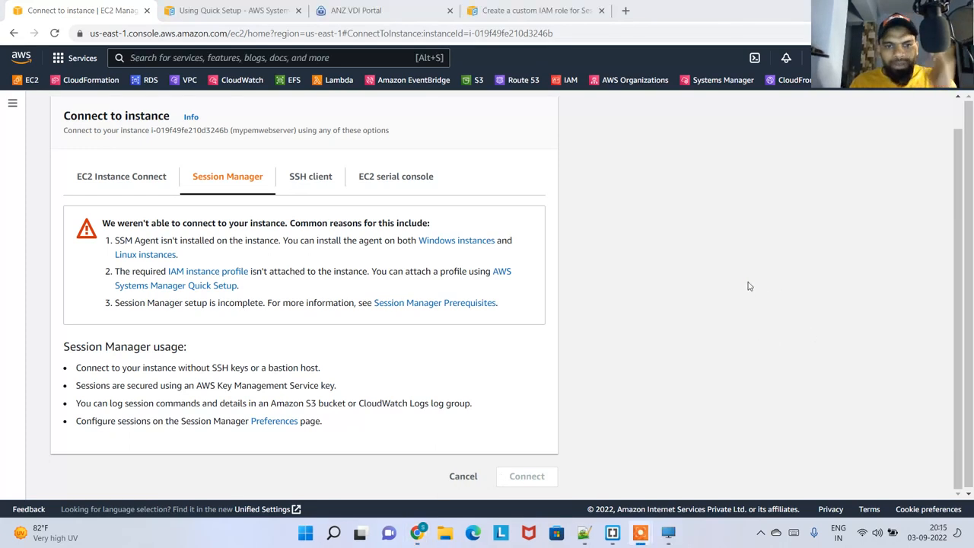
# Compare the EC2 Instance Connect and Session Manager options and read the common reasons for a failed Session Manager connection
pyautogui.click(152, 174)
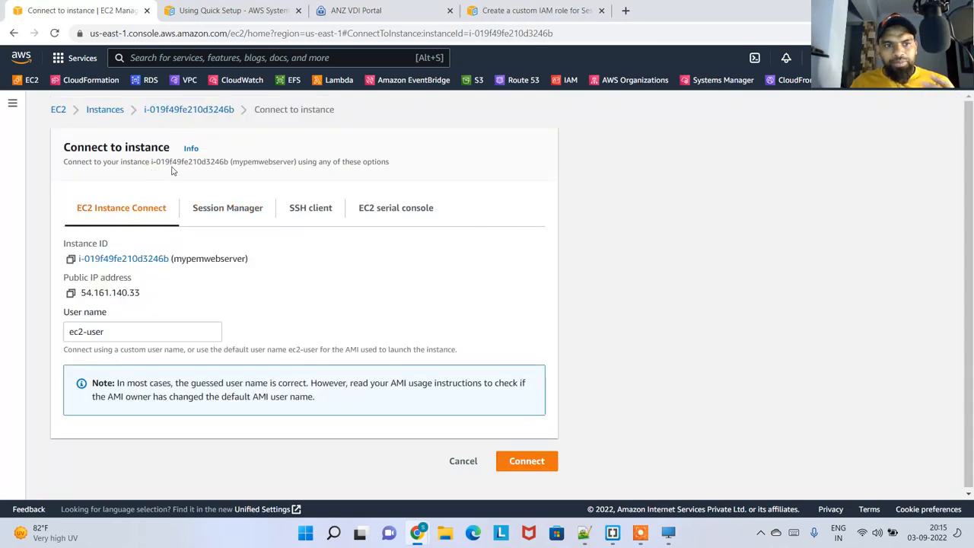
pyautogui.click(221, 206)
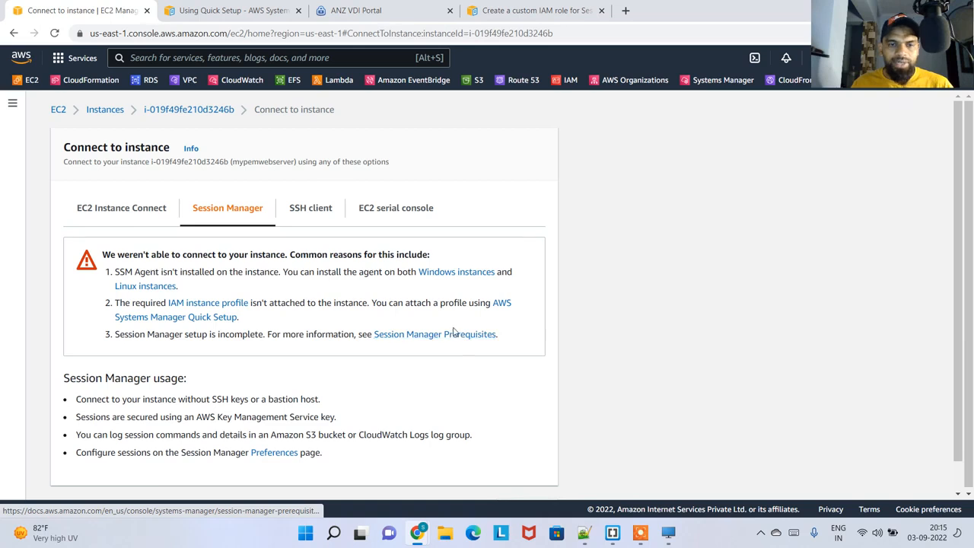
pyautogui.scroll(-1, 396, 343)
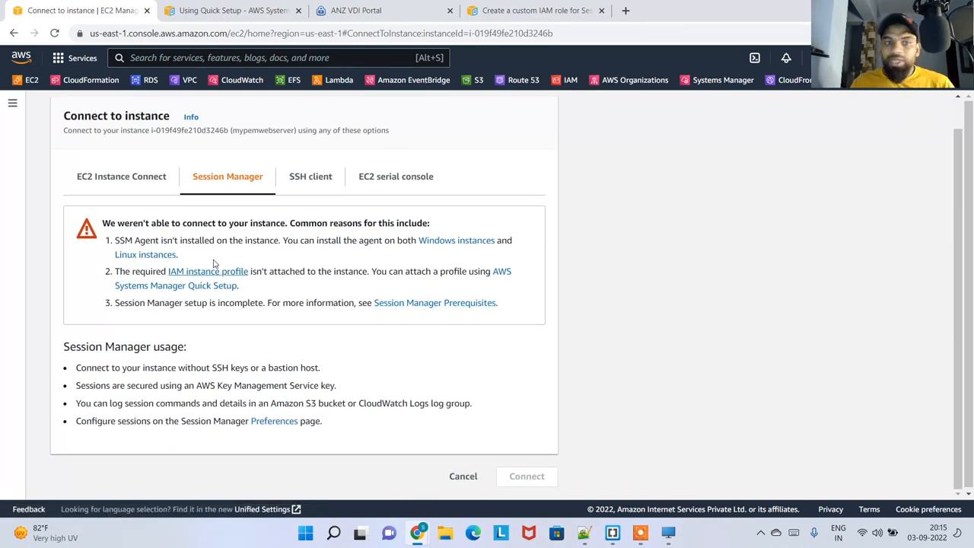
pyautogui.click(166, 184)
# Open the instance details of mypemwebserver and search the page for "iam" to check which IAM role is attached
pyautogui.click(203, 111)
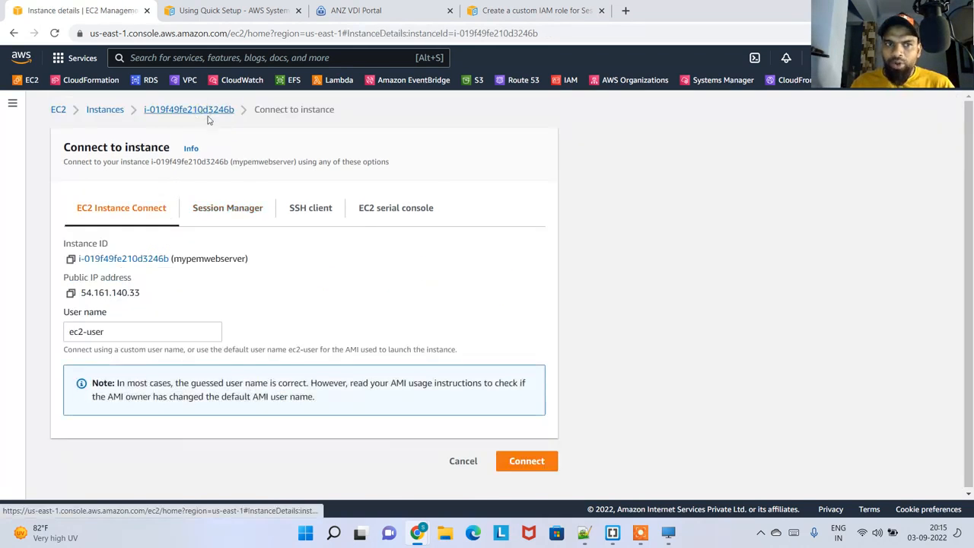
pyautogui.scroll(-2, 414, 267)
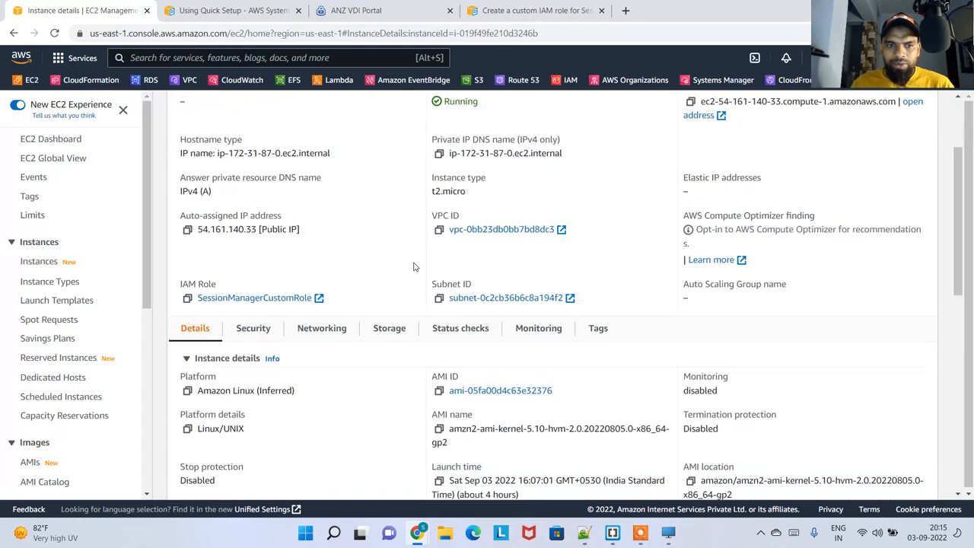
pyautogui.scroll(-3, 361, 354)
pyautogui.scroll(-3, 362, 354)
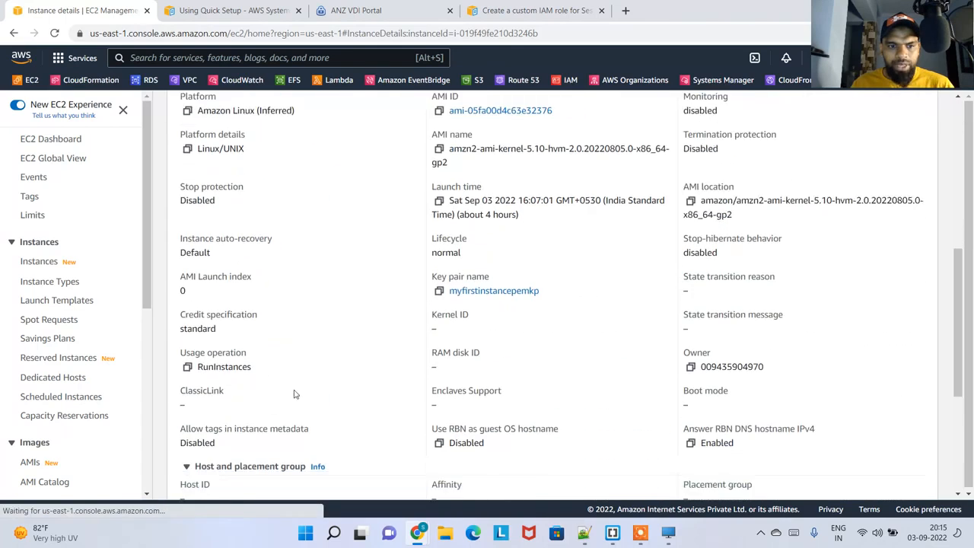
pyautogui.scroll(6, 533, 352)
pyautogui.scroll(-2, 538, 356)
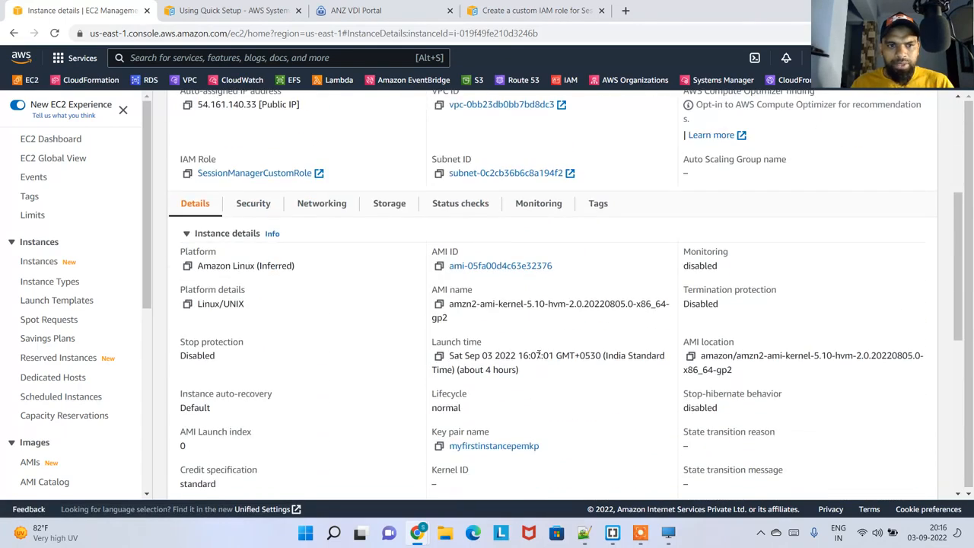
pyautogui.hotkey('ctrl', 'f')
pyautogui.write('iam')
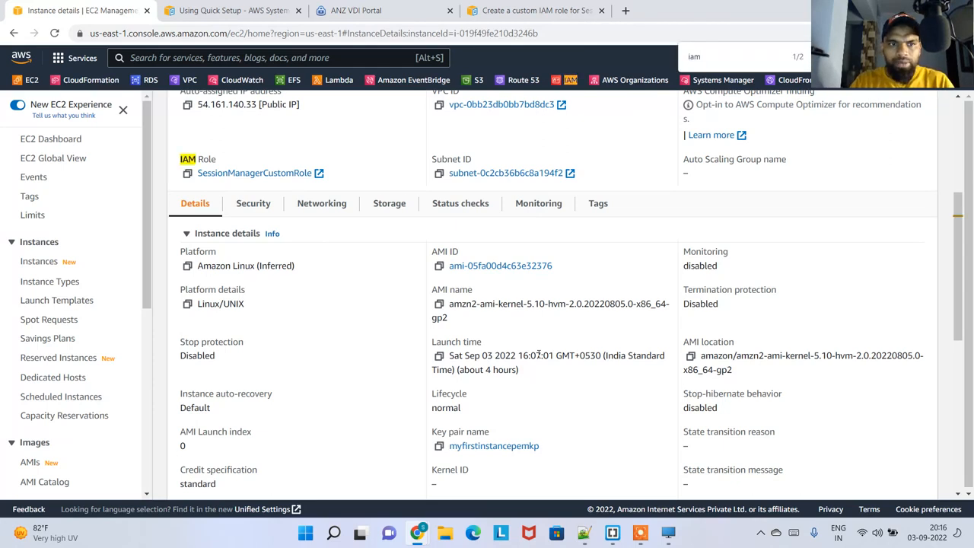
pyautogui.doubleClick(208, 160)
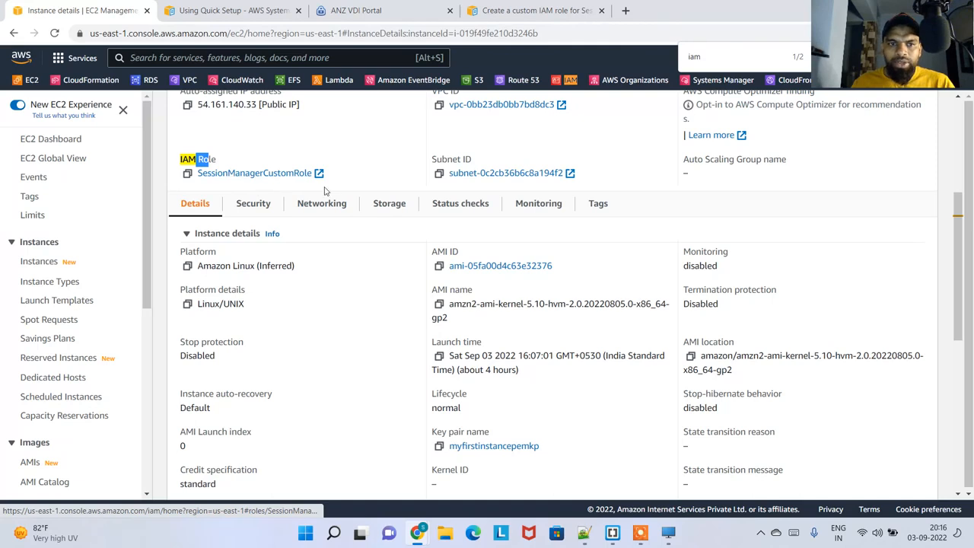
# Return to the connection options of mypemwebserver and recheck the Session Manager method
pyautogui.scroll(1, 339, 185)
pyautogui.scroll(3, 340, 185)
pyautogui.click(697, 143)
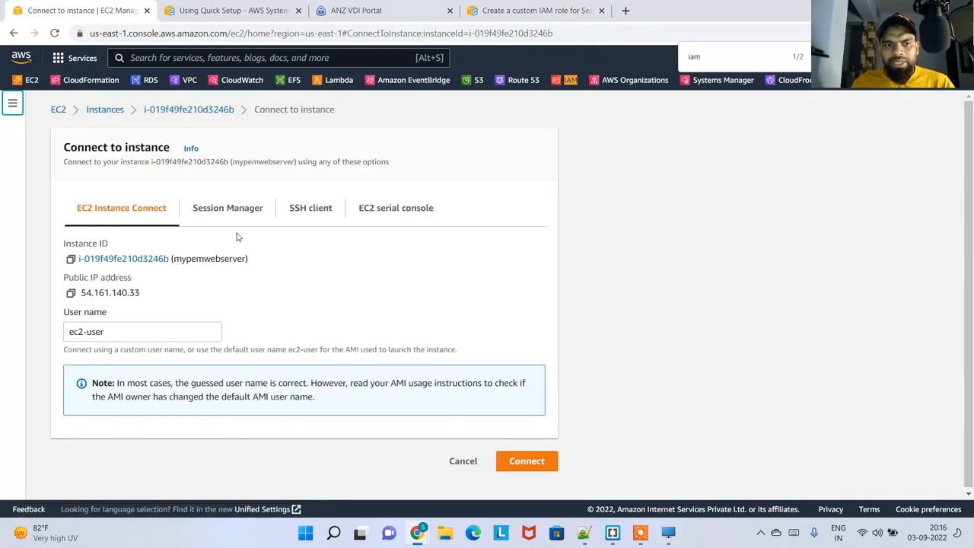
pyautogui.click(227, 208)
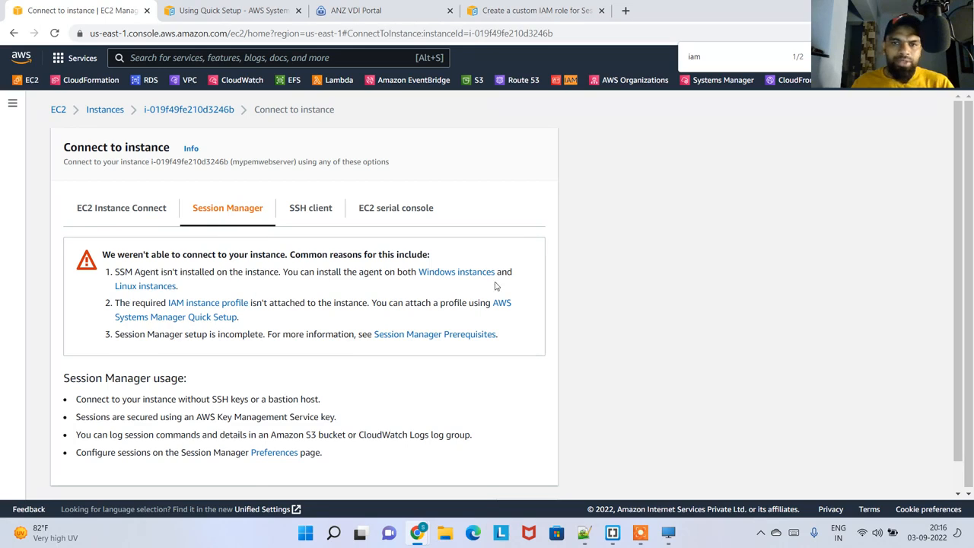
# Reboot the mypemwebserver instance from its instance summary and confirm the reboot
pyautogui.click(180, 111)
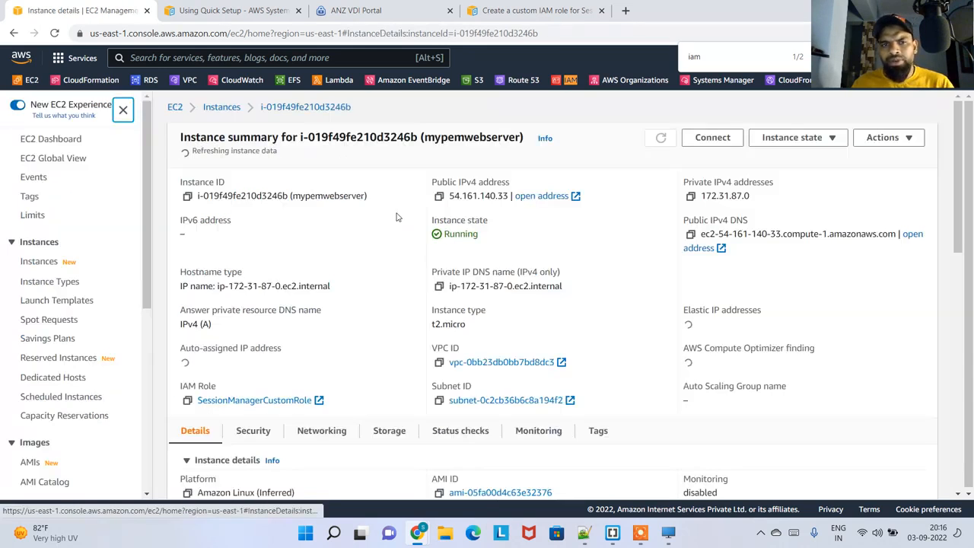
pyautogui.scroll(-2, 531, 284)
pyautogui.scroll(2, 559, 310)
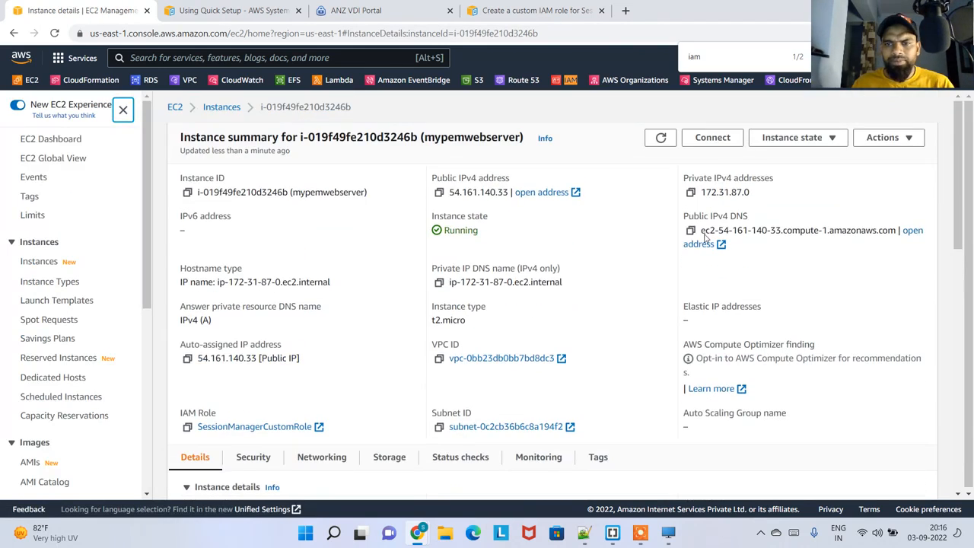
pyautogui.click(798, 140)
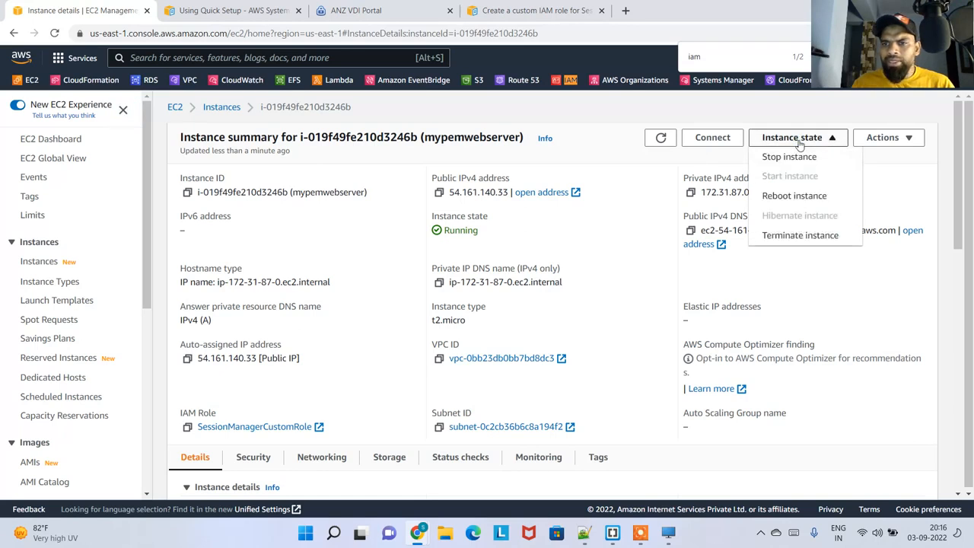
pyautogui.click(797, 196)
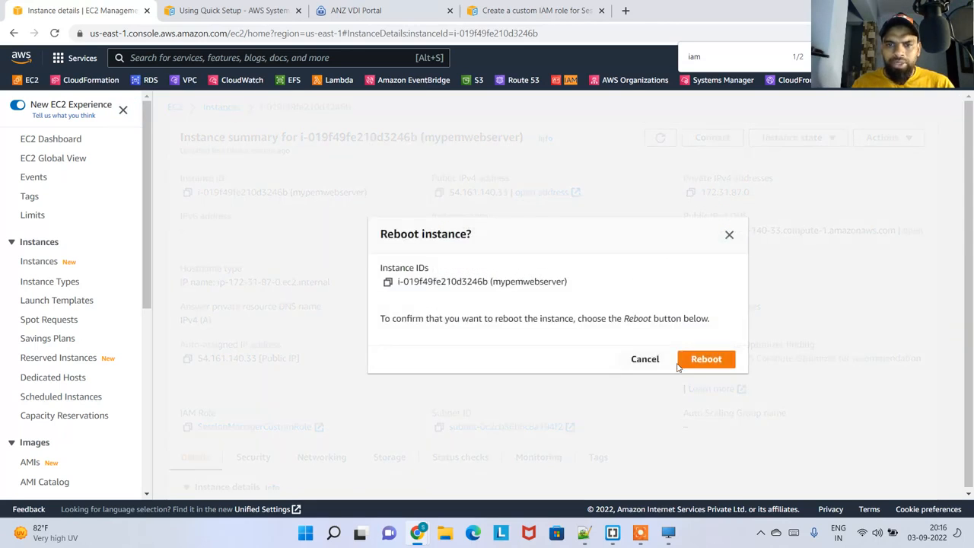
pyautogui.click(679, 362)
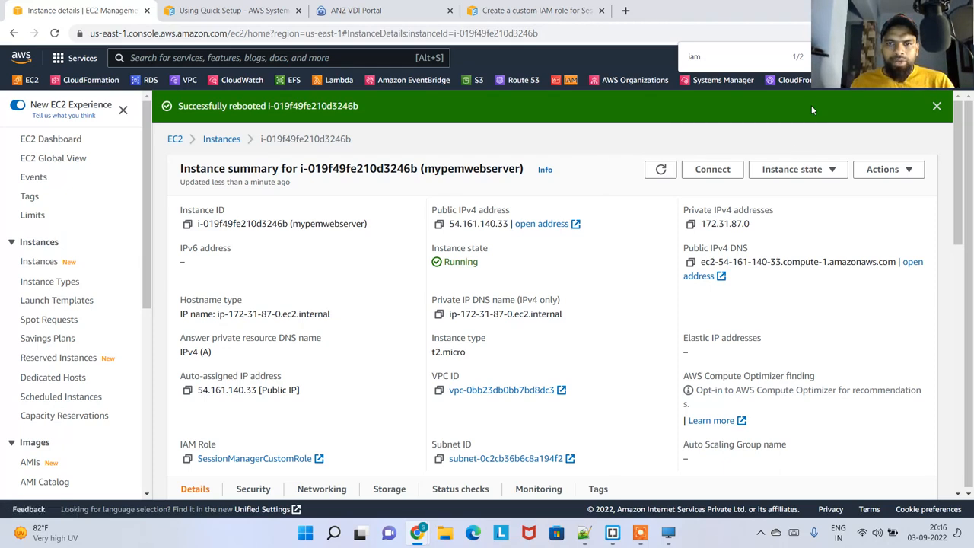
# Review where the reboot option is in the instance summary, and check the Session Manager connection method for the rebooted mypemwebserver
pyautogui.moveTo(641, 536)
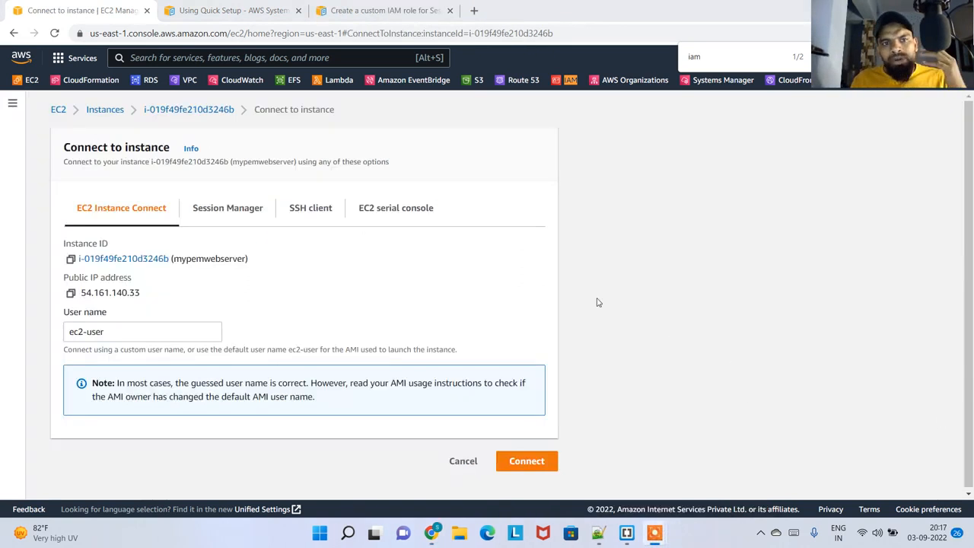
pyautogui.click(221, 112)
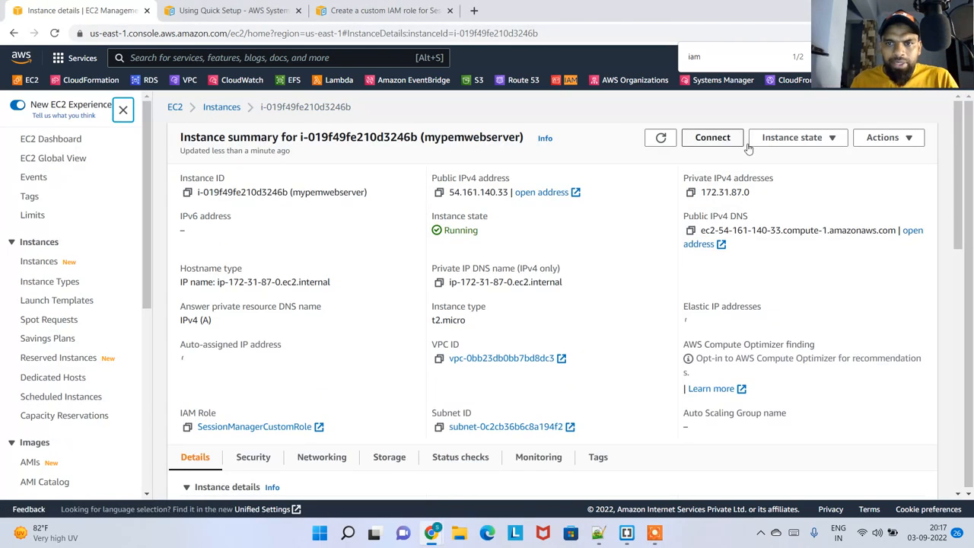
pyautogui.click(792, 137)
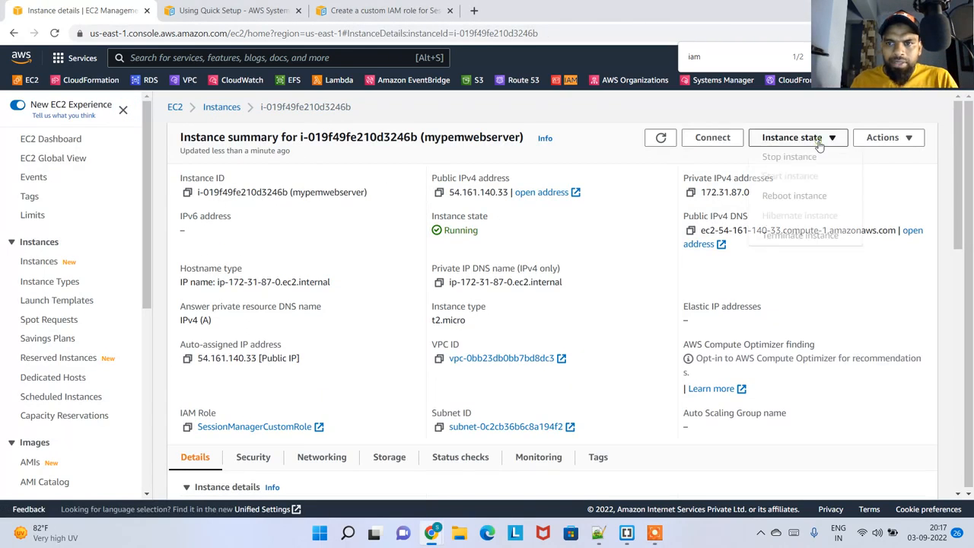
pyautogui.click(584, 136)
pyautogui.click(713, 137)
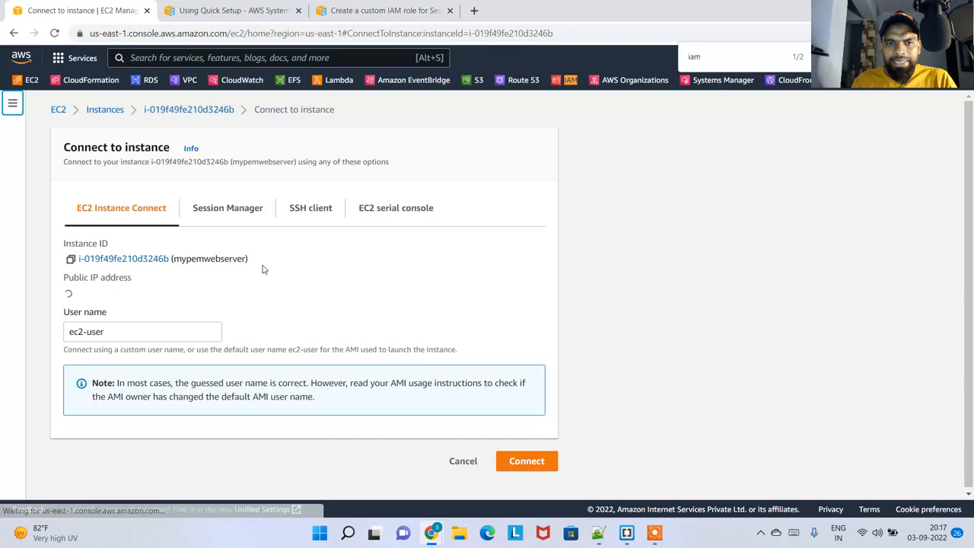
pyautogui.click(255, 221)
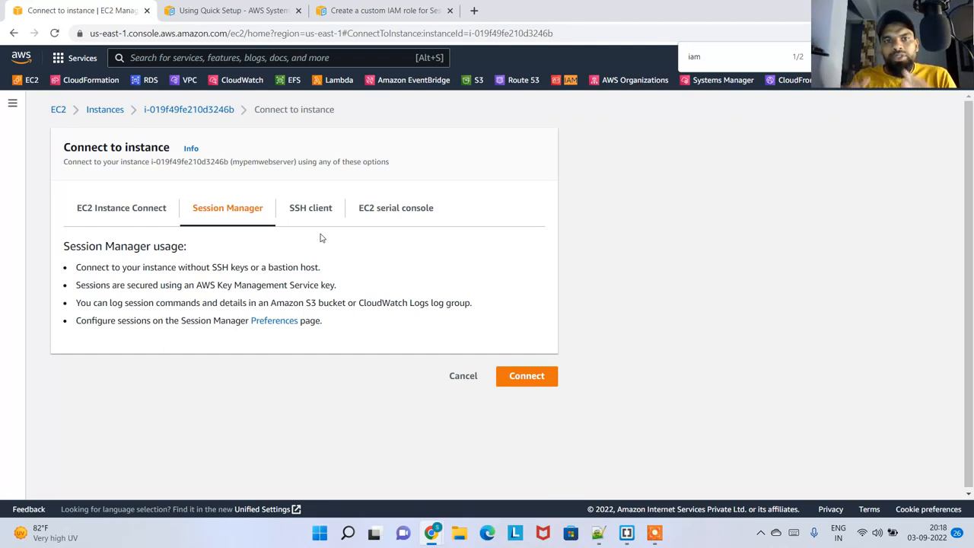
# Look at the available instance state changes for mypemwebserver again and reopen its connection options
pyautogui.click(207, 114)
pyautogui.click(808, 138)
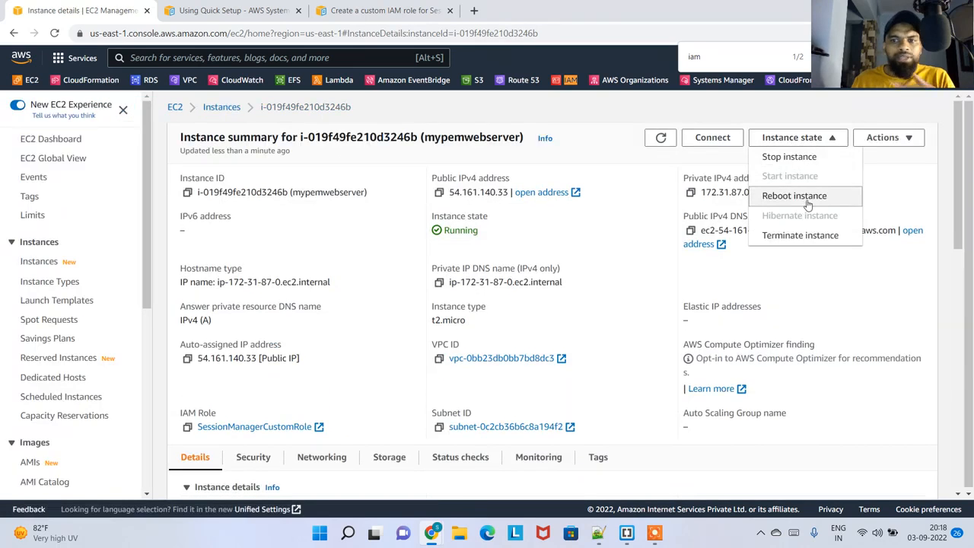
pyautogui.click(893, 176)
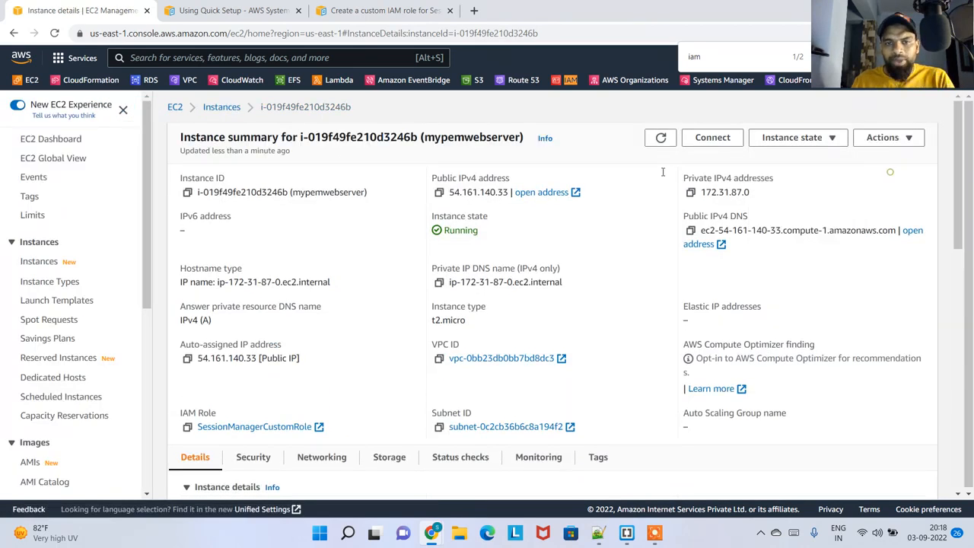
pyautogui.click(716, 140)
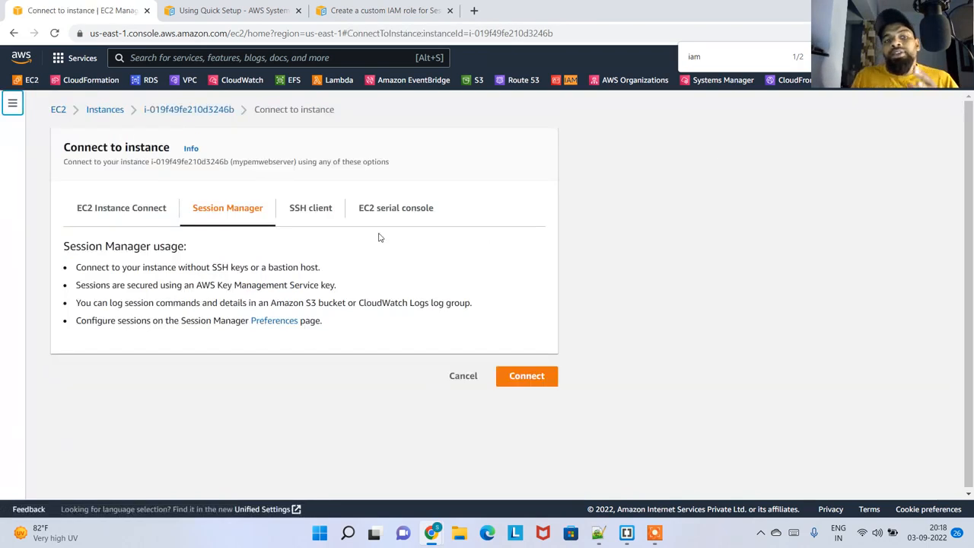
# View the EC2 Instance Connect, SSH client and EC2 serial console methods, and return to the Session Manager method
pyautogui.click(161, 220)
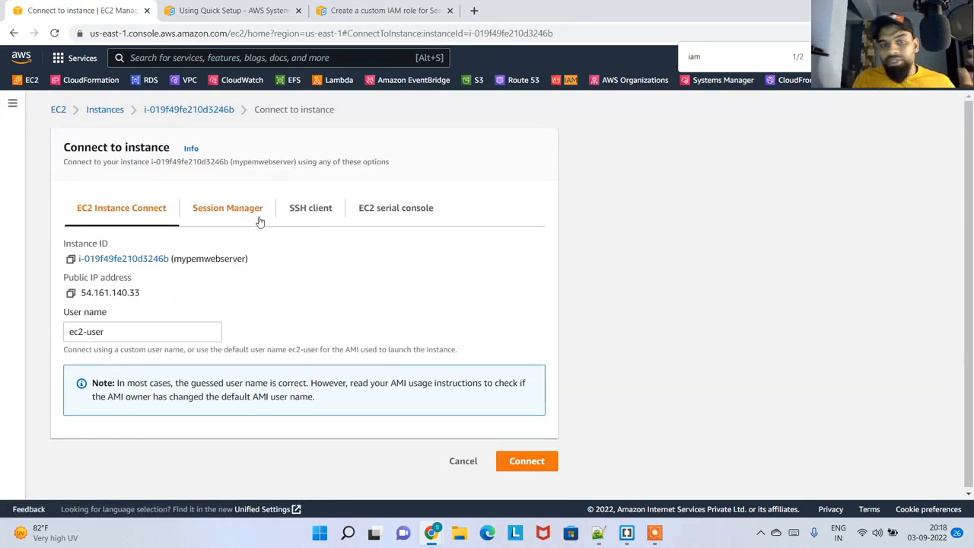
pyautogui.click(310, 220)
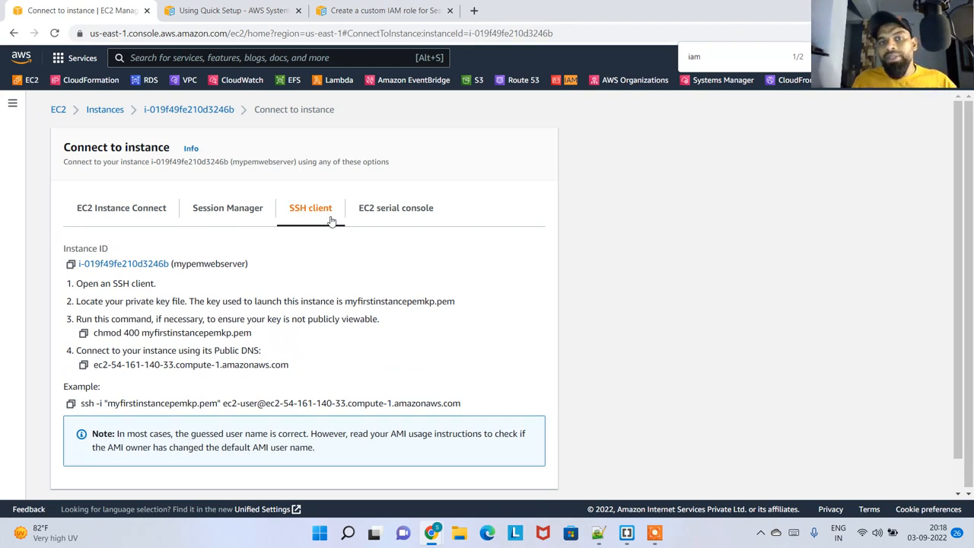
pyautogui.click(407, 215)
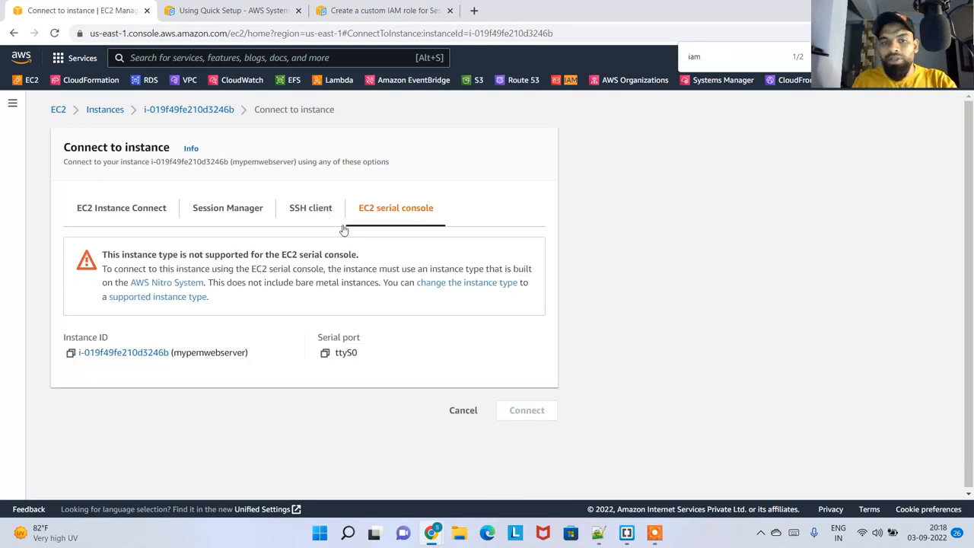
pyautogui.click(239, 214)
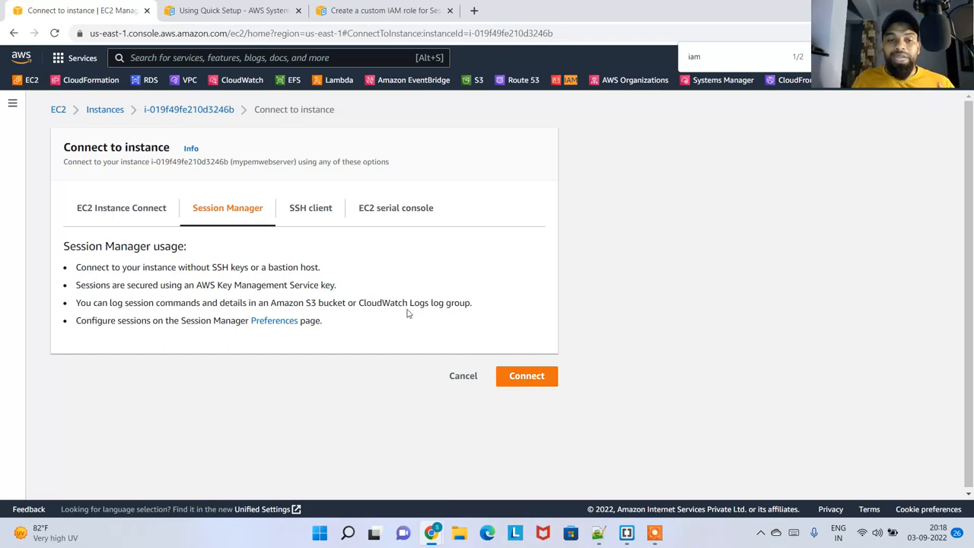
# Review the state options of mypemwebserver and the roles available for its IAM role, and leave without updating the role
pyautogui.click(202, 110)
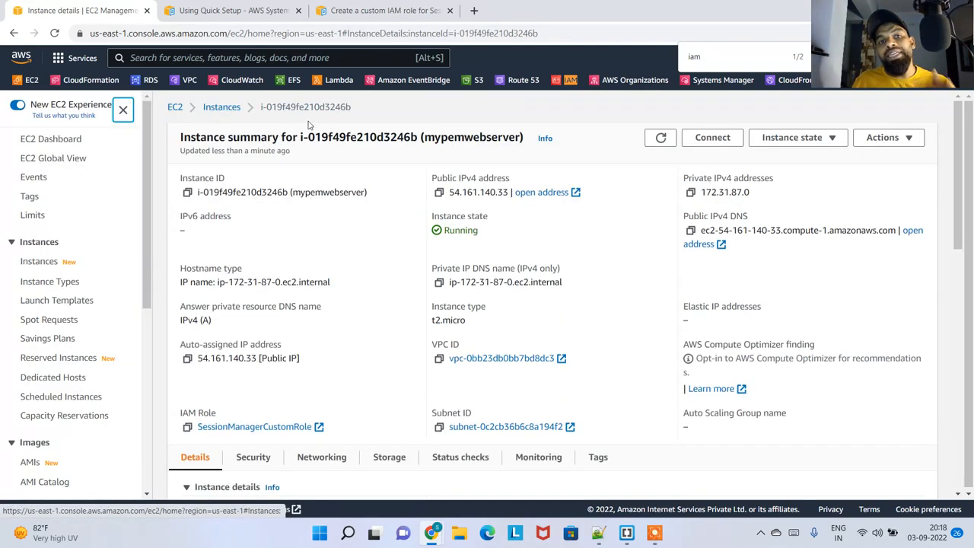
pyautogui.scroll(-3, 331, 373)
pyautogui.scroll(3, 653, 259)
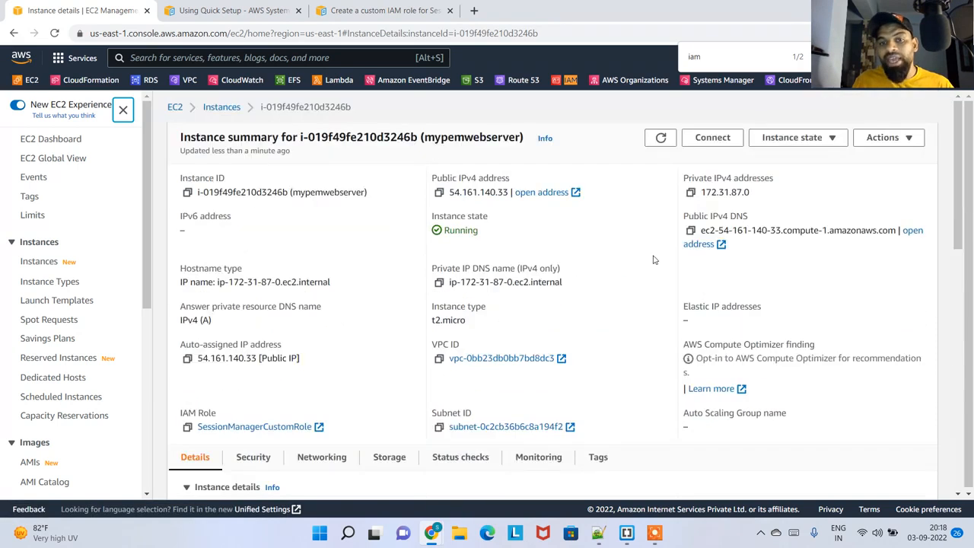
pyautogui.click(825, 138)
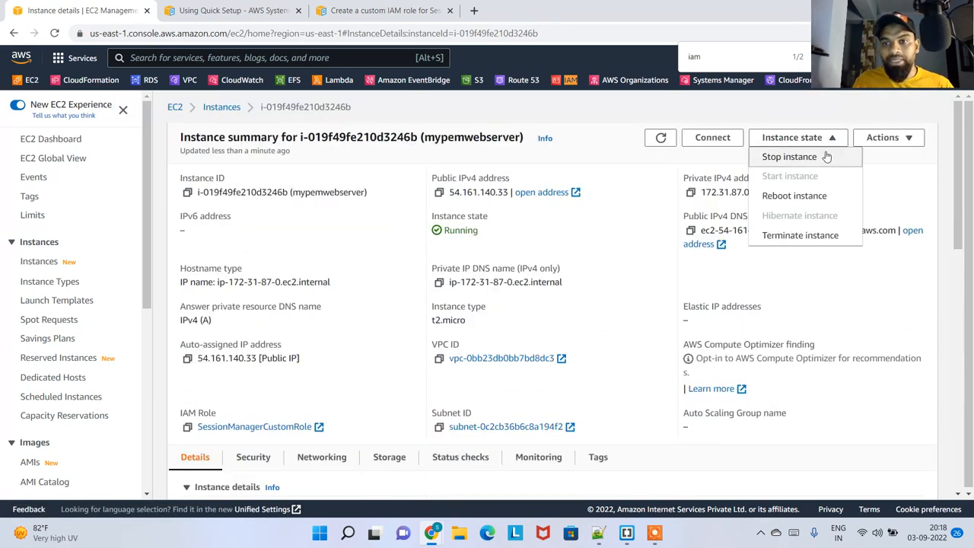
pyautogui.click(889, 142)
pyautogui.click(833, 237)
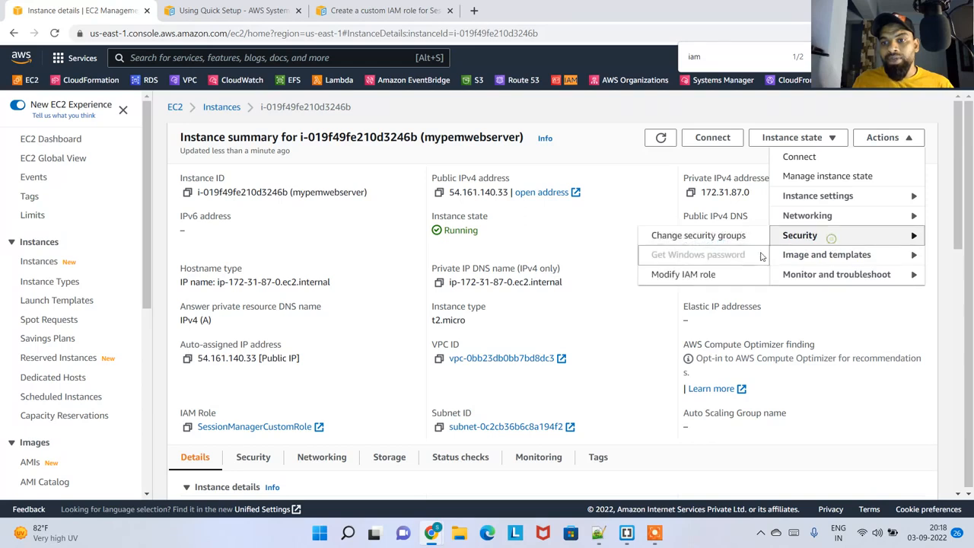
pyautogui.click(683, 275)
pyautogui.click(327, 283)
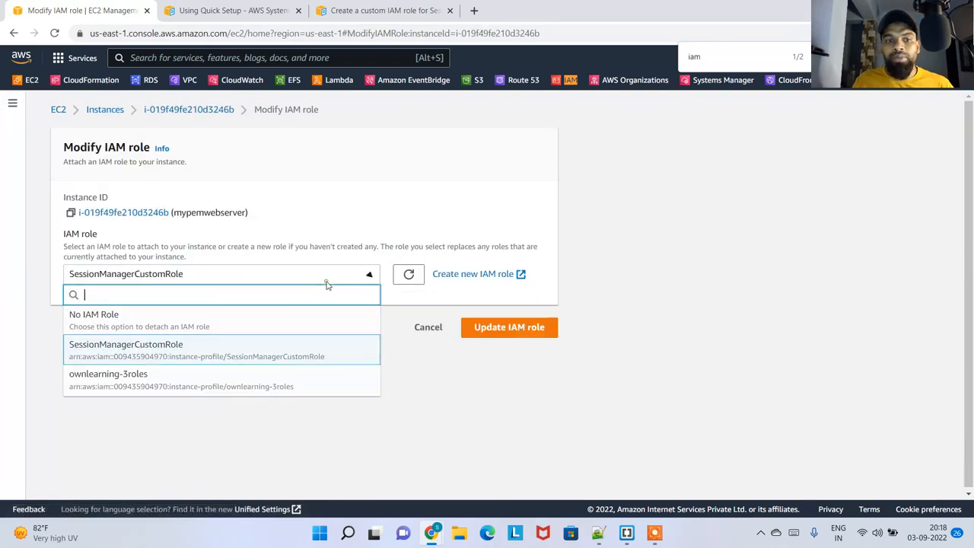
pyautogui.click(491, 361)
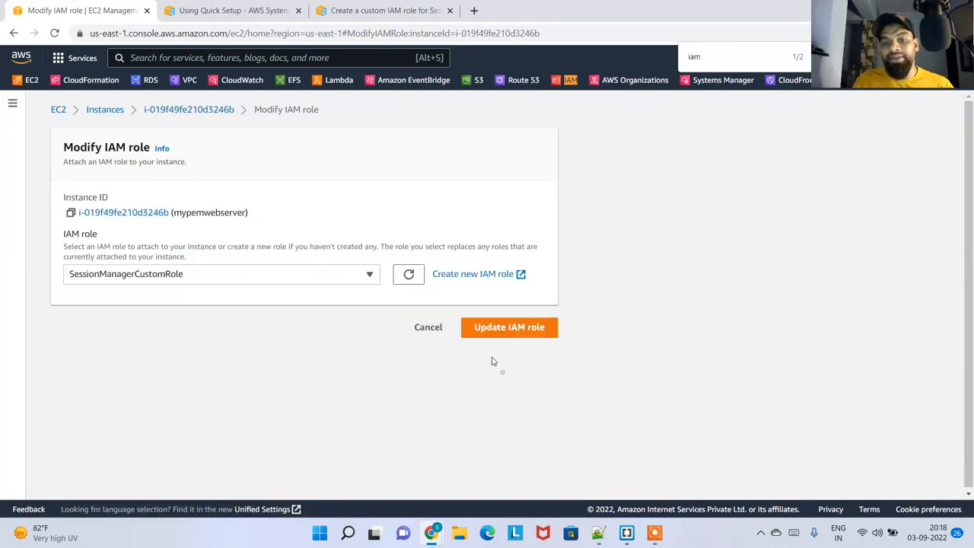
pyautogui.click(429, 329)
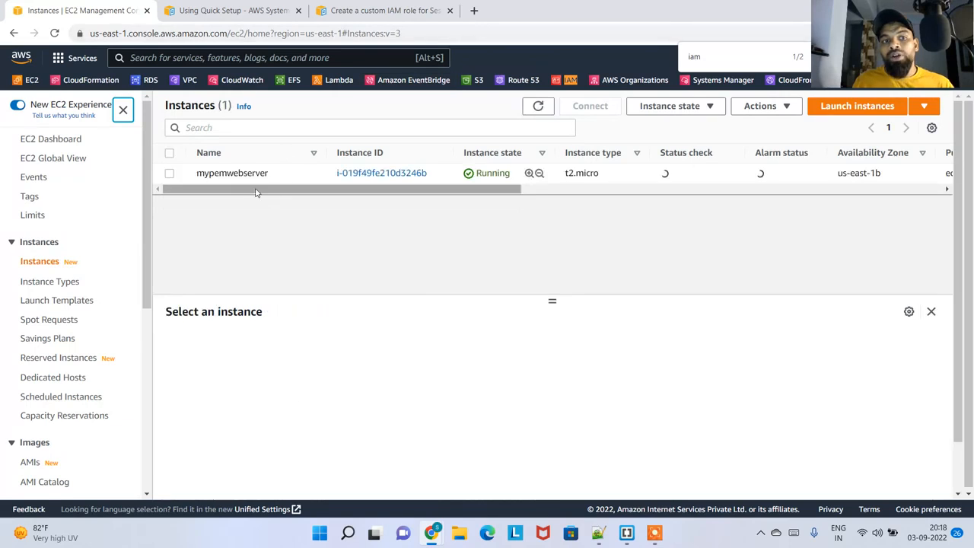
# Select mypemwebserver in the instance list and start a Session Manager session on it
pyautogui.click(472, 173)
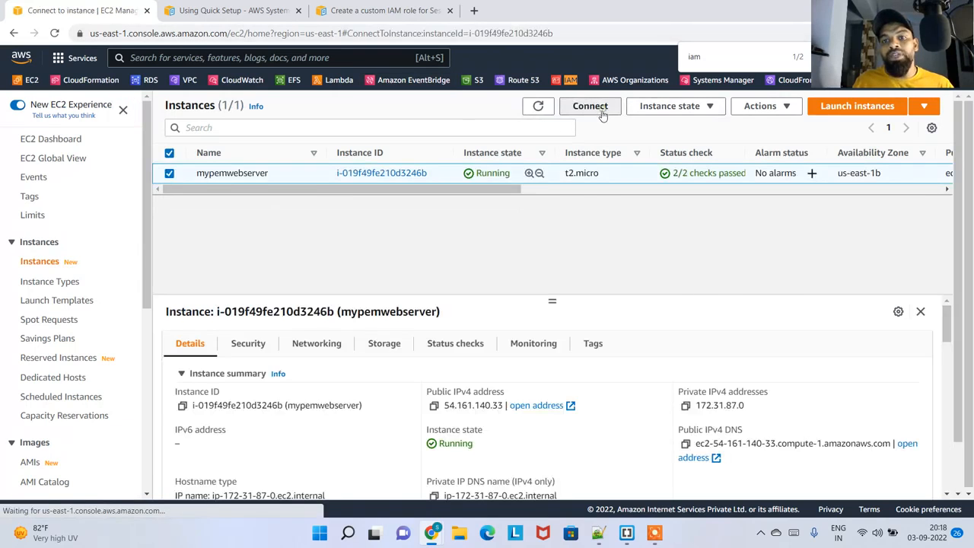
pyautogui.click(590, 106)
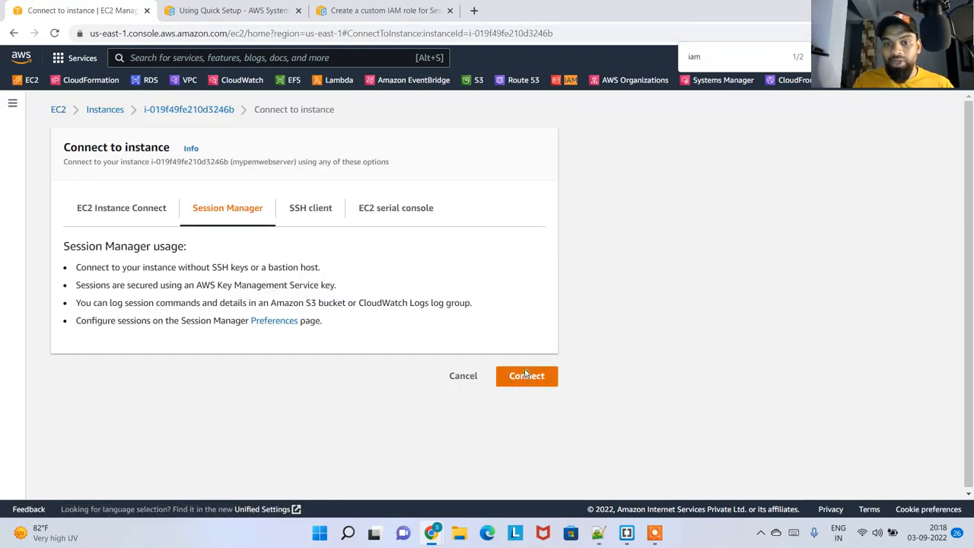
pyautogui.click(527, 376)
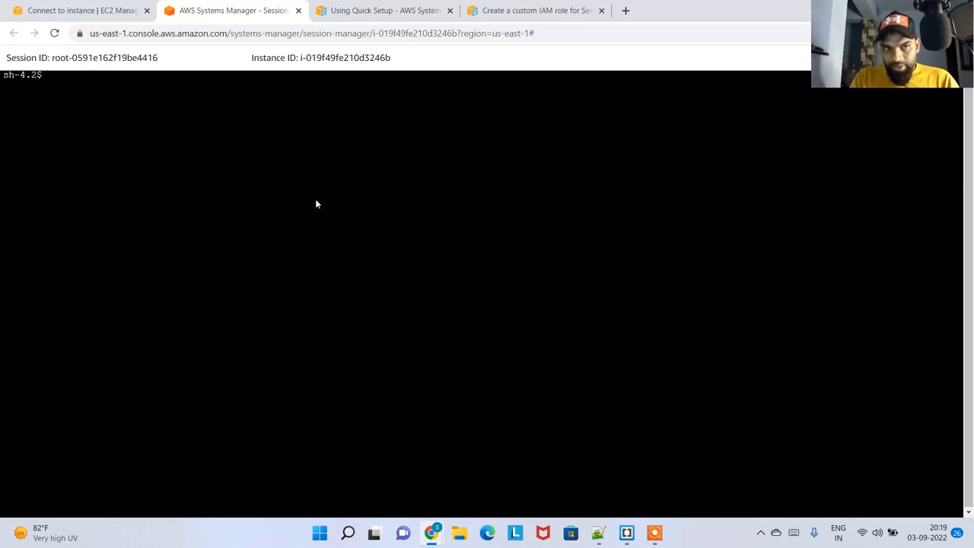
# Open a root shell in the session with sudo bash, exit it, and close the session page
pyautogui.write('sudo bash')
pyautogui.press('Return')
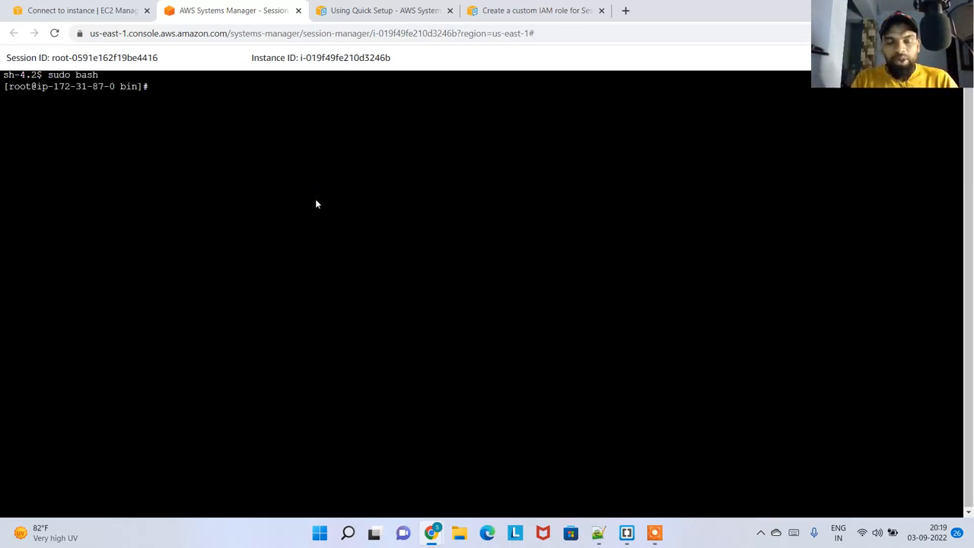
pyautogui.write('exit')
pyautogui.press('Return')
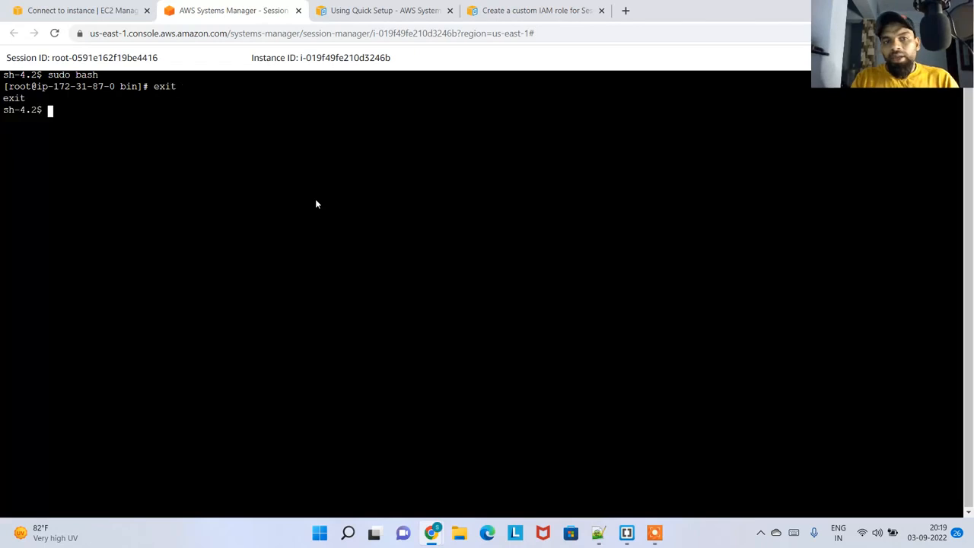
pyautogui.click(297, 10)
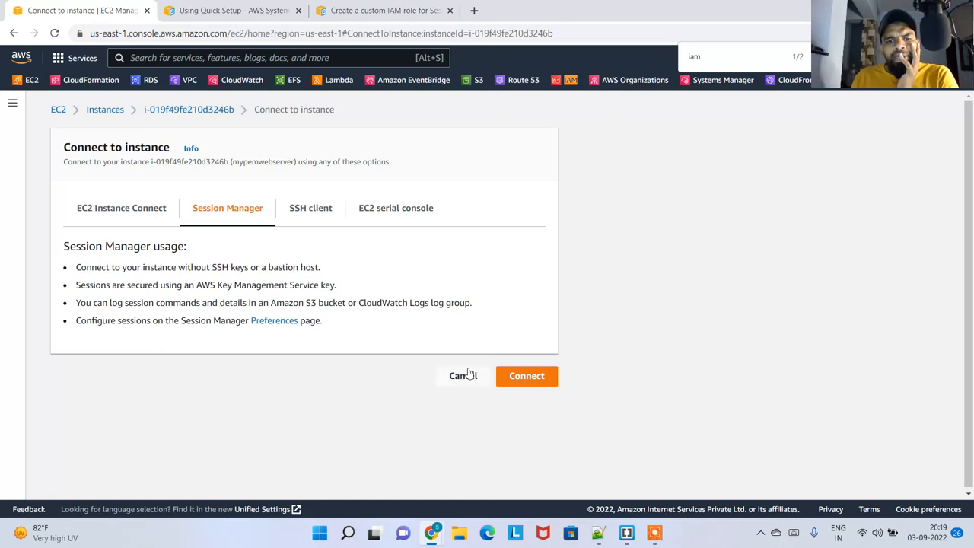
# Choose No IAM Role for mypemwebserver on its Modify IAM role page and submit the update
pyautogui.click(187, 112)
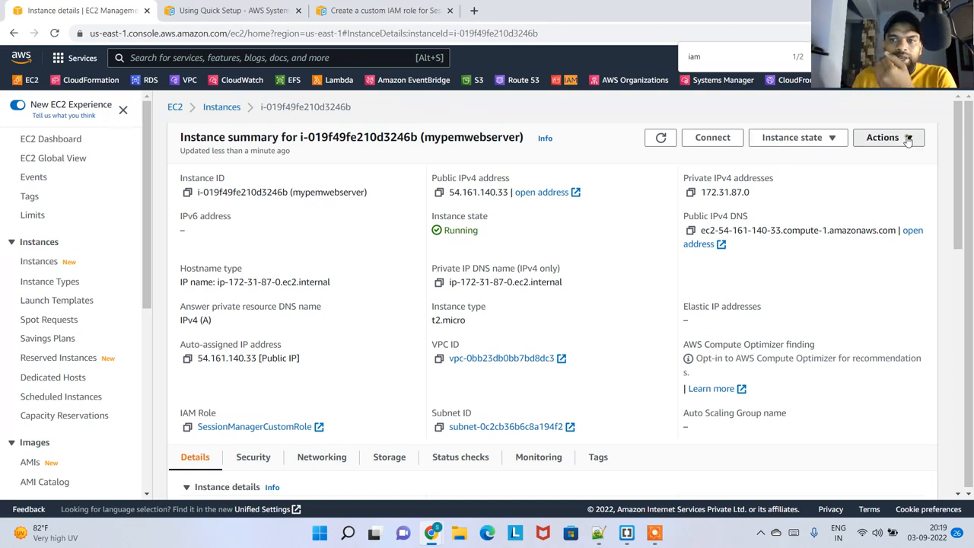
pyautogui.click(881, 137)
pyautogui.moveTo(849, 242)
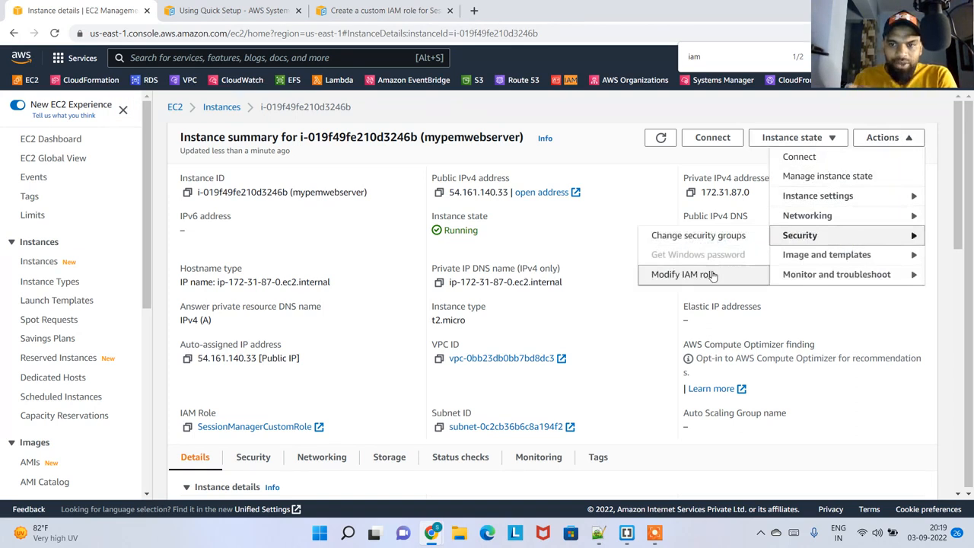
pyautogui.click(707, 275)
pyautogui.click(323, 273)
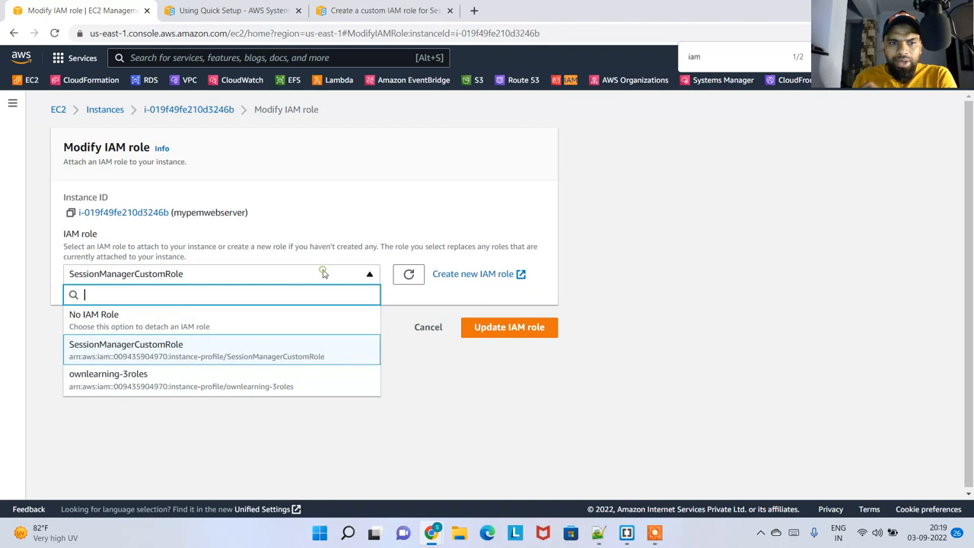
pyautogui.click(156, 318)
pyautogui.click(518, 385)
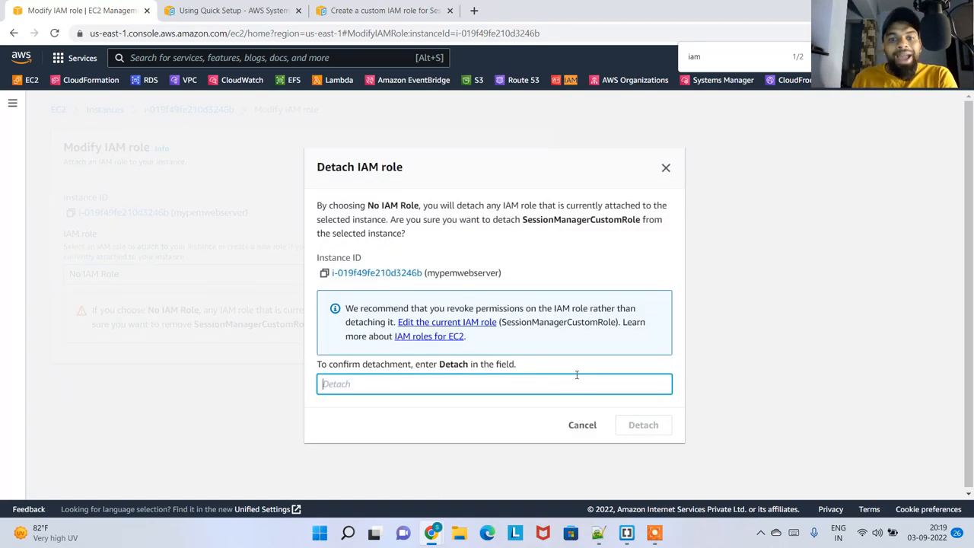
# Confirm detaching SessionManagerCustomRole from the instance by entering Detach as the confirmation text
pyautogui.click(420, 381)
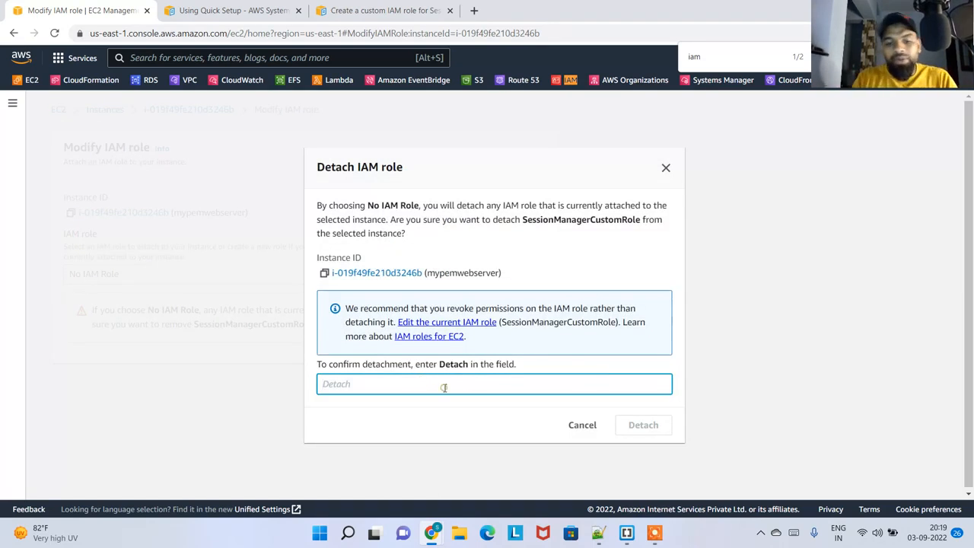
pyautogui.write('Detatc')
pyautogui.press('BackSpace')
pyautogui.press('BackSpace')
pyautogui.press('BackSpace')
pyautogui.write('ach')
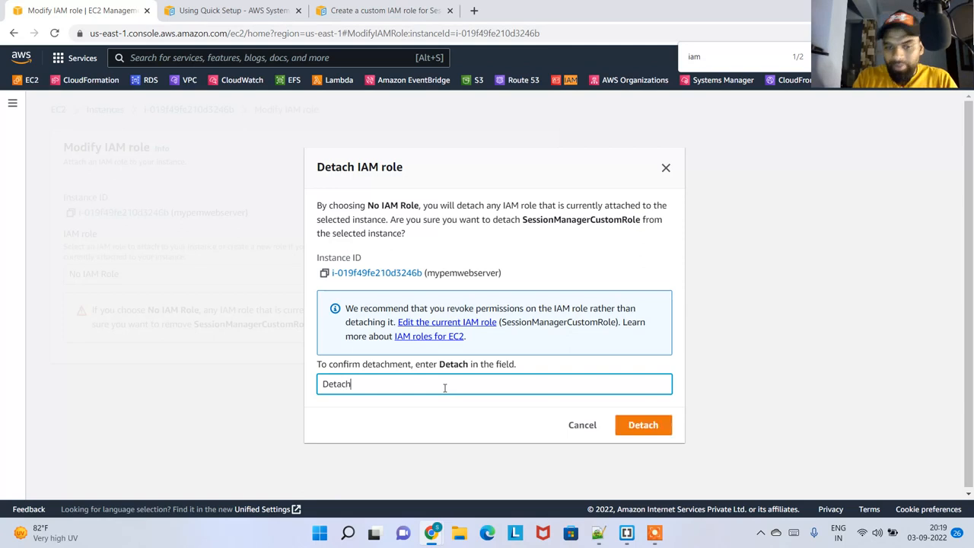
pyautogui.click(667, 423)
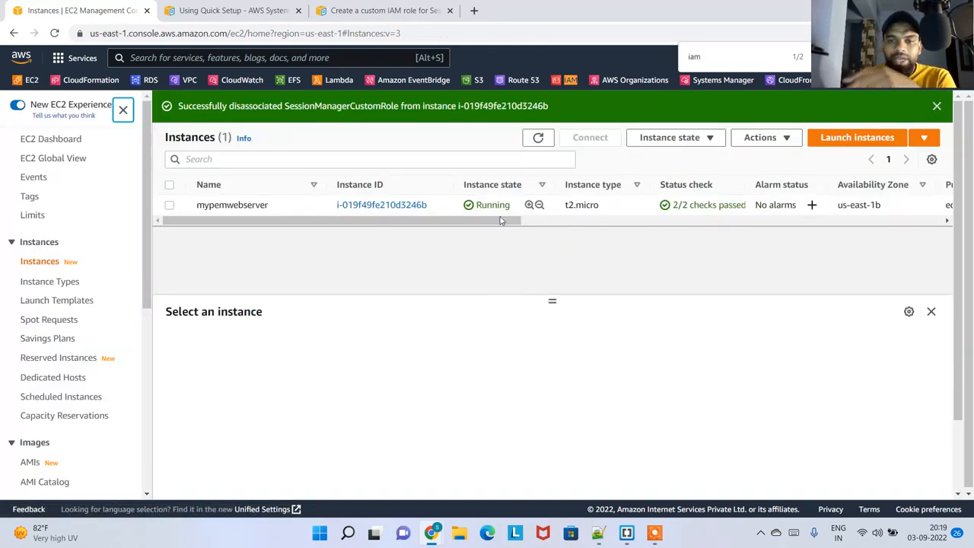
# Check the IAM Role field in the details of mypemwebserver and try to open a Session Manager session
pyautogui.click(284, 210)
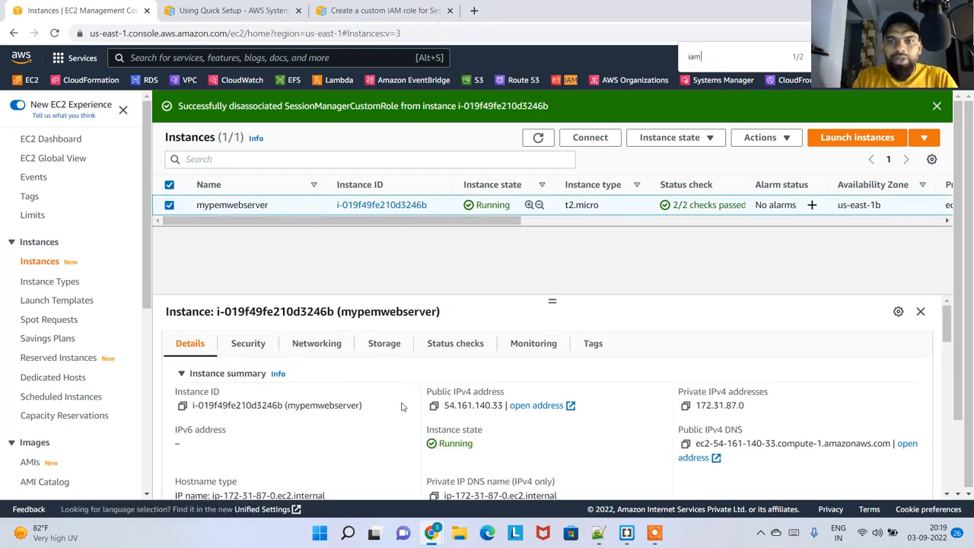
pyautogui.press('Return')
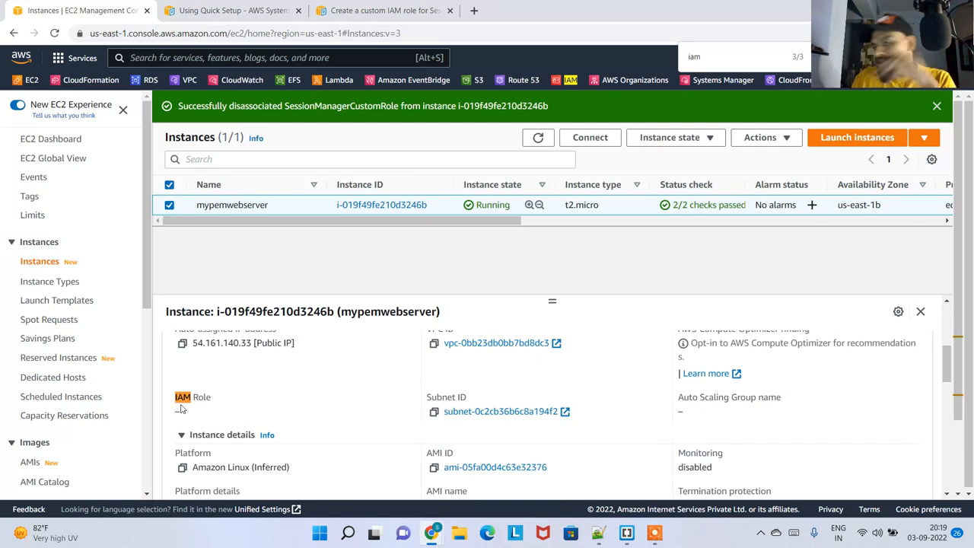
pyautogui.click(590, 138)
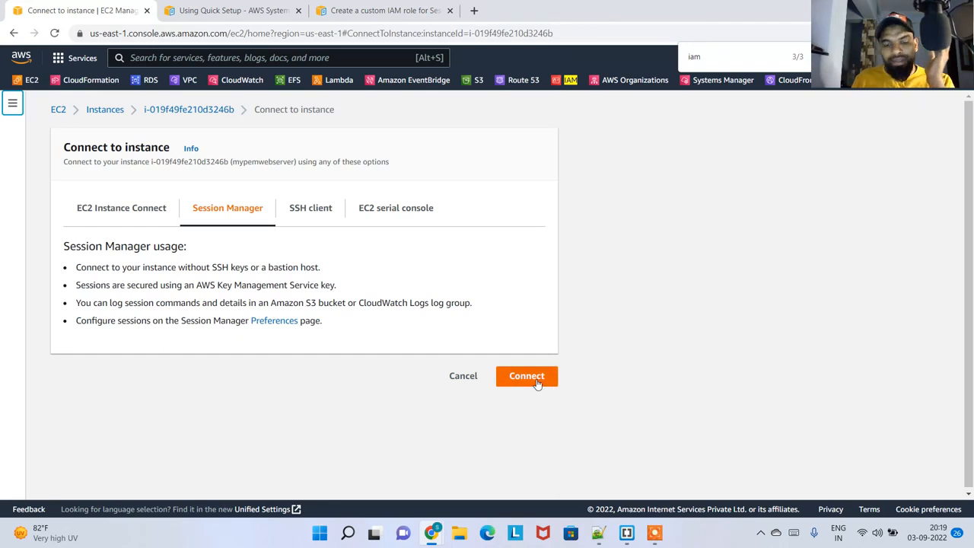
pyautogui.click(537, 380)
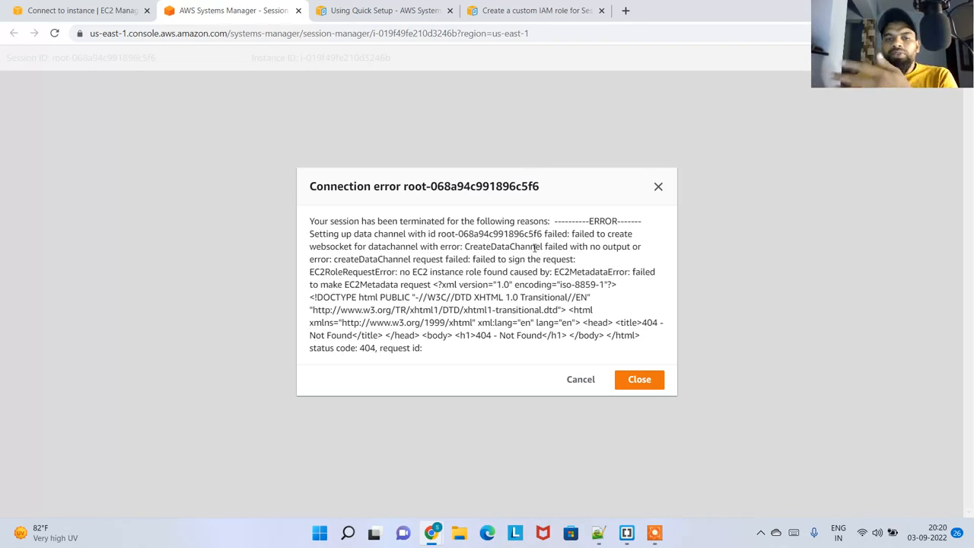
pyautogui.click(631, 380)
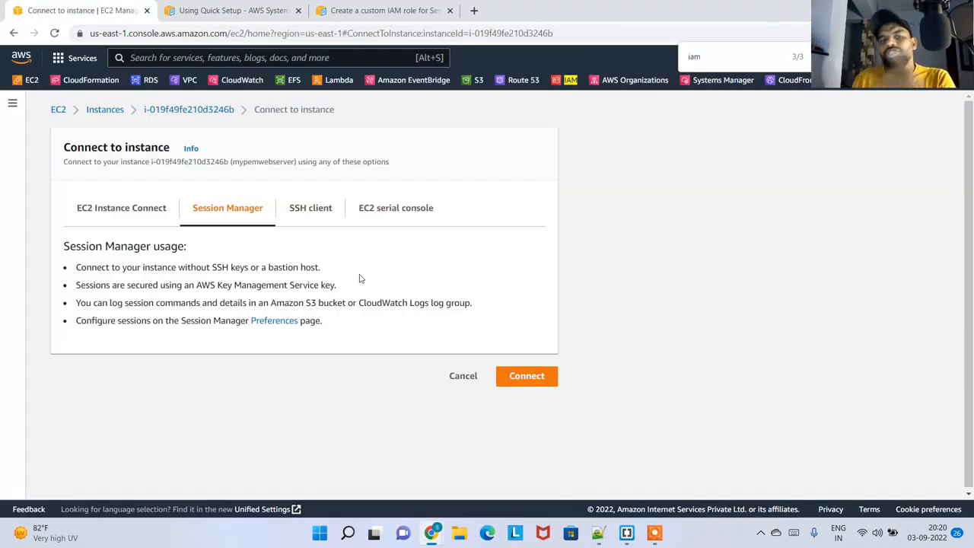
# Compare the EC2 Instance Connect and Session Manager connection methods for mypemwebserver
pyautogui.click(144, 208)
pyautogui.click(262, 218)
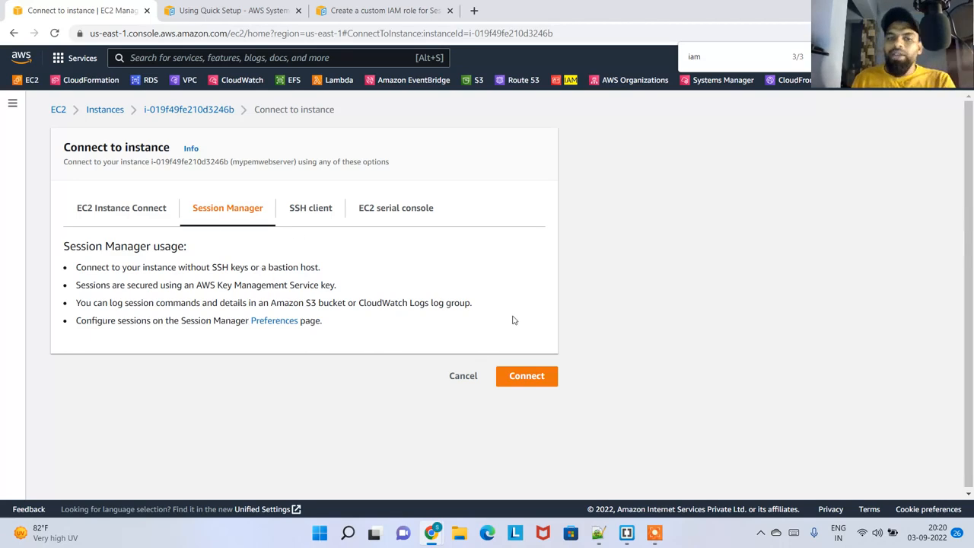
pyautogui.click(138, 218)
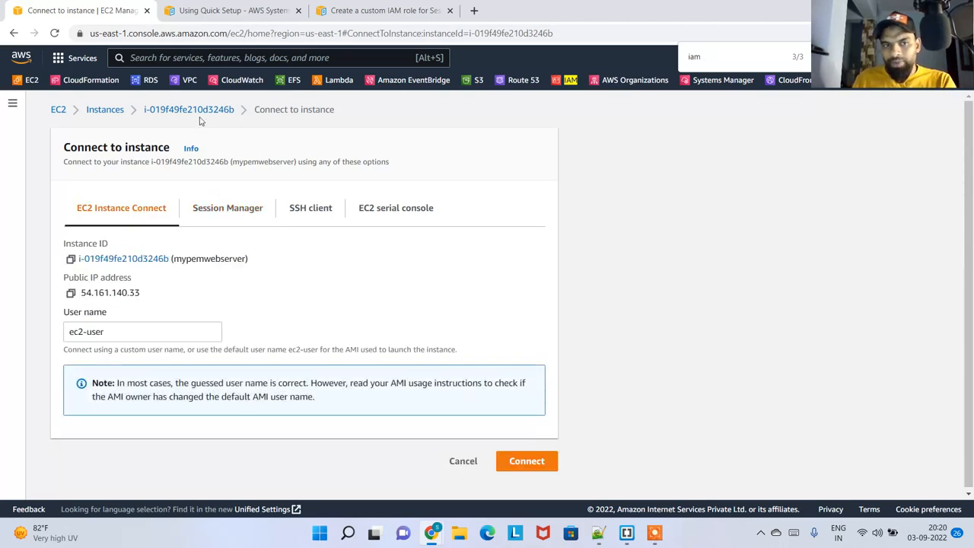
# Reboot mypemwebserver from its instance summary and confirm the reboot
pyautogui.click(198, 113)
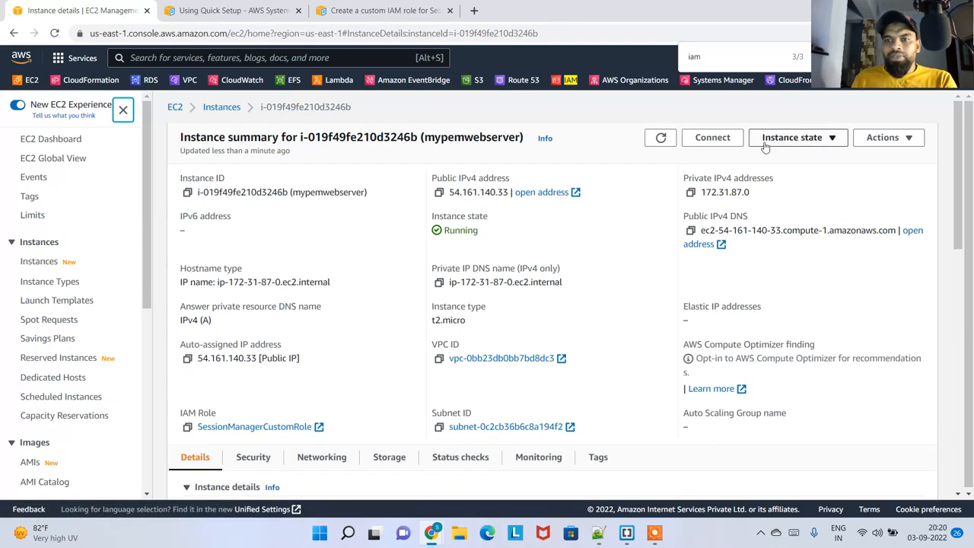
pyautogui.click(765, 143)
pyautogui.click(803, 194)
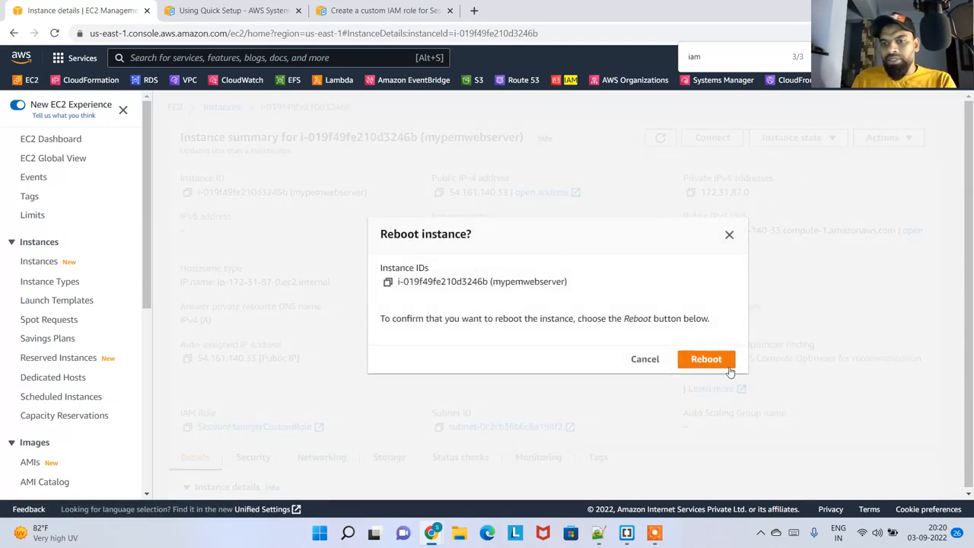
pyautogui.click(727, 366)
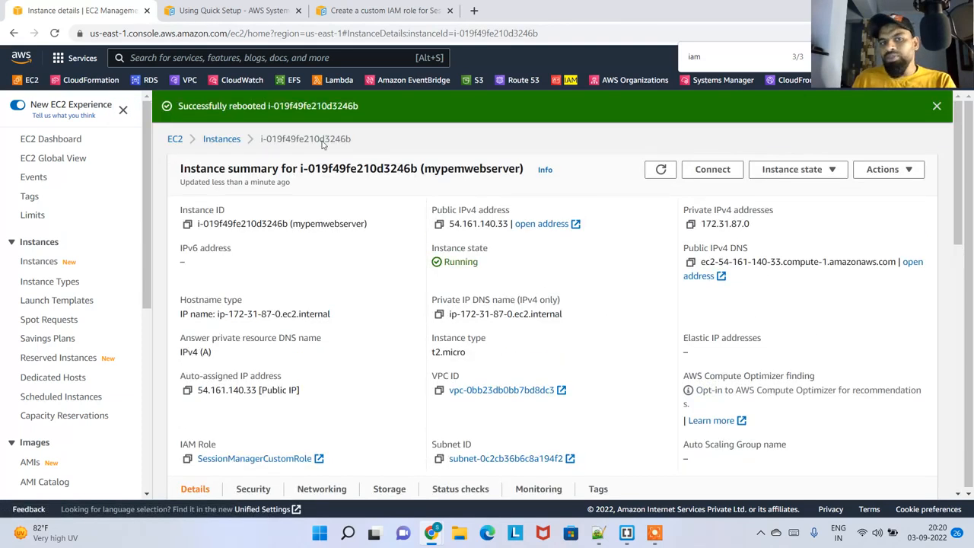
# Refresh the instance list and check the Session Manager connection method for mypemwebserver
pyautogui.click(221, 138)
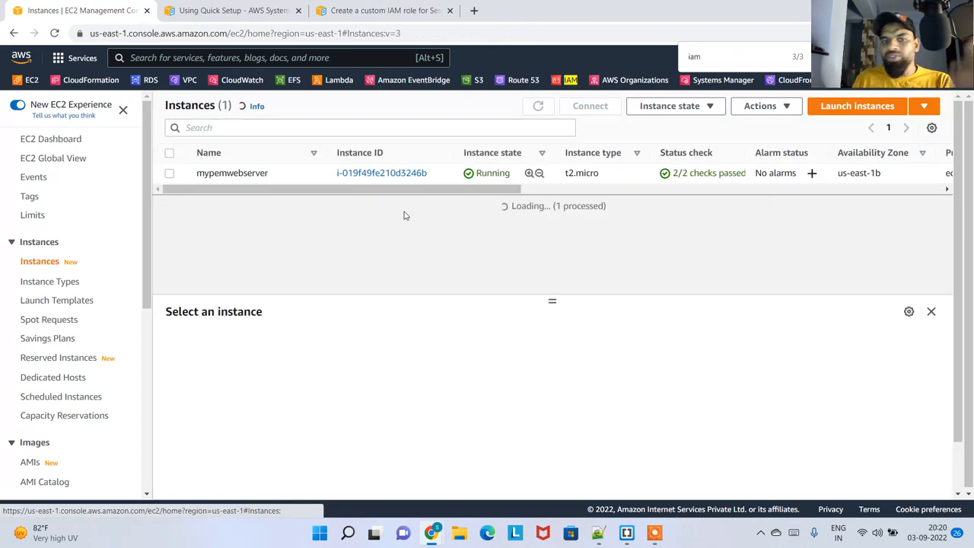
pyautogui.click(561, 178)
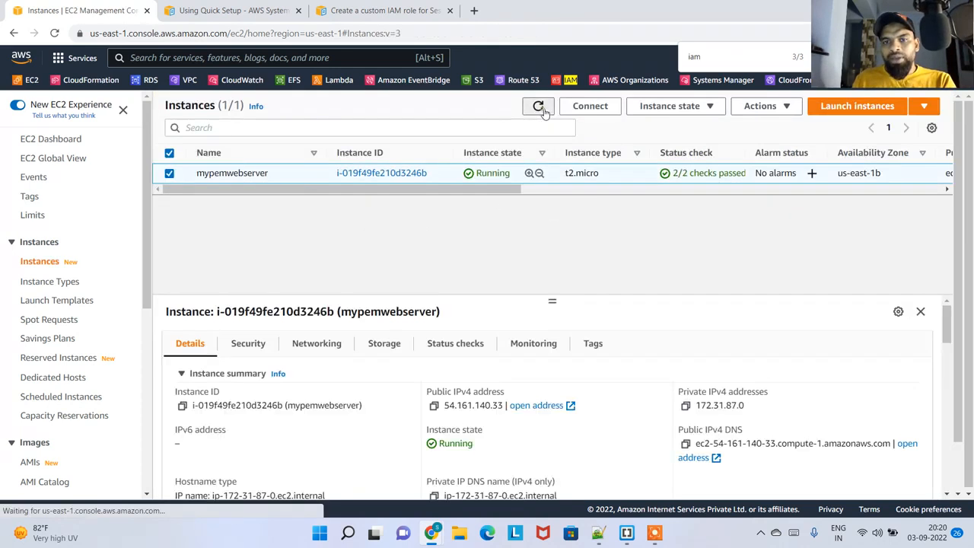
pyautogui.click(538, 105)
pyautogui.click(518, 173)
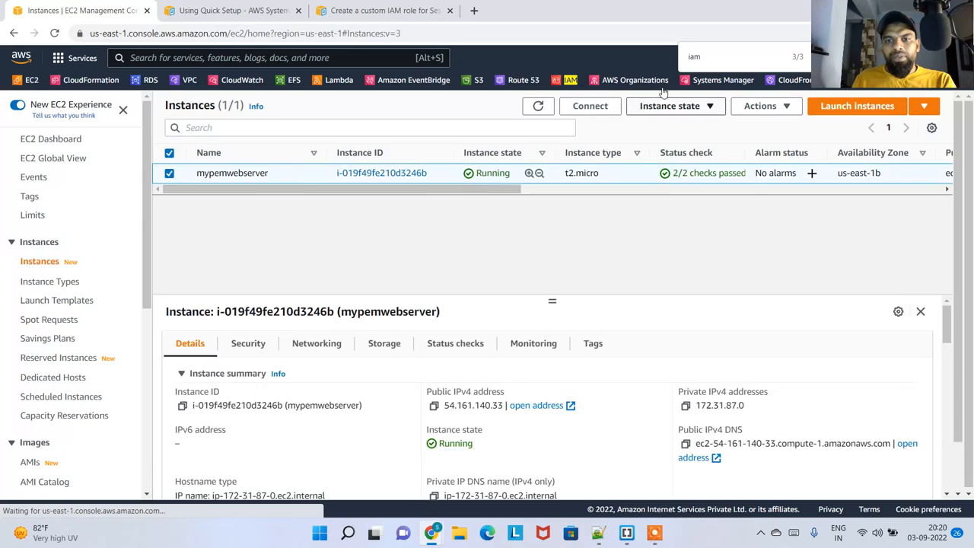
pyautogui.click(611, 111)
pyautogui.click(228, 208)
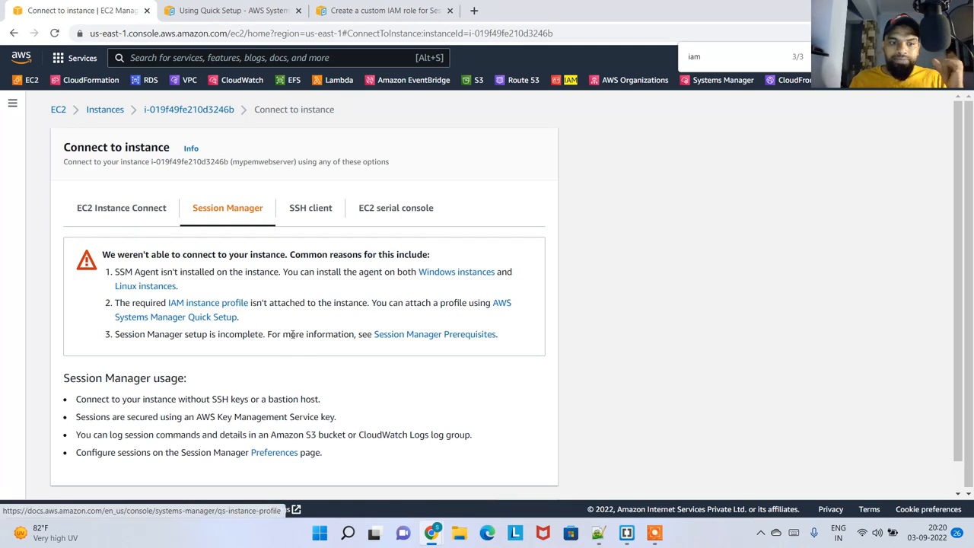
# Search for the IAM service, open it in a new browser tab and display its list of roles
pyautogui.click(209, 57)
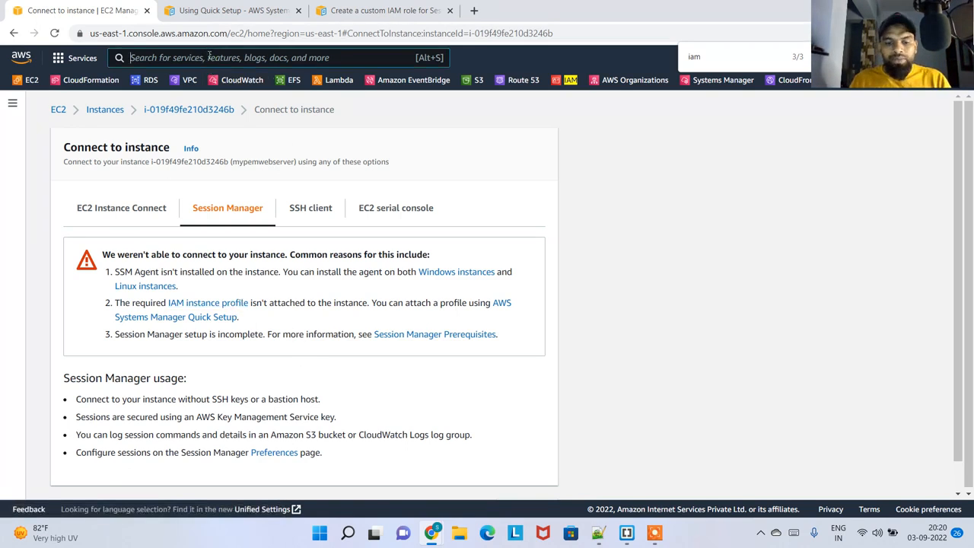
pyautogui.write('iam')
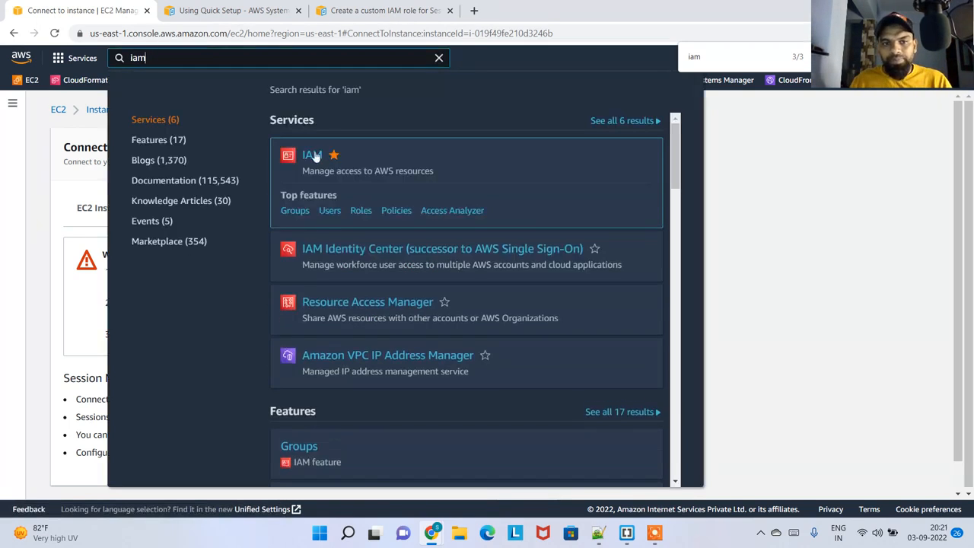
pyautogui.rightClick(313, 154)
pyautogui.click(357, 162)
pyautogui.click(216, 10)
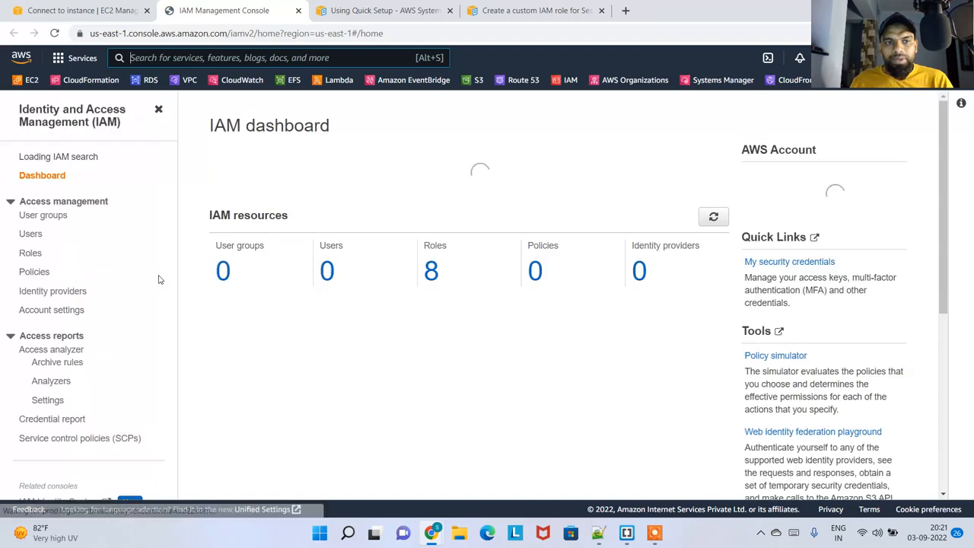
pyautogui.click(31, 258)
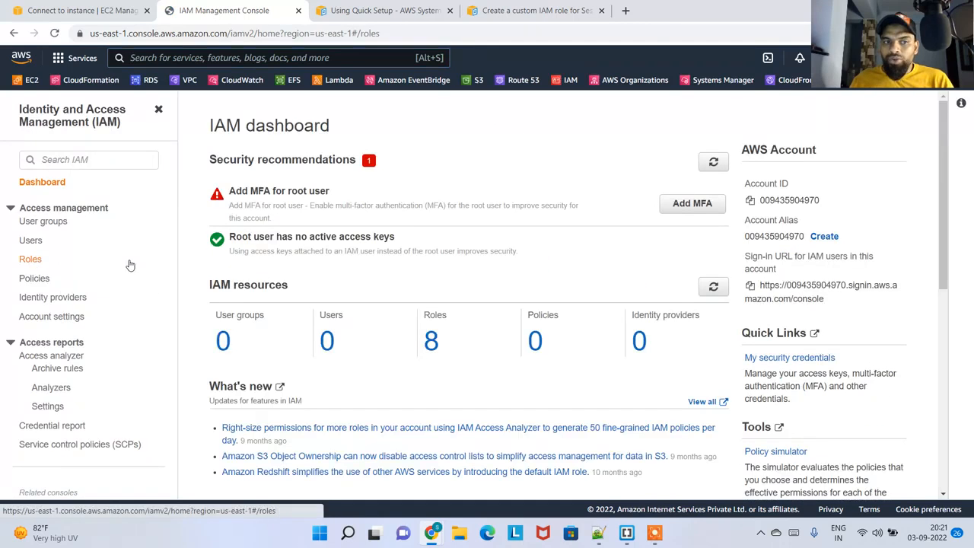
pyautogui.click(312, 418)
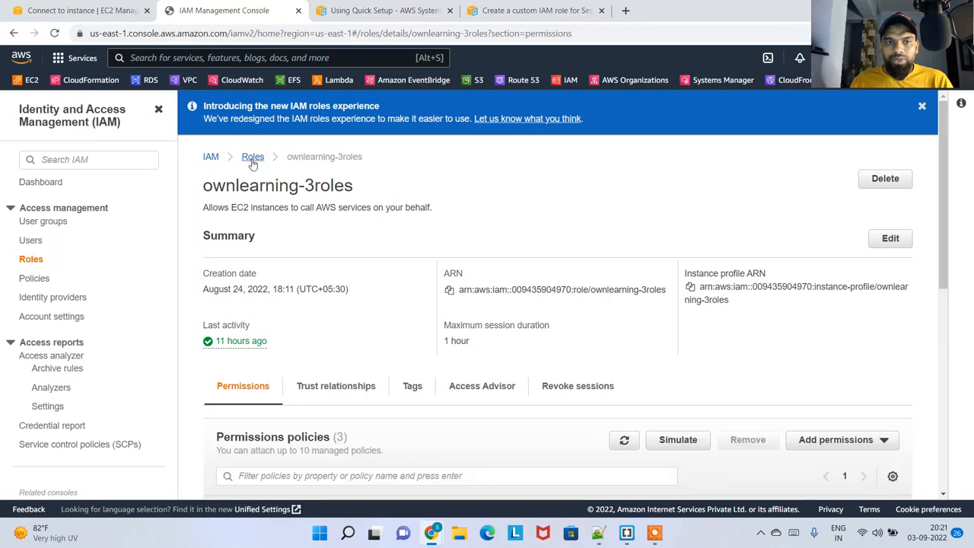
pyautogui.click(253, 157)
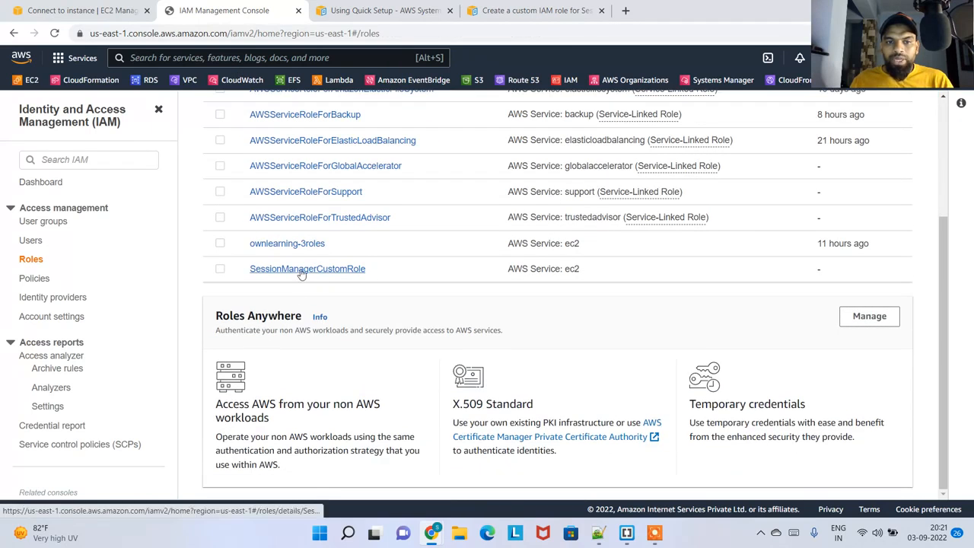
# Examine the AmazonSSMFullAccess policy document attached to SessionManagerCustomRole
pyautogui.click(322, 270)
pyautogui.scroll(-2, 335, 304)
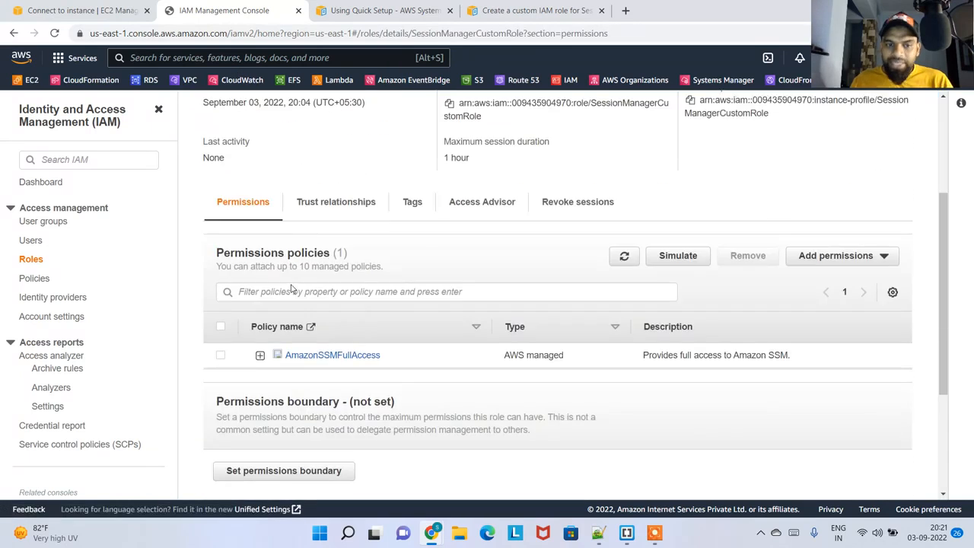
pyautogui.moveTo(397, 359); pyautogui.dragTo(275, 363)
pyautogui.click(259, 351)
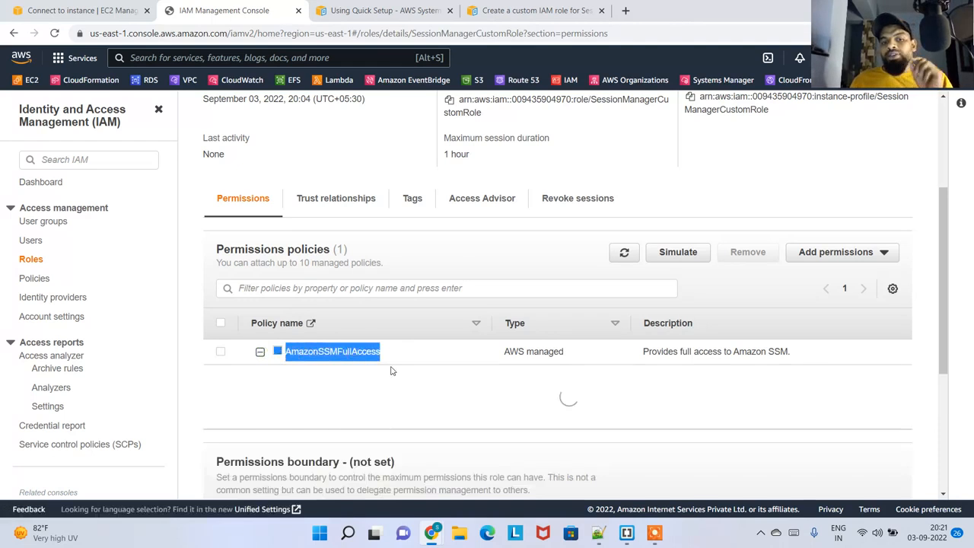
pyautogui.scroll(-2, 468, 385)
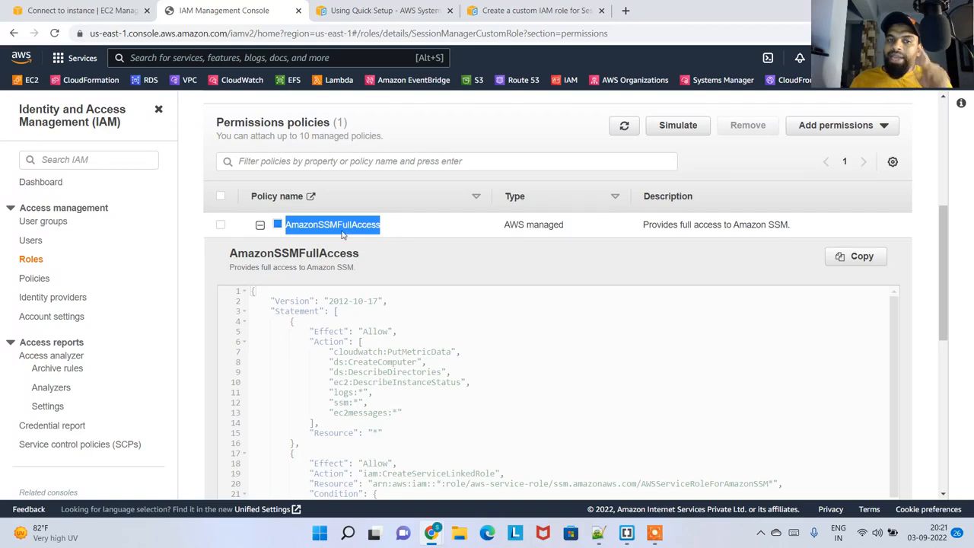
pyautogui.scroll(-3, 436, 270)
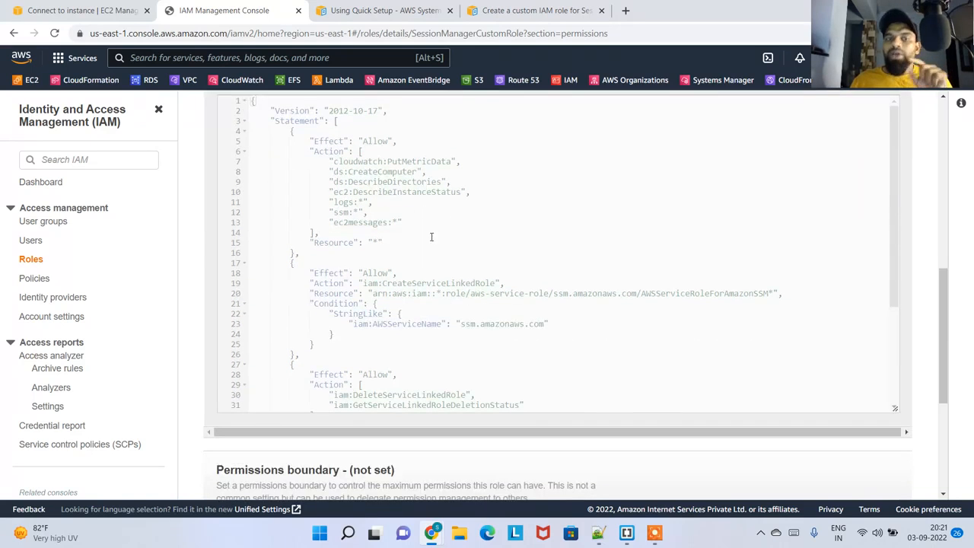
# Check the EC2 Instance Connect method for mypemwebserver, and return to the list of EC2 instances
pyautogui.click(108, 11)
pyautogui.click(685, 195)
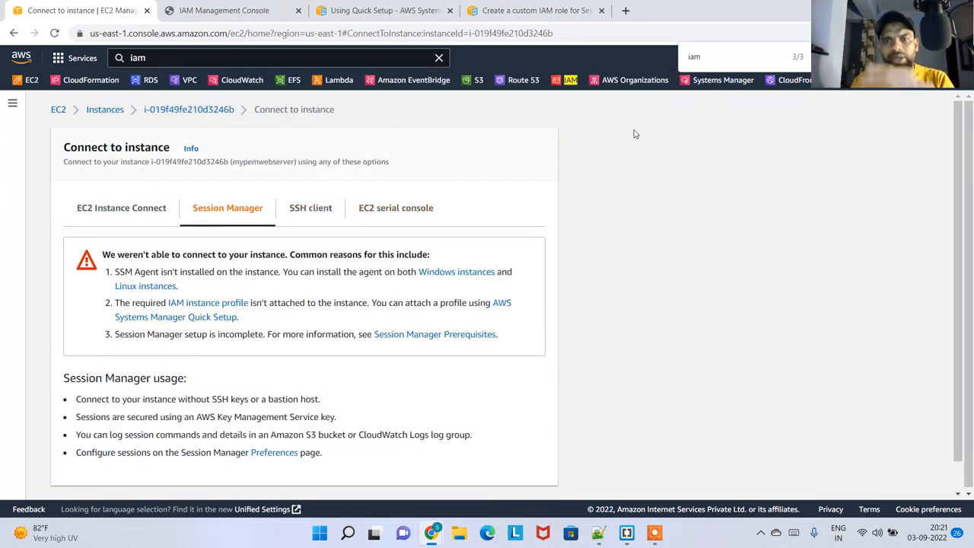
pyautogui.click(137, 208)
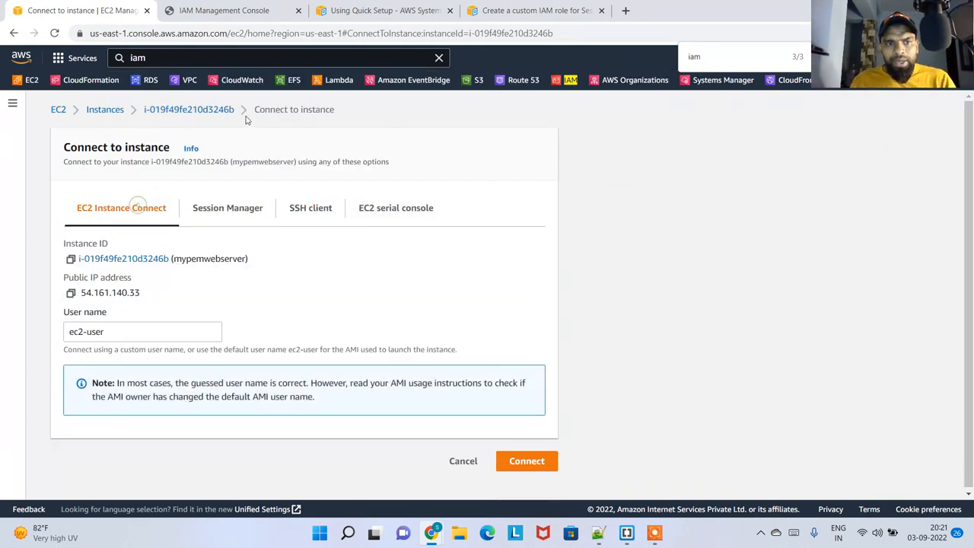
pyautogui.click(212, 109)
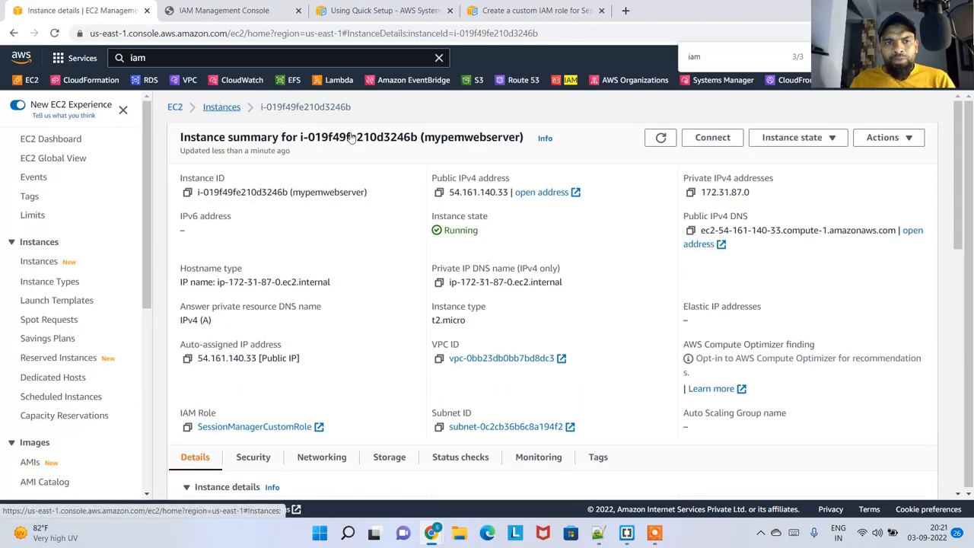
pyautogui.click(219, 108)
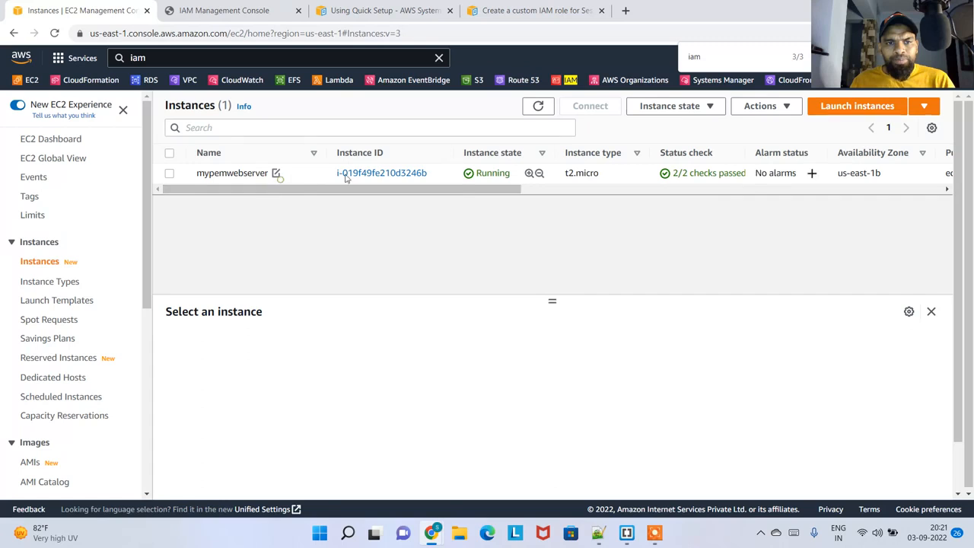
# Inspect the security details of mypemwebserver, focusing on the port range of its inbound rule
pyautogui.click(276, 172)
pyautogui.click(373, 239)
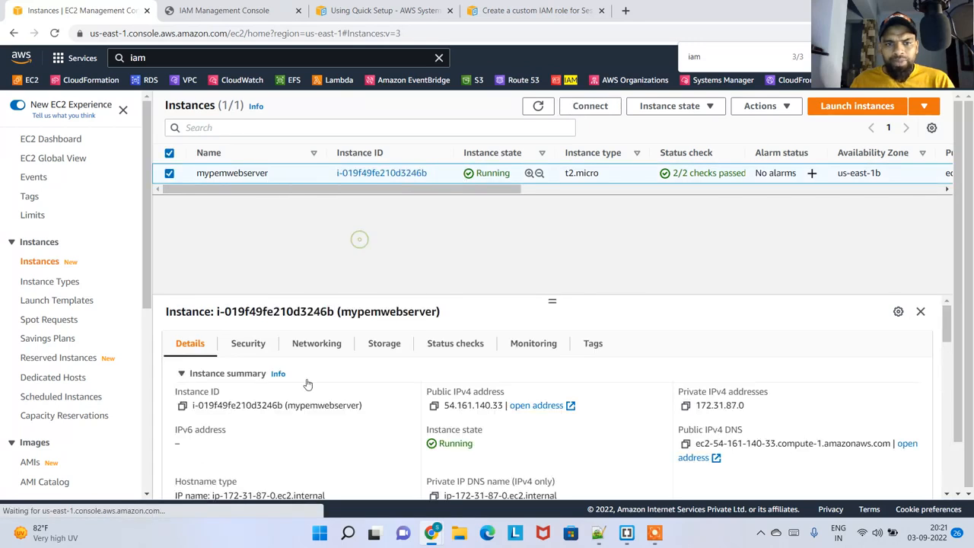
pyautogui.click(248, 343)
pyautogui.scroll(-1, 390, 365)
pyautogui.scroll(-3, 389, 365)
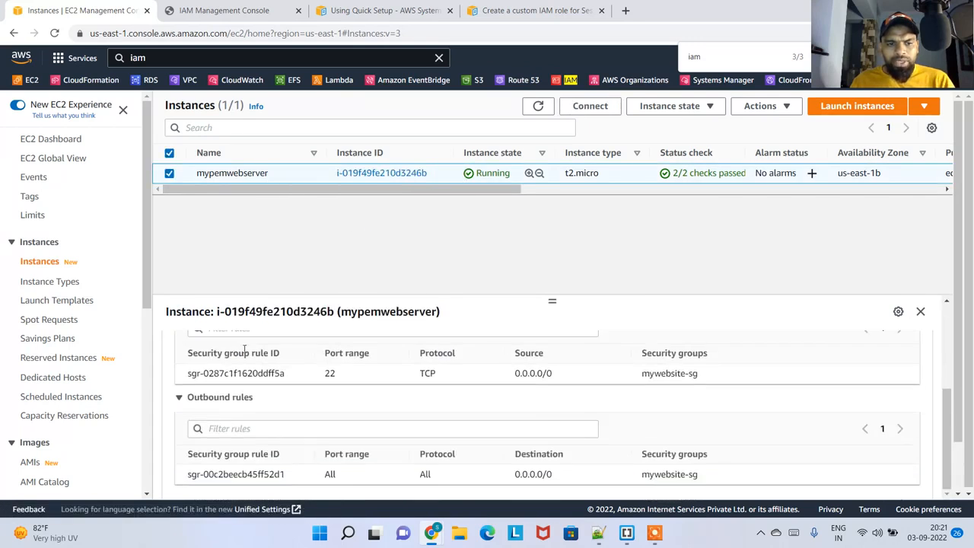
pyautogui.scroll(3, 387, 388)
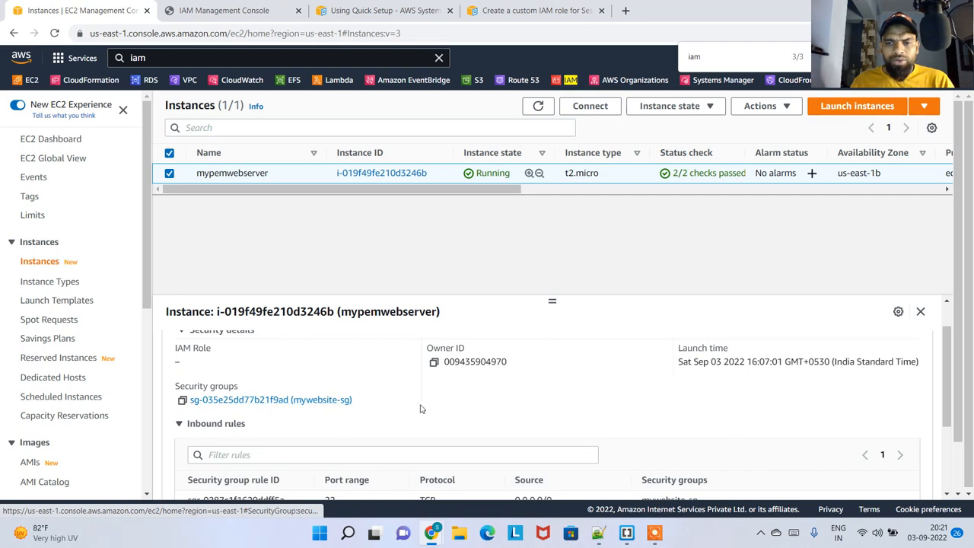
pyautogui.scroll(-2, 358, 411)
pyautogui.scroll(-1, 339, 414)
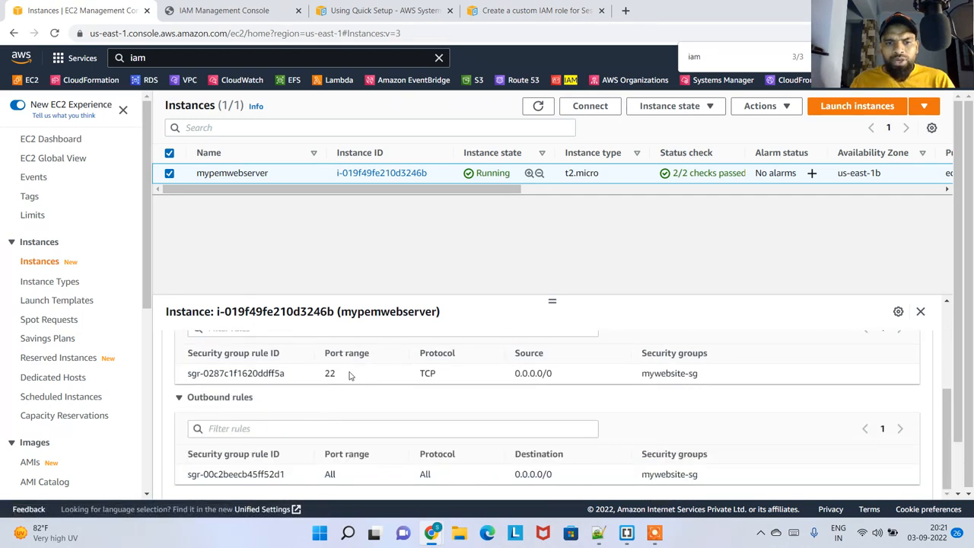
pyautogui.doubleClick(333, 373)
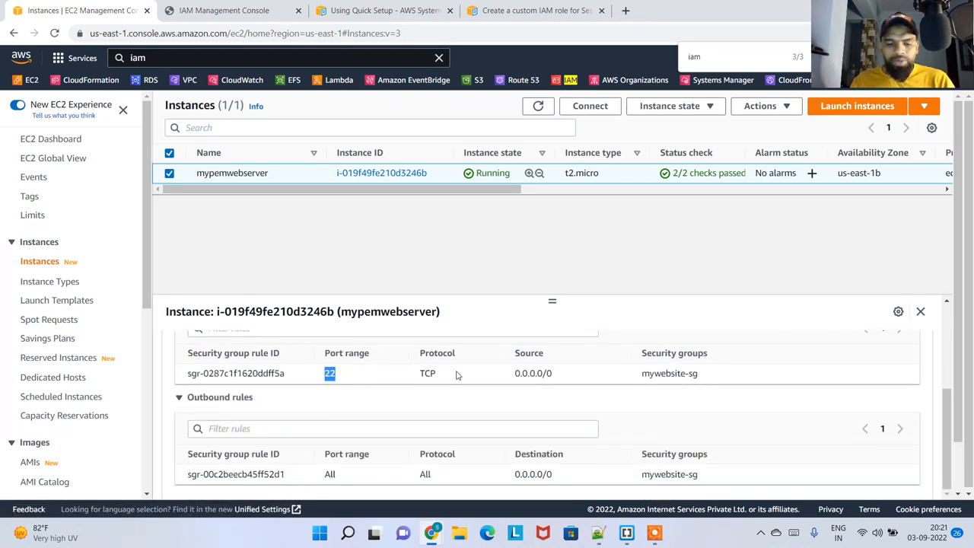
# Launch PuTTY and compare its SSH port setting with the port range of the instance's inbound rule
pyautogui.press('super')
pyautogui.write('putty')
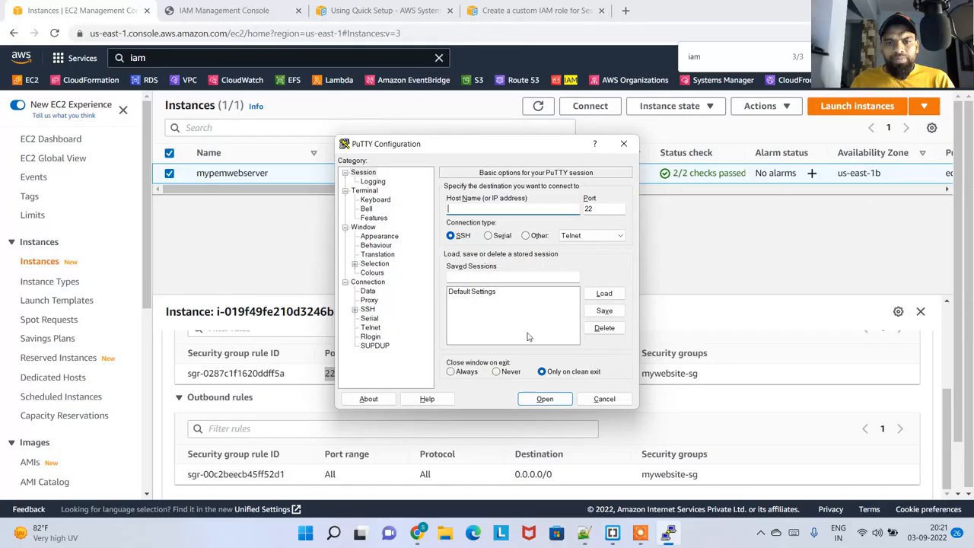
pyautogui.doubleClick(596, 211)
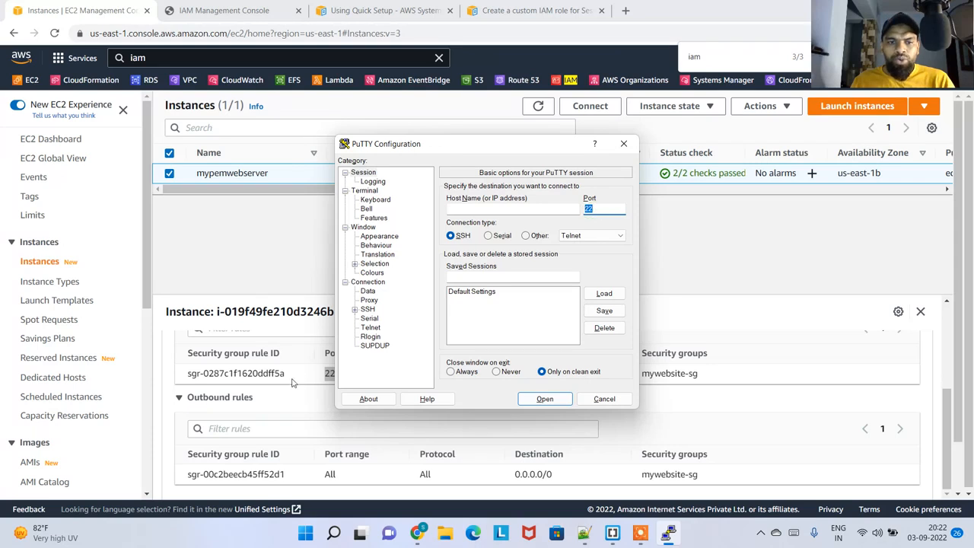
pyautogui.click(308, 379)
pyautogui.moveTo(331, 375); pyautogui.dragTo(325, 376)
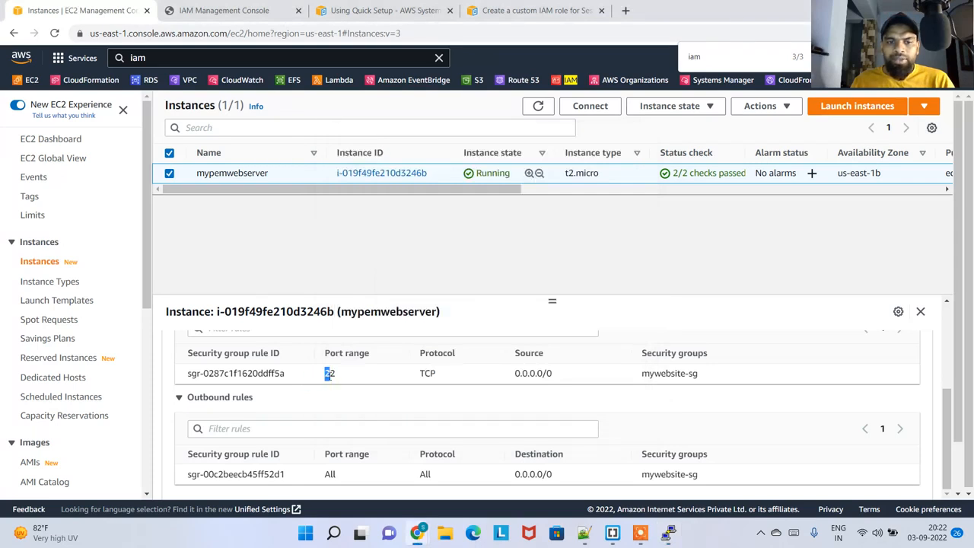
pyautogui.hotkey('alt', 'Tab')
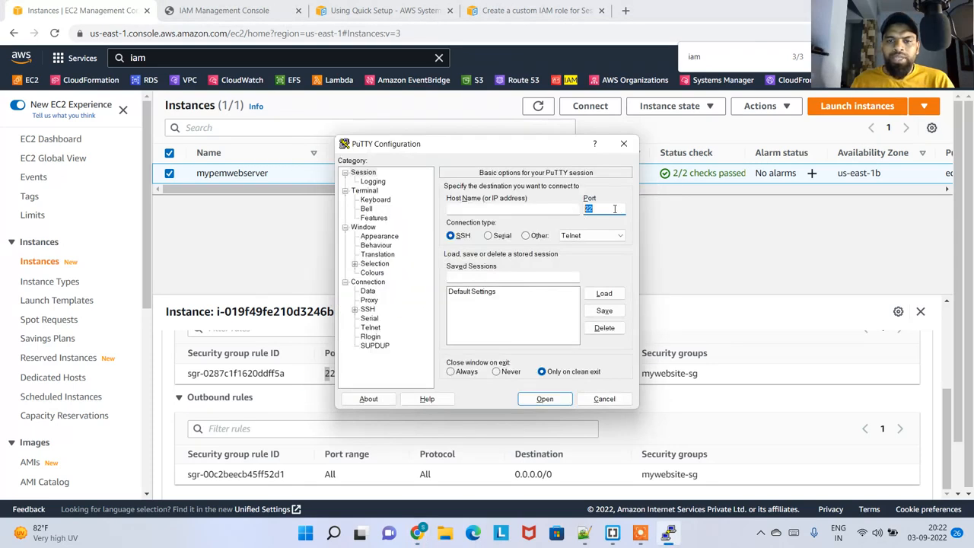
pyautogui.hotkey('alt', 'Tab')
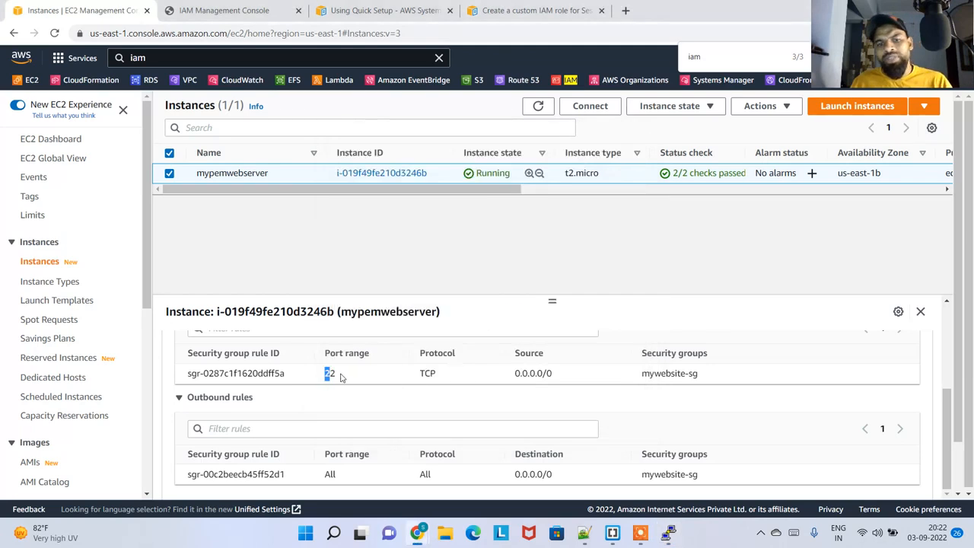
pyautogui.moveTo(337, 378); pyautogui.dragTo(316, 376)
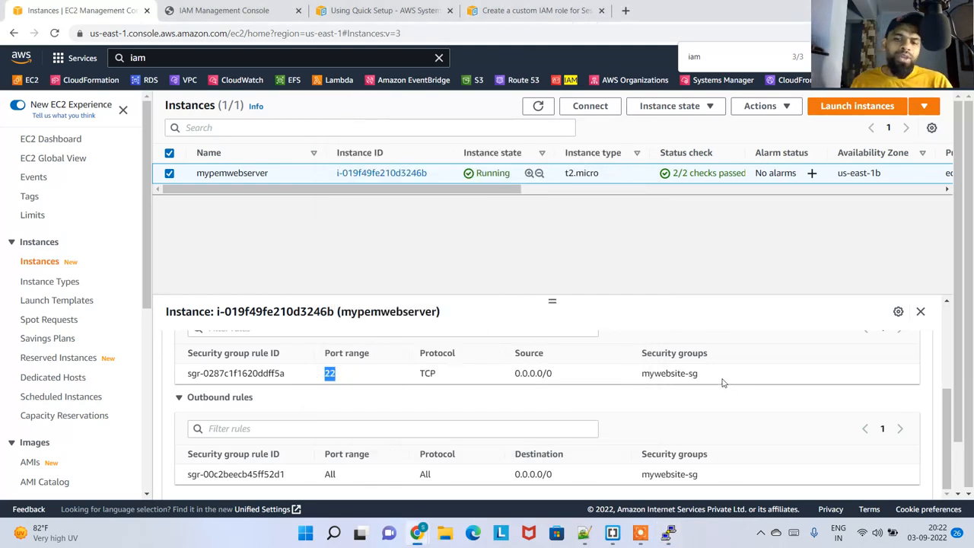
# Review the security group and inbound rules listed for mypemwebserver
pyautogui.click(355, 385)
pyautogui.scroll(2, 384, 418)
pyautogui.scroll(-1, 384, 417)
pyautogui.scroll(1, 320, 404)
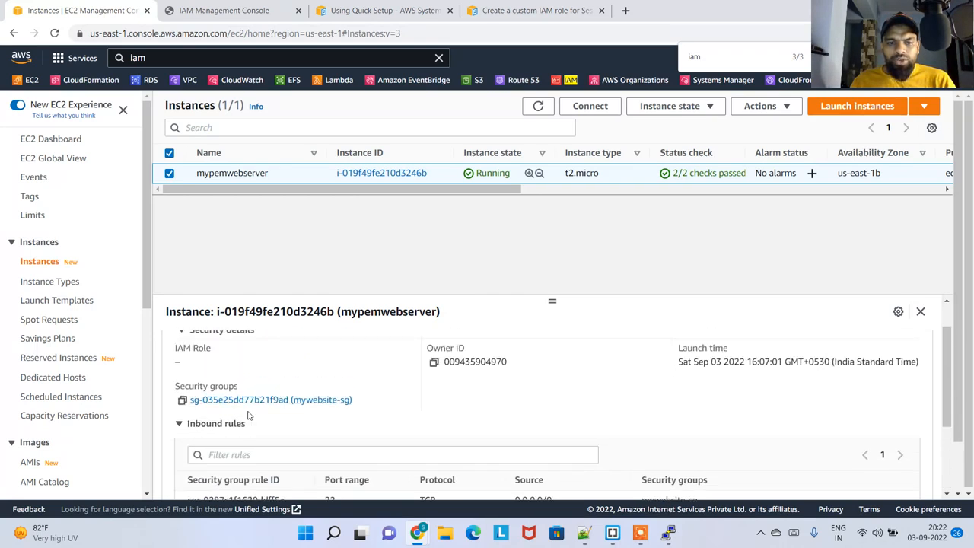
pyautogui.scroll(-1, 251, 389)
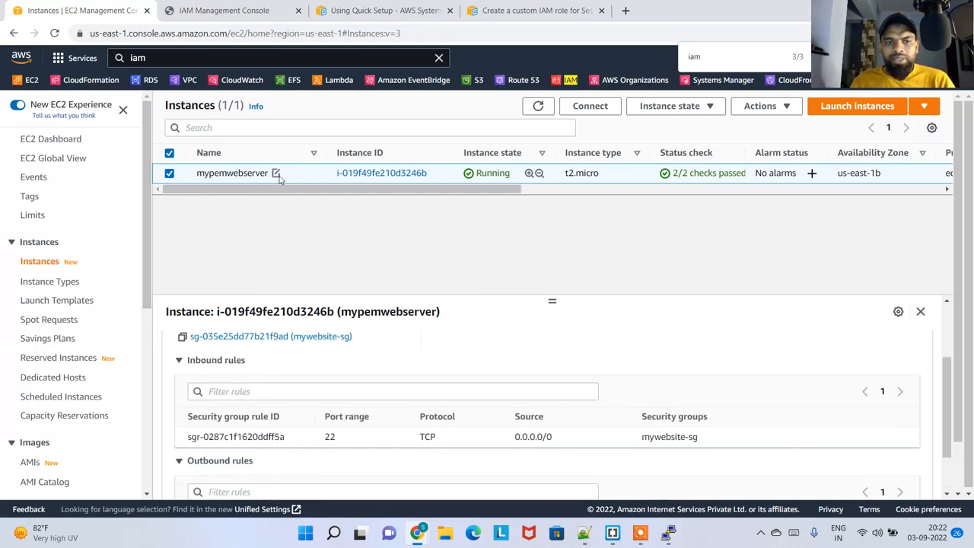
pyautogui.moveTo(204, 174); pyautogui.dragTo(251, 174)
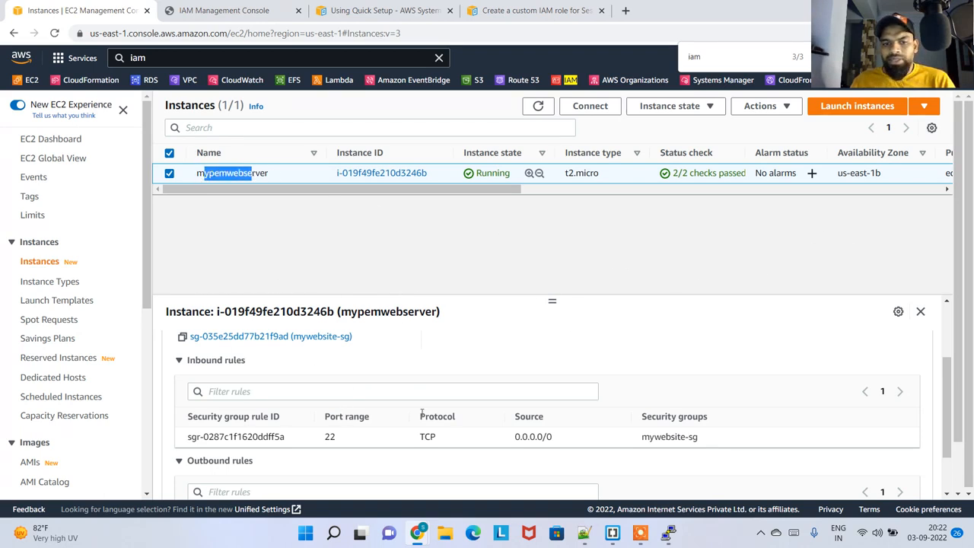
# Open a Command Prompt on the local computer and run ipconfig
pyautogui.press('super')
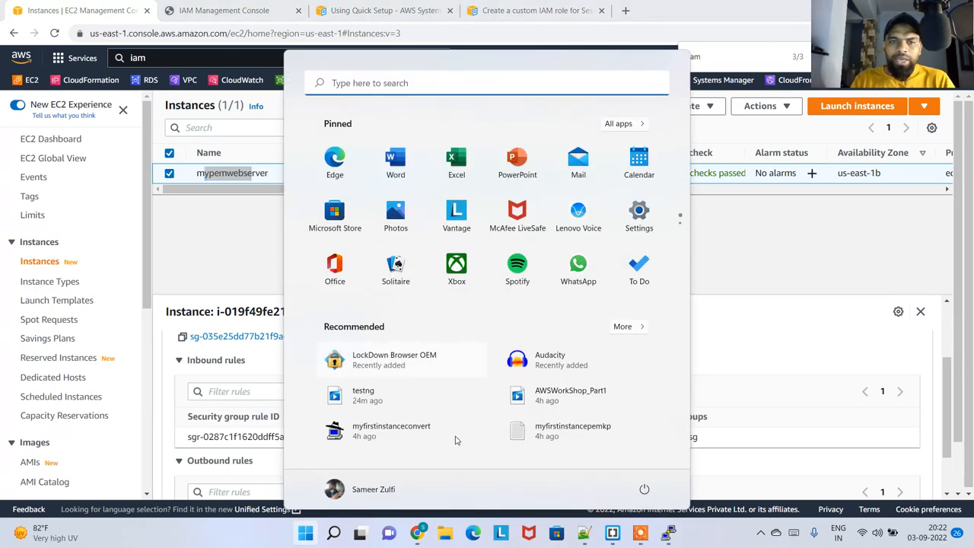
pyautogui.press('super')
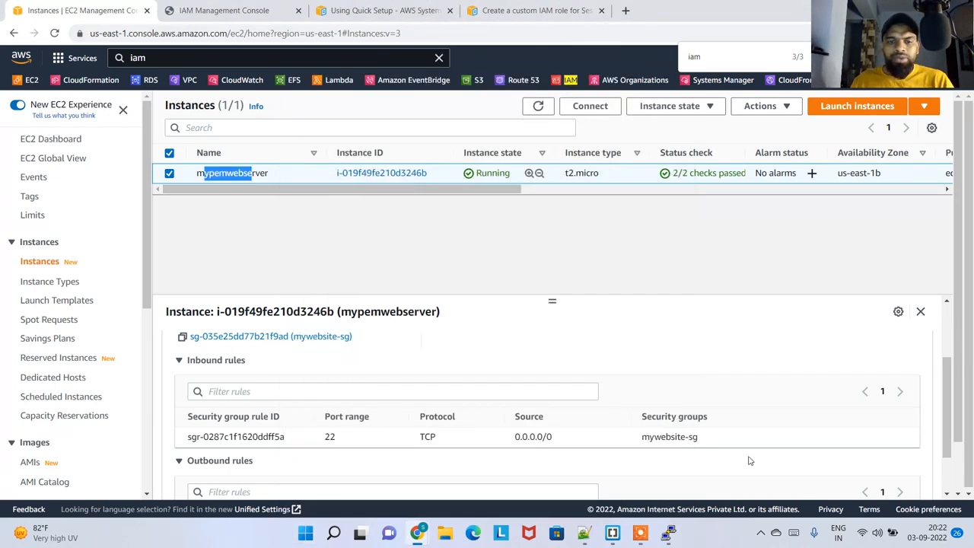
pyautogui.press('super')
pyautogui.write('cmd')
pyautogui.press('Return')
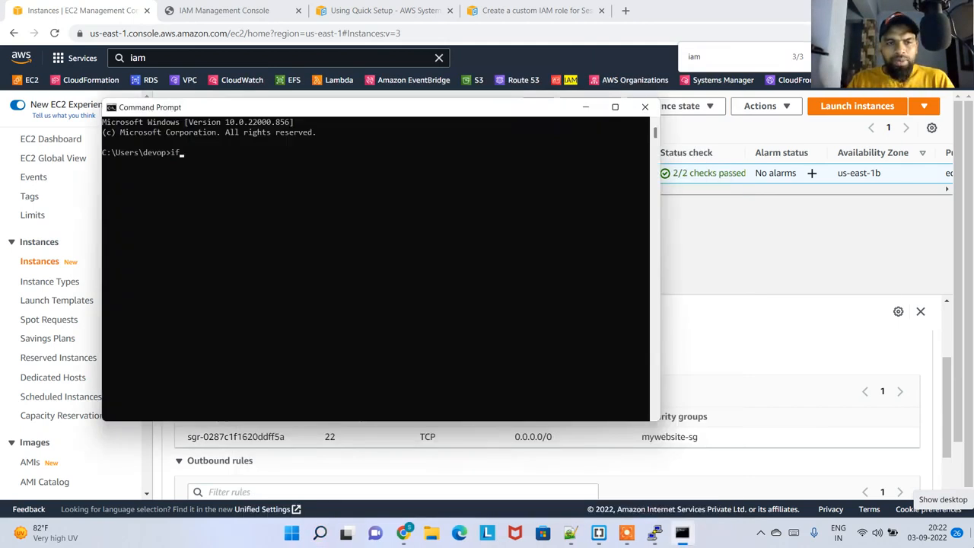
pyautogui.write('ipconfi')
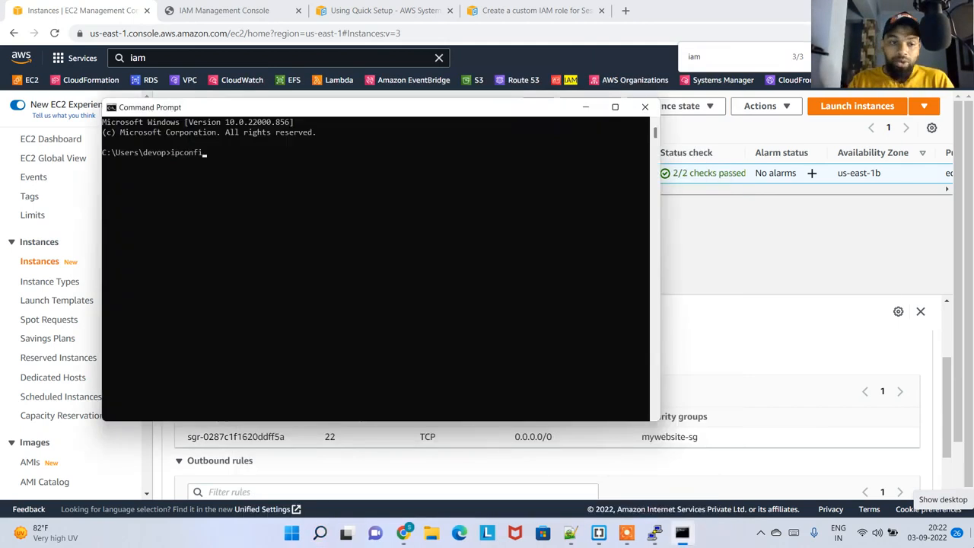
pyautogui.write('g')
pyautogui.press('Return')
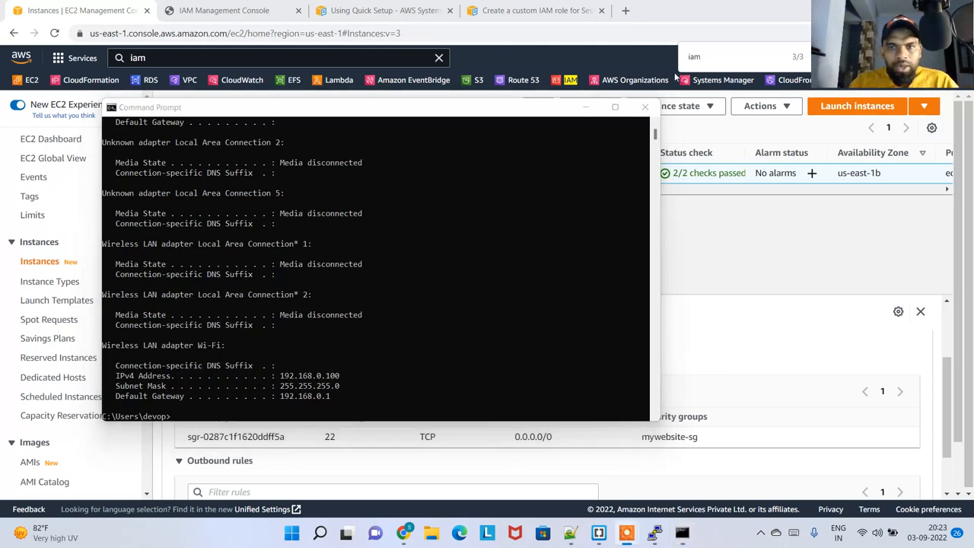
# Maximize the Command Prompt window and examine the IPv4 address of the Wi-Fi adapter in the ipconfig output
pyautogui.click(615, 107)
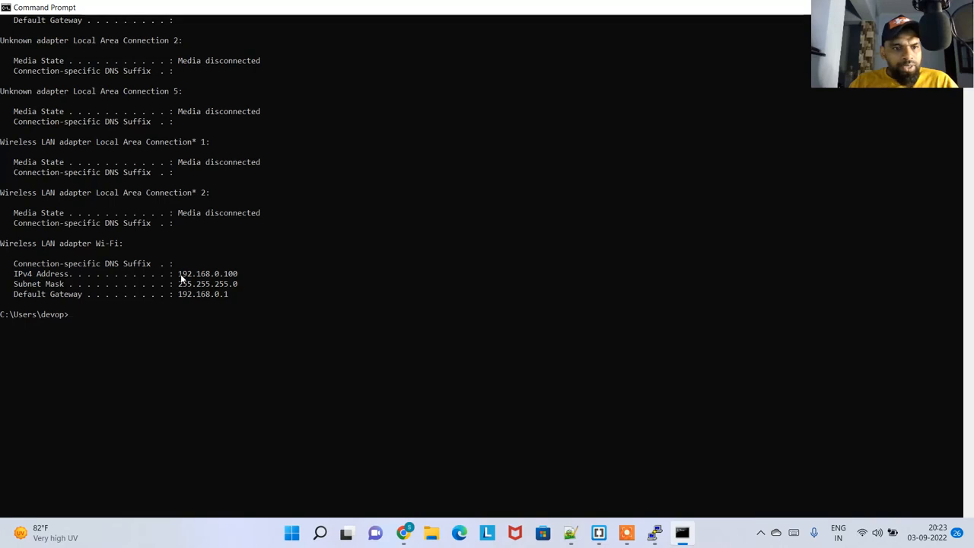
pyautogui.moveTo(177, 275); pyautogui.dragTo(241, 280)
pyautogui.click(258, 293)
pyautogui.scroll(5, 289, 304)
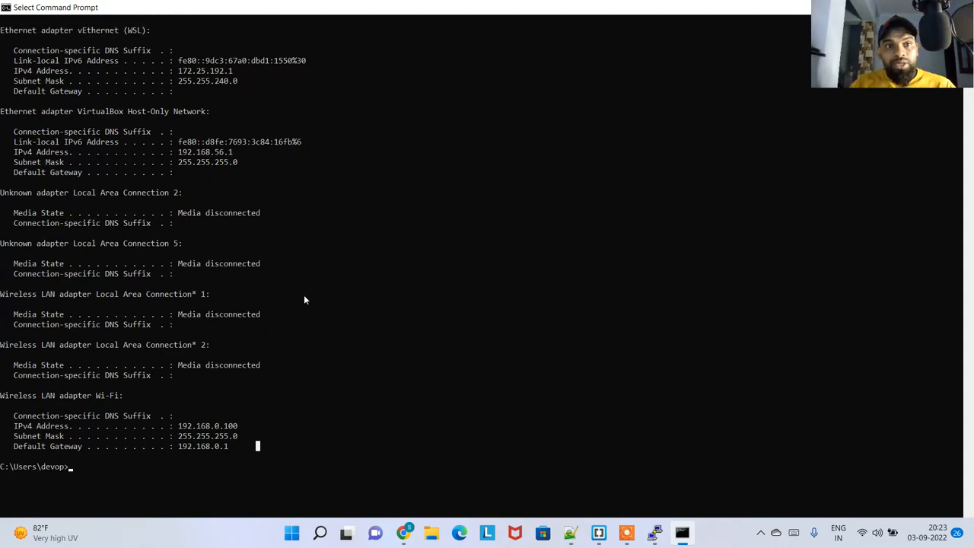
# Review the rest of the ipconfig adapter output and exit the Command Prompt
pyautogui.scroll(4, 310, 293)
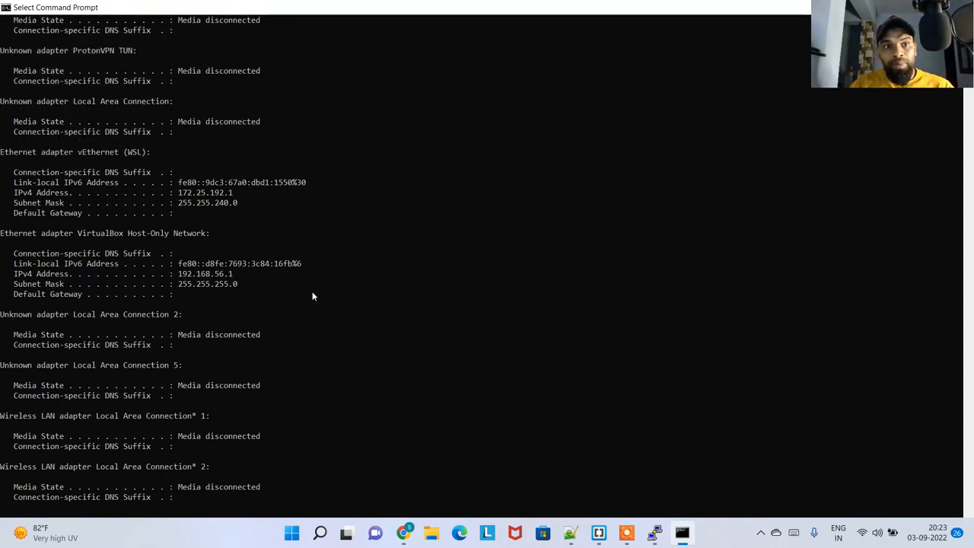
pyautogui.scroll(6, 312, 296)
pyautogui.scroll(-9, 322, 295)
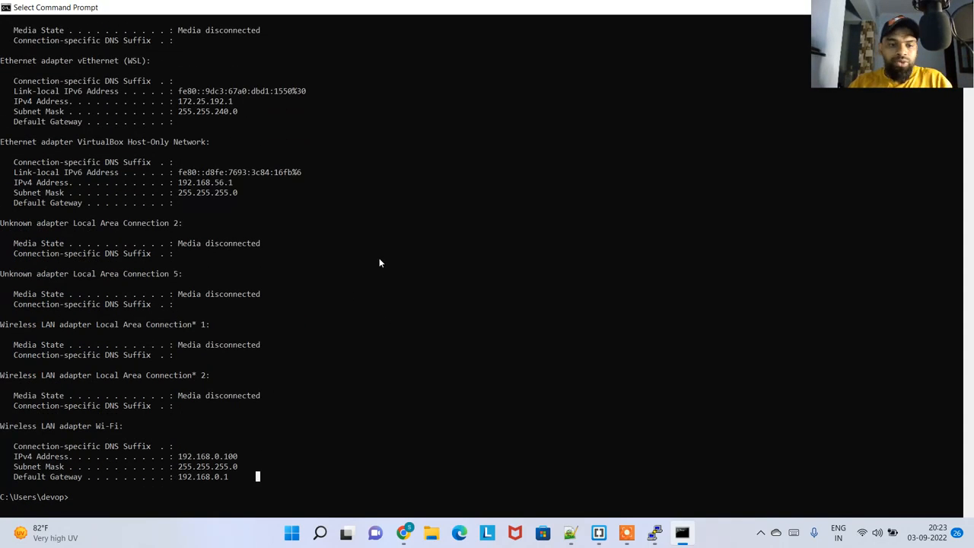
pyautogui.write('exit')
pyautogui.press('Return')
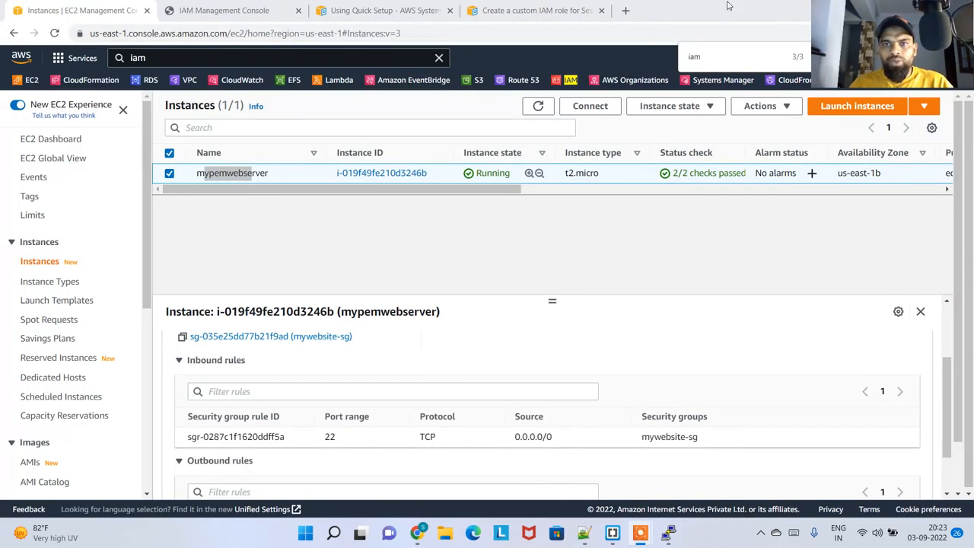
# Search Google in a new browser tab for "what is my public ip" and open the WhatIsMyIP.com result
pyautogui.click(626, 11)
pyautogui.write('what')
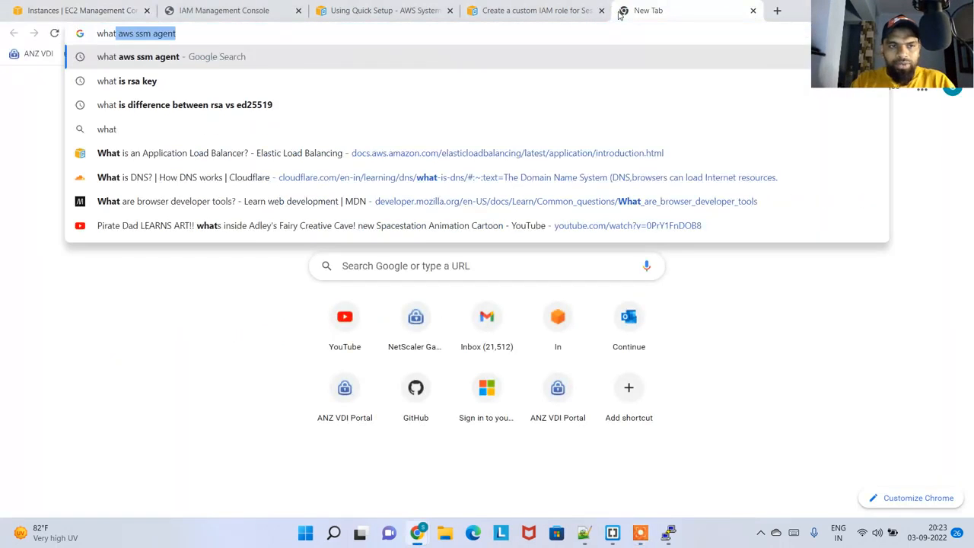
pyautogui.write(' is my public ip')
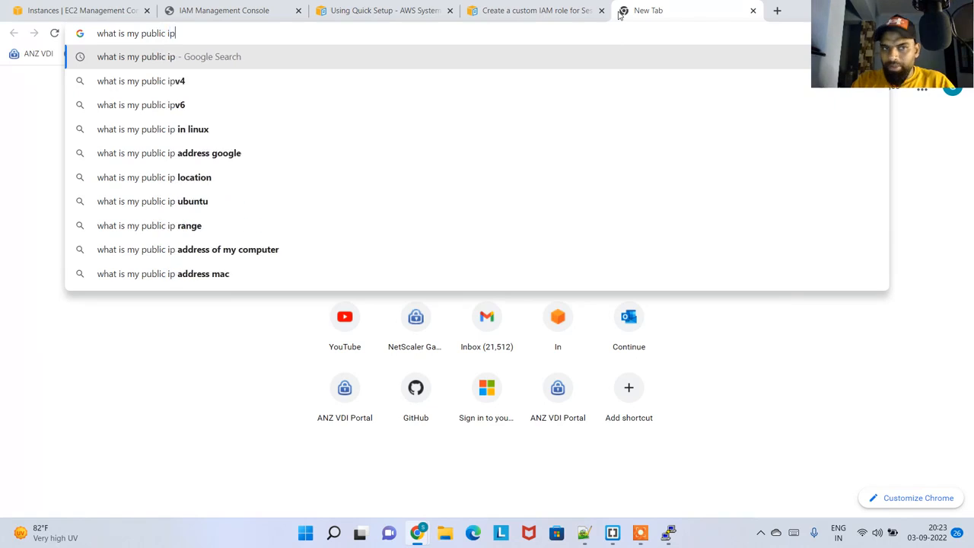
pyautogui.press('Return')
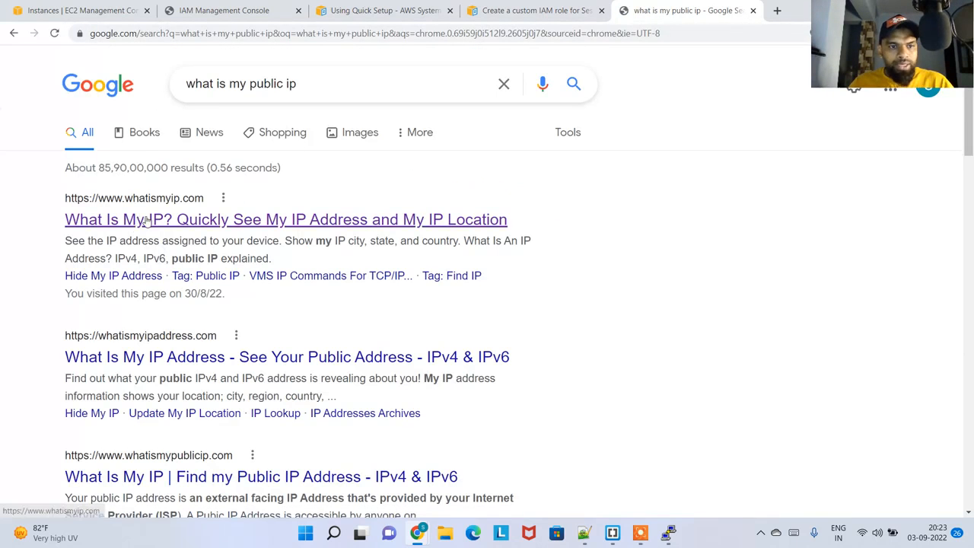
pyautogui.click(231, 223)
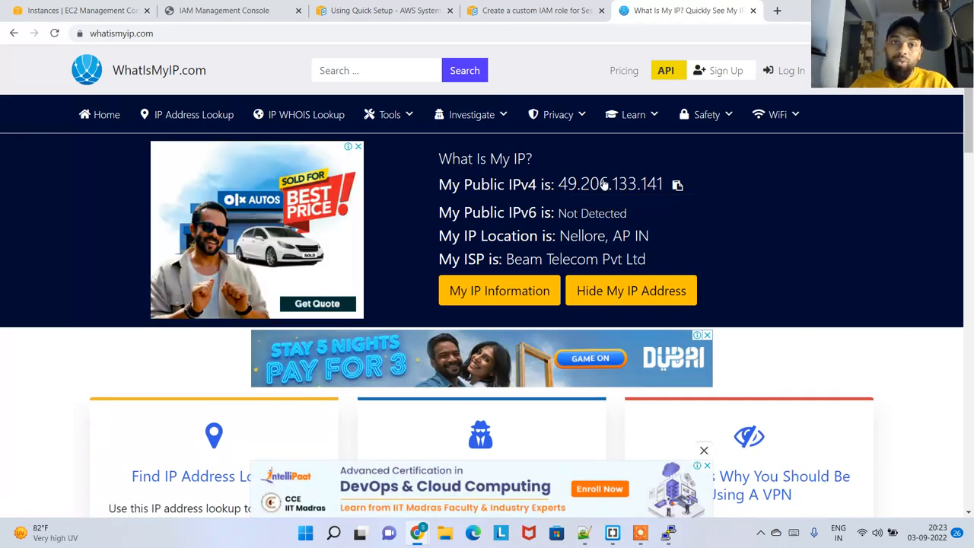
# Examine the port range, protocol and source of mypemwebserver's inbound rule in the EC2 console
pyautogui.click(243, 14)
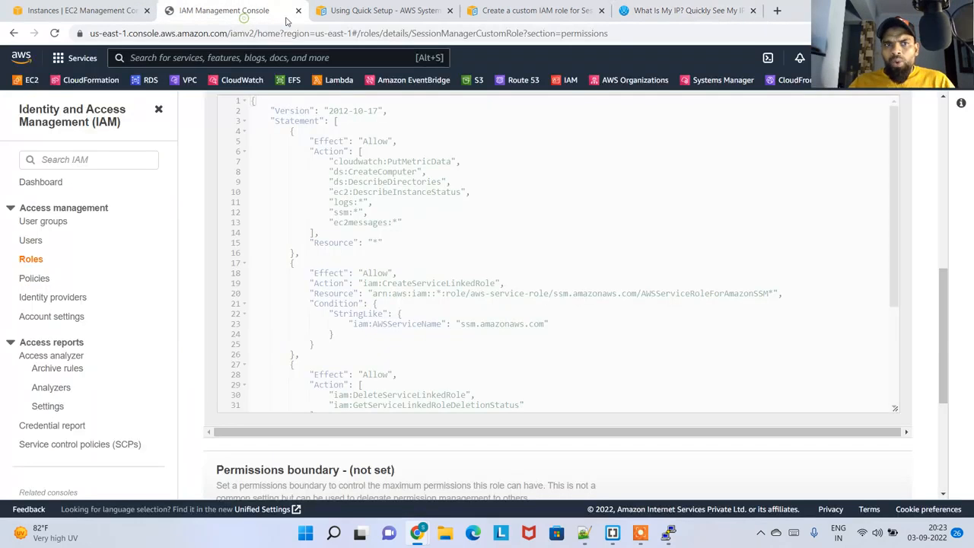
pyautogui.click(97, 12)
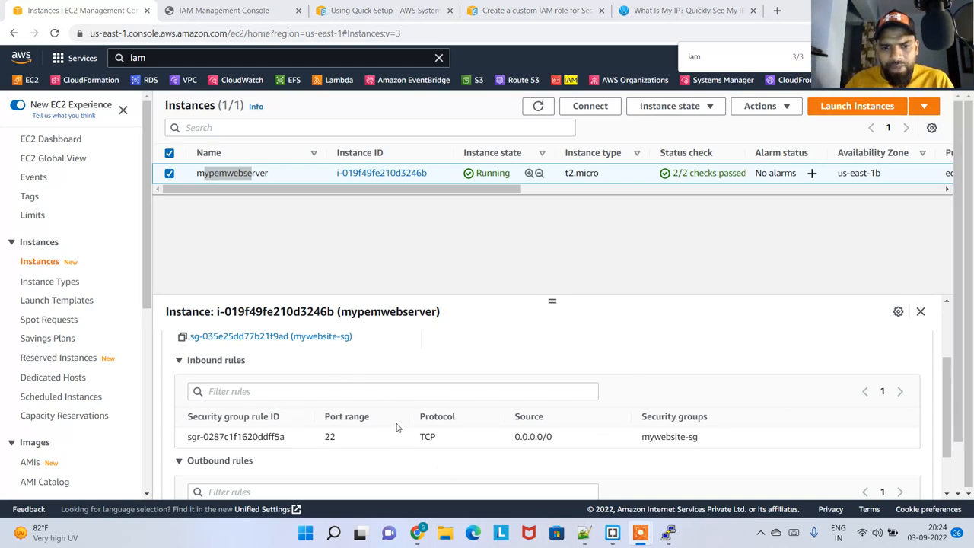
pyautogui.scroll(-1, 385, 423)
pyautogui.moveTo(347, 381); pyautogui.dragTo(325, 380)
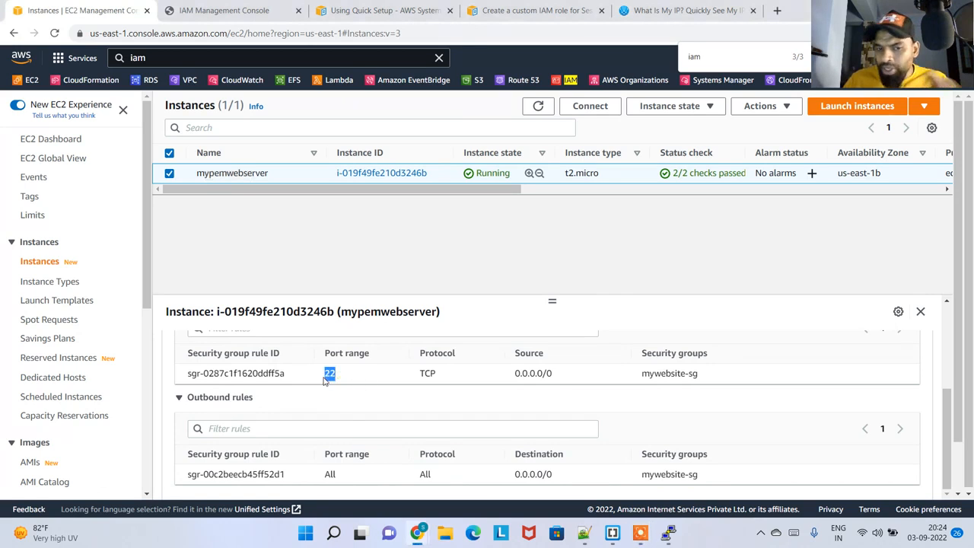
pyautogui.doubleClick(418, 378)
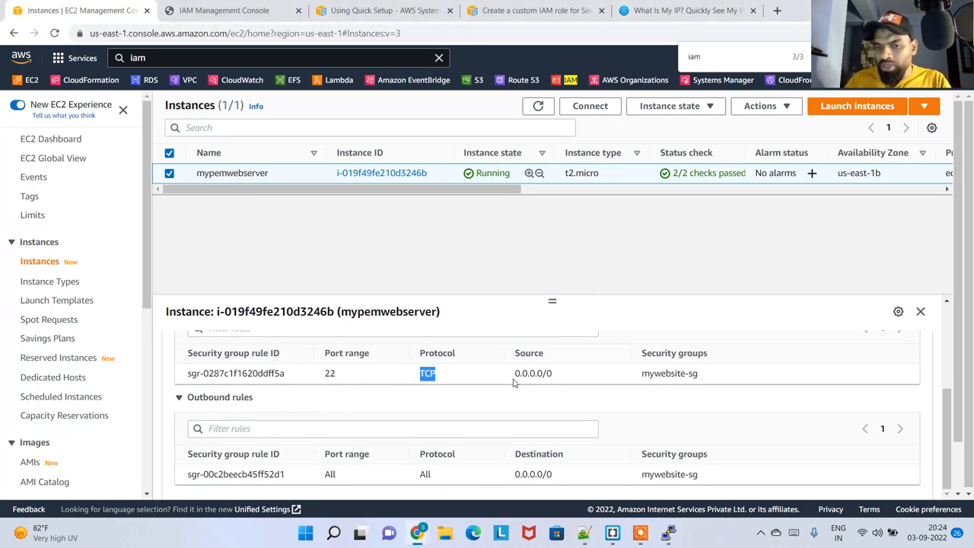
pyautogui.moveTo(514, 383); pyautogui.dragTo(564, 375)
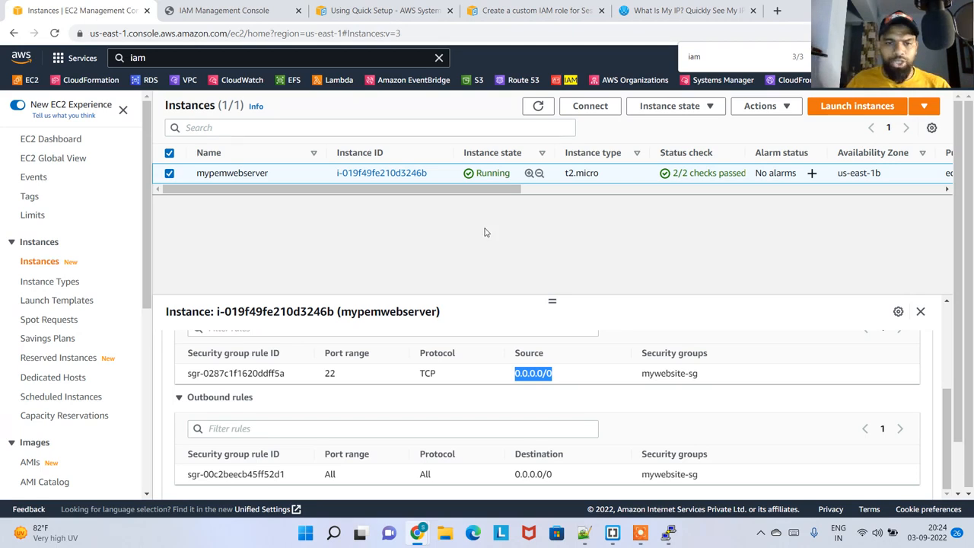
pyautogui.scroll(1, 594, 350)
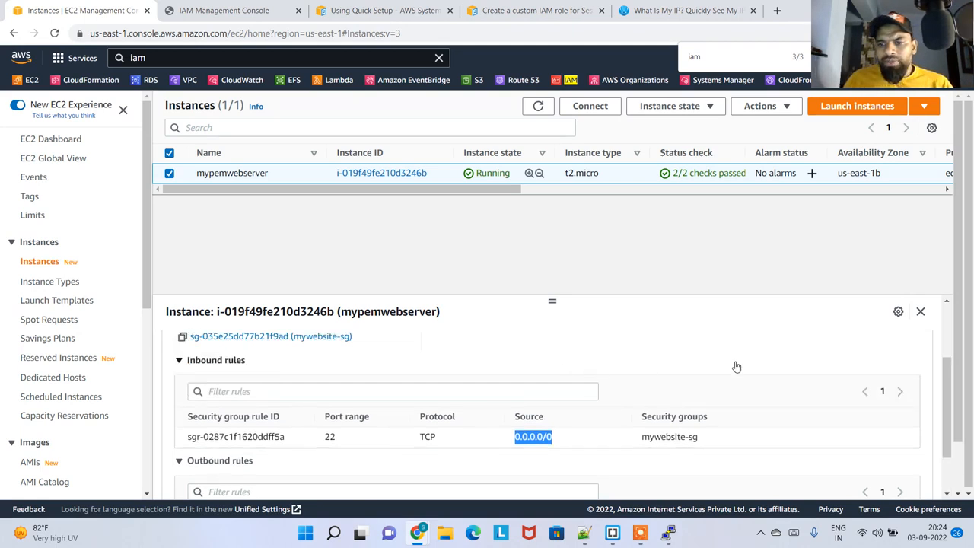
# Copy the local machine's public IPv4 address from WhatIsMyIP.com
pyautogui.click(642, 9)
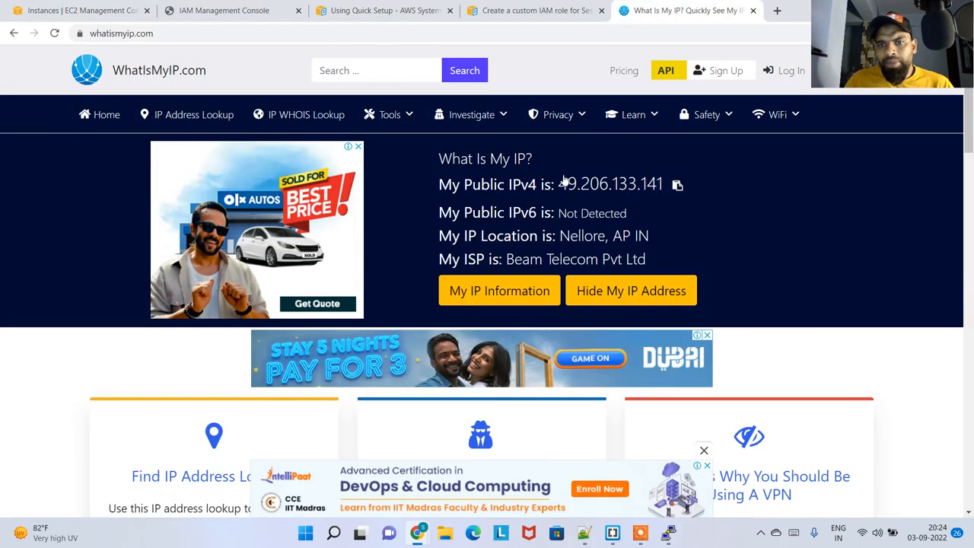
pyautogui.click(677, 187)
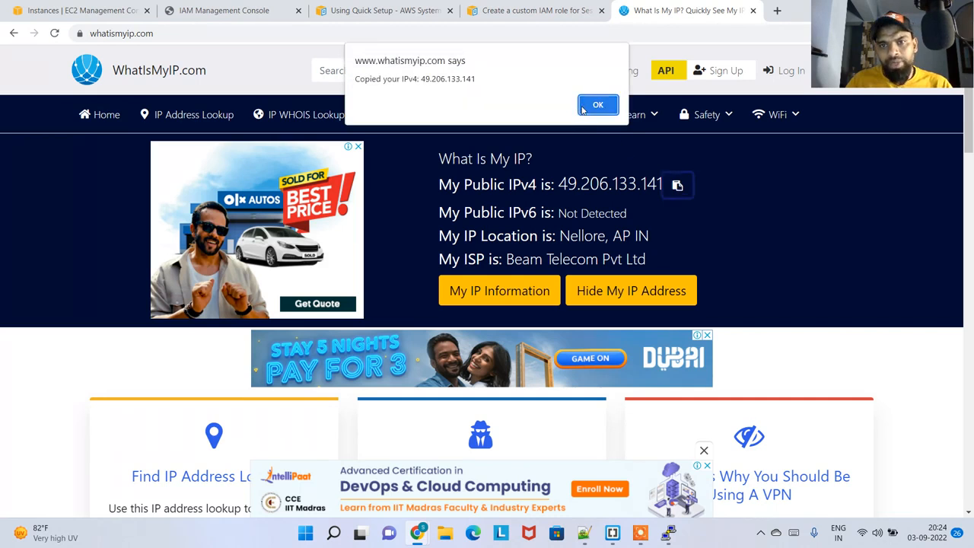
pyautogui.click(585, 108)
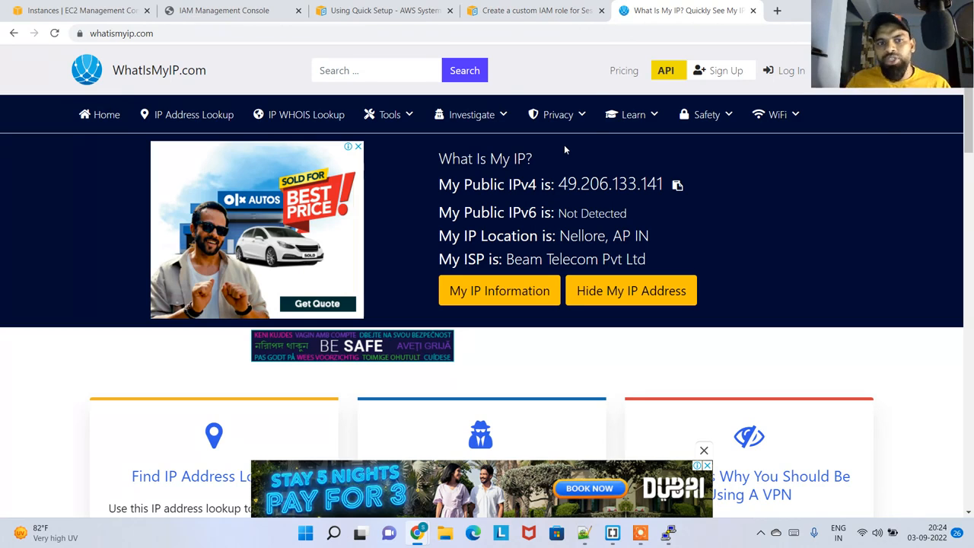
pyautogui.click(586, 120)
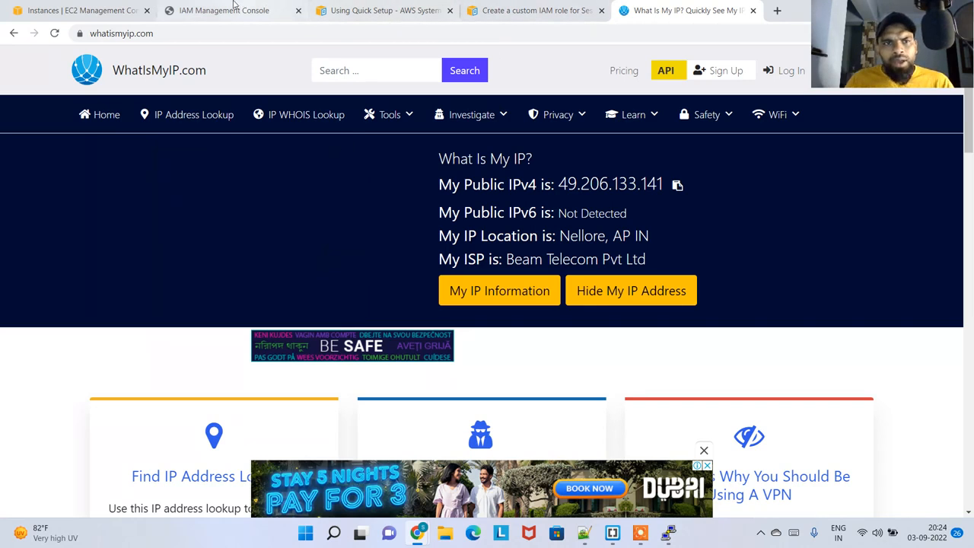
pyautogui.click(677, 186)
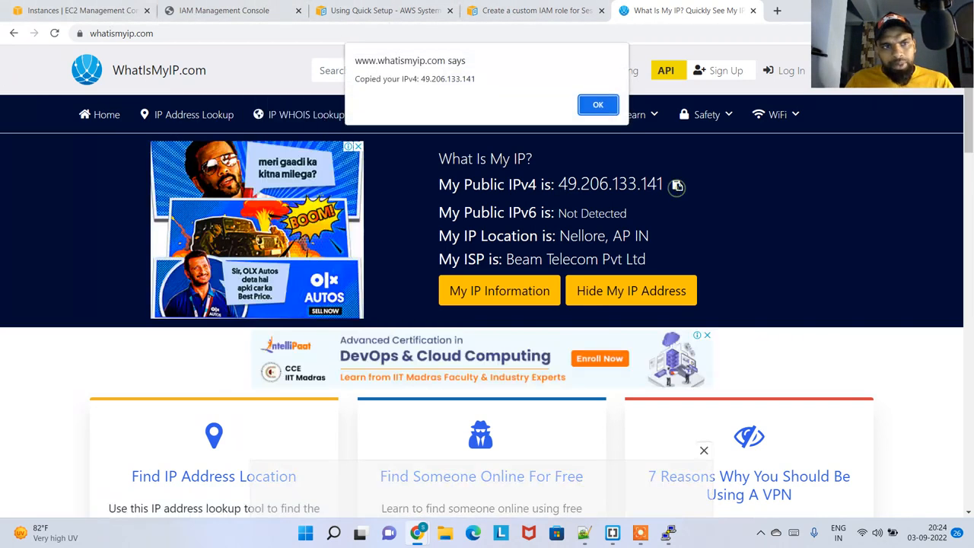
# Open the mywebsite-sg security group from mypemwebserver's security details
pyautogui.click(46, 9)
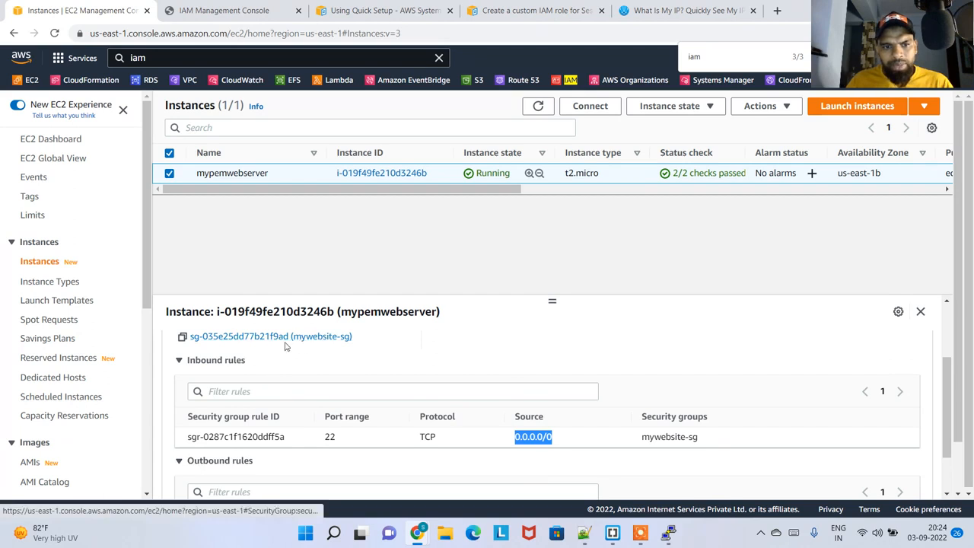
pyautogui.moveTo(381, 343); pyautogui.dragTo(197, 344)
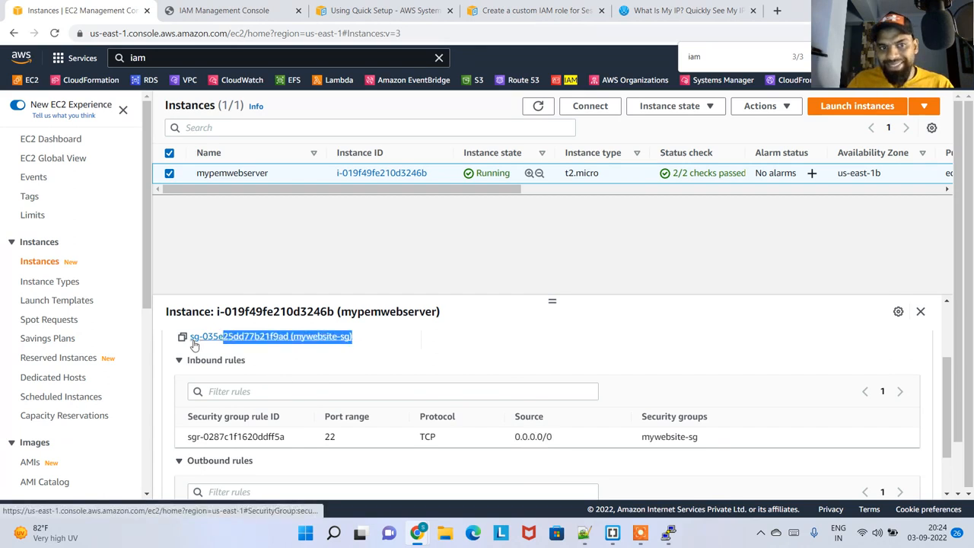
pyautogui.click(396, 362)
pyautogui.click(312, 355)
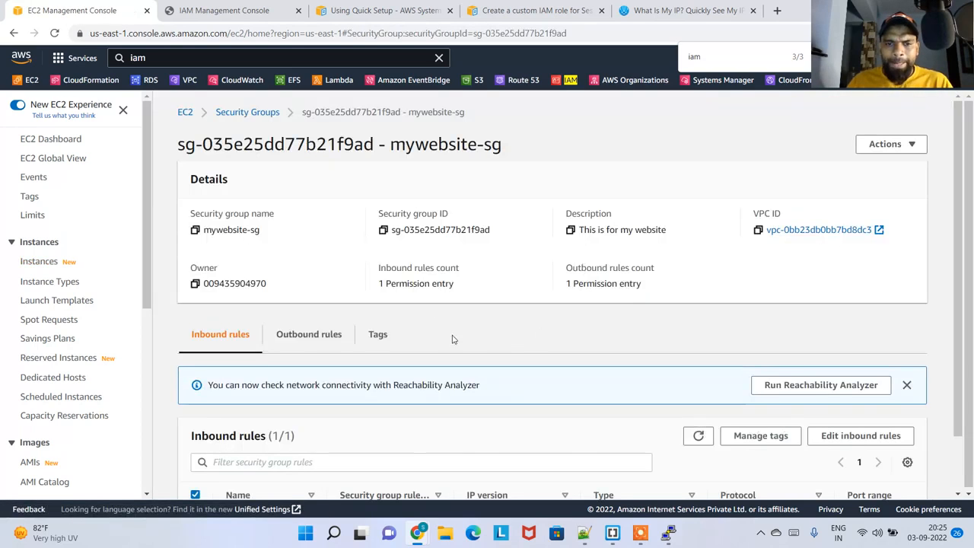
# Check the source of the SSH rule in mywebsite-sg and open the group's inbound rules for editing
pyautogui.scroll(-1, 445, 341)
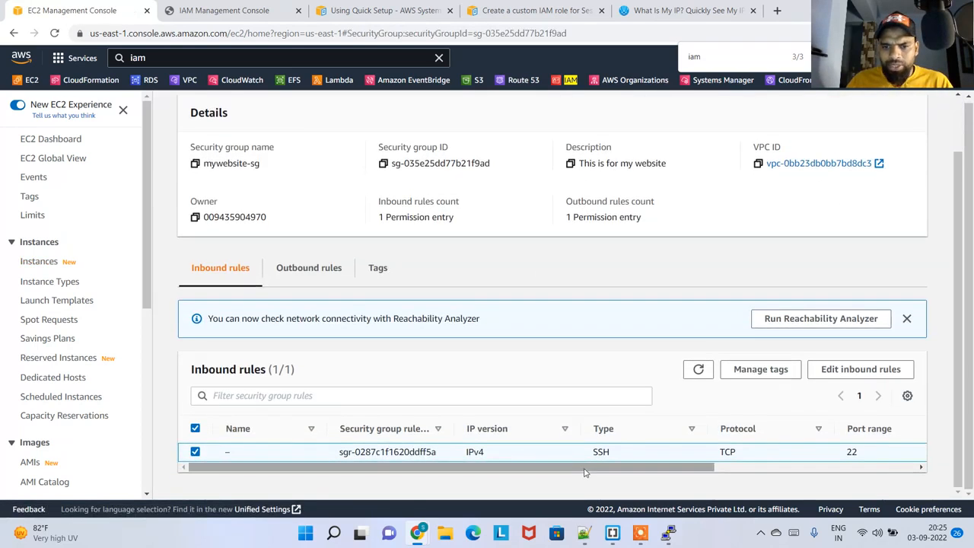
pyautogui.moveTo(597, 470); pyautogui.dragTo(735, 452)
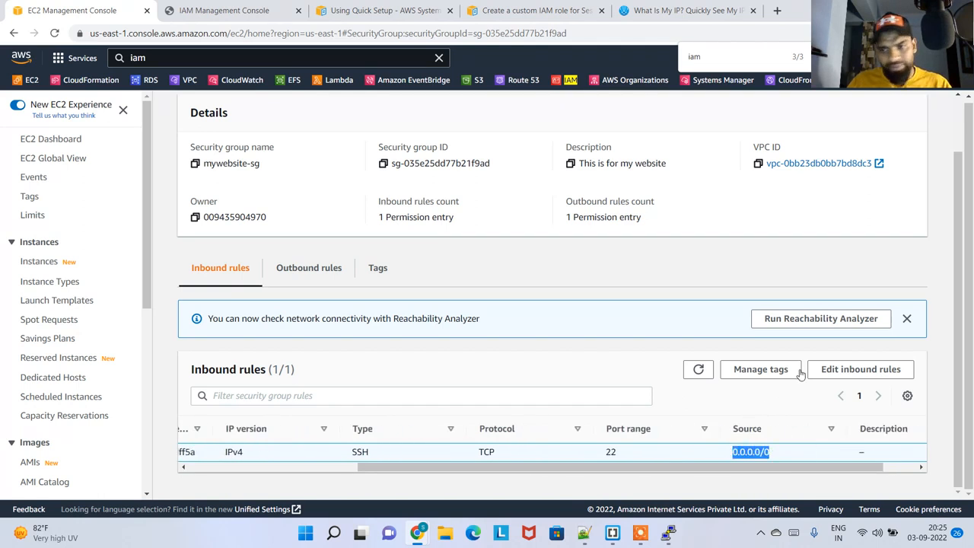
pyautogui.click(850, 370)
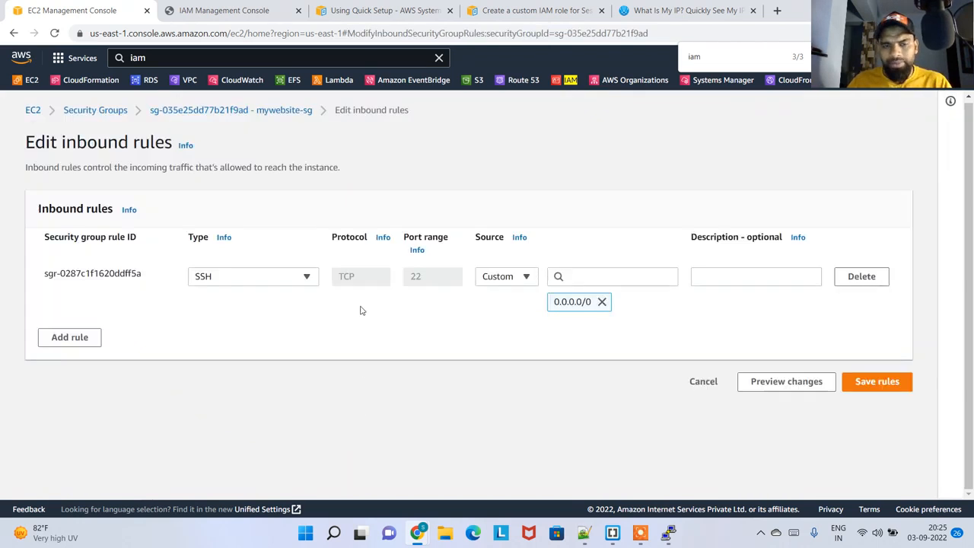
# Add a second inbound rule to mywebsite-sg and set its type to SSH
pyautogui.click(72, 339)
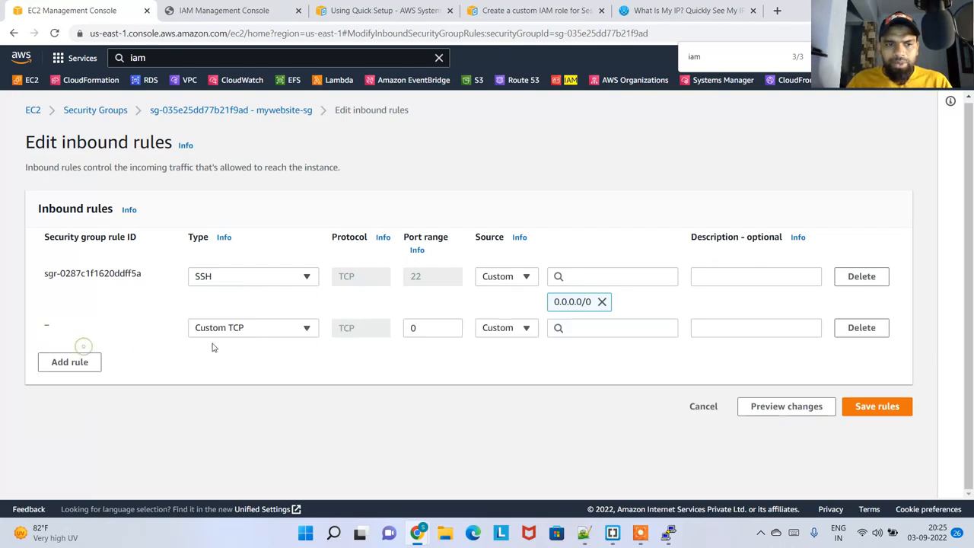
pyautogui.click(300, 328)
pyautogui.write('ssh')
pyautogui.press('Tab')
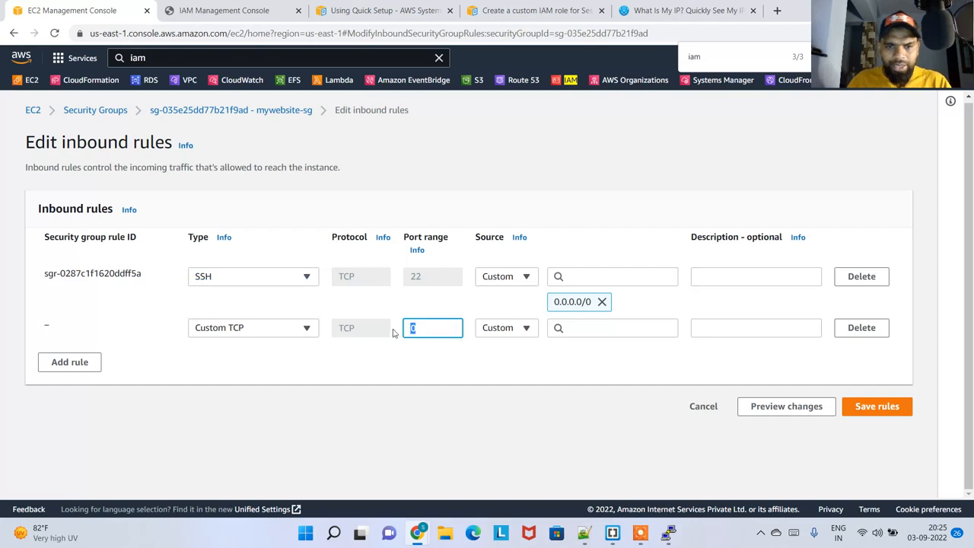
pyautogui.click(256, 328)
pyautogui.write('ssh')
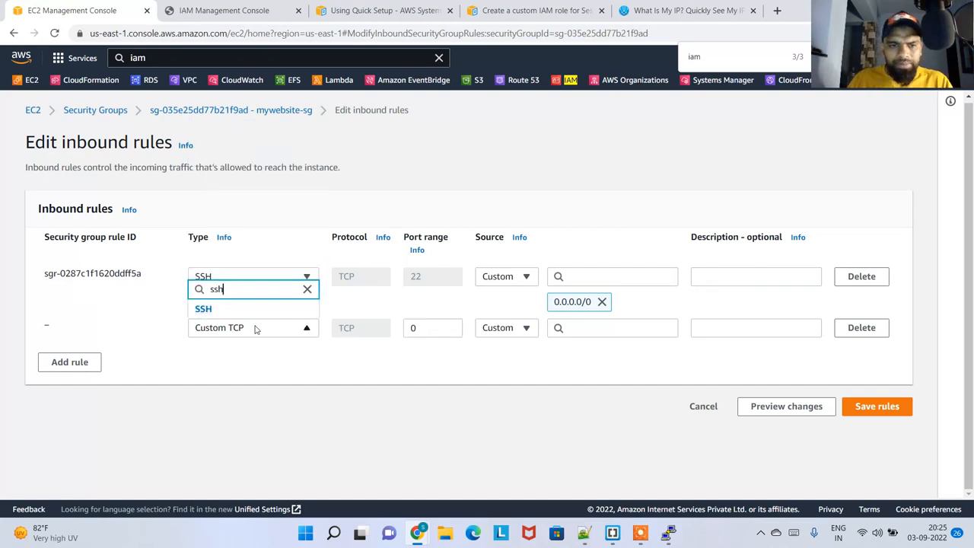
pyautogui.click(246, 307)
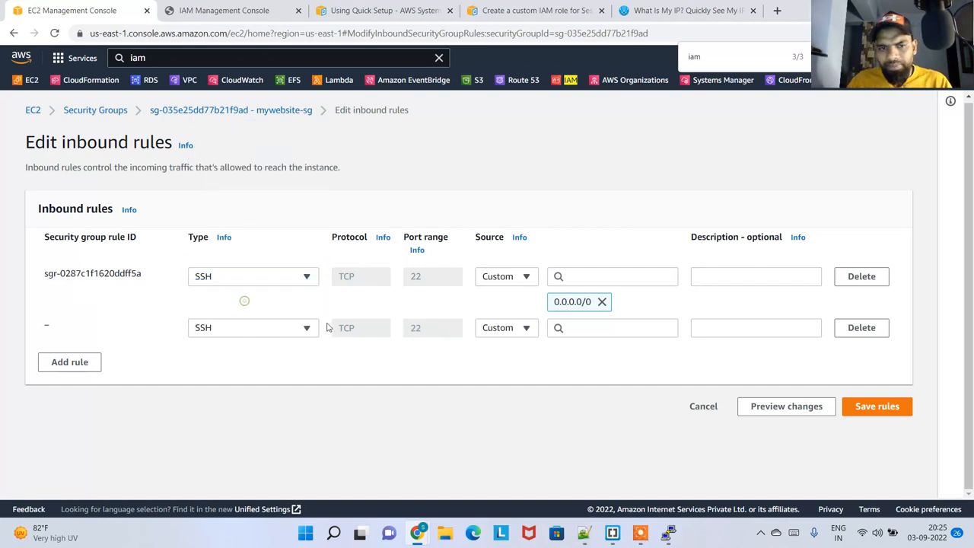
pyautogui.click(525, 331)
pyautogui.click(525, 333)
pyautogui.click(579, 329)
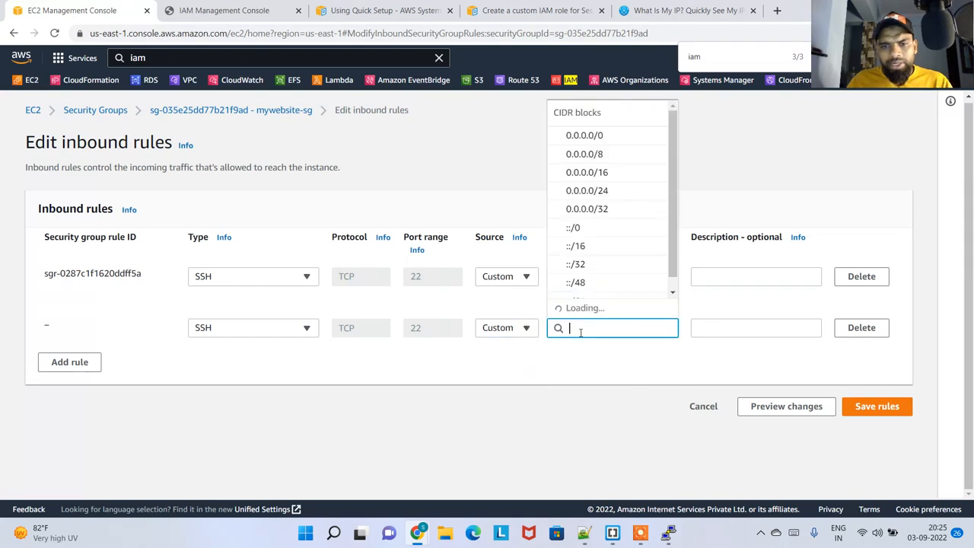
pyautogui.hotkey('ctrl', 'v')
pyautogui.click(624, 374)
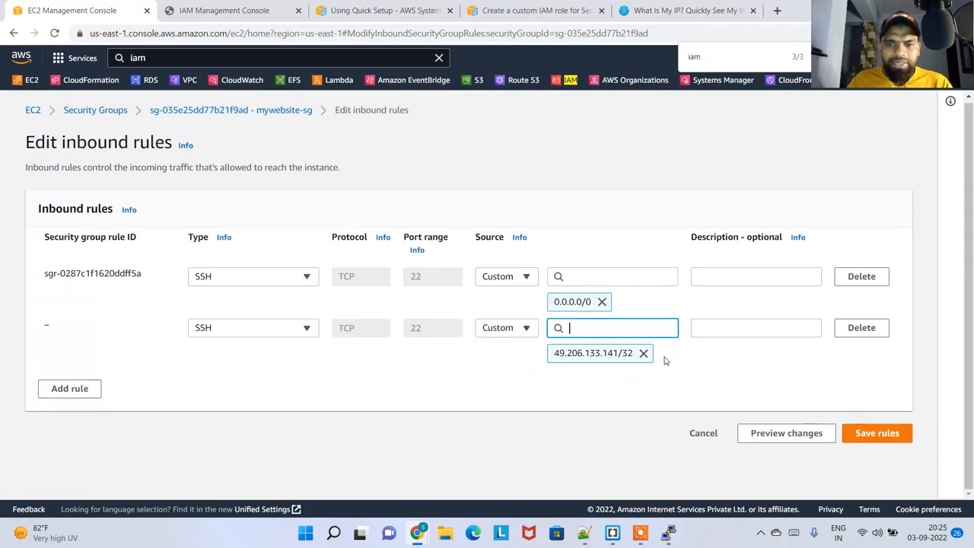
pyautogui.click(862, 277)
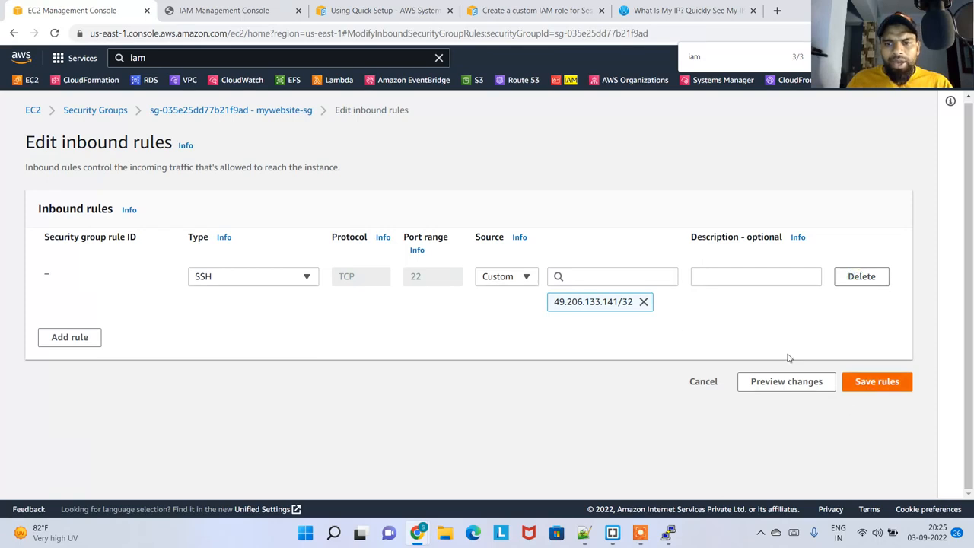
# Compare the new SSH rule's source address with the public IPv4 address on WhatIsMyIP.com
pyautogui.click(661, 9)
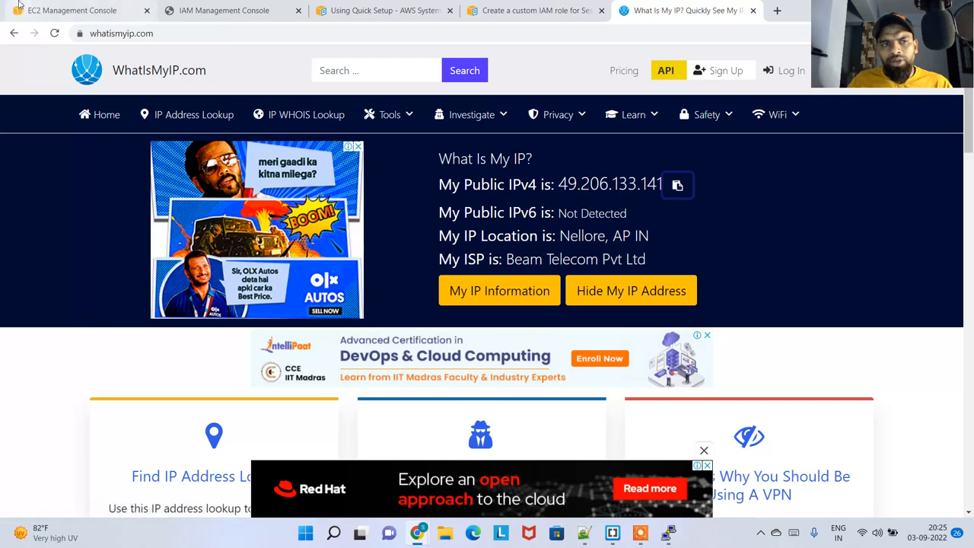
pyautogui.click(73, 9)
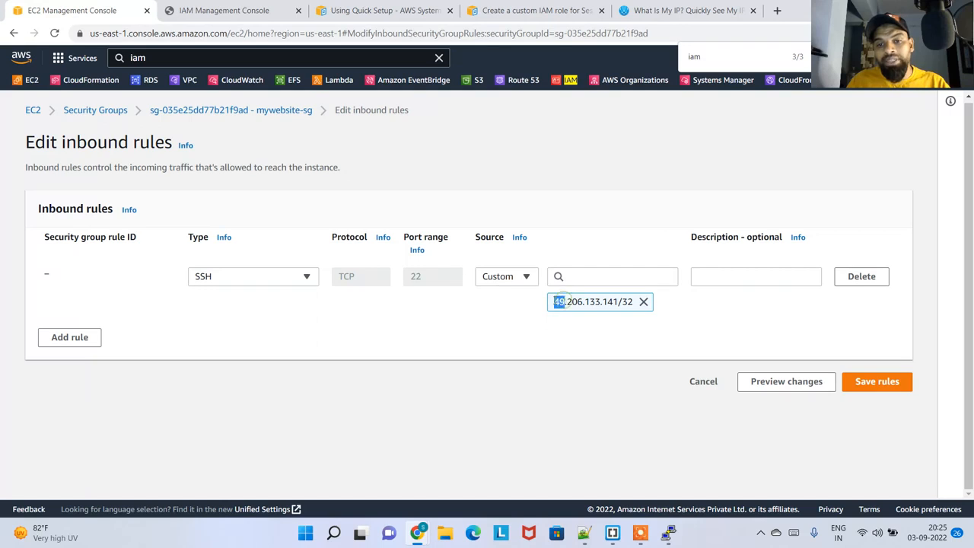
pyautogui.moveTo(568, 303); pyautogui.dragTo(618, 305)
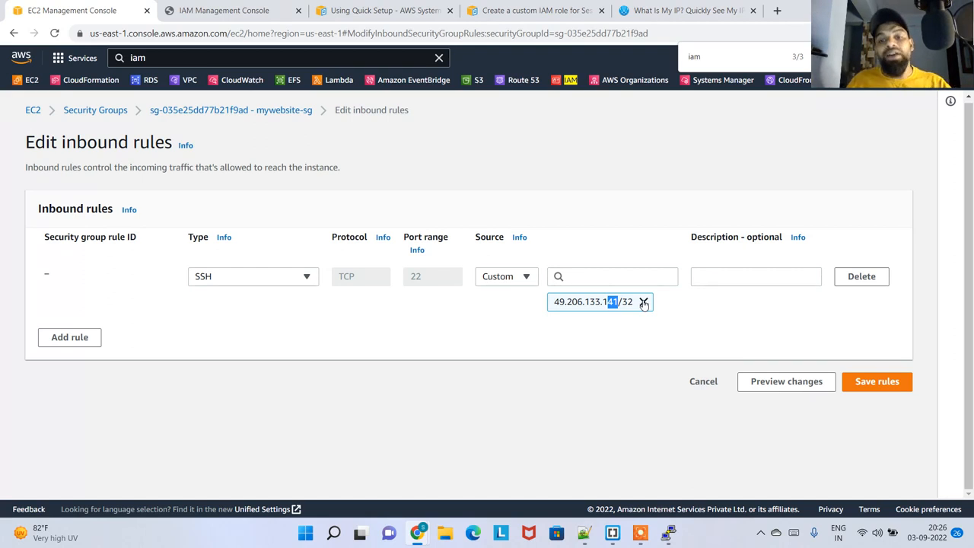
pyautogui.click(717, 308)
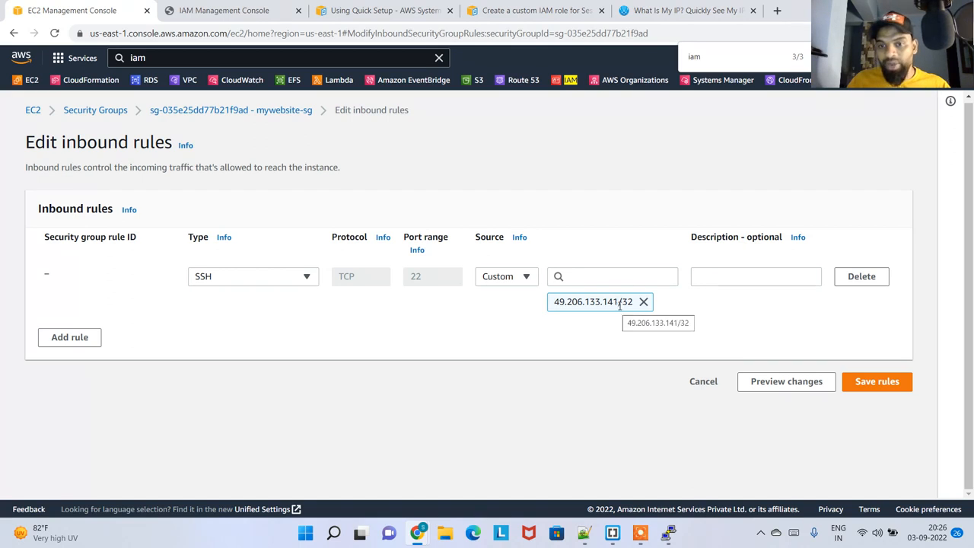
pyautogui.moveTo(617, 301); pyautogui.dragTo(547, 304)
pyautogui.hotkey('ctrl', 'c')
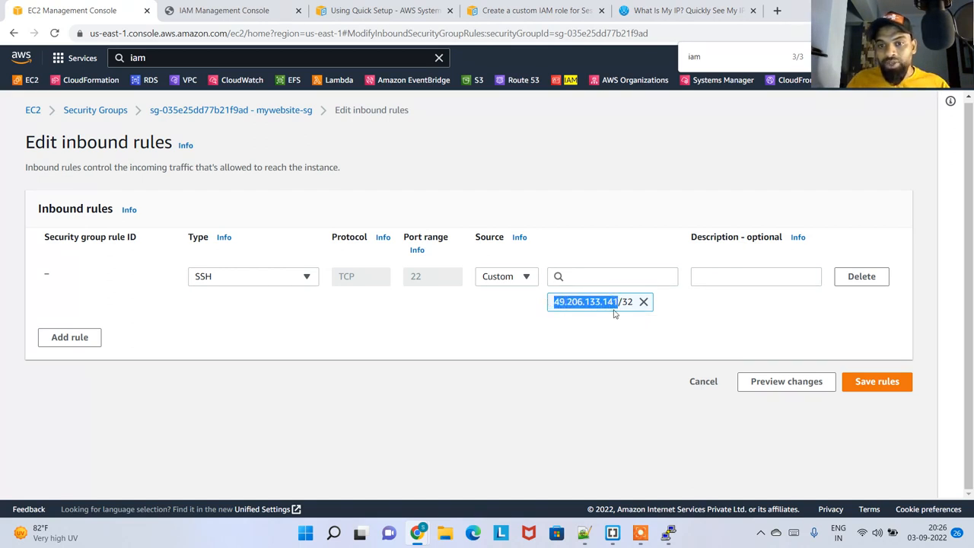
pyautogui.moveTo(619, 303); pyautogui.dragTo(558, 302)
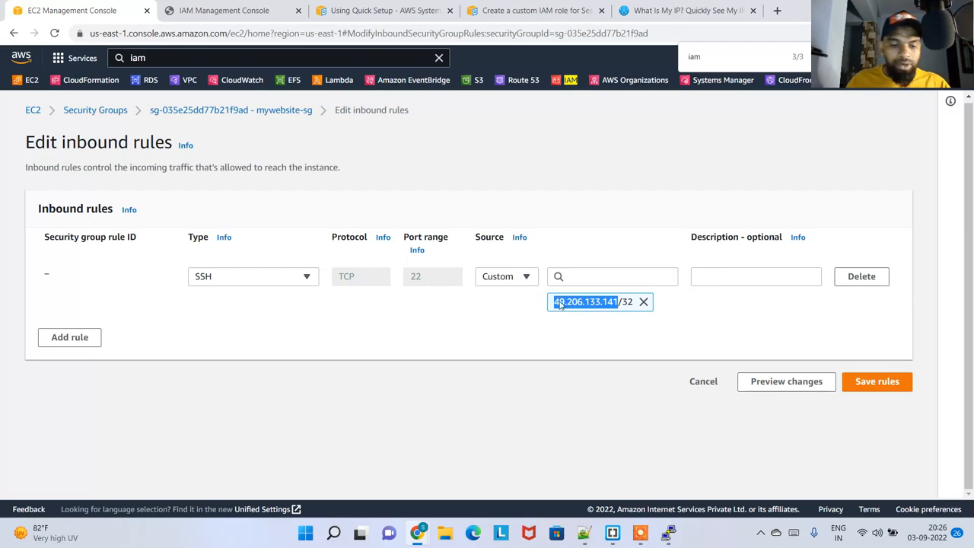
pyautogui.press('super')
pyautogui.write('notepad')
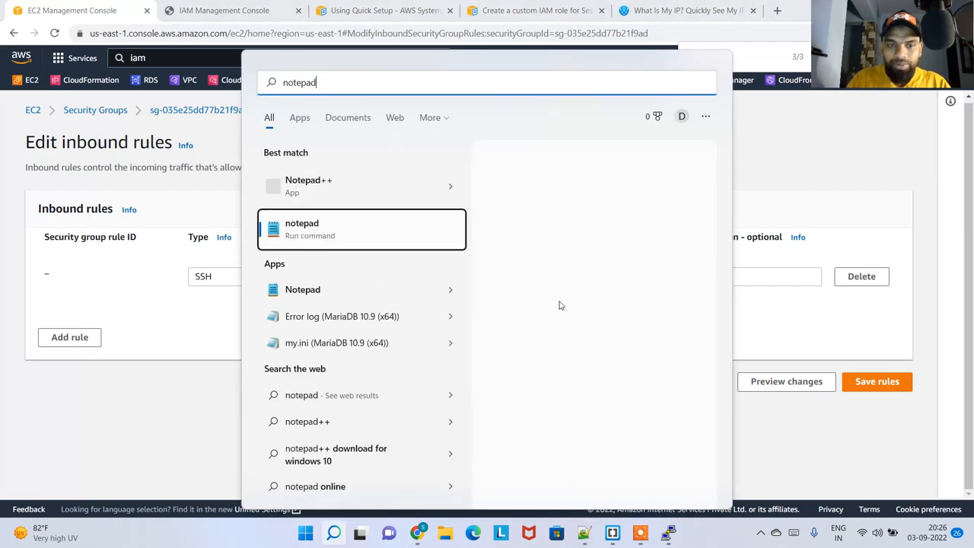
pyautogui.press('Return')
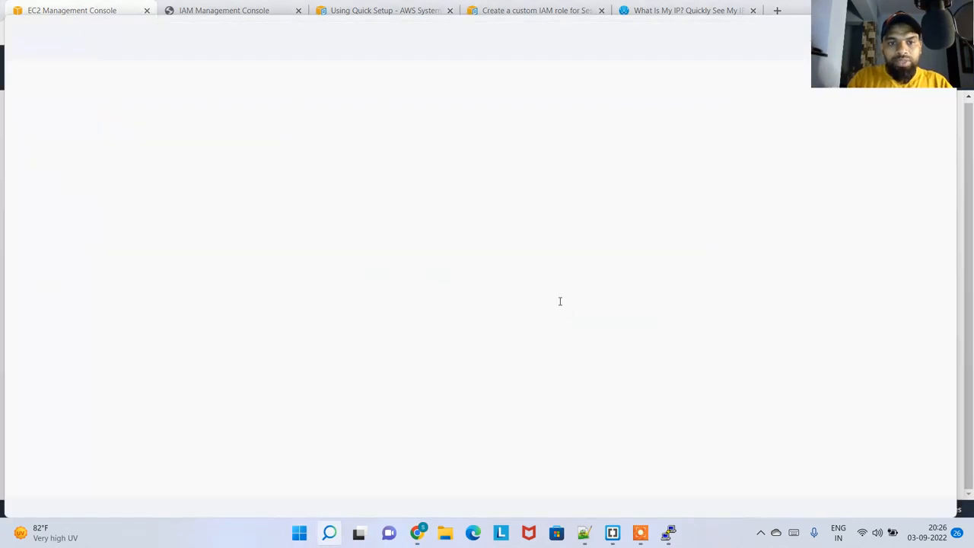
pyautogui.write('current public ip')
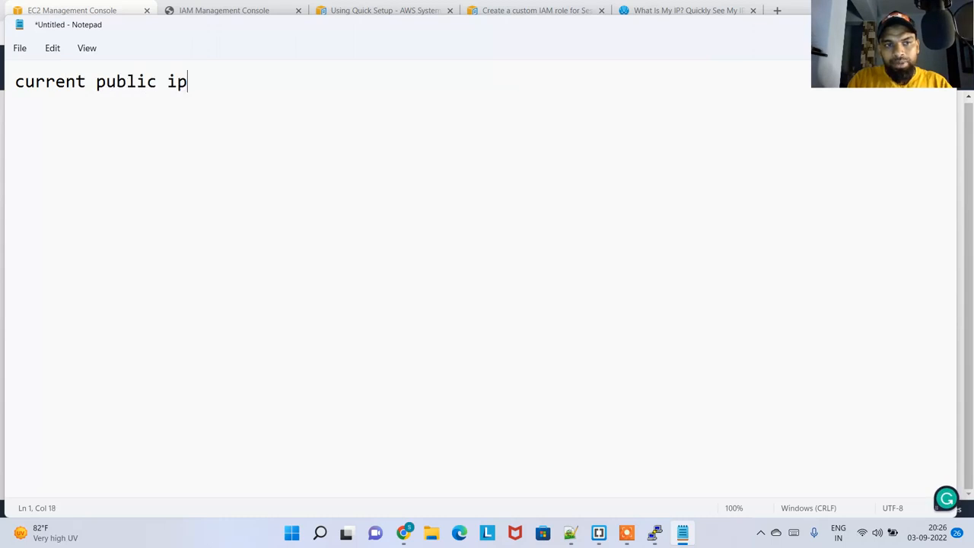
pyautogui.write(' -')
pyautogui.hotkey('ctrl', 'v')
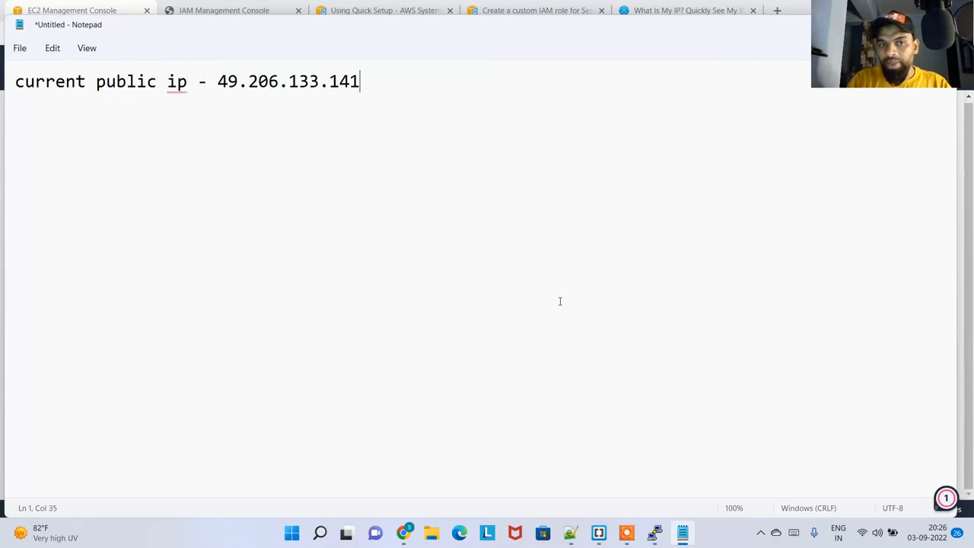
pyautogui.press('Return')
# Return to the browser and save the edited inbound rules of mywebsite-sg
pyautogui.hotkey('alt', 'Tab')
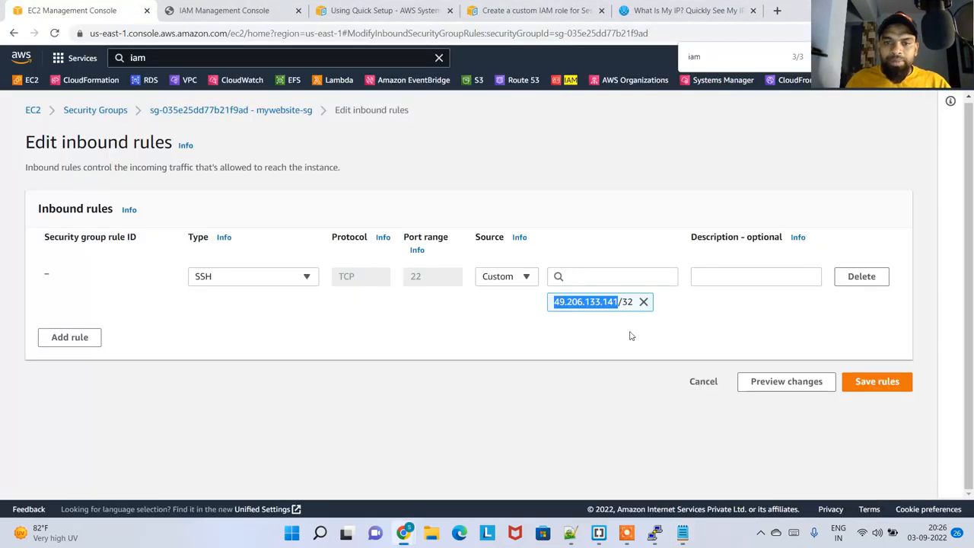
pyautogui.click(827, 337)
pyautogui.click(866, 383)
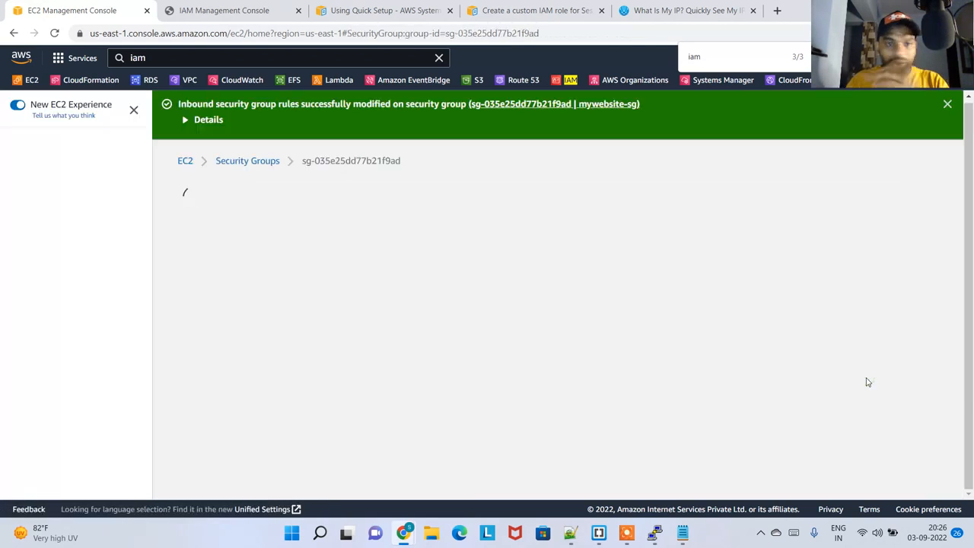
# Select mypemwebserver among the running instances and try to connect to it through EC2 Instance Connect as ec2-user
pyautogui.click(185, 162)
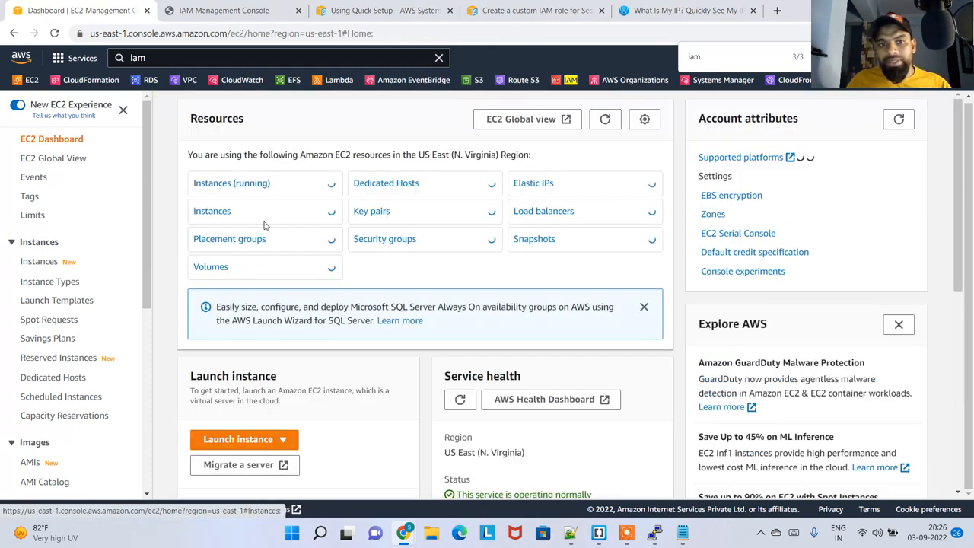
pyautogui.click(245, 185)
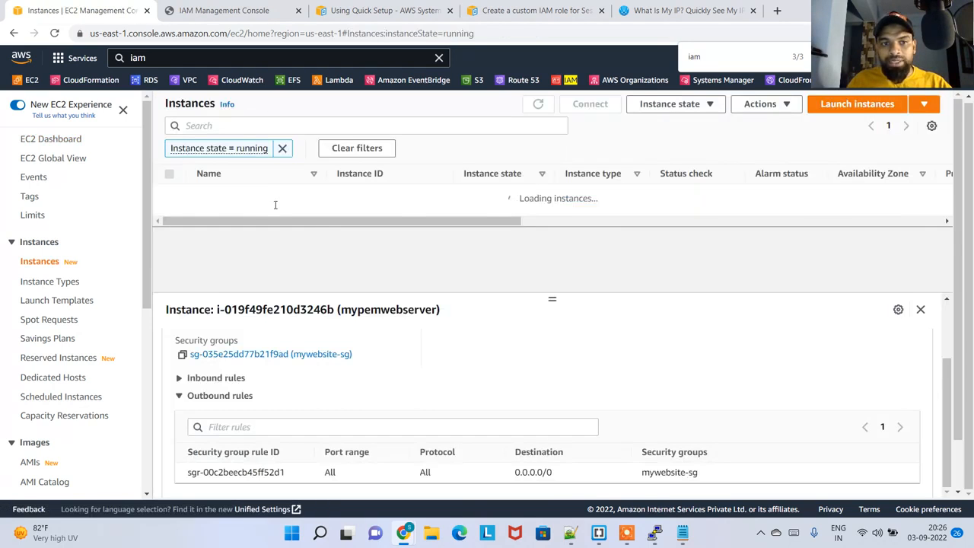
pyautogui.click(296, 192)
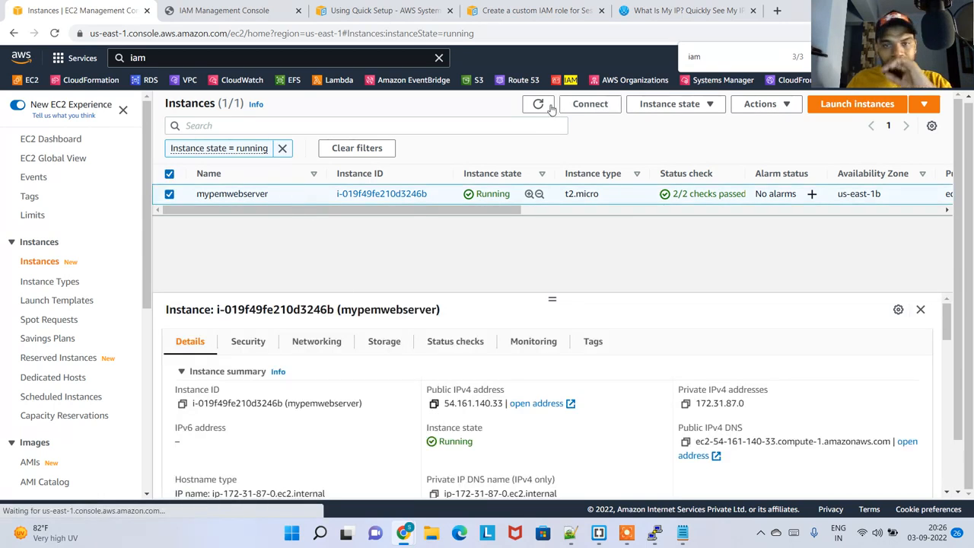
pyautogui.click(583, 105)
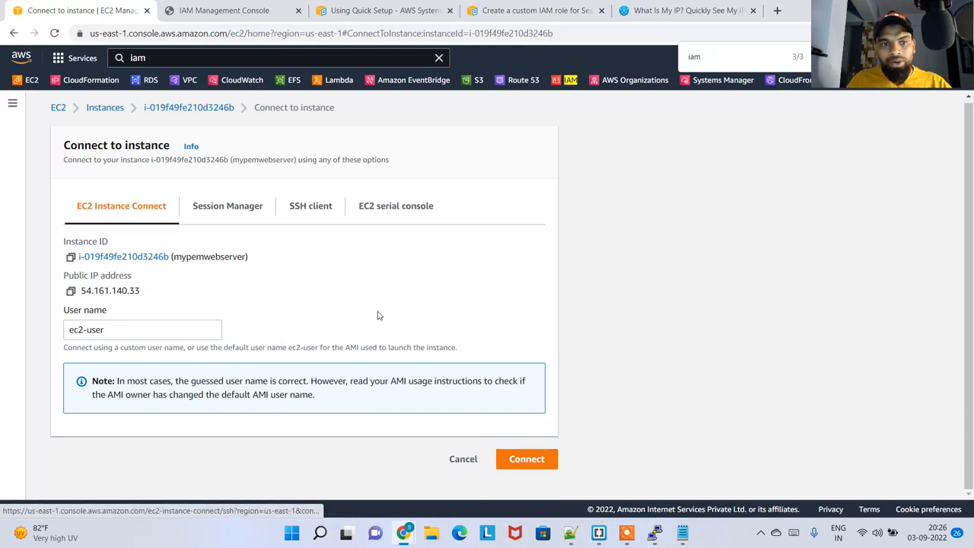
pyautogui.click(536, 461)
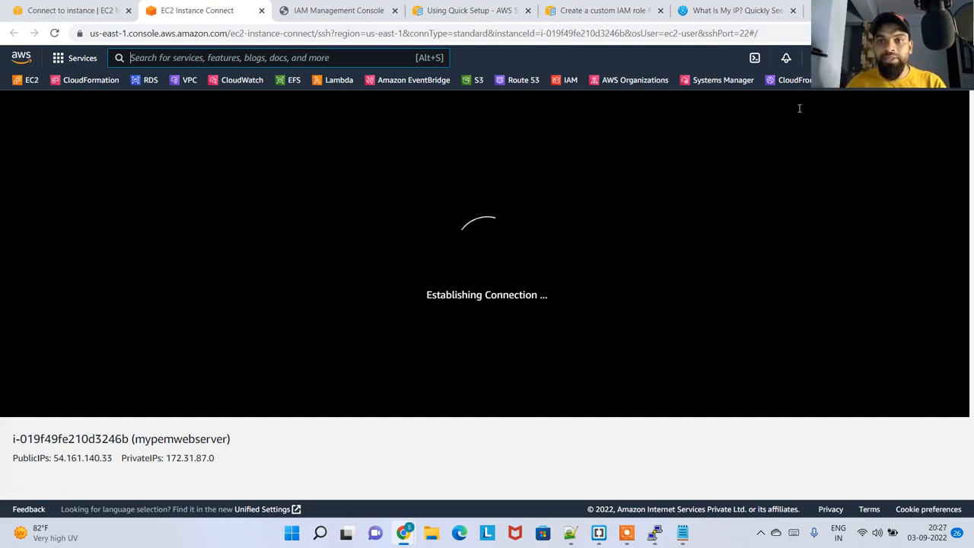
# Refresh WhatIsMyIP.com and compare its public IPv4 address with the one recorded in Notepad
pyautogui.click(752, 10)
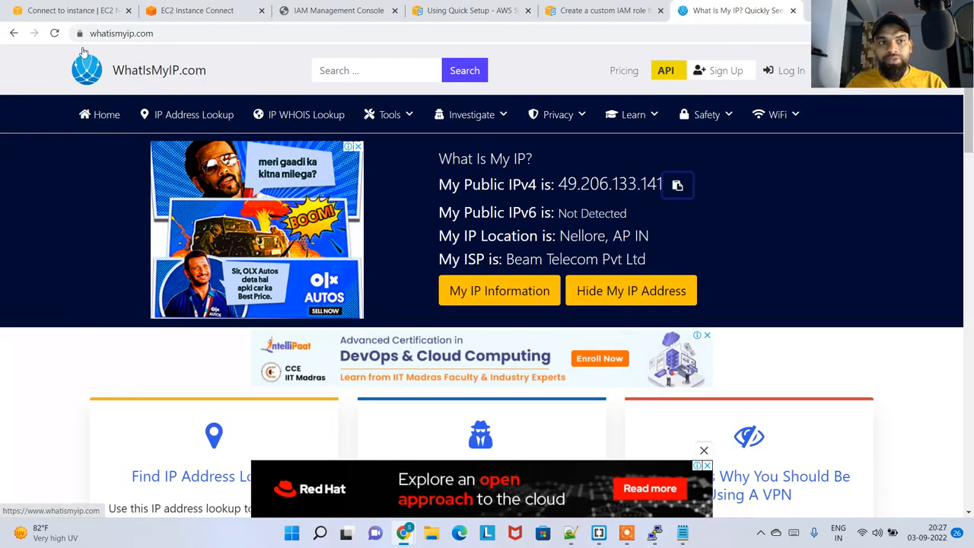
pyautogui.click(55, 33)
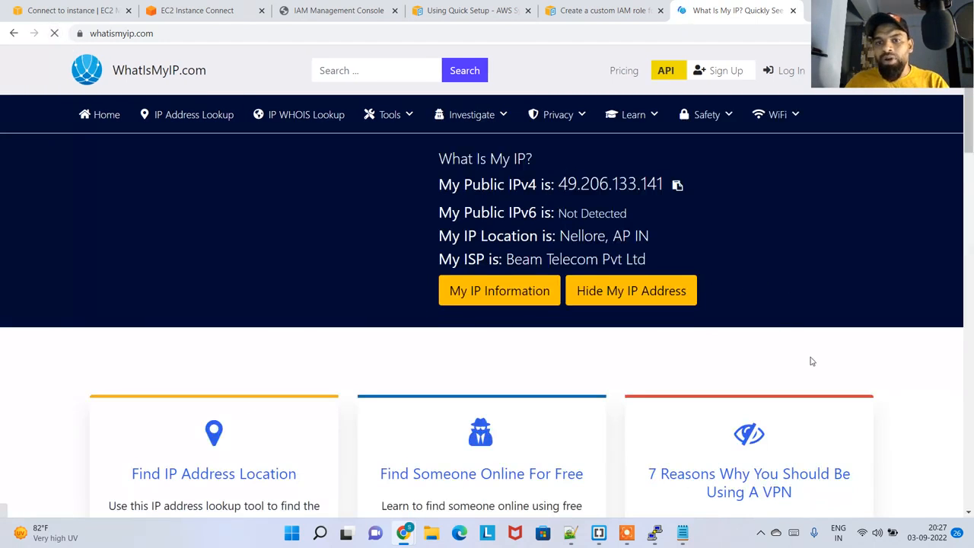
pyautogui.click(683, 533)
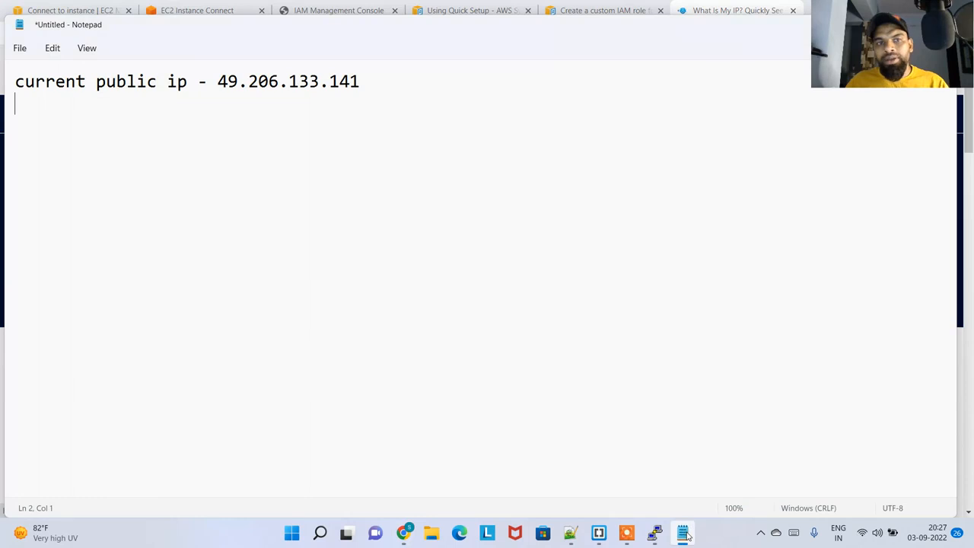
pyautogui.click(684, 534)
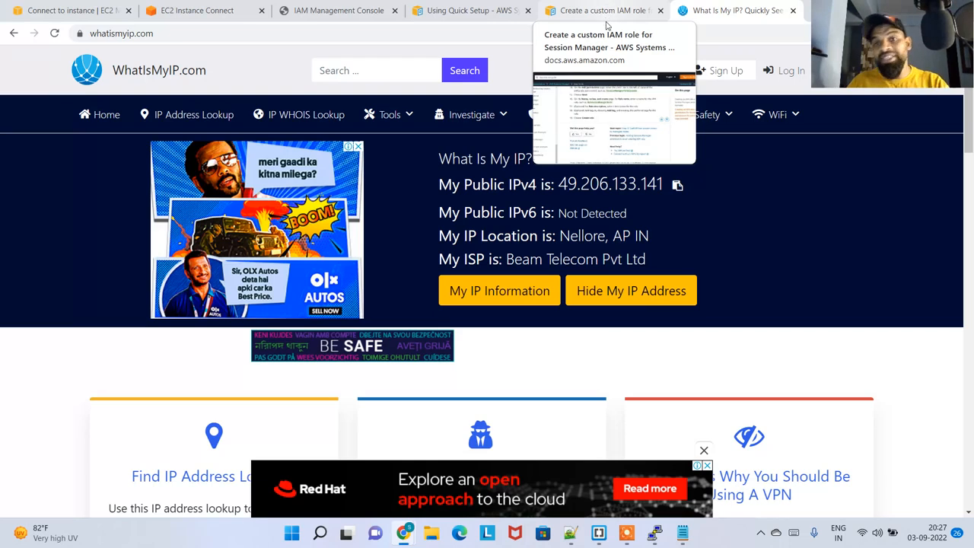
# Check the EC2 Instance Connect session, close it and return to the connection options of mypemwebserver
pyautogui.click(199, 12)
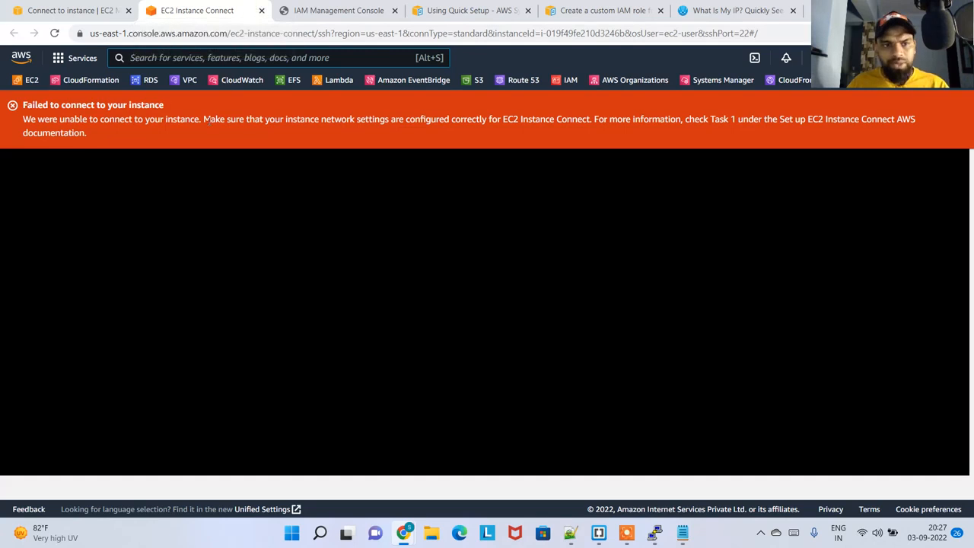
pyautogui.click(263, 12)
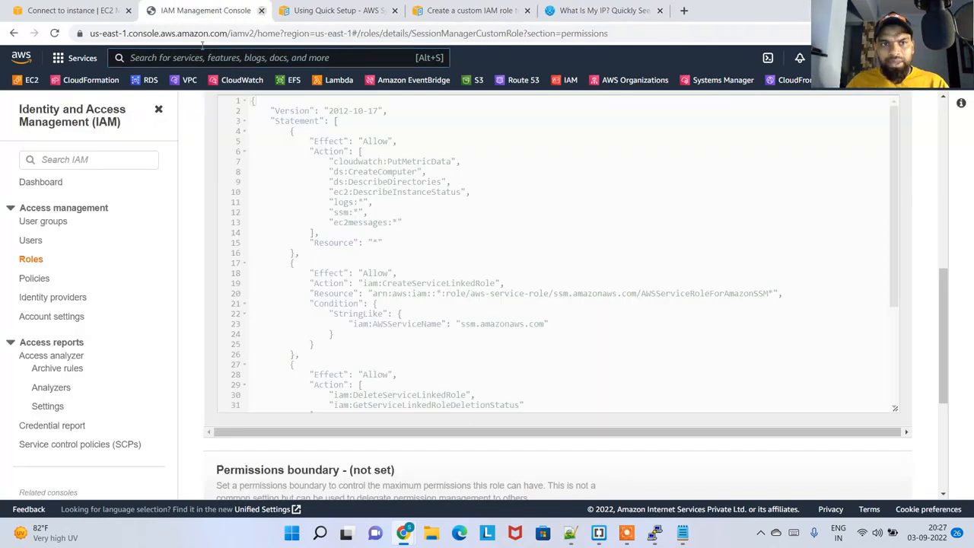
pyautogui.click(93, 12)
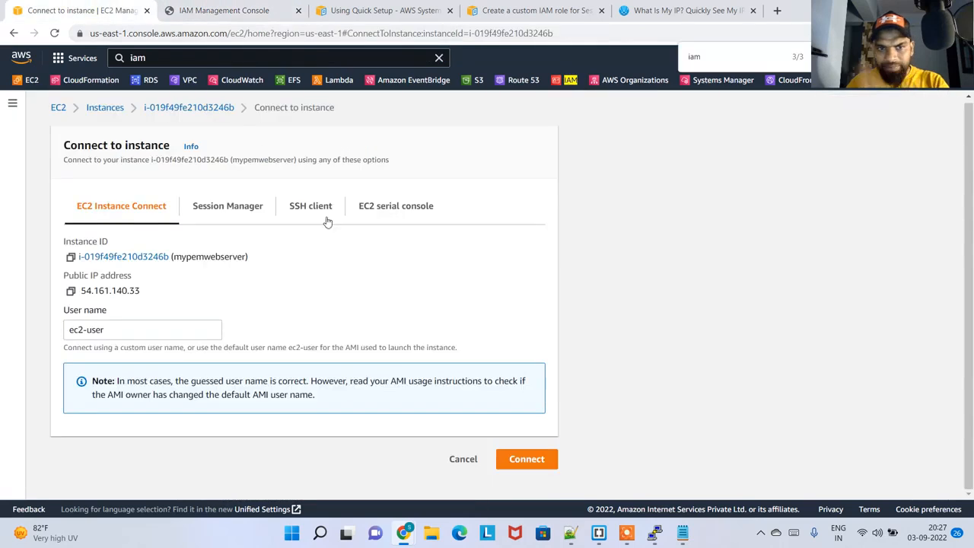
# Review the Session Manager, EC2 serial console and SSH client connection options for mypemwebserver
pyautogui.click(251, 214)
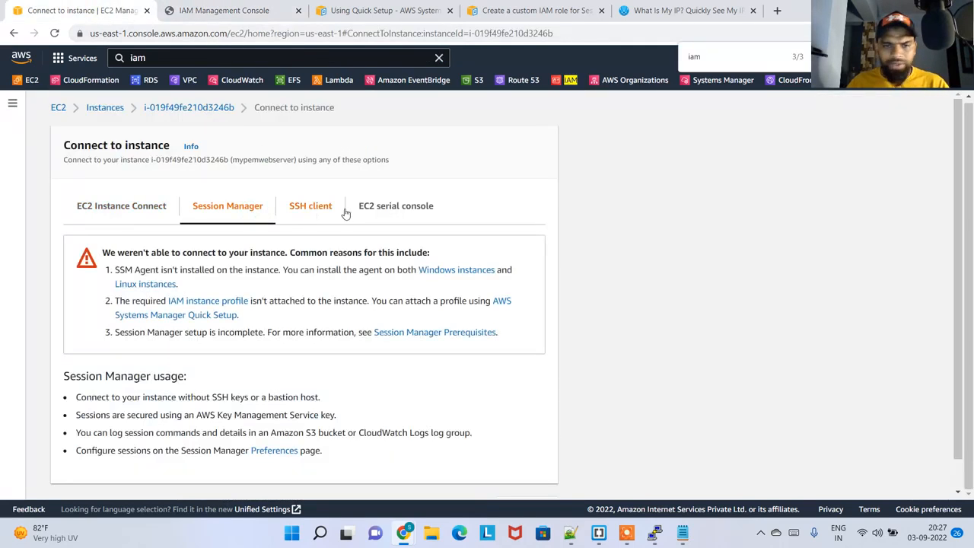
pyautogui.click(370, 210)
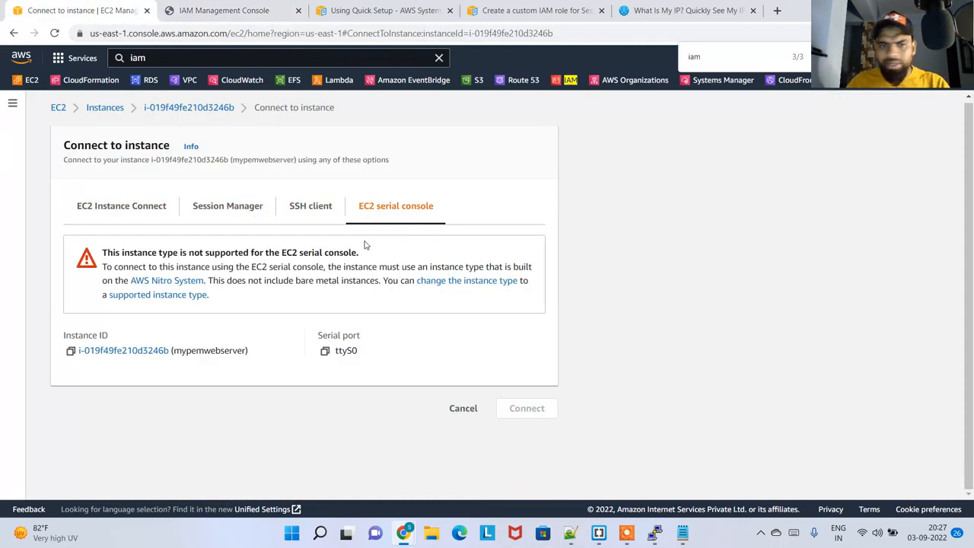
pyautogui.click(226, 204)
pyautogui.click(303, 208)
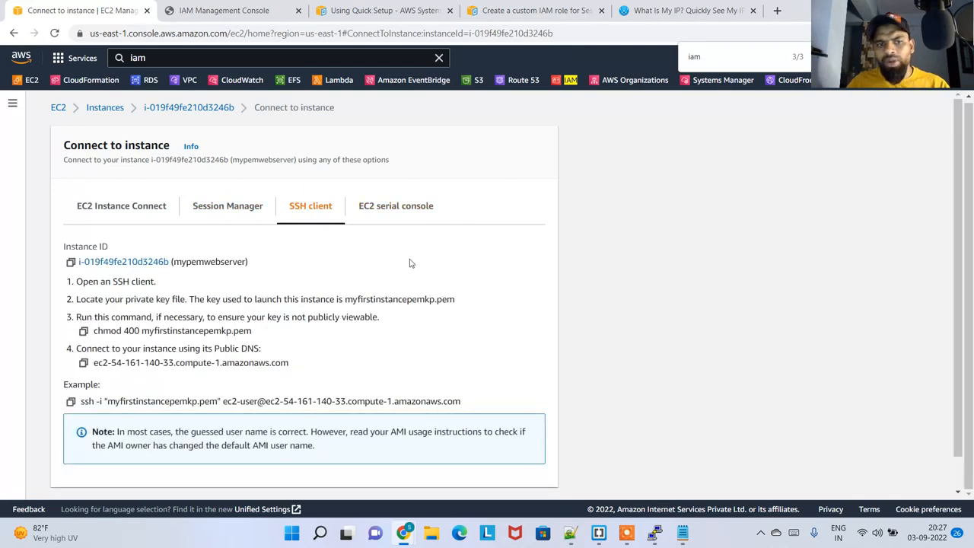
pyautogui.scroll(-1, 410, 274)
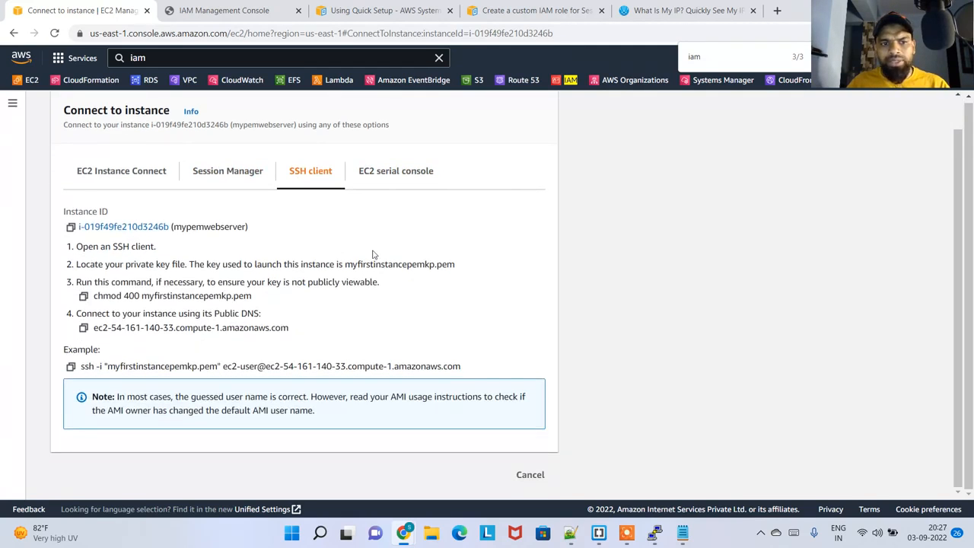
pyautogui.click(121, 171)
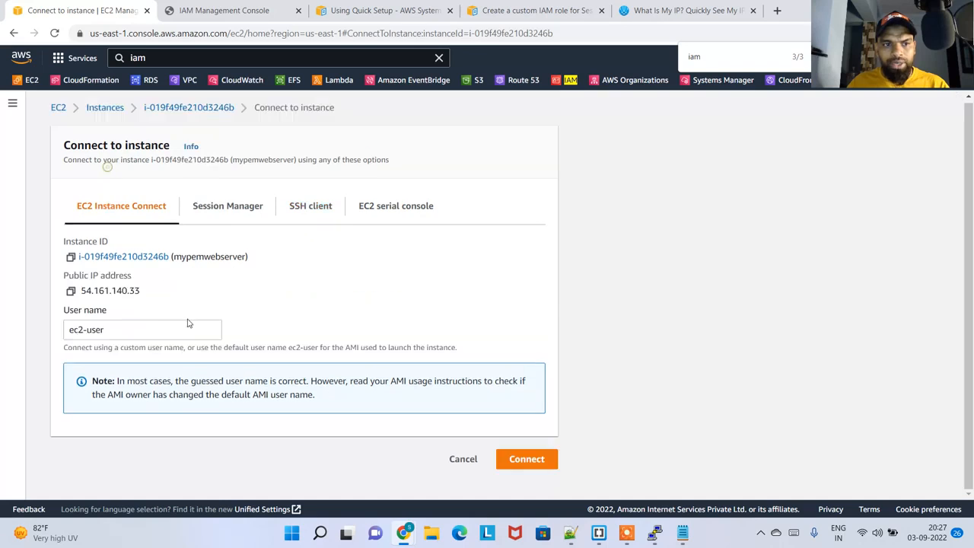
pyautogui.click(71, 291)
pyautogui.click(308, 207)
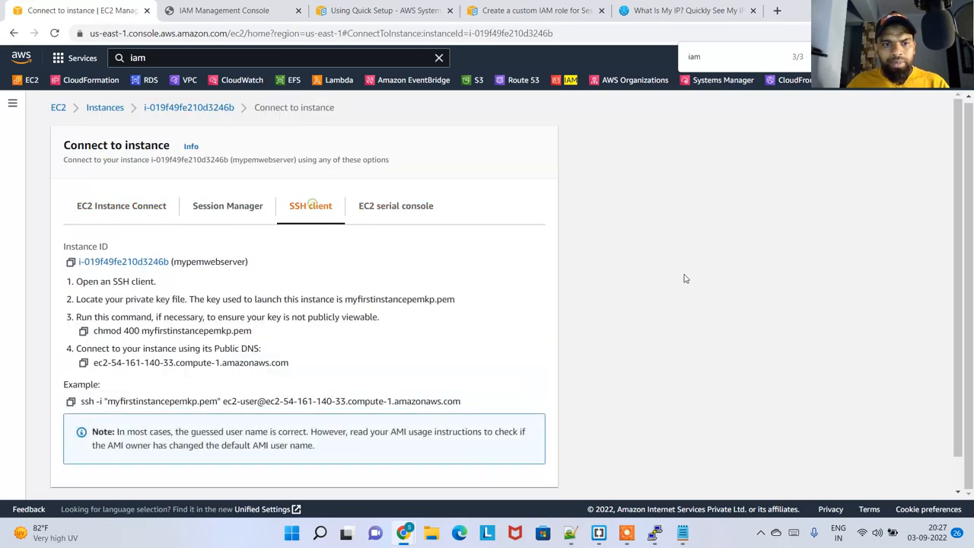
pyautogui.press('super')
pyautogui.write('putty')
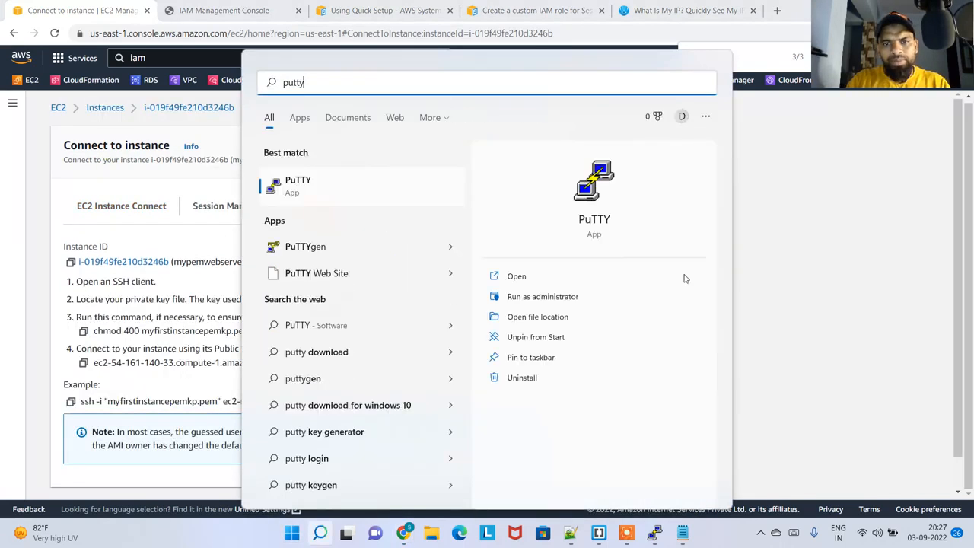
pyautogui.press('Return')
pyautogui.hotkey('ctrl', 'v')
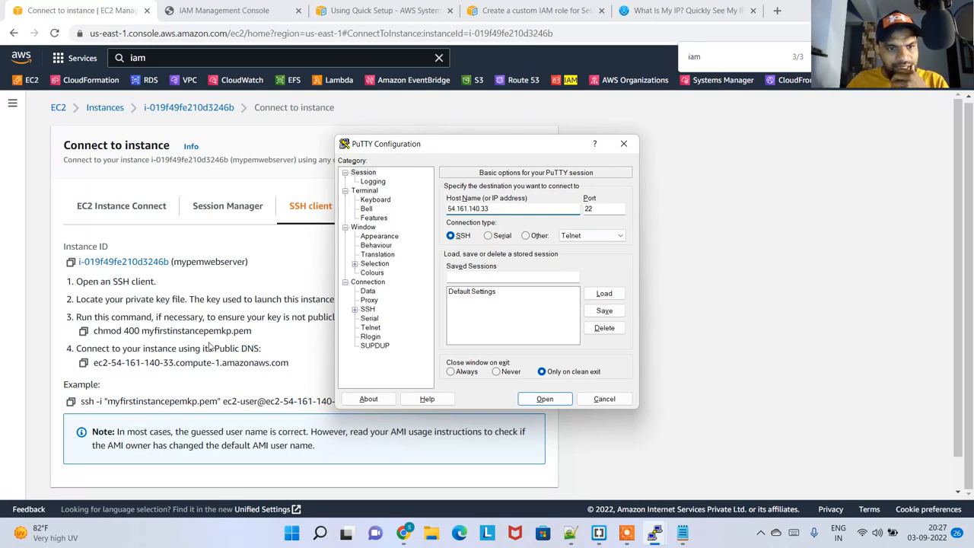
pyautogui.click(604, 399)
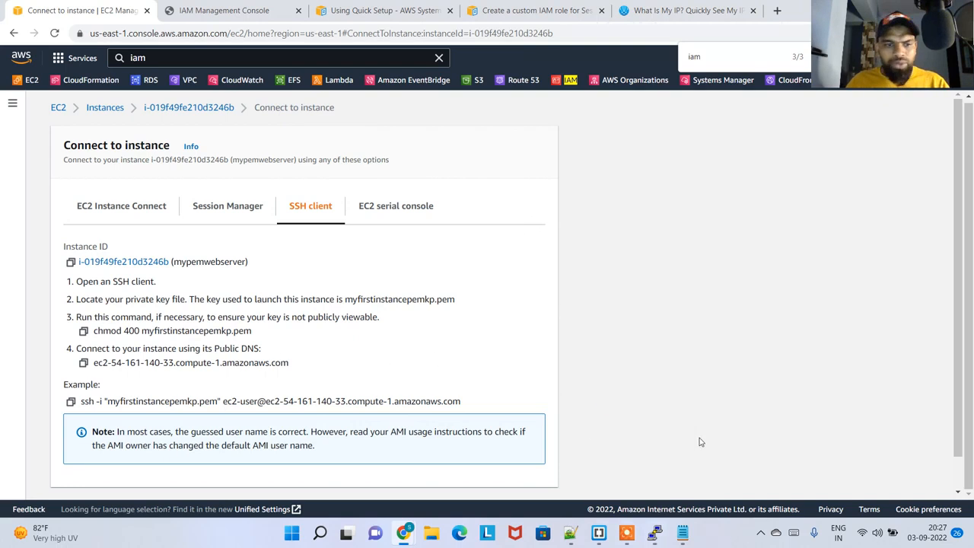
# Open Windows PowerShell beside the SSH client instructions and change to the Downloads folder
pyautogui.press('super')
pyautogui.write('powershell')
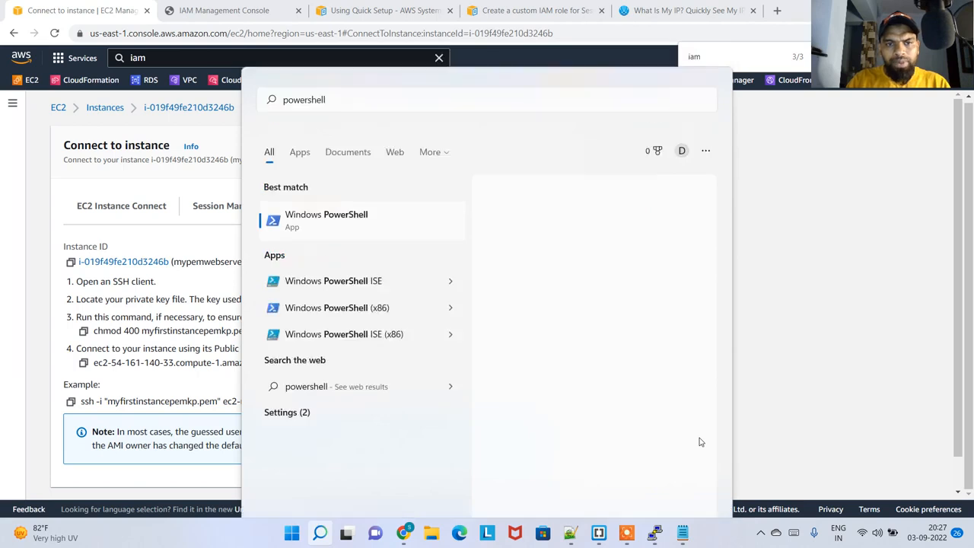
pyautogui.press('Return')
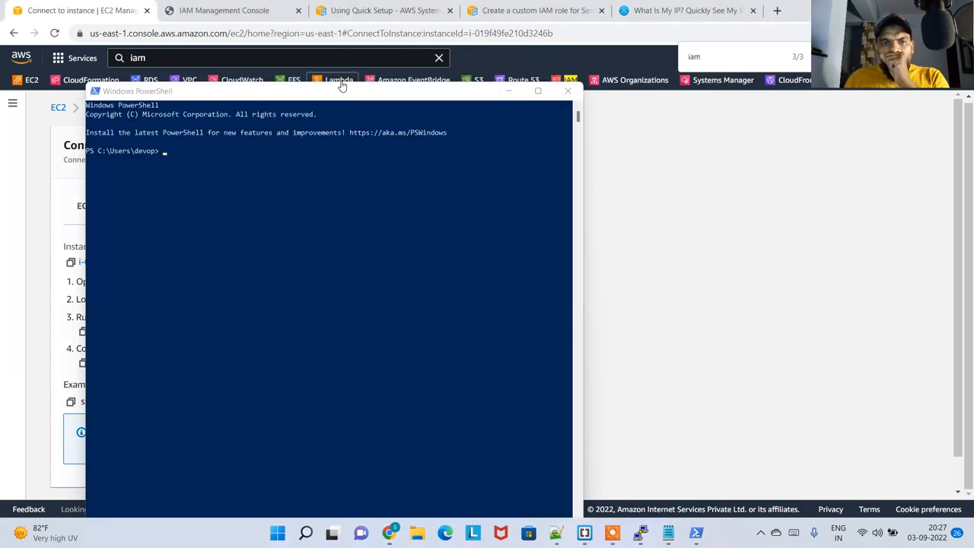
pyautogui.moveTo(338, 104); pyautogui.dragTo(669, 122)
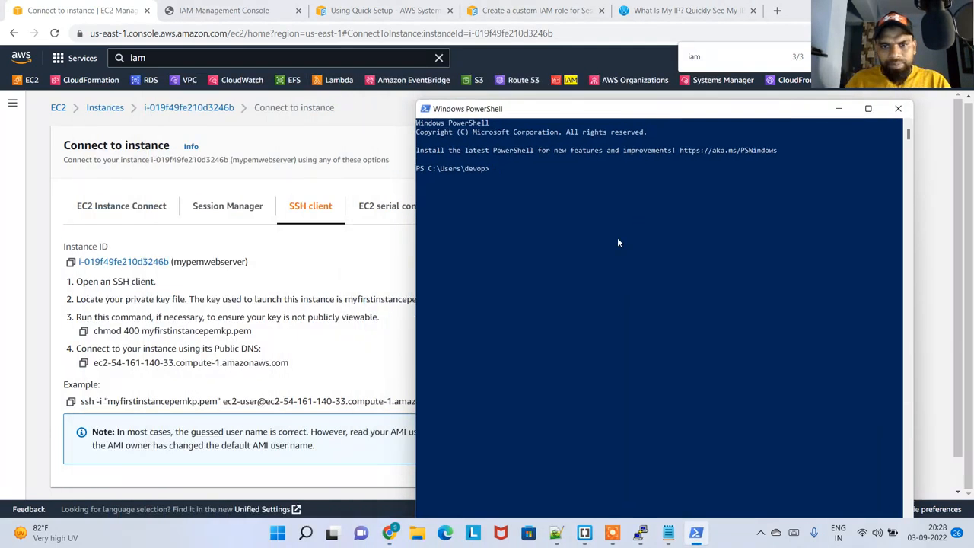
pyautogui.write('cd downl')
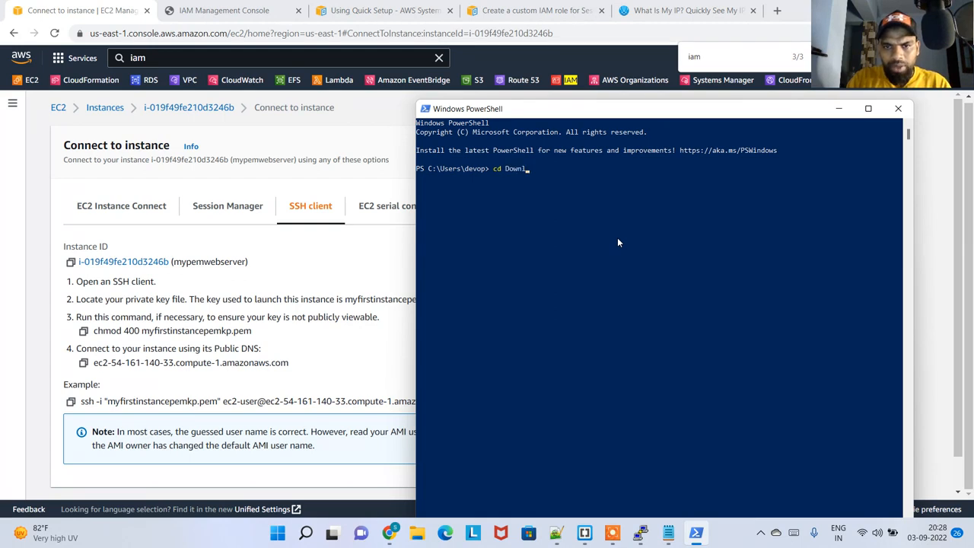
pyautogui.press('Tab')
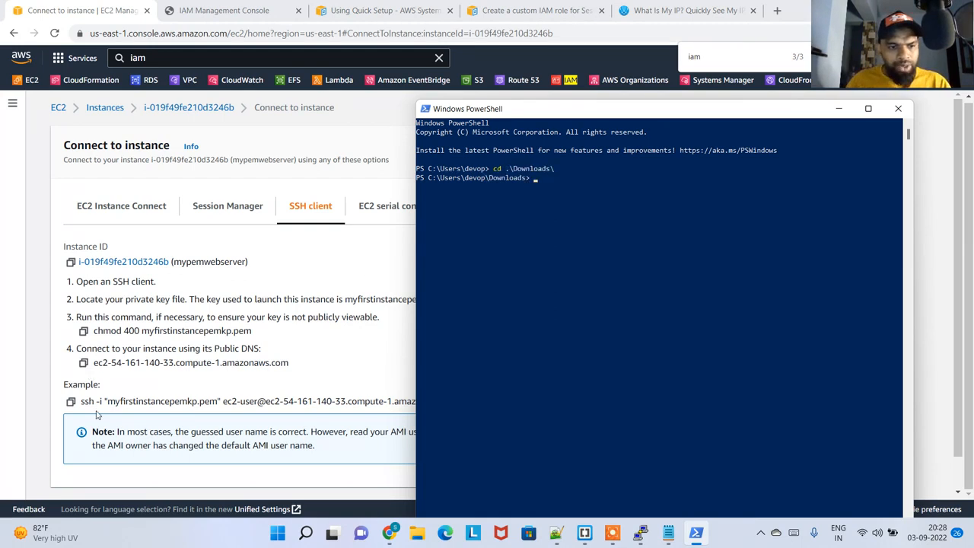
# Copy the example SSH command for mypemwebserver, run it in PowerShell and accept the host fingerprint with yes
pyautogui.click(70, 402)
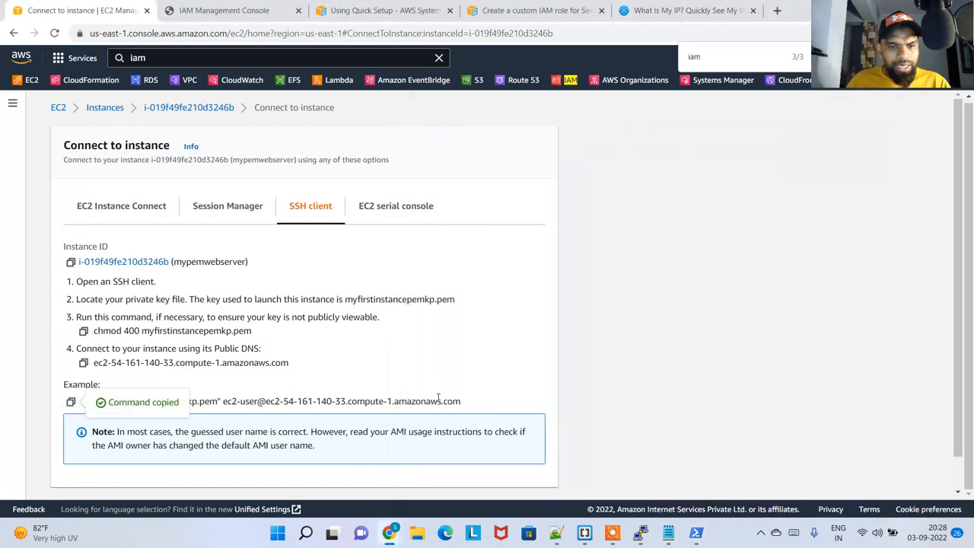
pyautogui.hotkey('alt', 'Tab')
pyautogui.rightClick(663, 203)
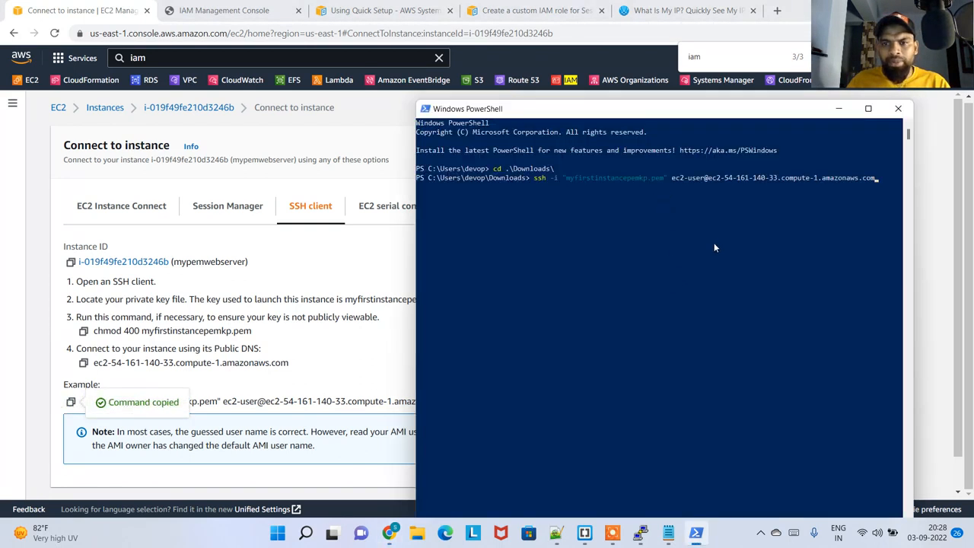
pyautogui.press('Return')
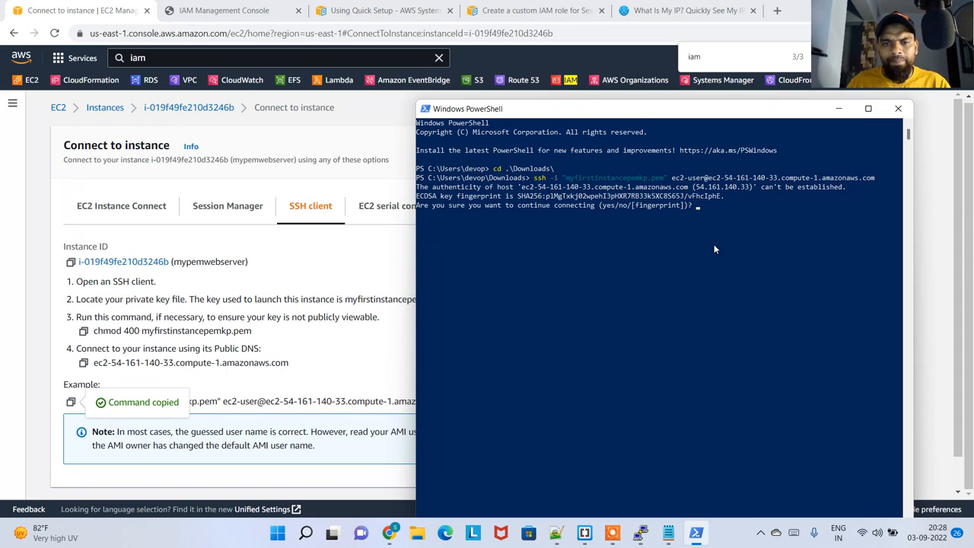
pyautogui.write('yes')
pyautogui.press('Return')
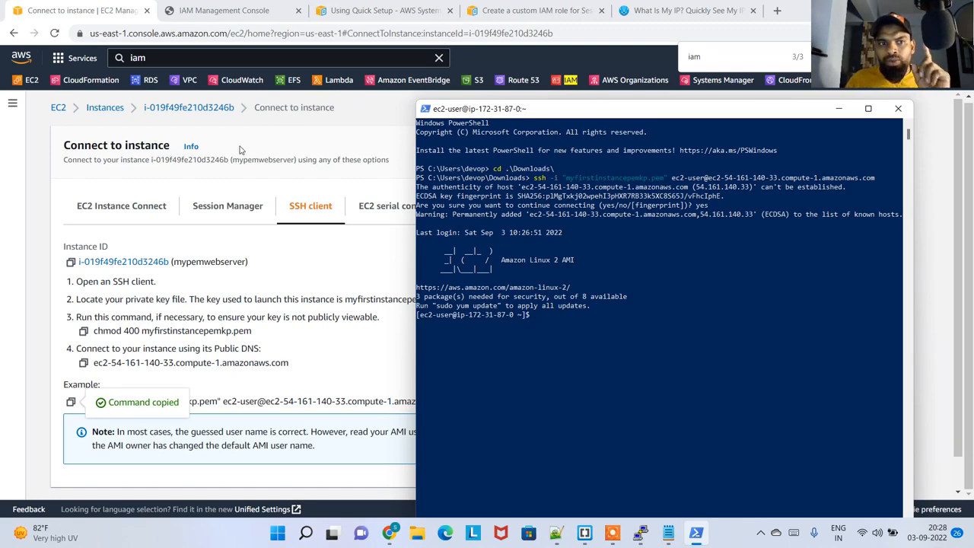
# Return to the EC2 Instance Connect option in the browser and open the instance summary of mypemwebserver
pyautogui.click(148, 206)
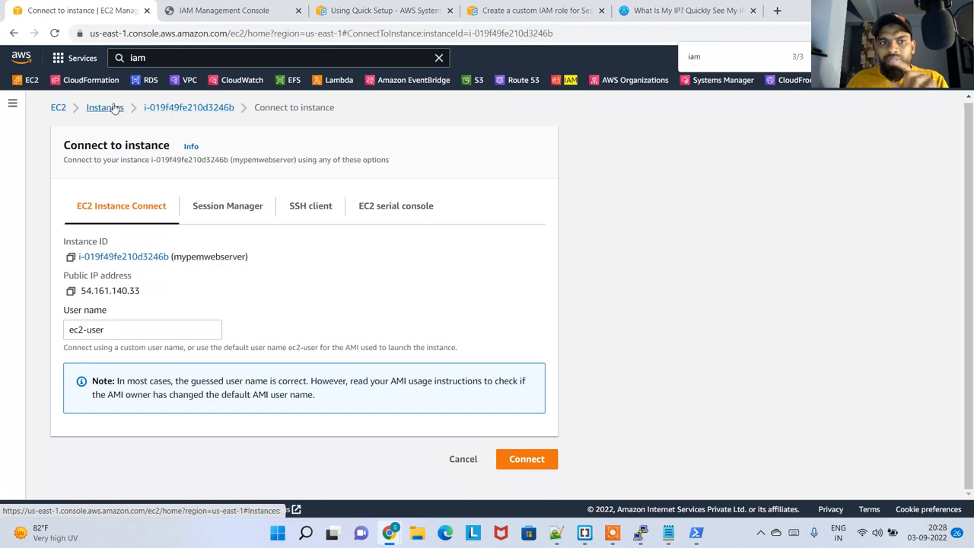
pyautogui.click(159, 109)
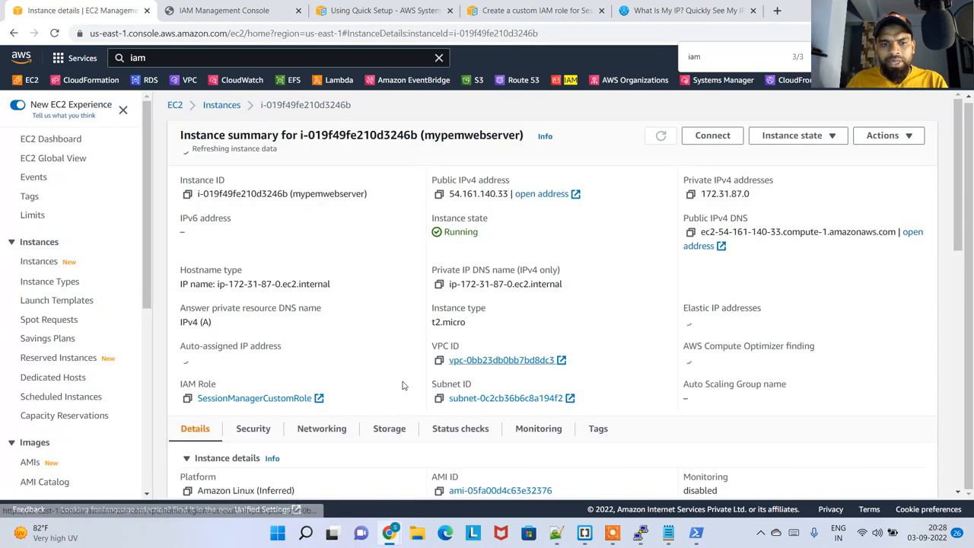
pyautogui.scroll(-3, 259, 411)
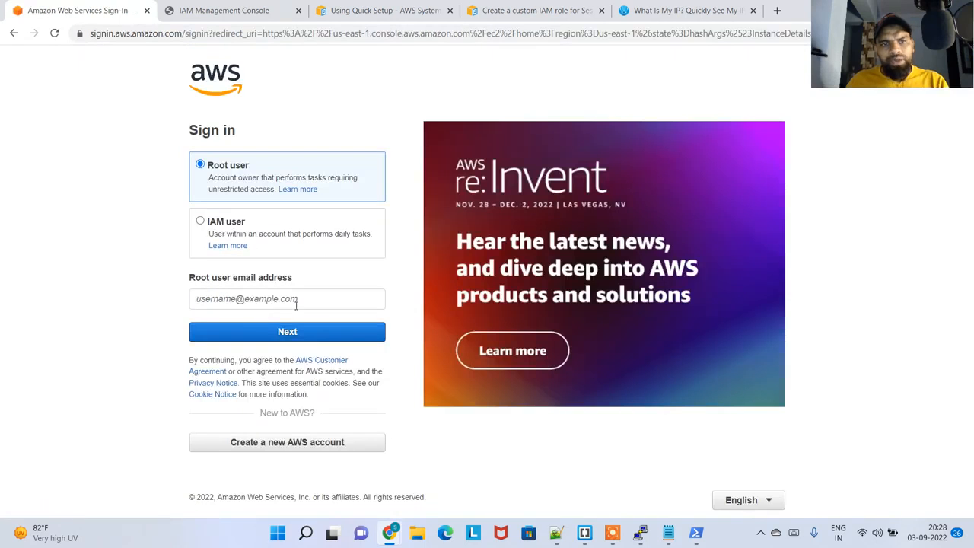
# Sign back in to AWS as root user with the account's email address and password
pyautogui.click(270, 303)
pyautogui.click(159, 347)
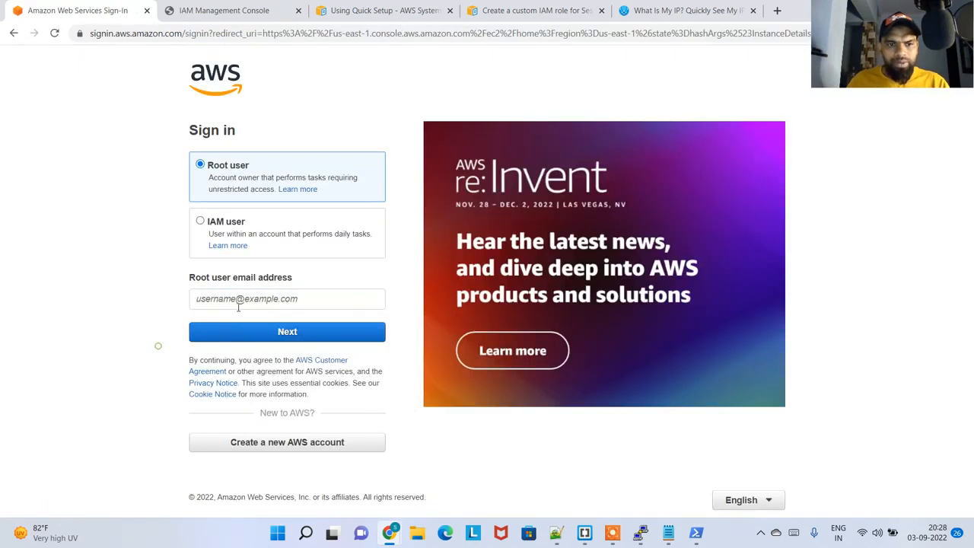
pyautogui.click(241, 298)
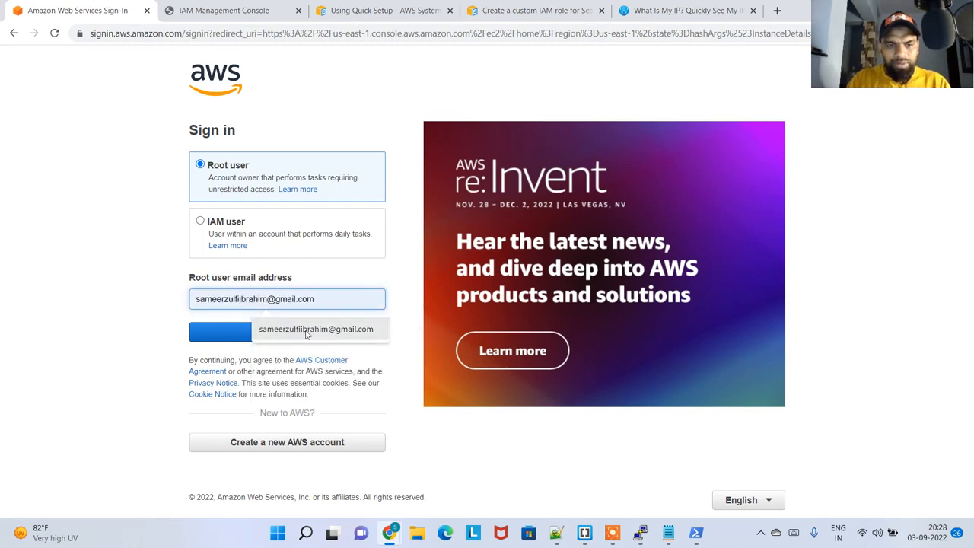
pyautogui.click(307, 330)
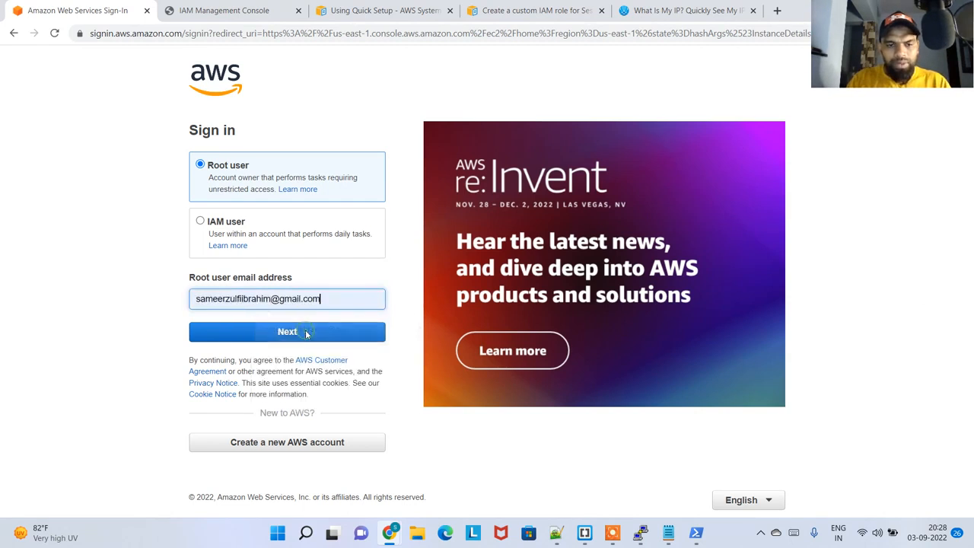
pyautogui.click(306, 333)
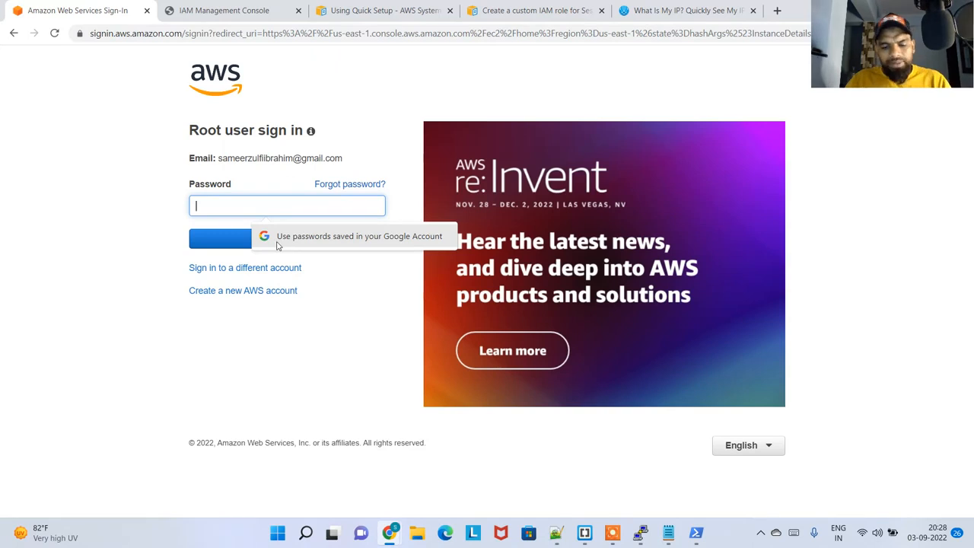
pyautogui.write('***********')
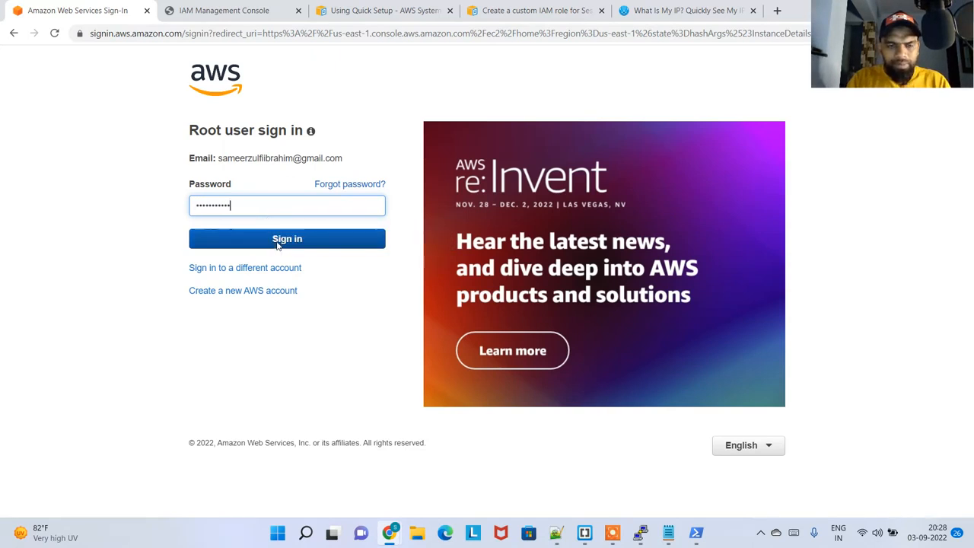
pyautogui.press('Return')
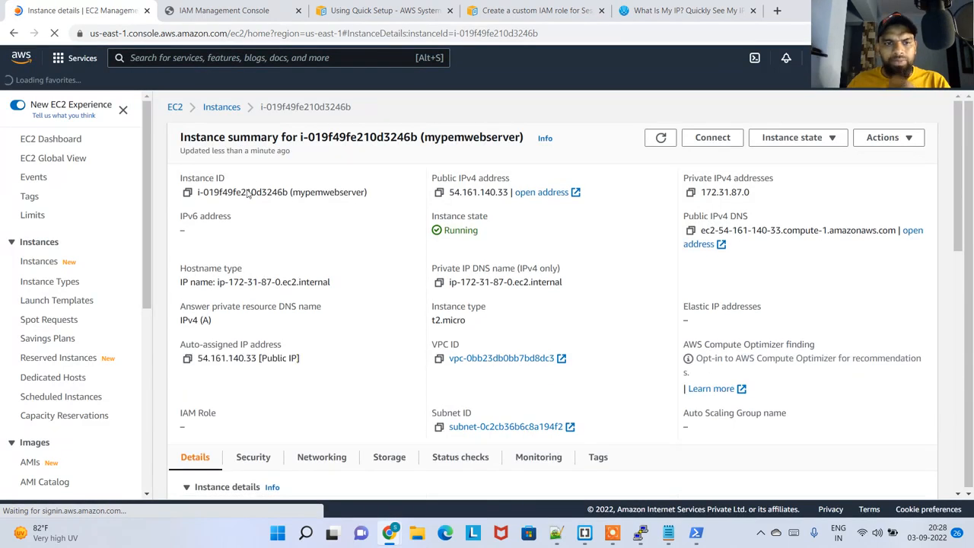
# Examine the inbound rules in mypemwebserver's security details, focusing on the source allowed for port 22
pyautogui.click(253, 460)
pyautogui.scroll(-3, 308, 377)
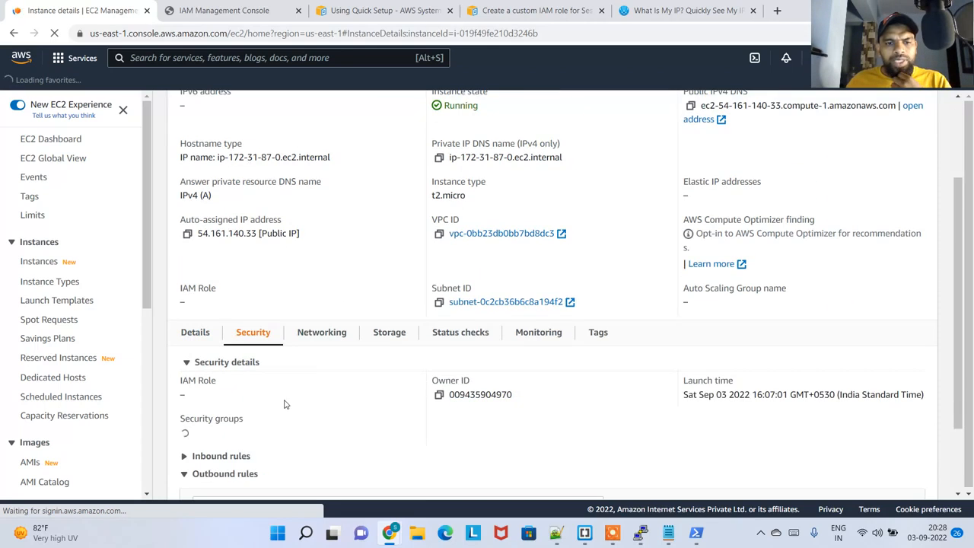
pyautogui.scroll(-1, 279, 412)
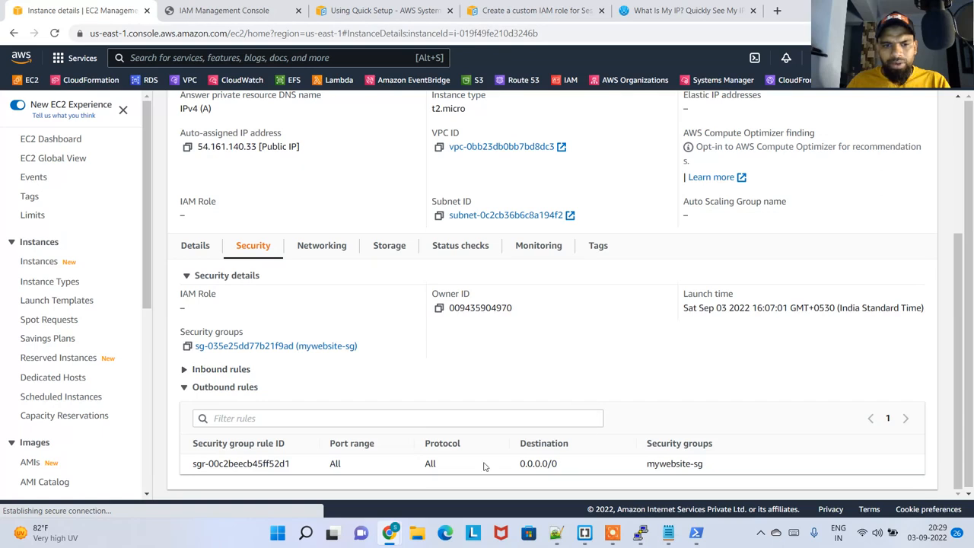
pyautogui.click(224, 390)
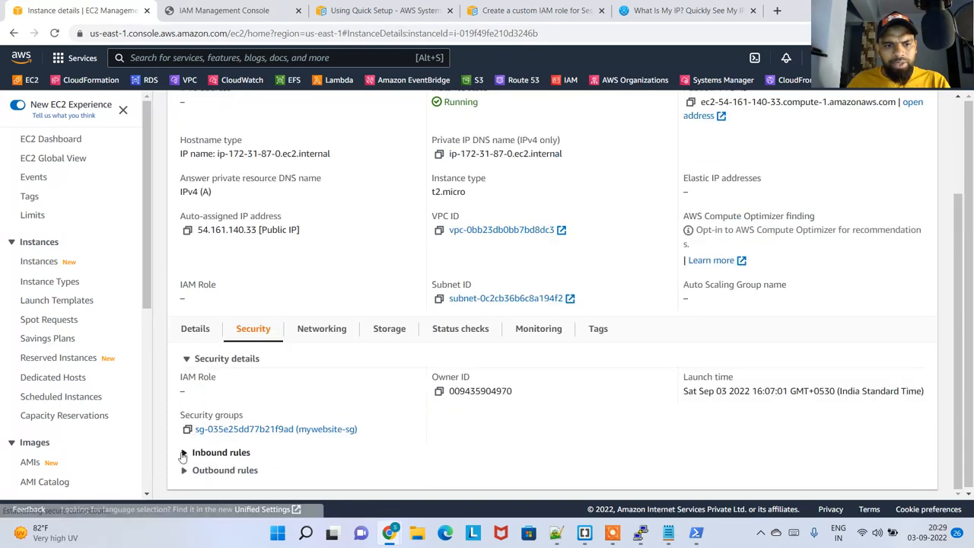
pyautogui.click(183, 453)
pyautogui.scroll(-1, 649, 443)
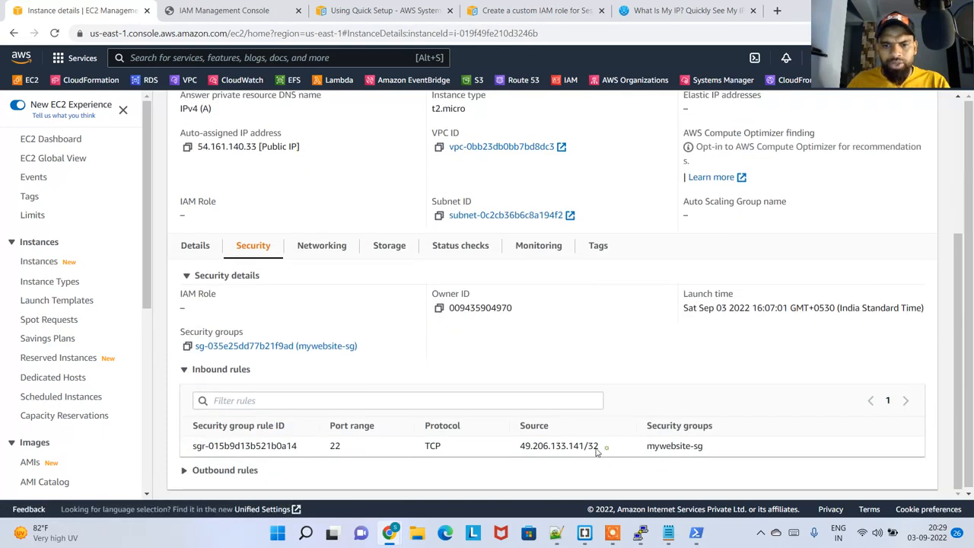
pyautogui.moveTo(599, 447); pyautogui.dragTo(524, 447)
# Open the mywebsite-sg security group in a new tab and close the two Systems Manager documentation tabs
pyautogui.rightClick(319, 347)
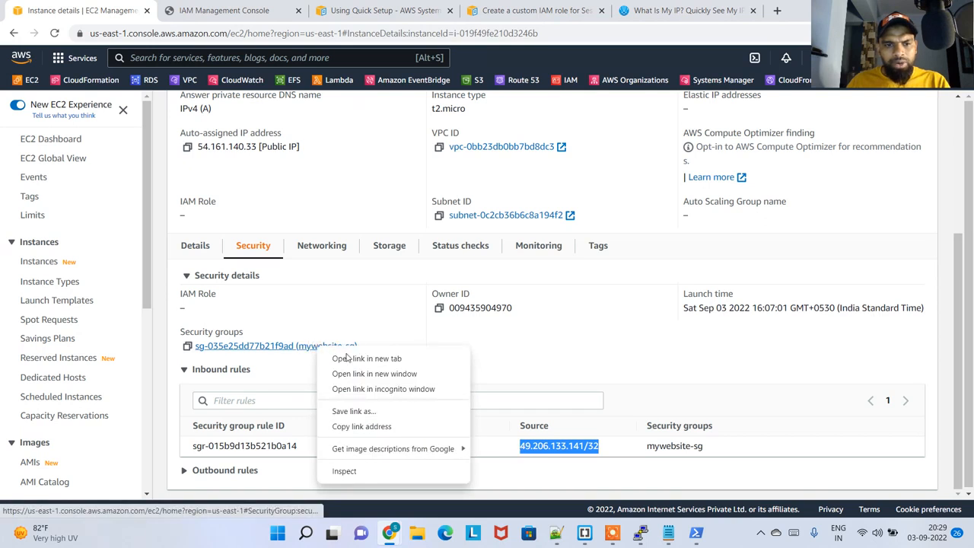
pyautogui.click(351, 357)
pyautogui.click(217, 7)
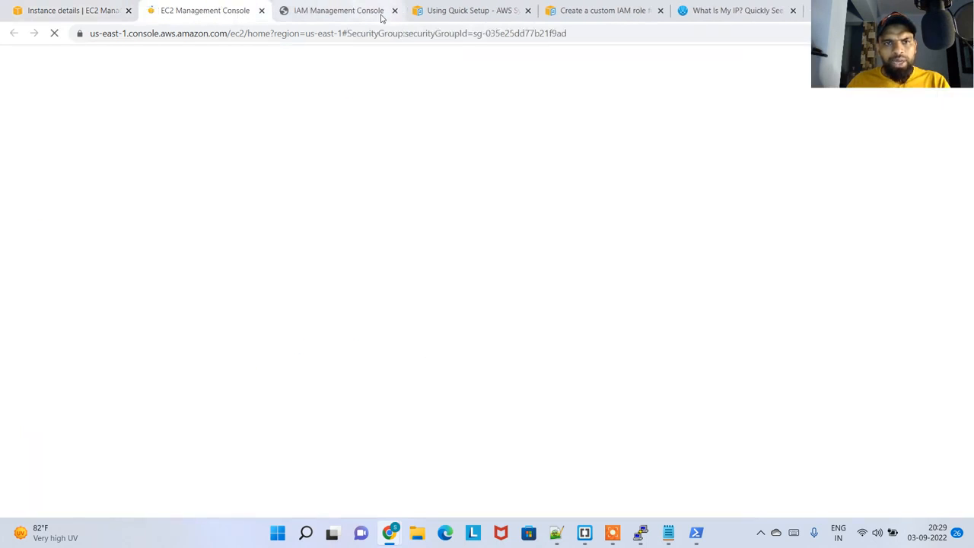
pyautogui.click(527, 11)
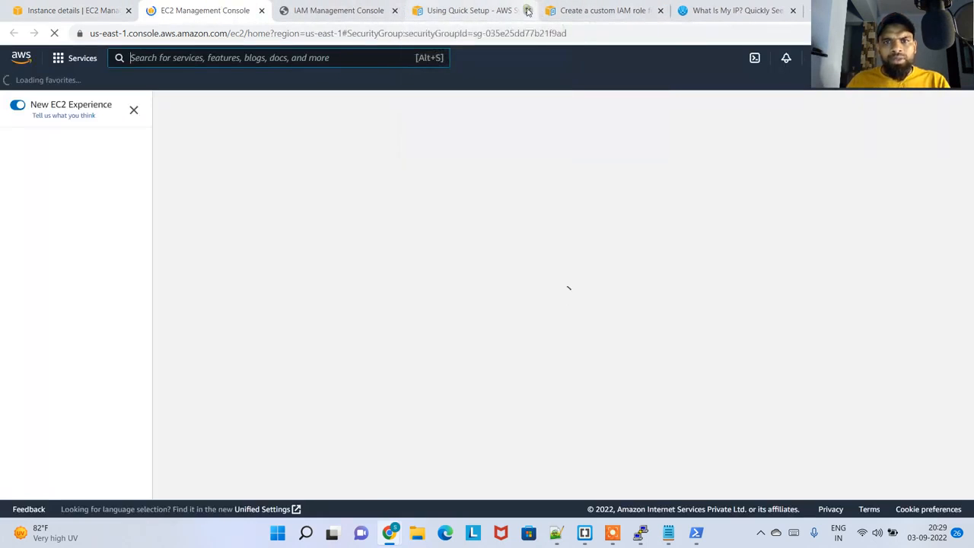
pyautogui.click(529, 17)
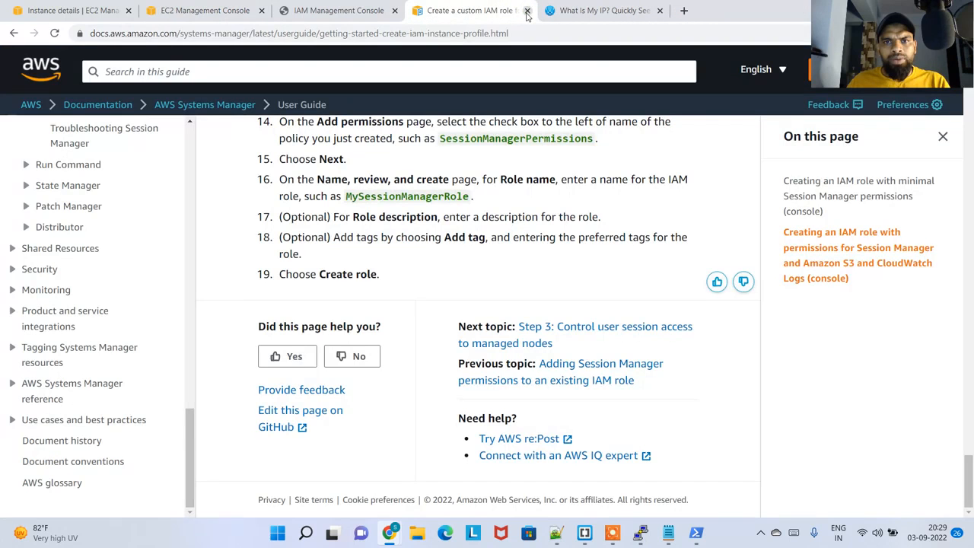
pyautogui.click(527, 11)
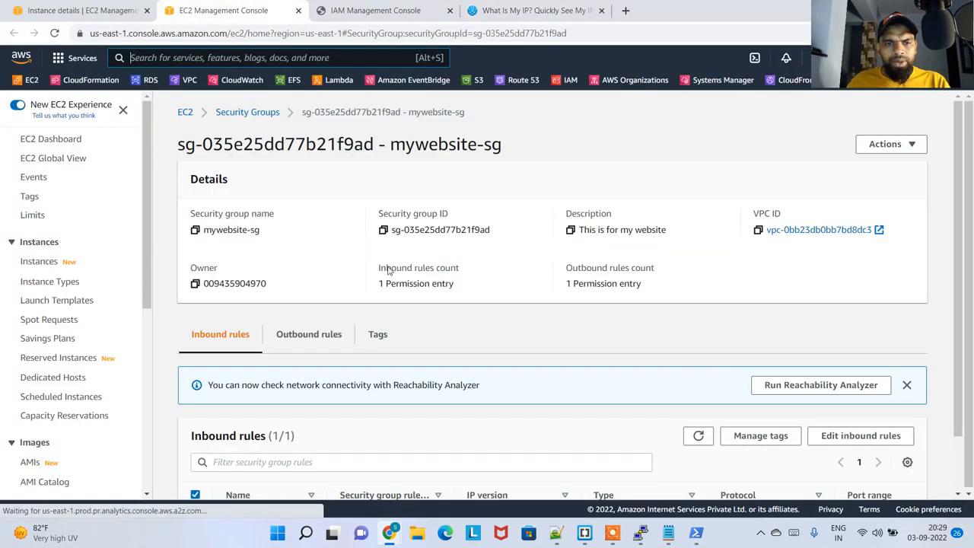
# Replace the source of mywebsite-sg's inbound SSH rule with 0.0.0.0/0 and save the rules
pyautogui.scroll(-2, 841, 397)
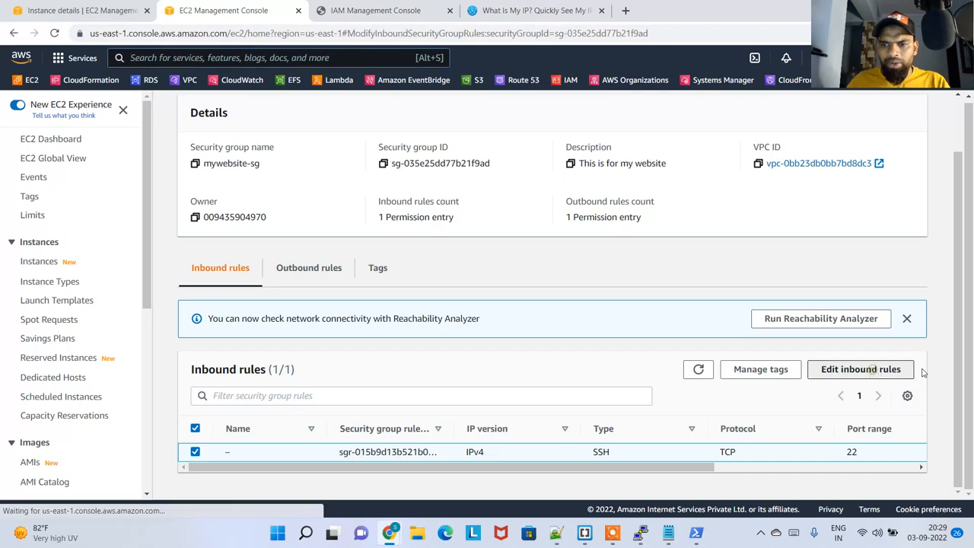
pyautogui.click(861, 371)
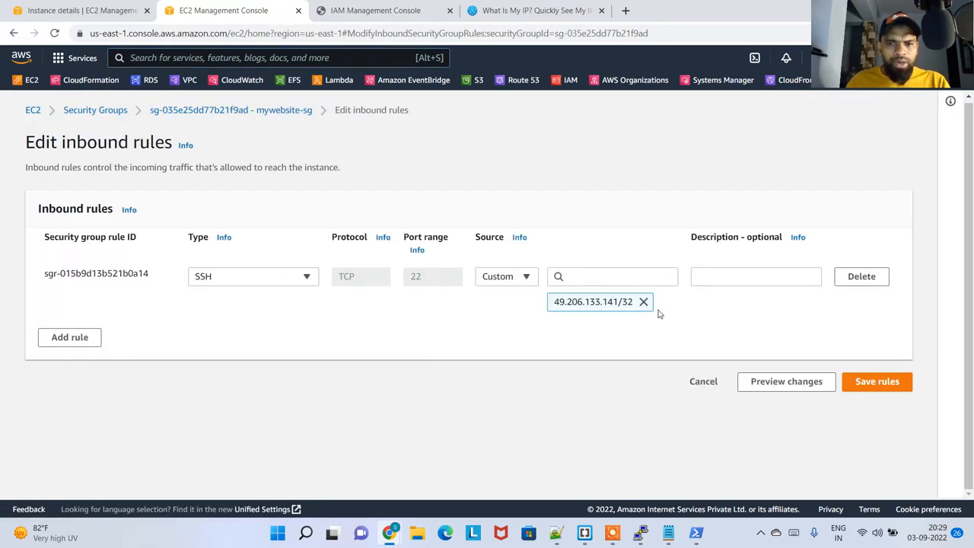
pyautogui.click(644, 302)
pyautogui.click(601, 276)
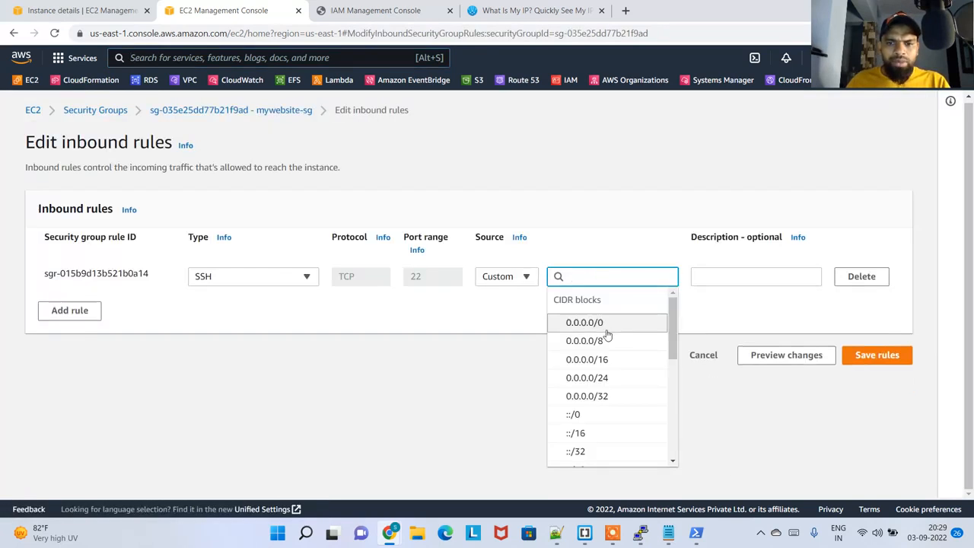
pyautogui.click(606, 329)
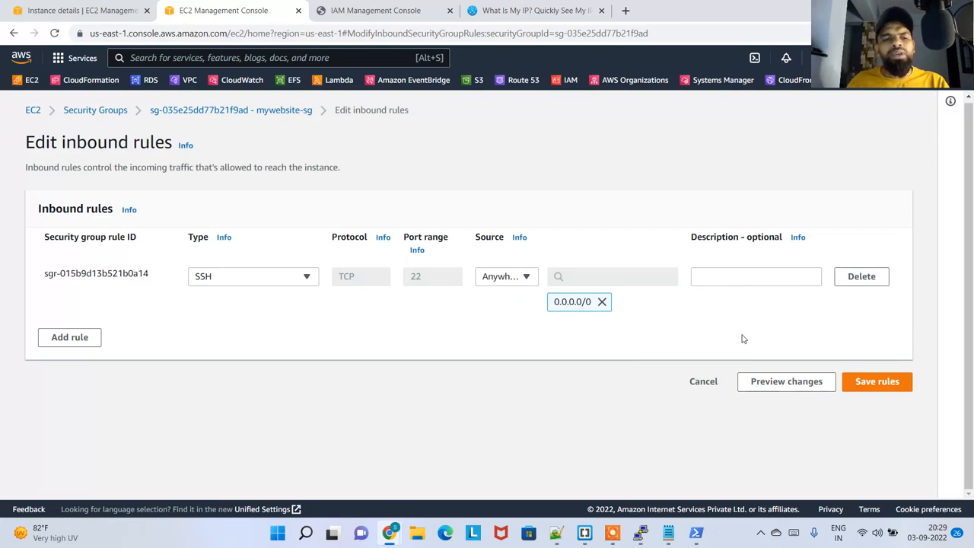
pyautogui.click(862, 381)
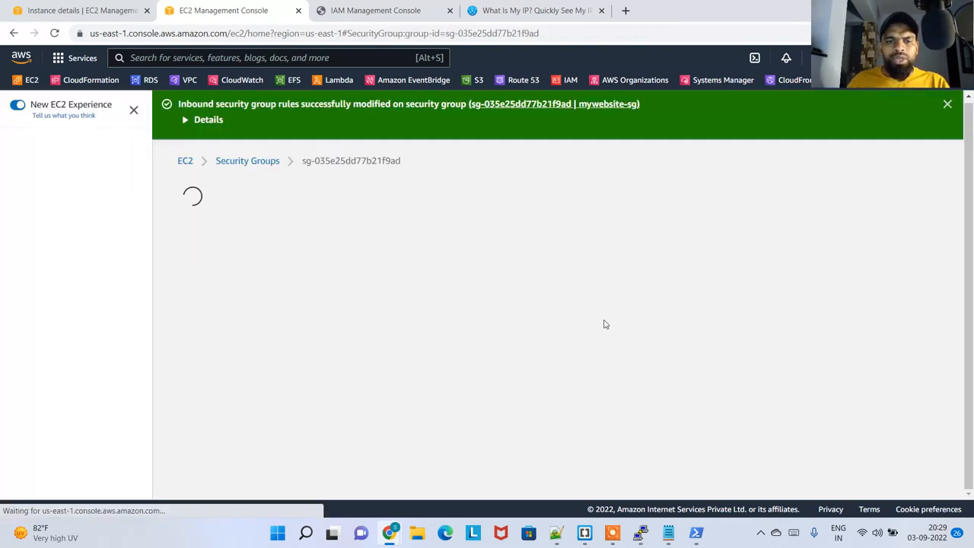
# Refresh mypemwebserver's summary, connect through EC2 Instance Connect as ec2-user, and close the session
pyautogui.click(92, 4)
pyautogui.scroll(5, 327, 253)
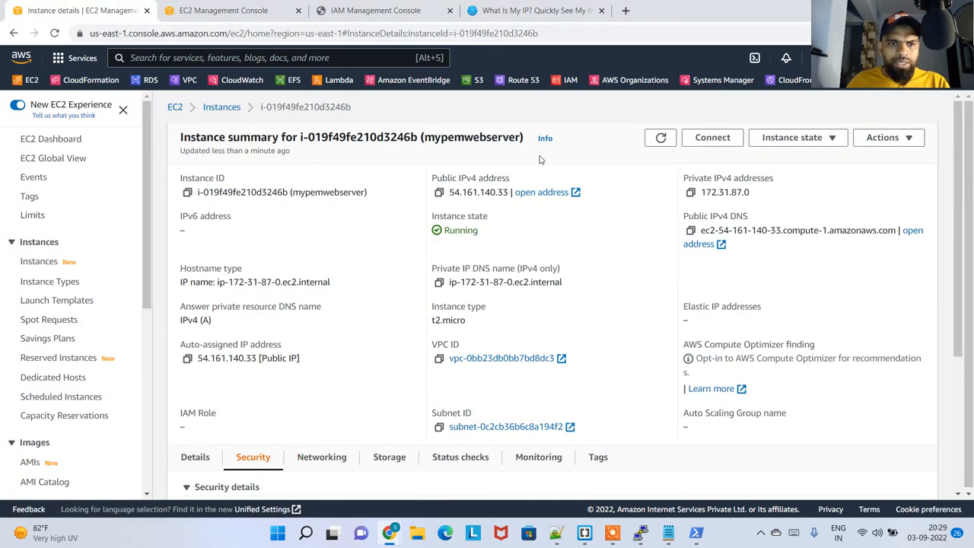
pyautogui.click(662, 138)
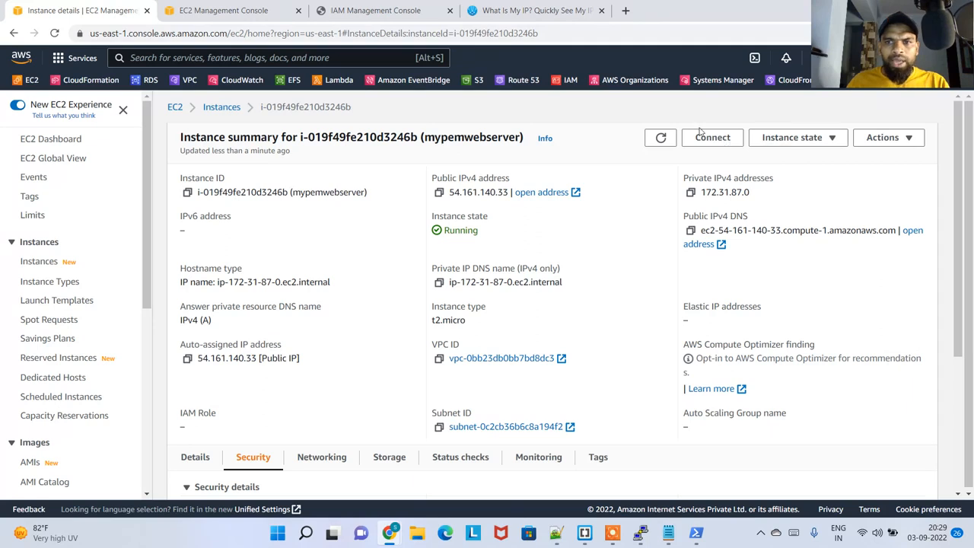
pyautogui.click(704, 135)
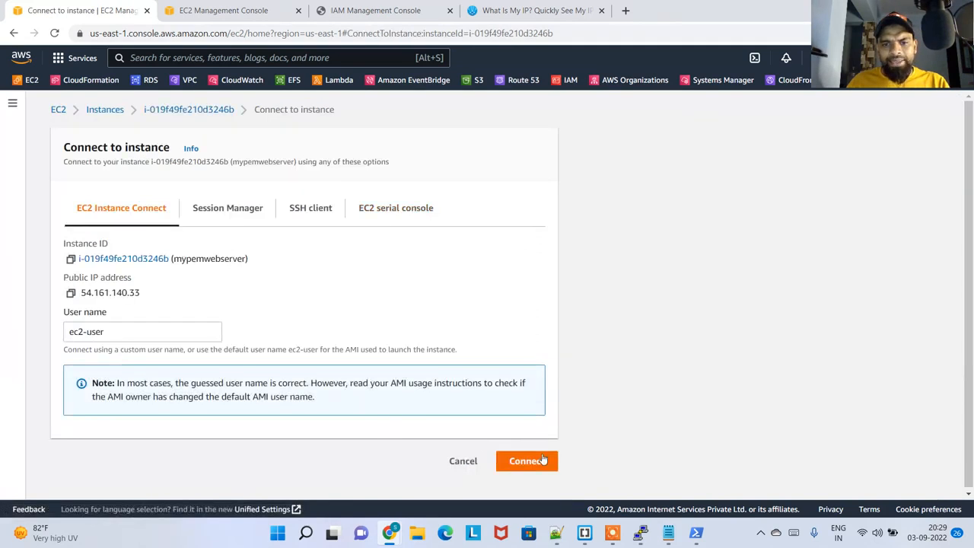
pyautogui.click(542, 461)
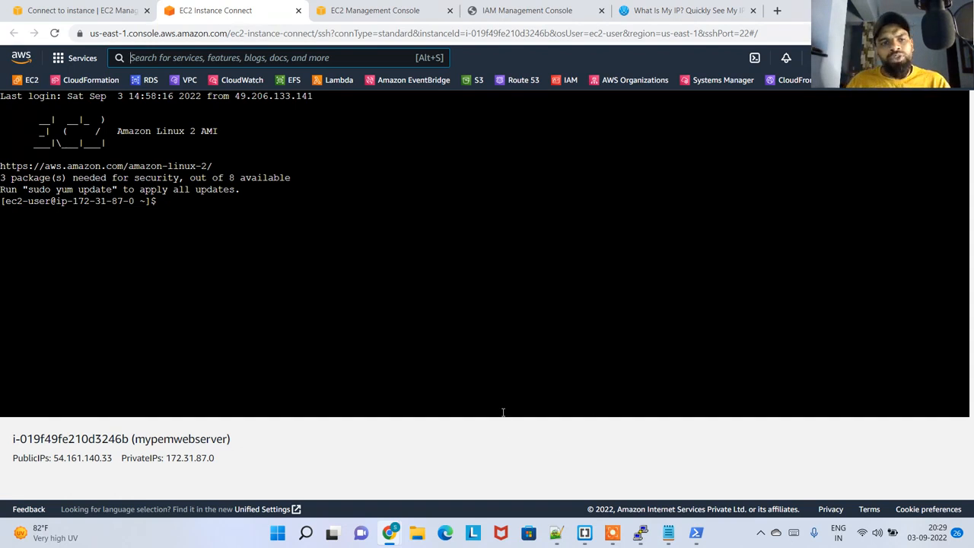
pyautogui.click(297, 9)
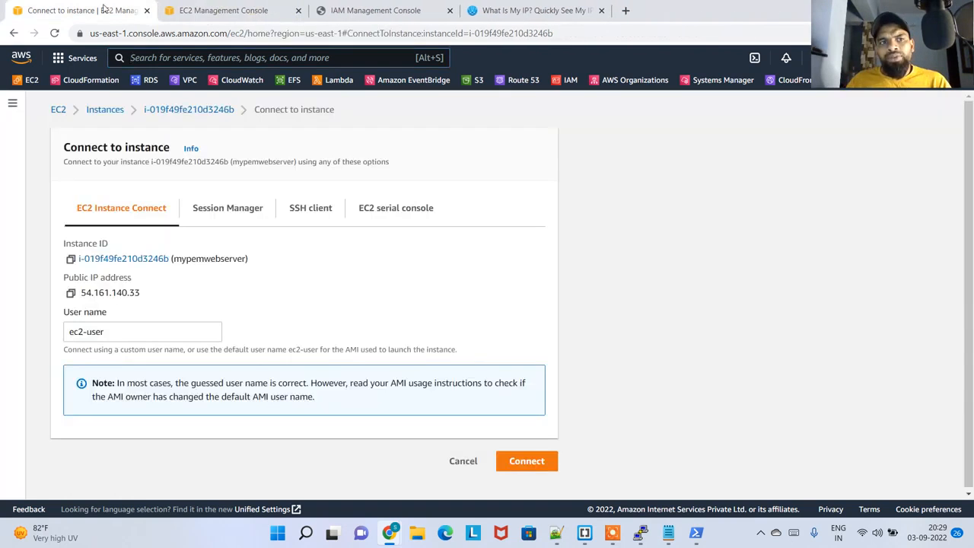
# Remove the 0.0.0.0/0 source from mywebsite-sg's inbound SSH rule and set its source to My IP
pyautogui.hotkey('ctrl', 'Tab')
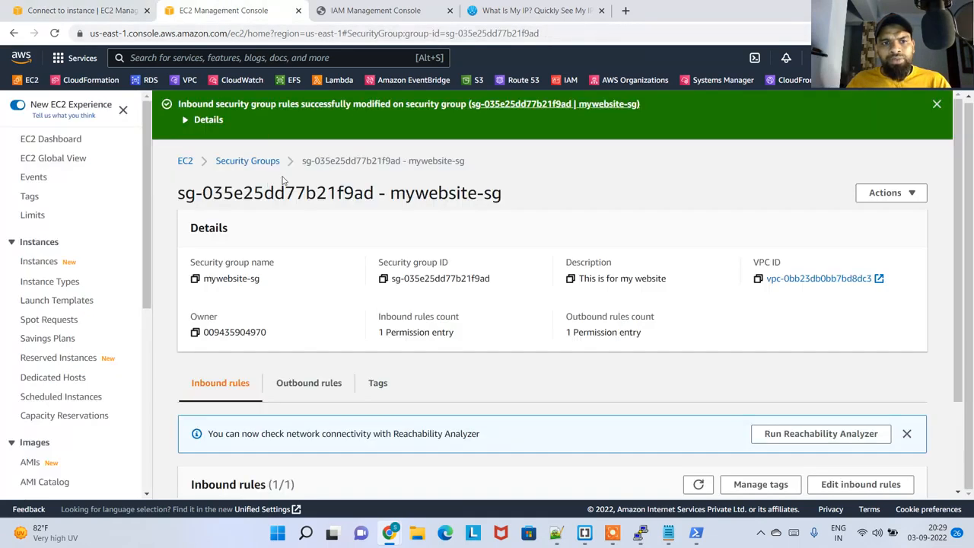
pyautogui.scroll(-2, 371, 329)
pyautogui.click(861, 368)
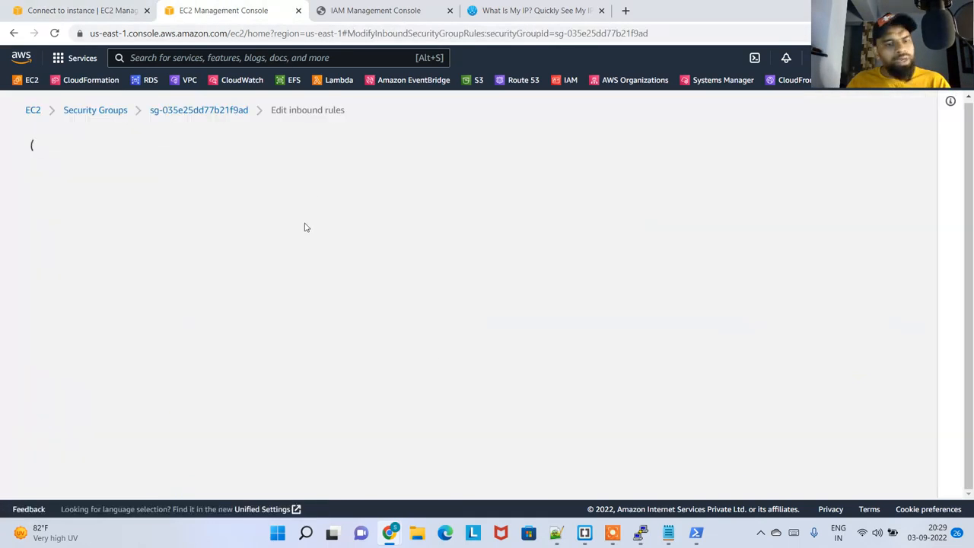
pyautogui.click(603, 302)
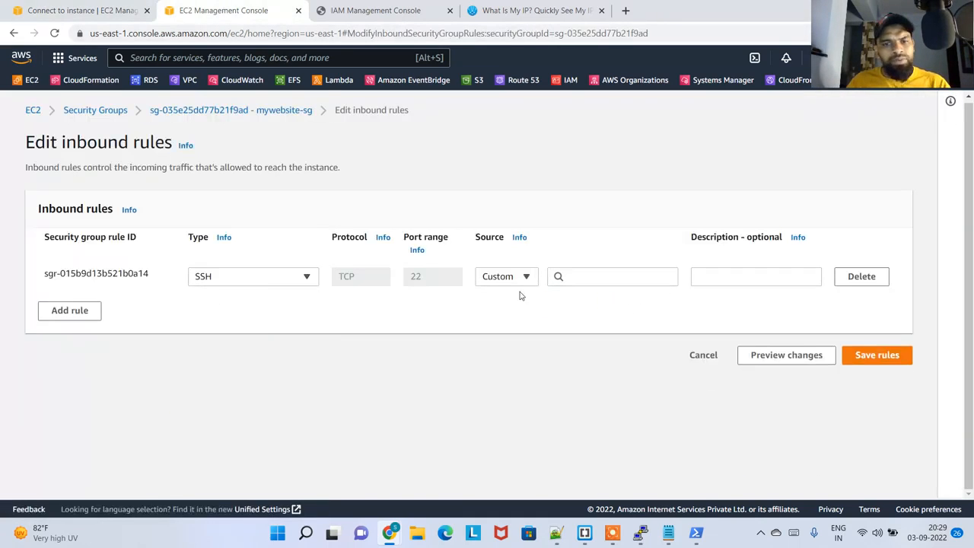
pyautogui.click(574, 279)
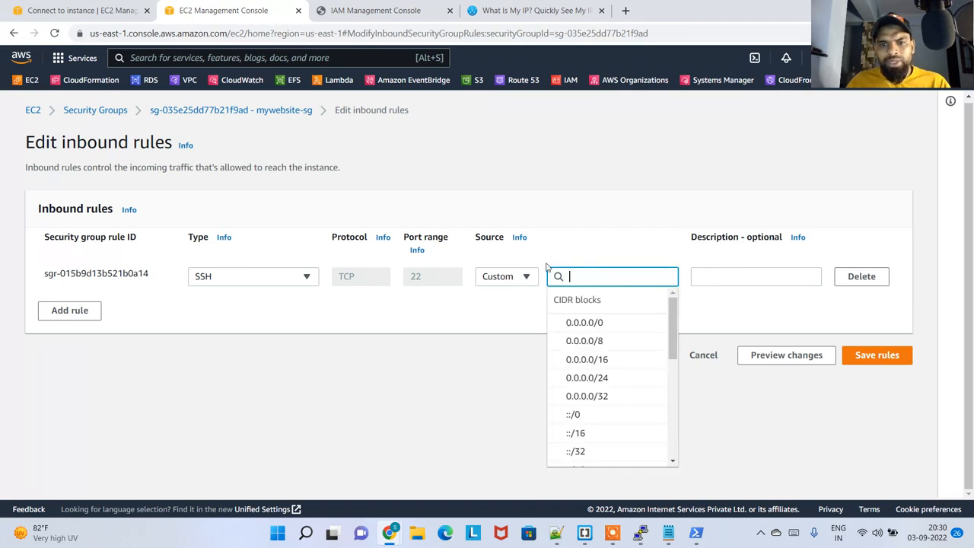
pyautogui.click(524, 274)
pyautogui.click(499, 375)
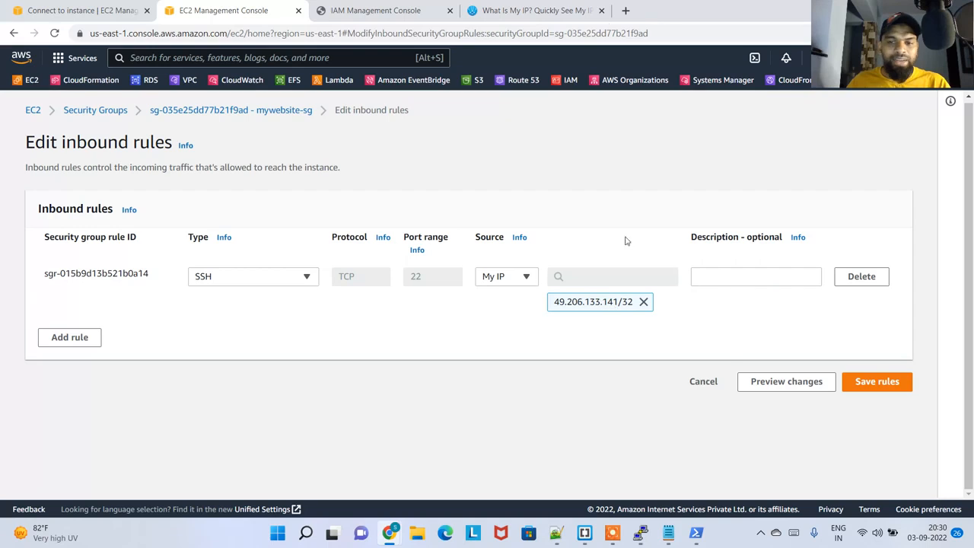
# Compare the SSH rule's source with the public IPv4 address on WhatIsMyIP.com, and save the inbound rules
pyautogui.click(519, 10)
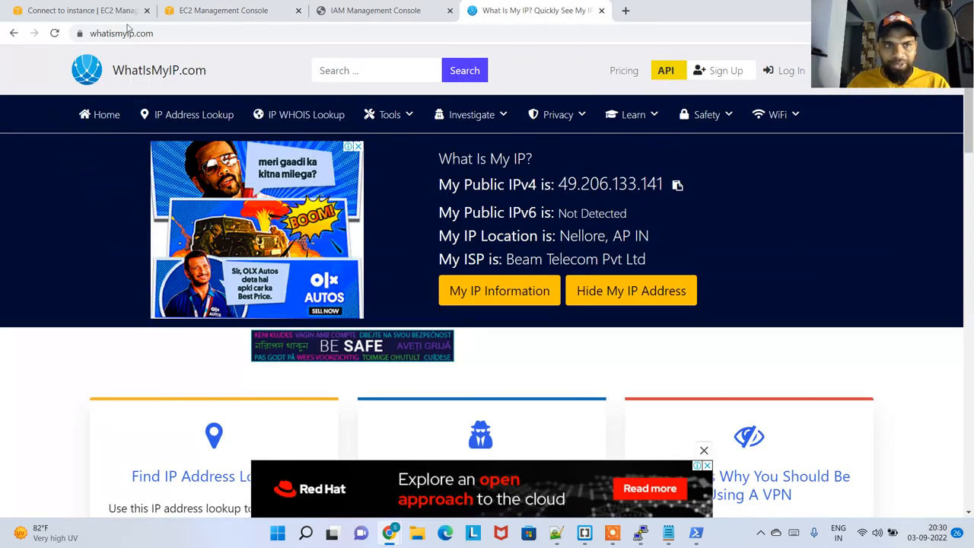
pyautogui.click(91, 10)
pyautogui.click(211, 8)
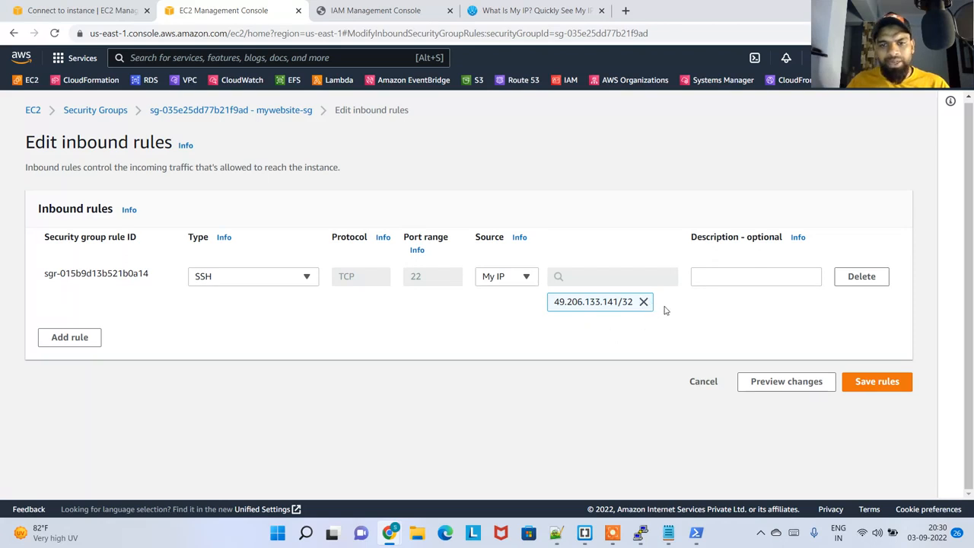
pyautogui.click(867, 384)
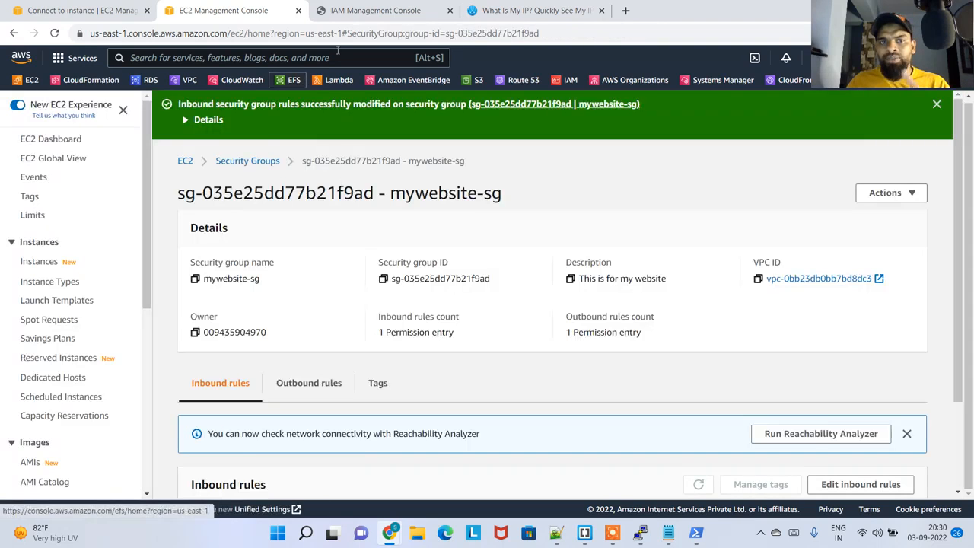
# Reopen mypemwebserver's connection options from its instance summary and start an EC2 Instance Connect session as ec2-user
pyautogui.click(84, 10)
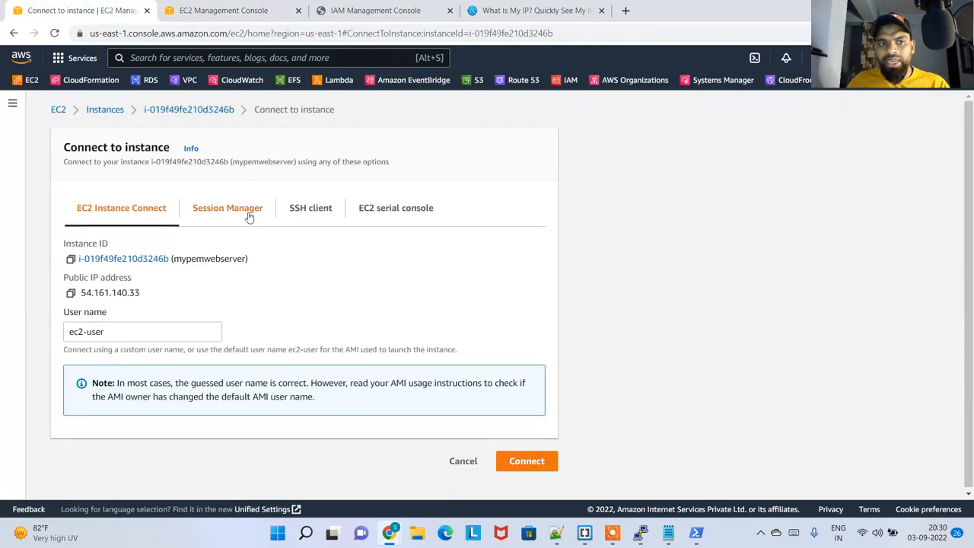
pyautogui.click(214, 210)
pyautogui.click(200, 109)
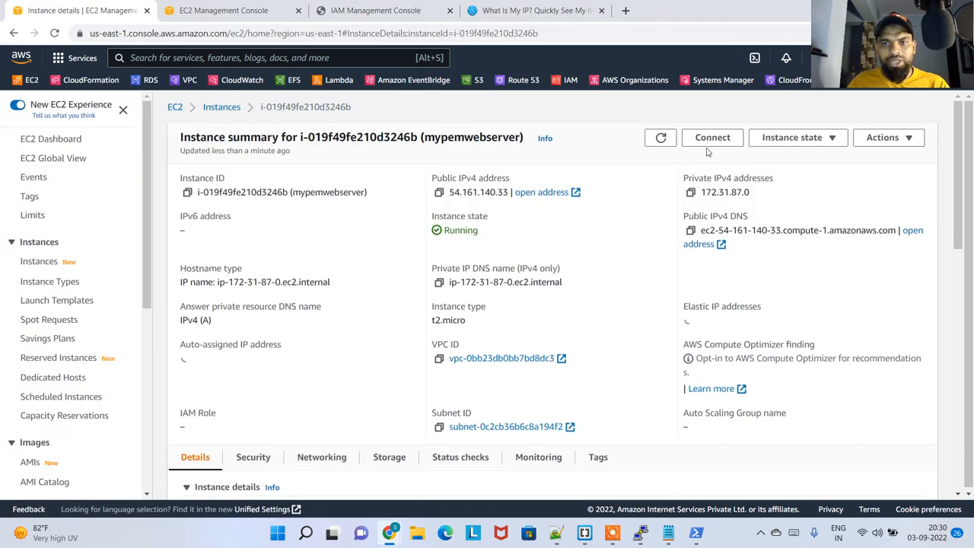
pyautogui.click(713, 137)
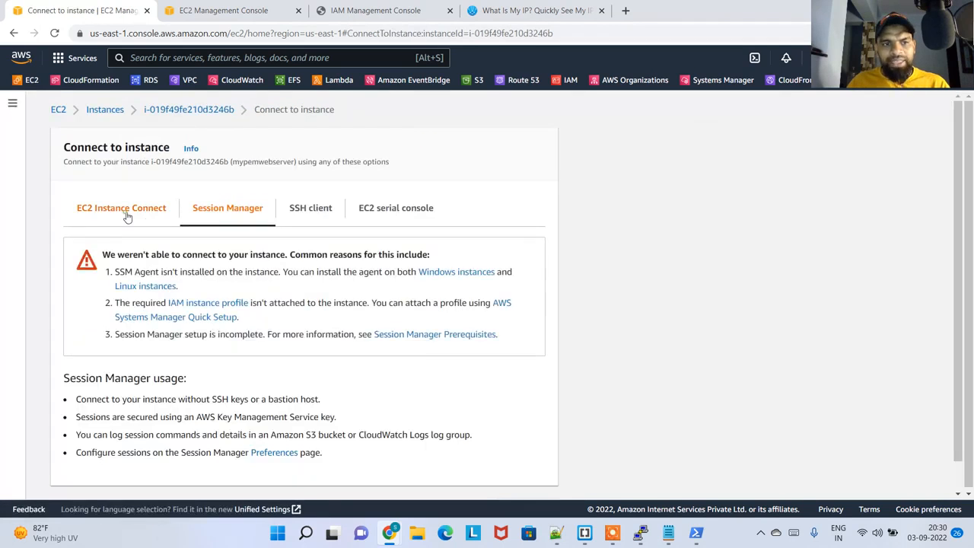
pyautogui.click(124, 212)
pyautogui.click(530, 459)
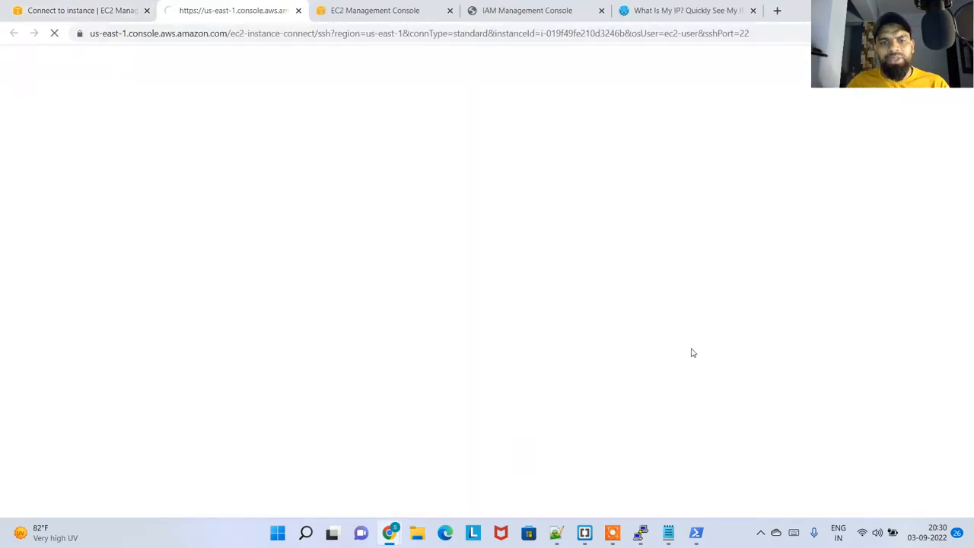
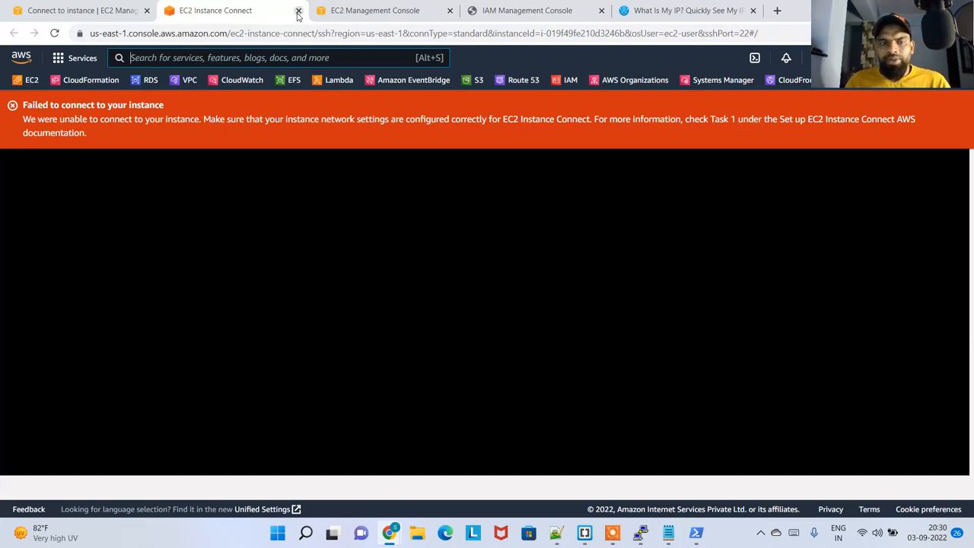
# Close the EC2 Instance Connect session and show mypemwebserver's SSH client instructions alongside the PowerShell SSH session
pyautogui.click(298, 14)
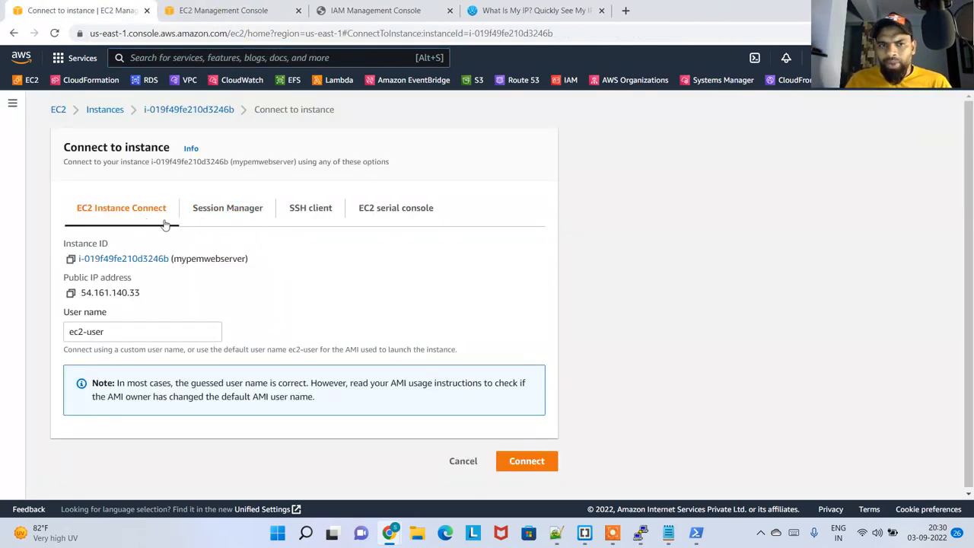
pyautogui.click(306, 217)
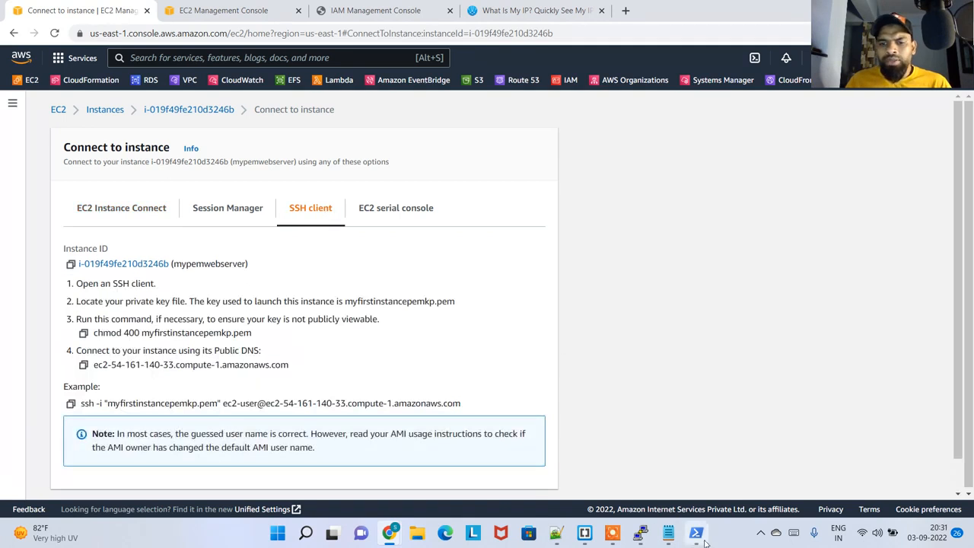
pyautogui.click(696, 532)
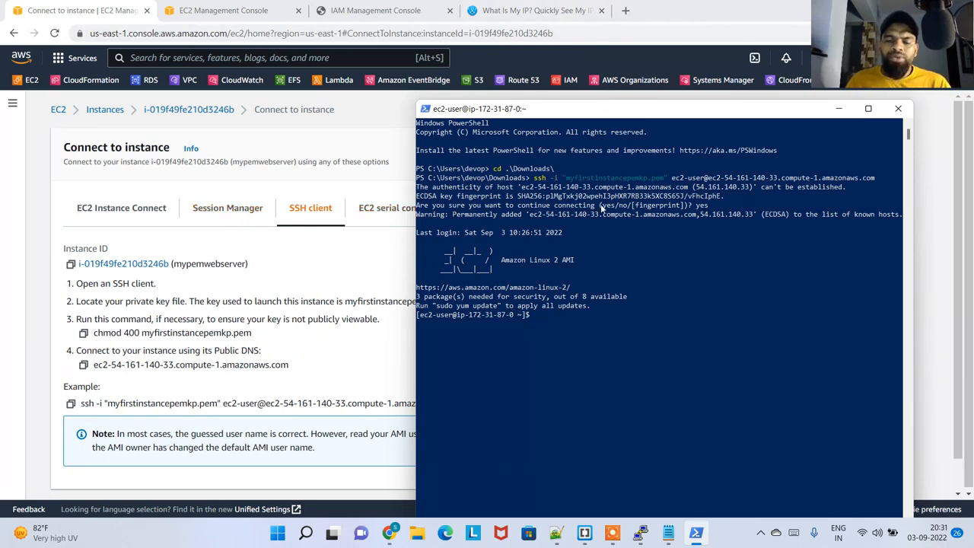
# Disconnect the computer from its current Wi-Fi network and connect it to the DevOps network
pyautogui.click(864, 532)
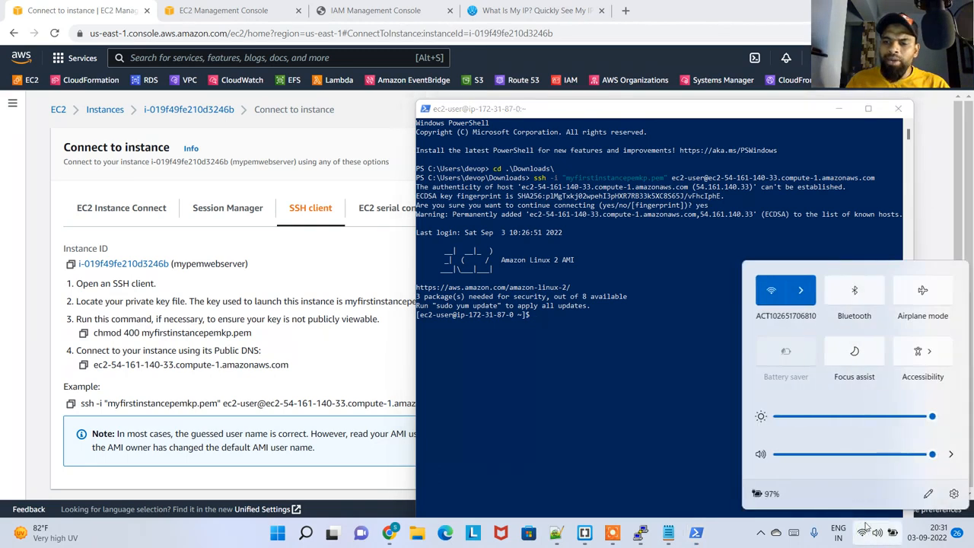
pyautogui.click(801, 290)
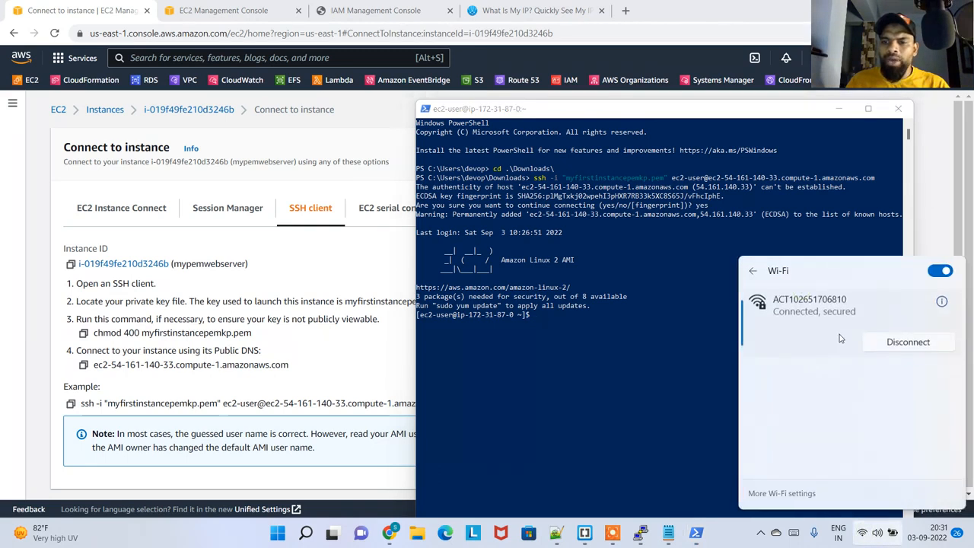
pyautogui.click(898, 342)
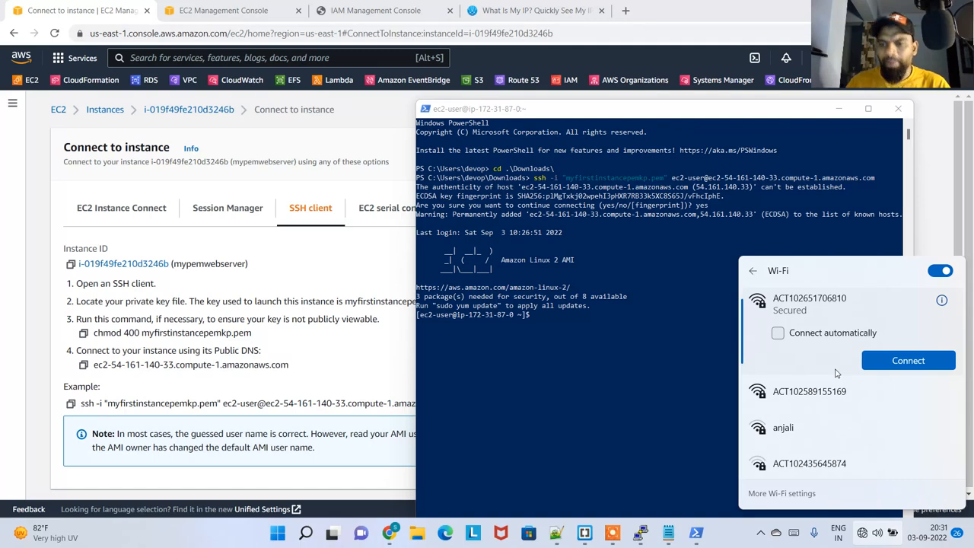
pyautogui.click(940, 270)
pyautogui.click(939, 271)
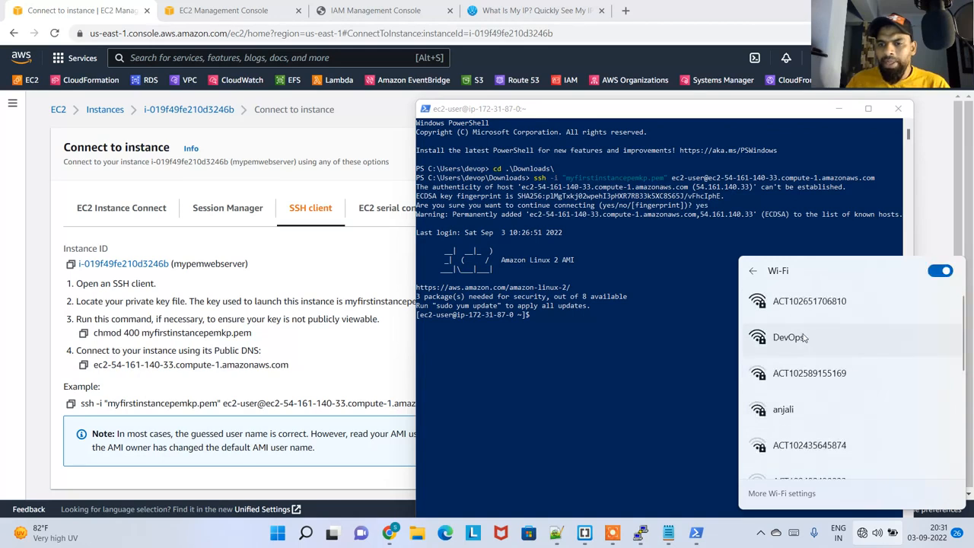
pyautogui.click(876, 339)
pyautogui.click(930, 395)
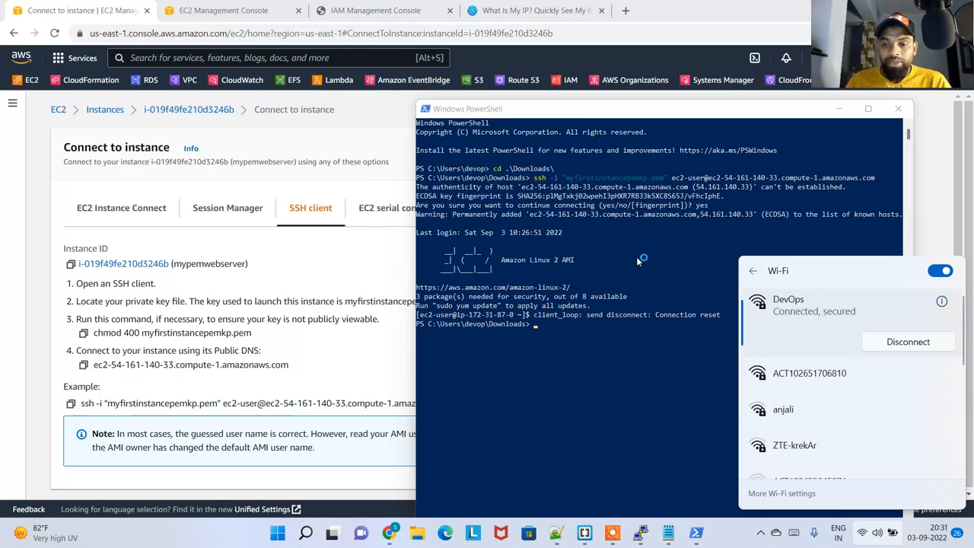
# Reload WhatIsMyIP.com and copy the public IPv4 address
pyautogui.click(630, 10)
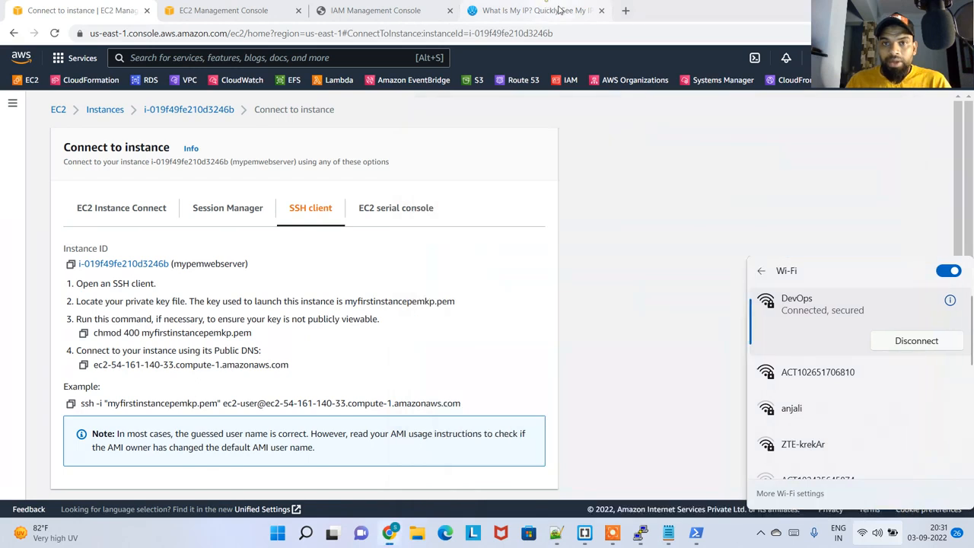
pyautogui.click(533, 11)
pyautogui.click(54, 33)
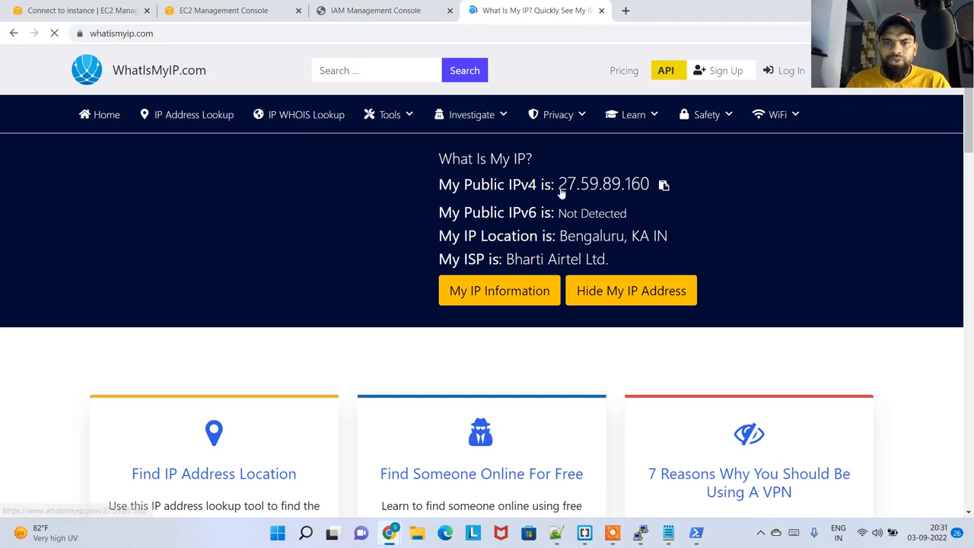
pyautogui.click(662, 188)
pyautogui.click(596, 105)
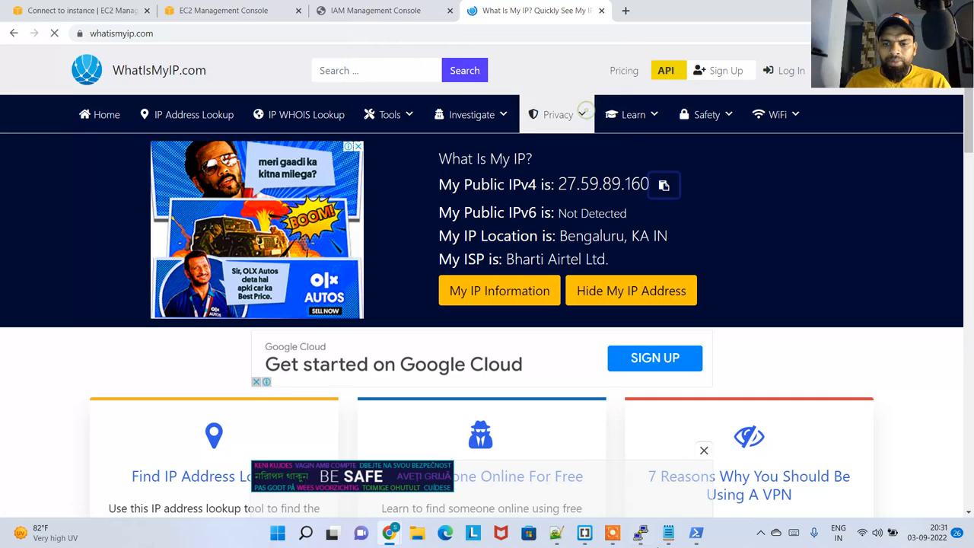
pyautogui.click(668, 533)
pyautogui.press('Return')
pyautogui.write('changed:')
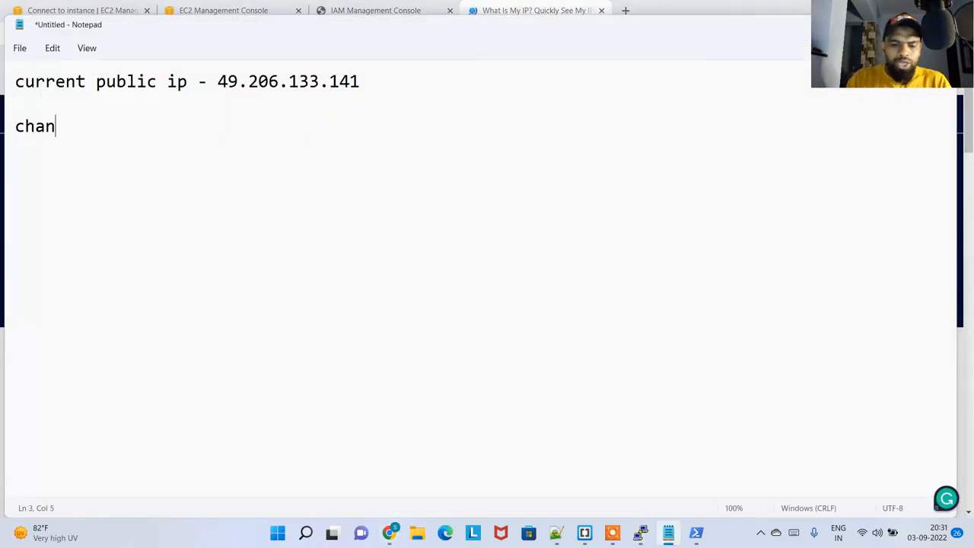
pyautogui.press('Return')
pyautogui.press('Return')
pyautogui.hotkey('ctrl', 'v')
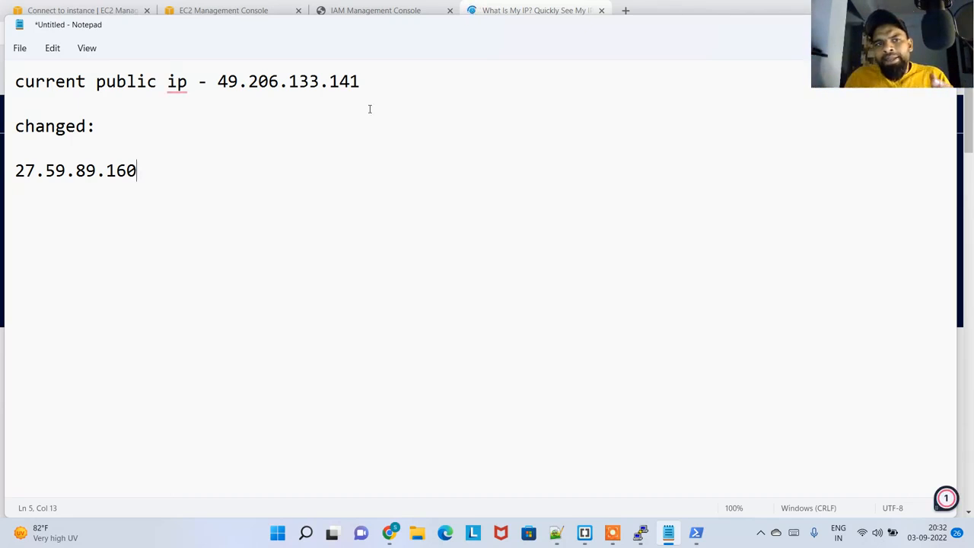
# Check the source address of mywebsite-sg's inbound SSH rule in the EC2 console
pyautogui.click(270, 11)
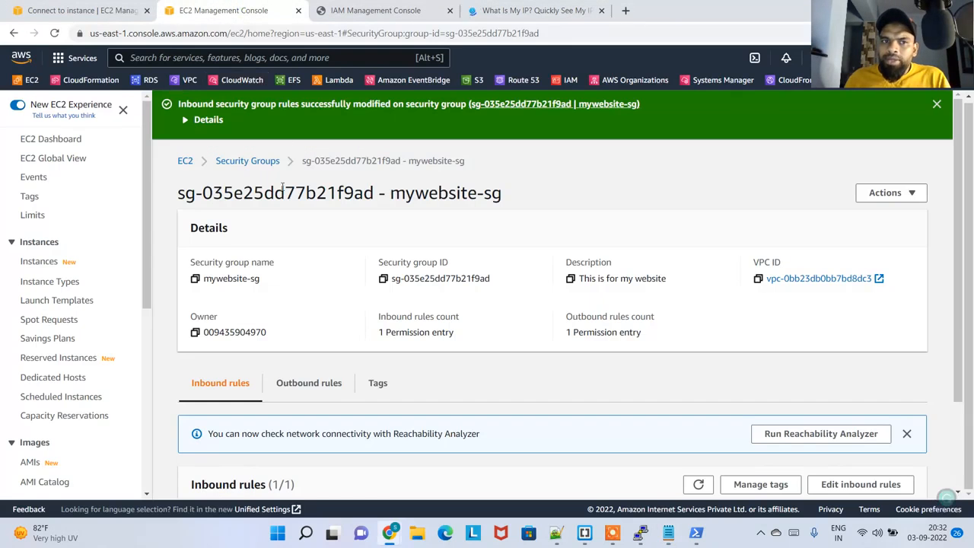
pyautogui.scroll(-2, 315, 198)
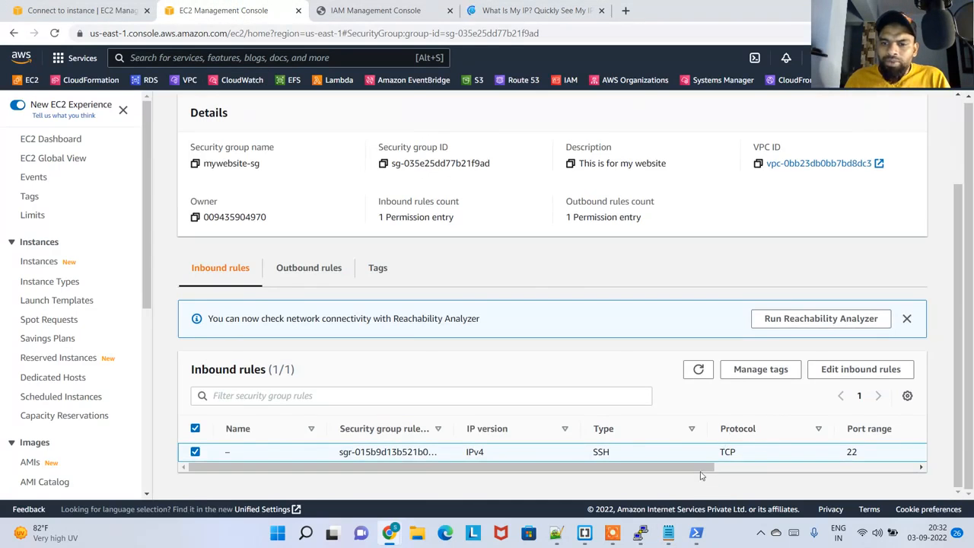
pyautogui.hscroll(3, 798, 468)
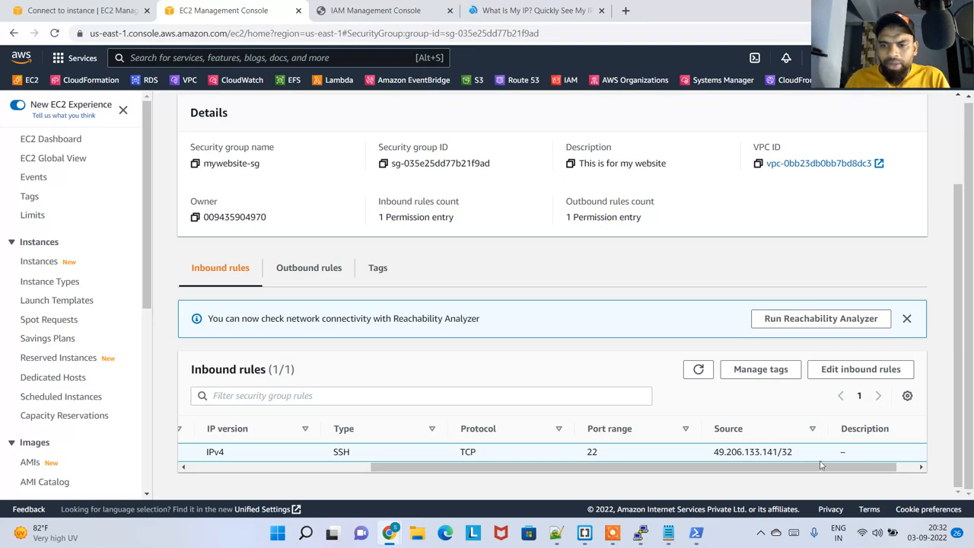
pyautogui.moveTo(787, 452); pyautogui.dragTo(714, 452)
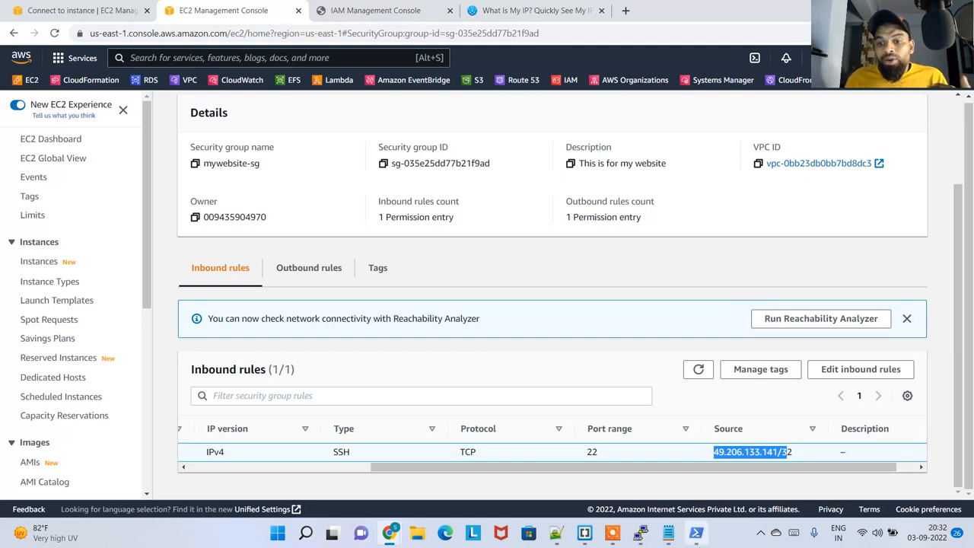
pyautogui.click(696, 533)
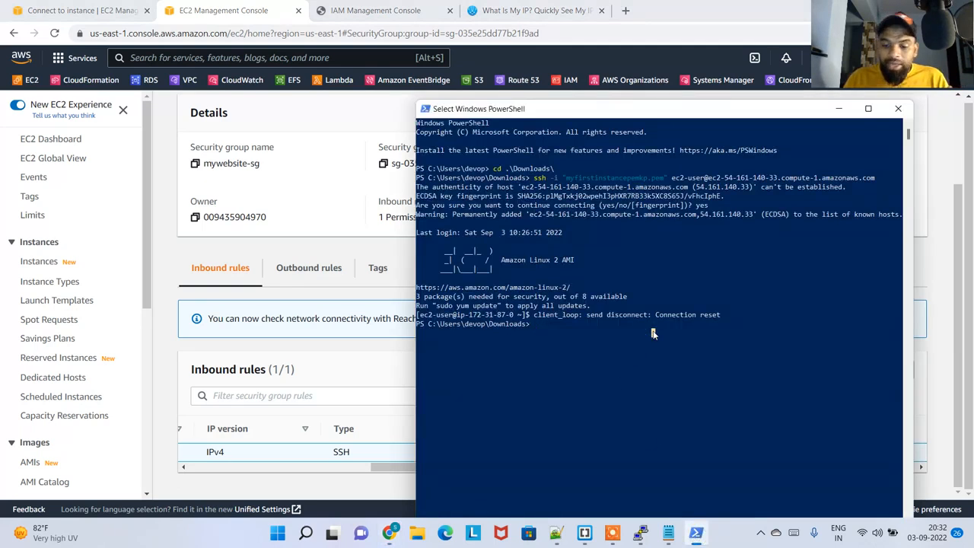
pyautogui.press('Up')
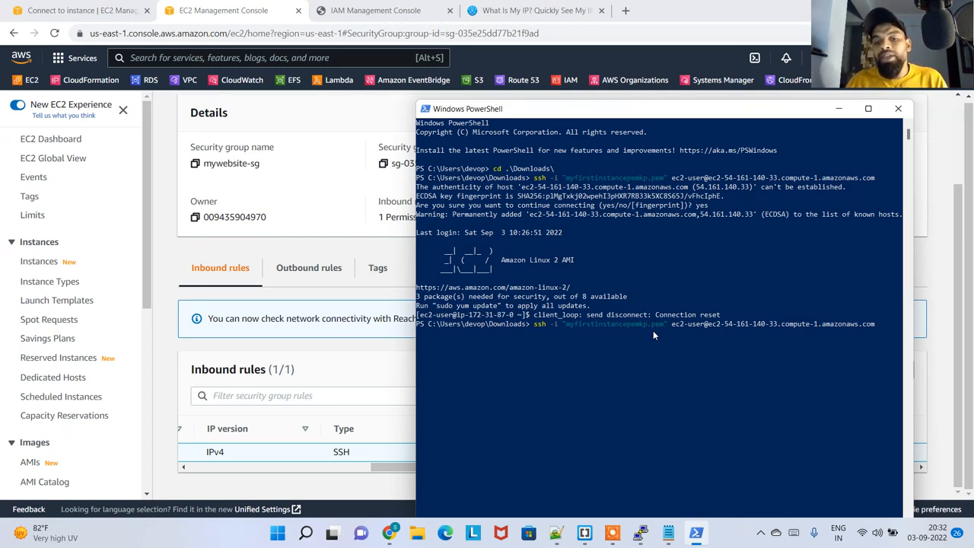
# Compare the changed public IP noted in Notepad with the source of mywebsite-sg's inbound SSH rule
pyautogui.click(668, 533)
pyautogui.click(669, 533)
pyautogui.click(668, 533)
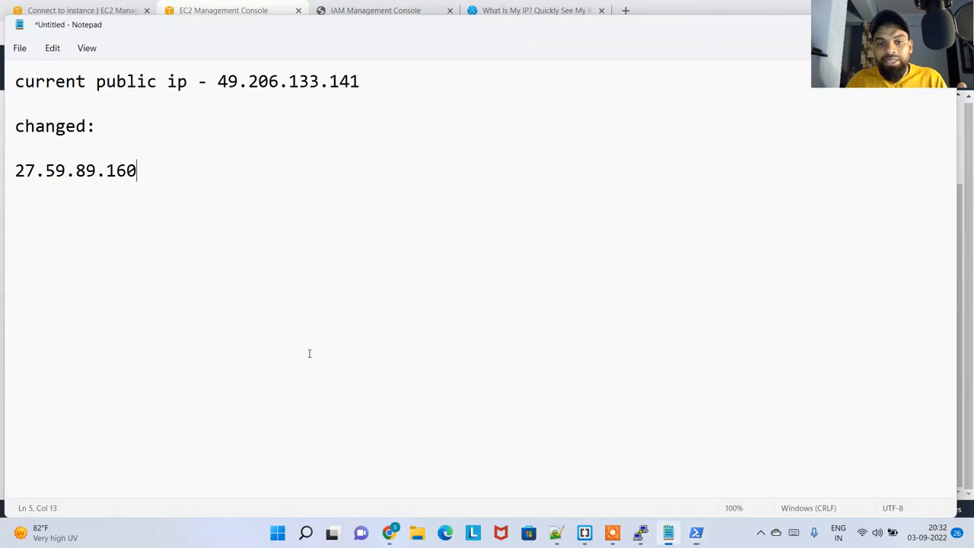
pyautogui.doubleClick(137, 174)
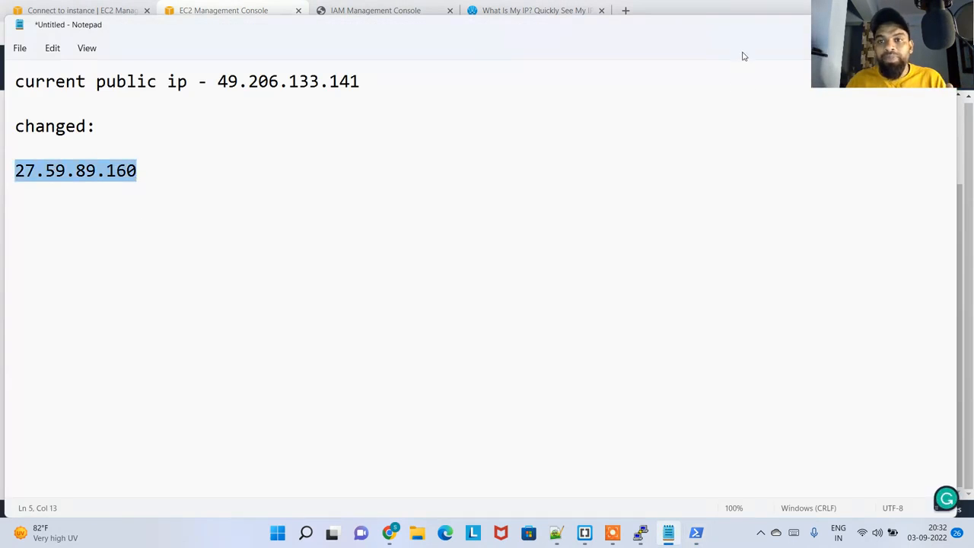
pyautogui.click(685, 13)
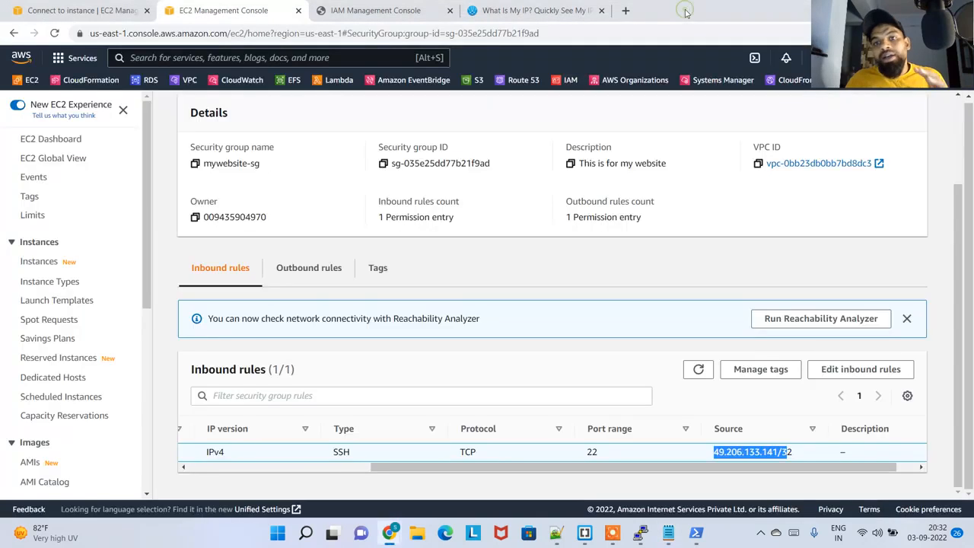
pyautogui.click(754, 454)
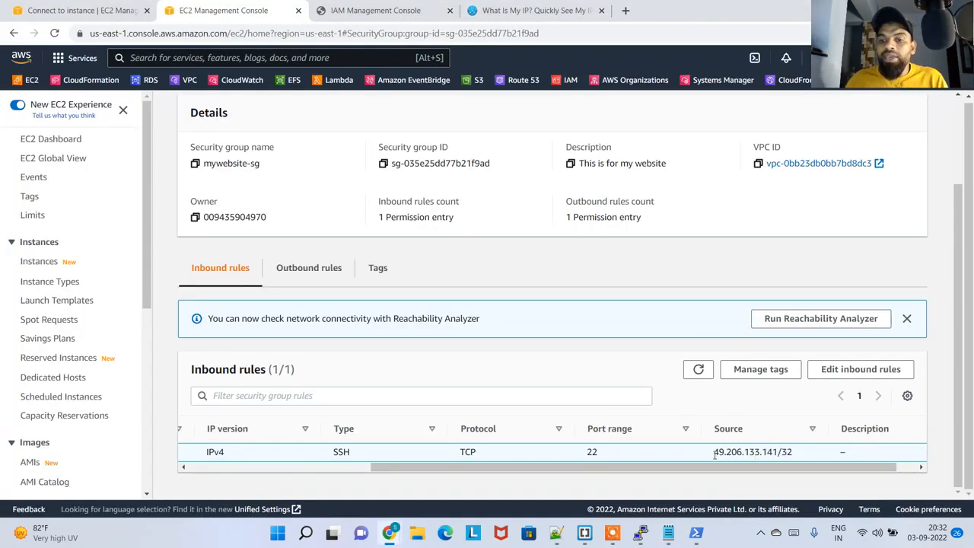
pyautogui.moveTo(715, 454); pyautogui.dragTo(793, 457)
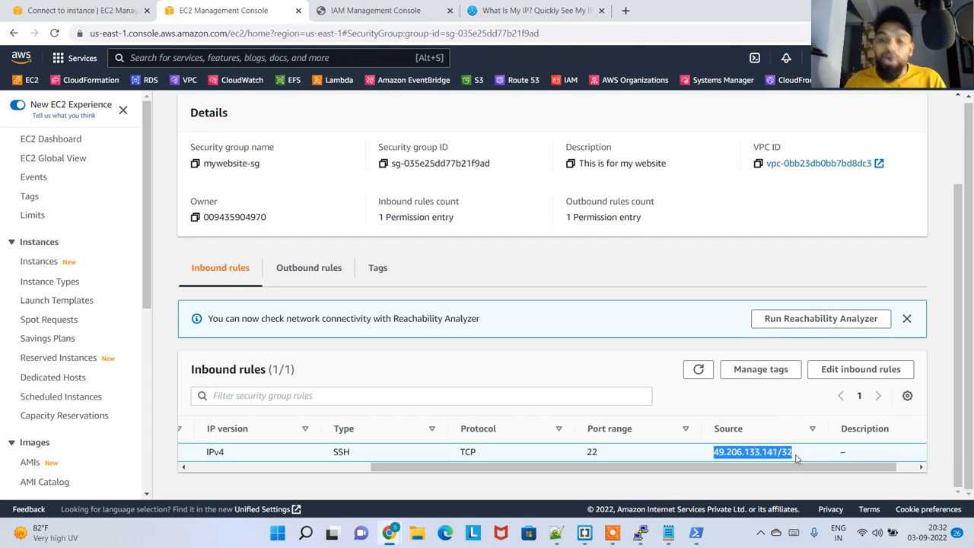
# Examine the output of the latest SSH connection attempt on port 22 in PowerShell
pyautogui.click(695, 535)
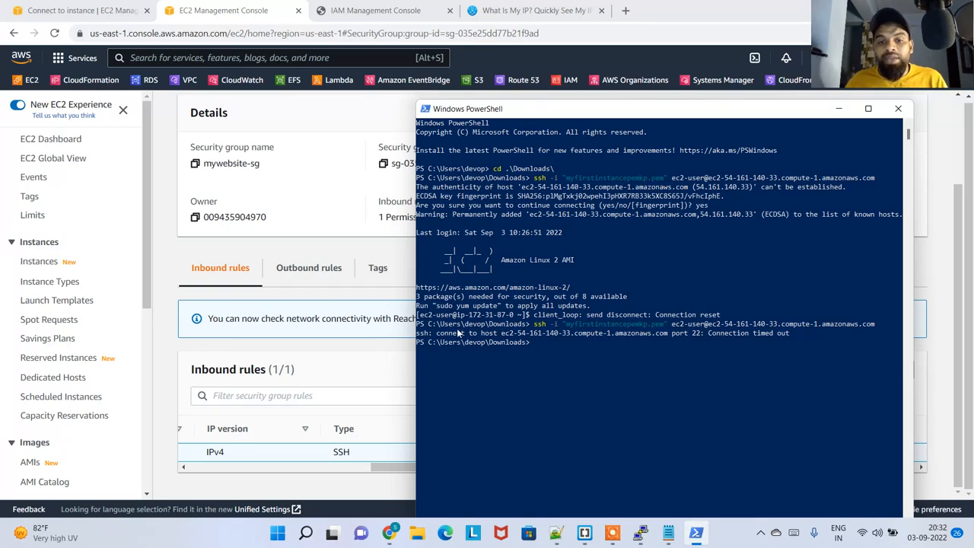
pyautogui.moveTo(457, 333); pyautogui.dragTo(702, 335)
pyautogui.moveTo(775, 336); pyautogui.dragTo(796, 336)
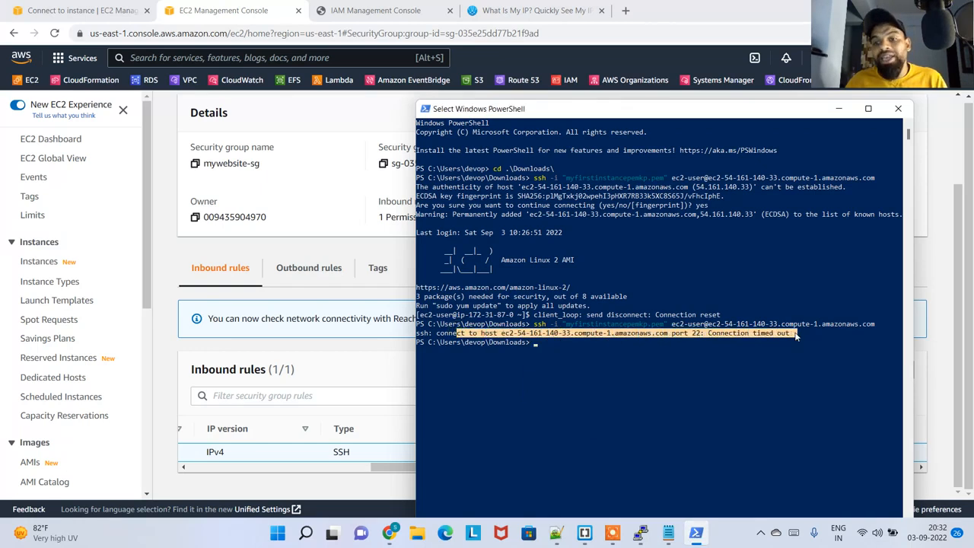
pyautogui.click(724, 23)
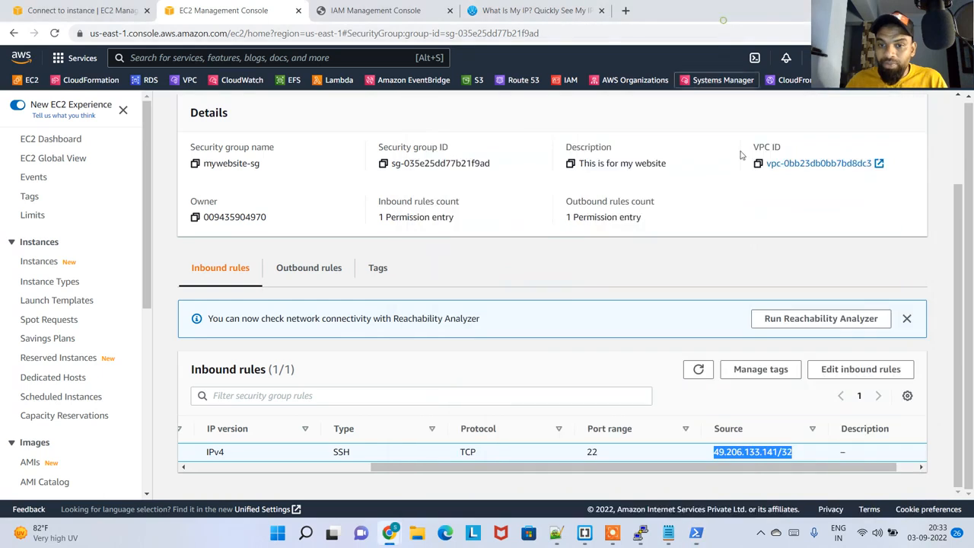
pyautogui.click(853, 378)
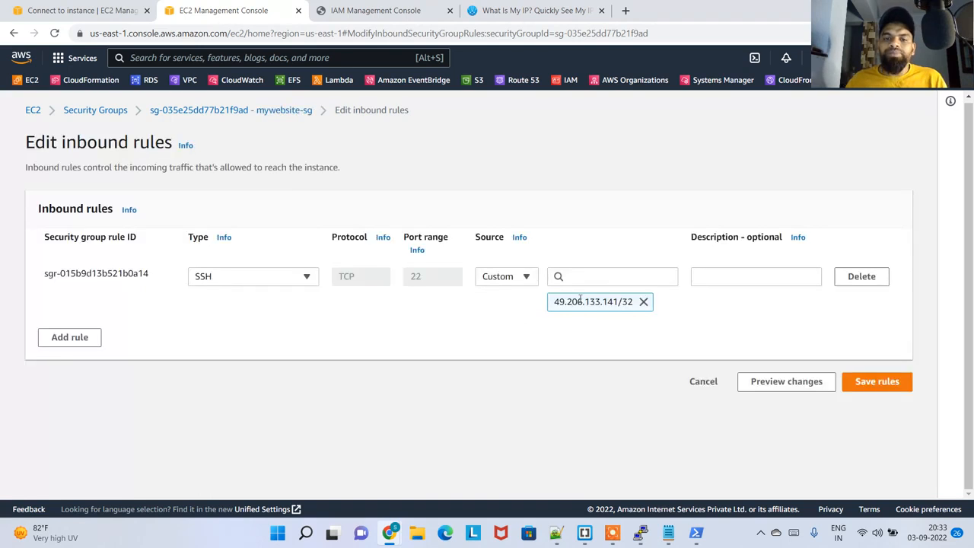
pyautogui.click(643, 302)
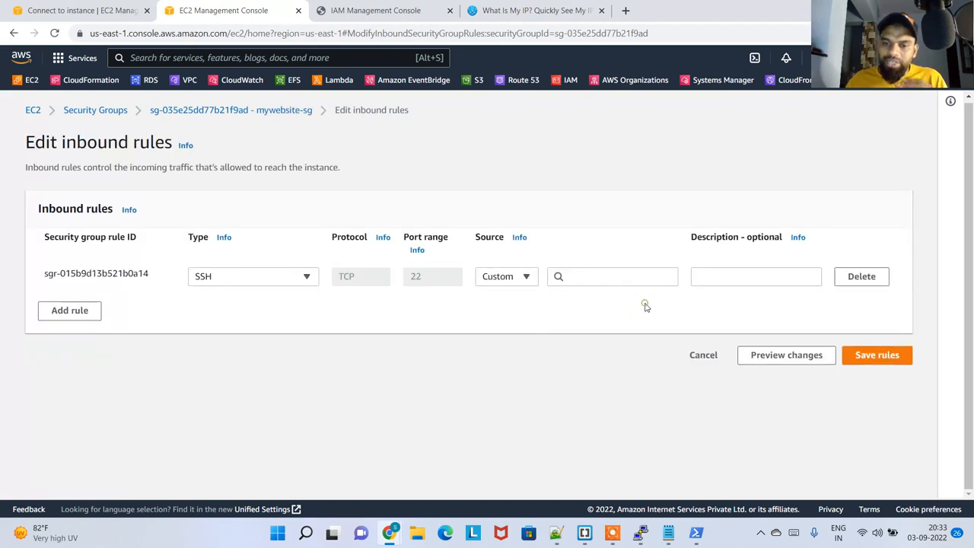
pyautogui.click(515, 276)
pyautogui.click(511, 376)
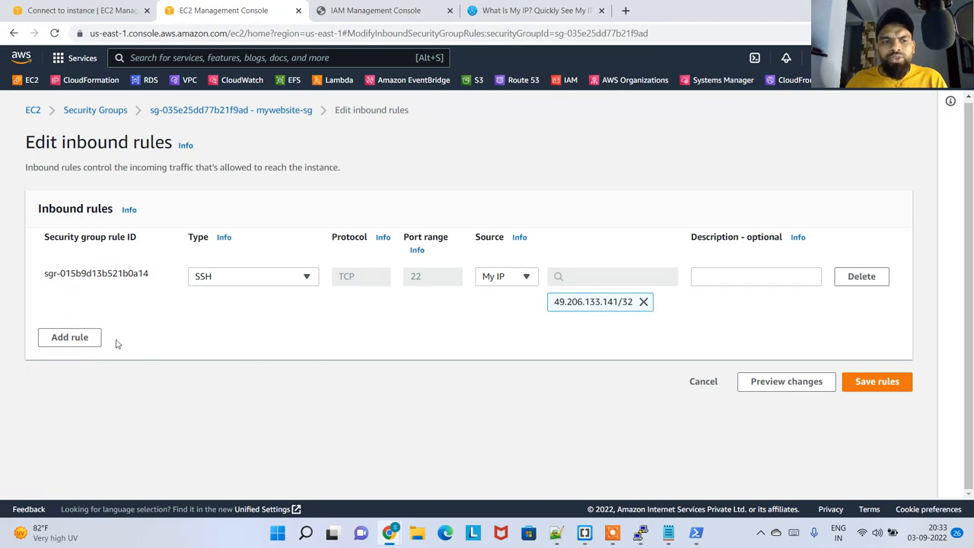
pyautogui.click(73, 344)
pyautogui.click(247, 329)
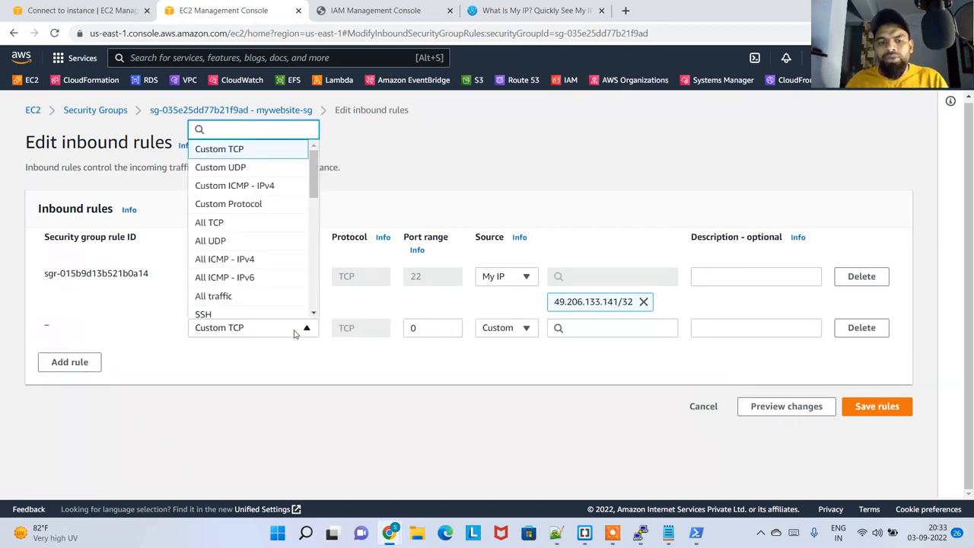
pyautogui.write('ssh')
pyautogui.click(287, 308)
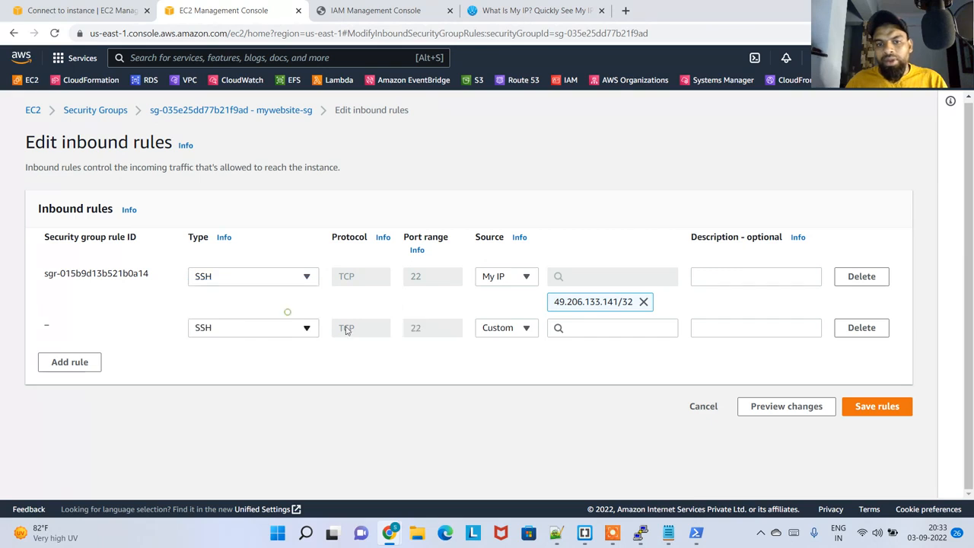
pyautogui.click(514, 333)
pyautogui.click(524, 429)
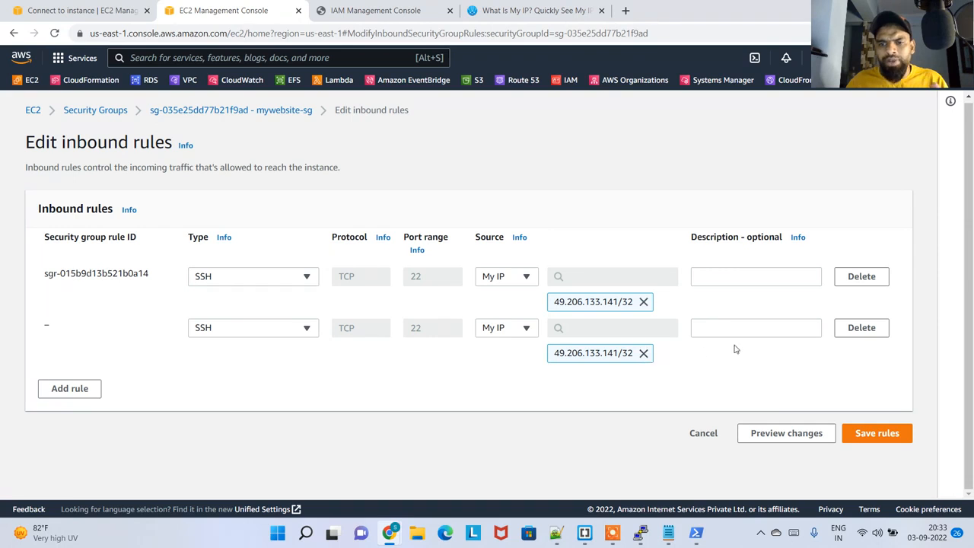
pyautogui.click(704, 433)
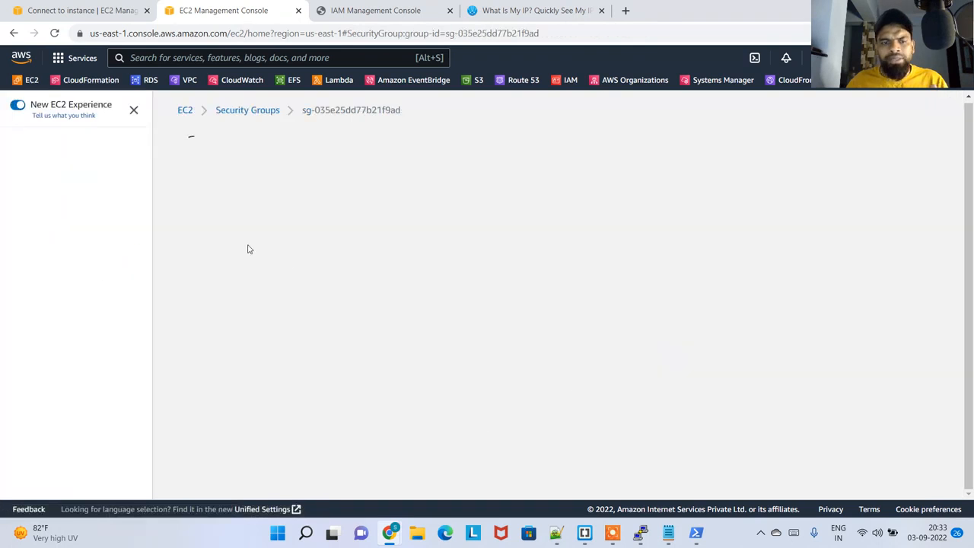
pyautogui.scroll(-1, 319, 361)
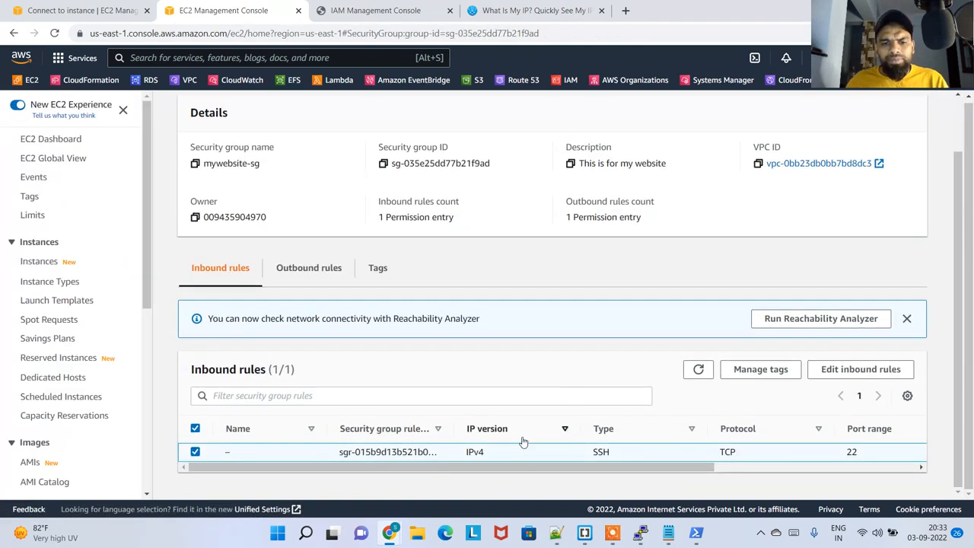
pyautogui.click(888, 370)
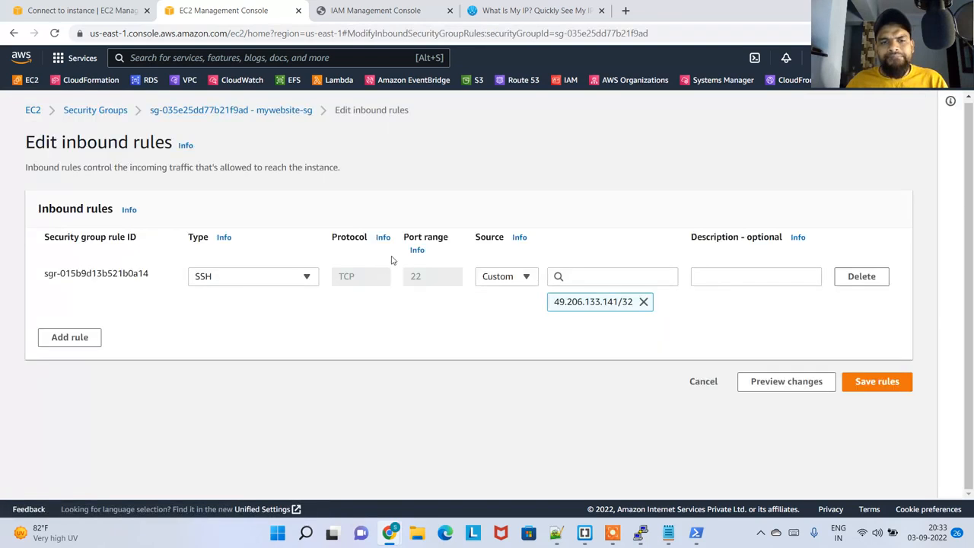
pyautogui.click(644, 302)
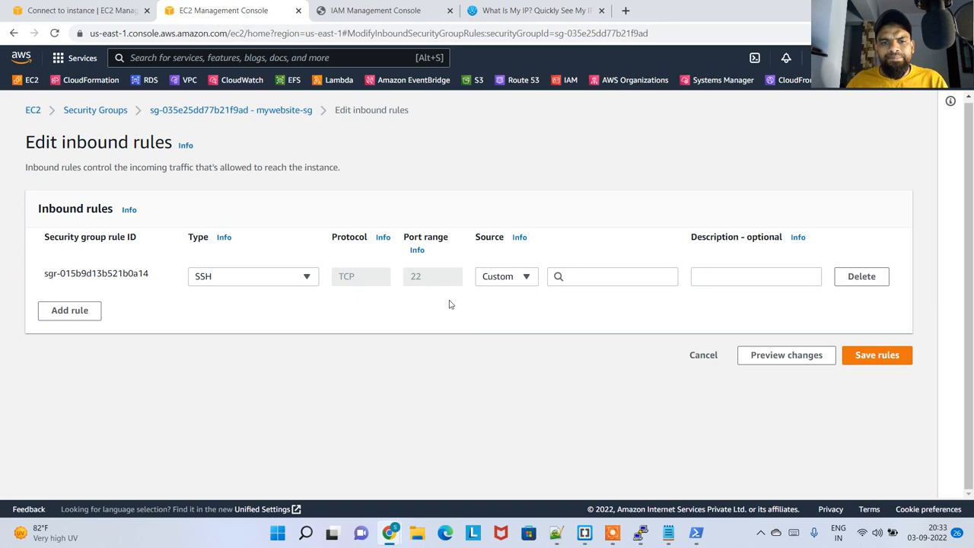
pyautogui.click(513, 283)
pyautogui.click(520, 373)
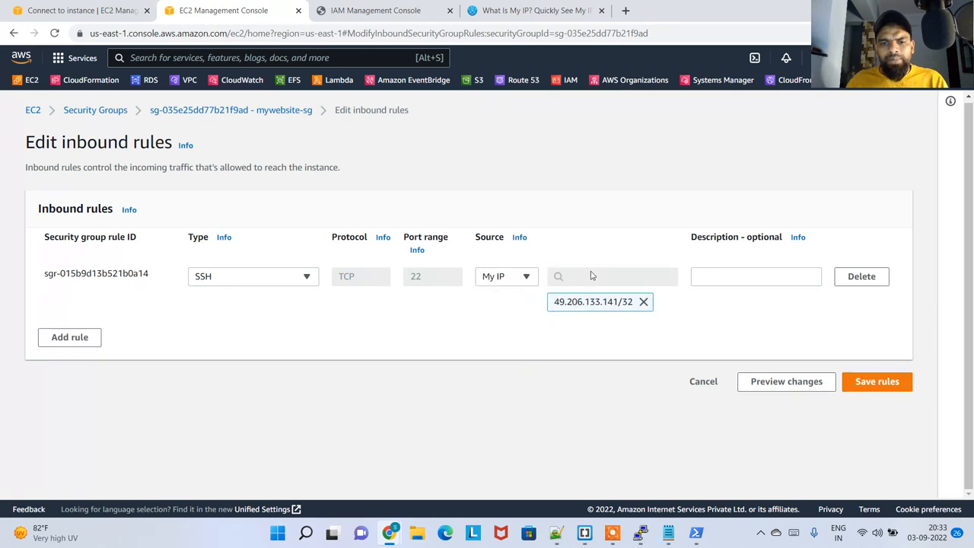
pyautogui.click(644, 302)
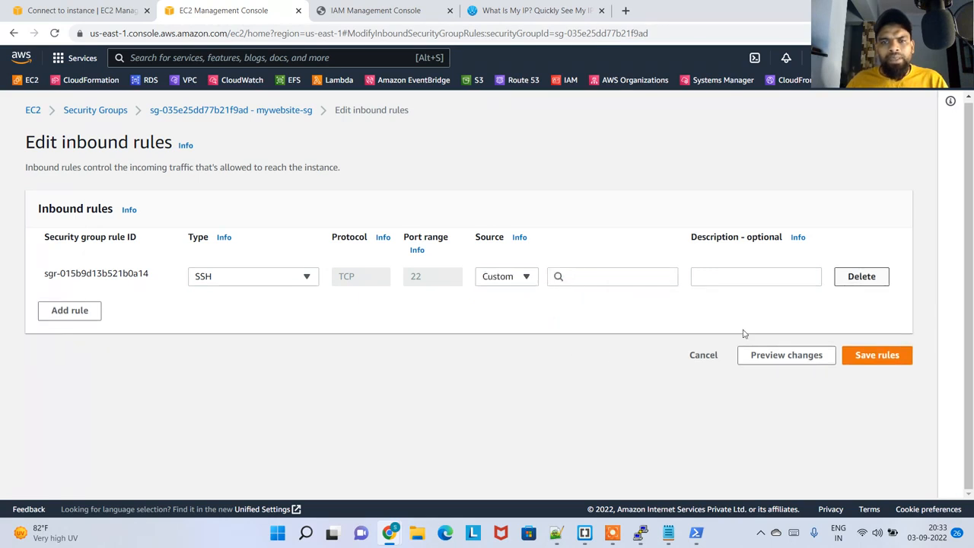
pyautogui.click(698, 355)
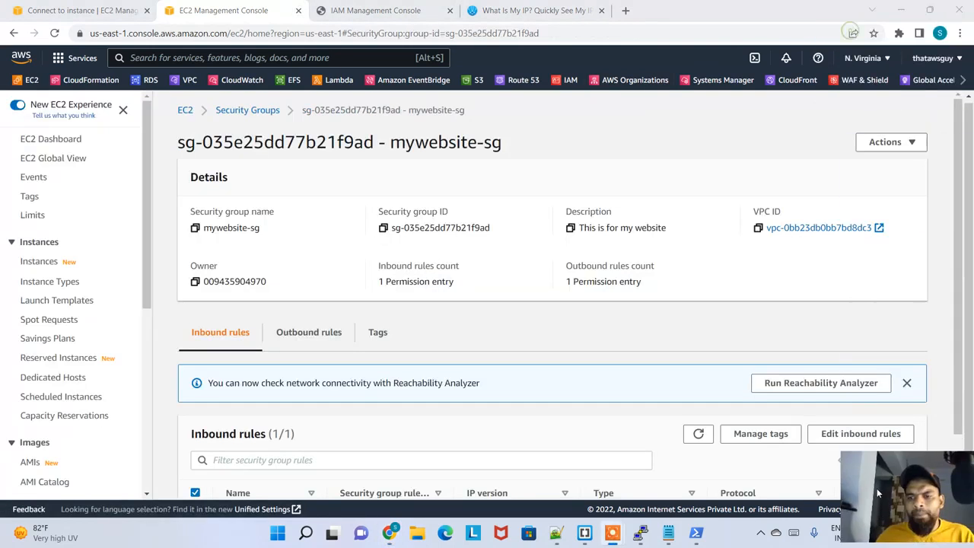
# Sign out of the AWS console and close the Connect to instance page
pyautogui.click(933, 57)
pyautogui.click(913, 293)
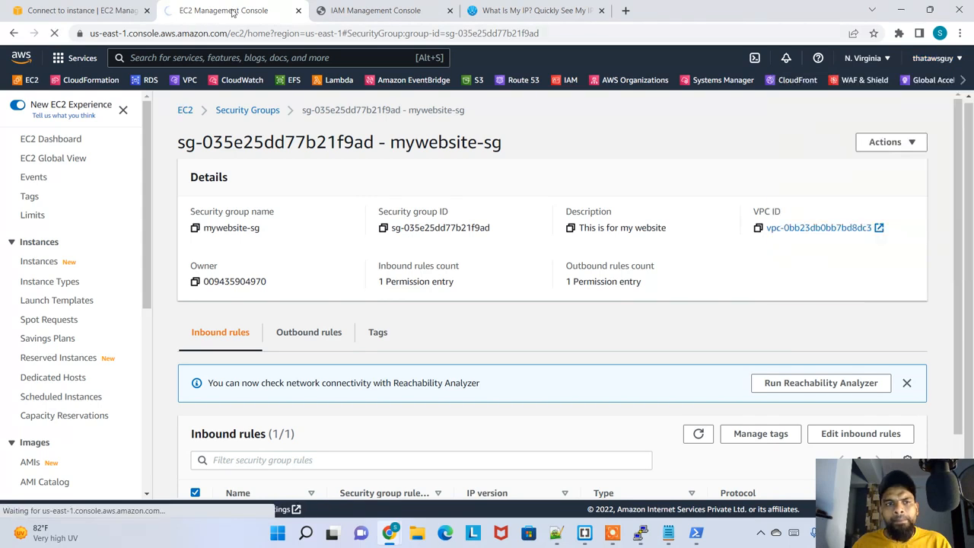
pyautogui.click(147, 10)
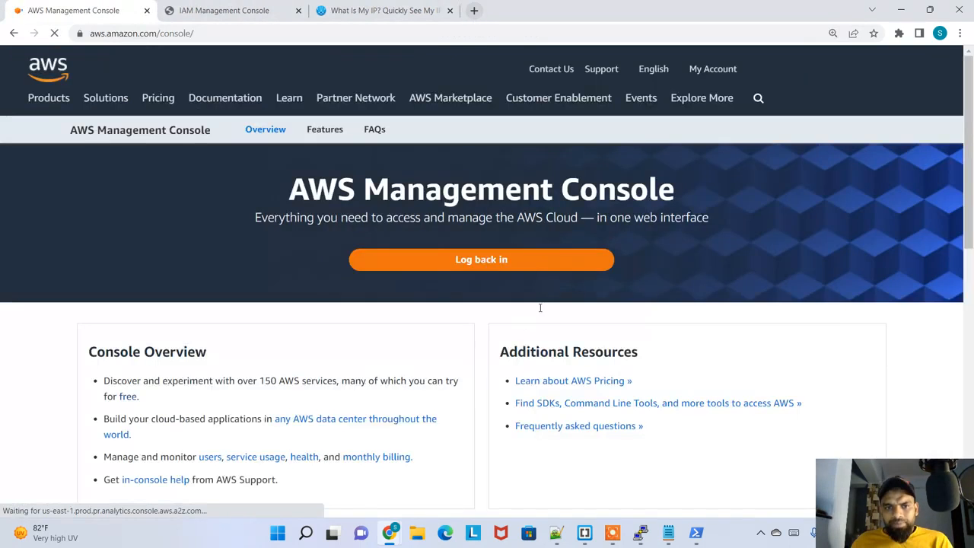
# Log back in to the AWS Management Console as root user, entering the root user's email address and account password
pyautogui.click(483, 261)
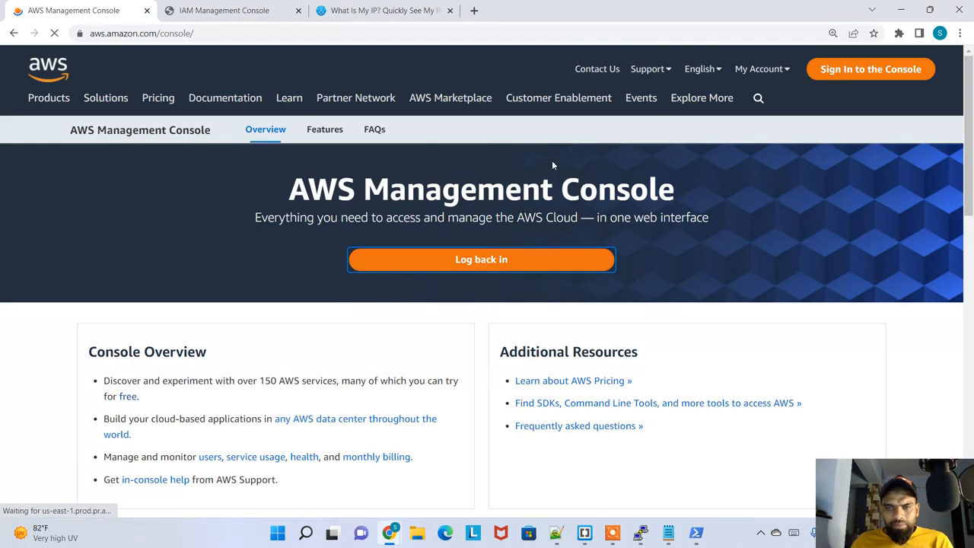
pyautogui.click(501, 259)
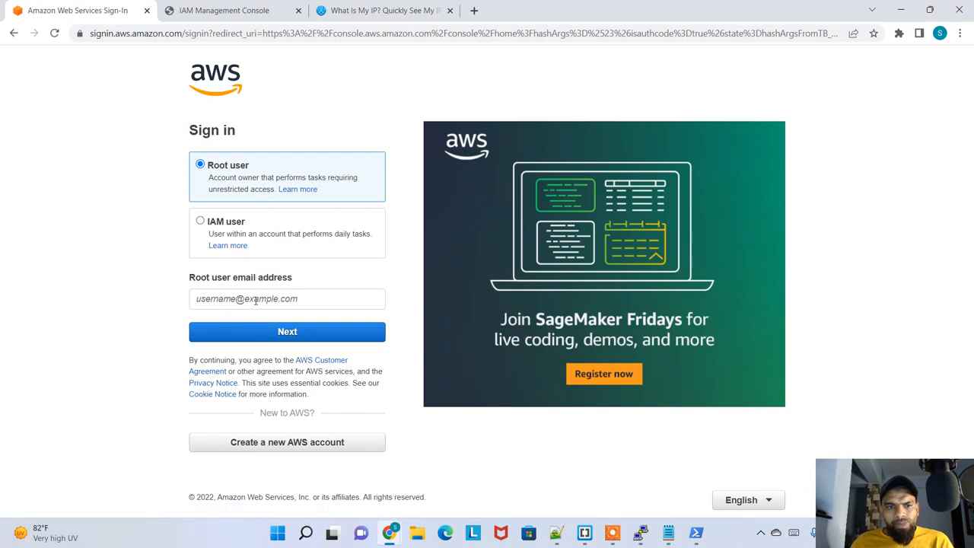
pyautogui.click(258, 297)
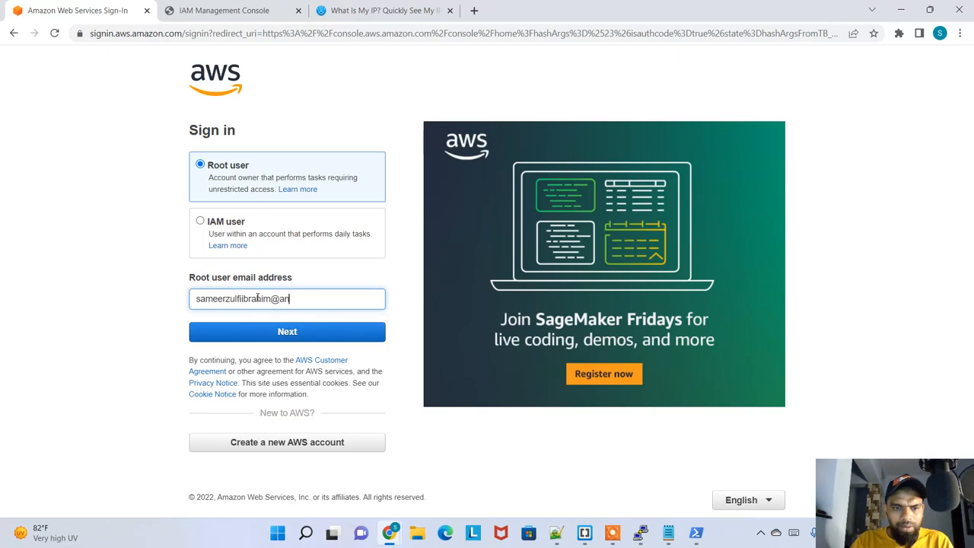
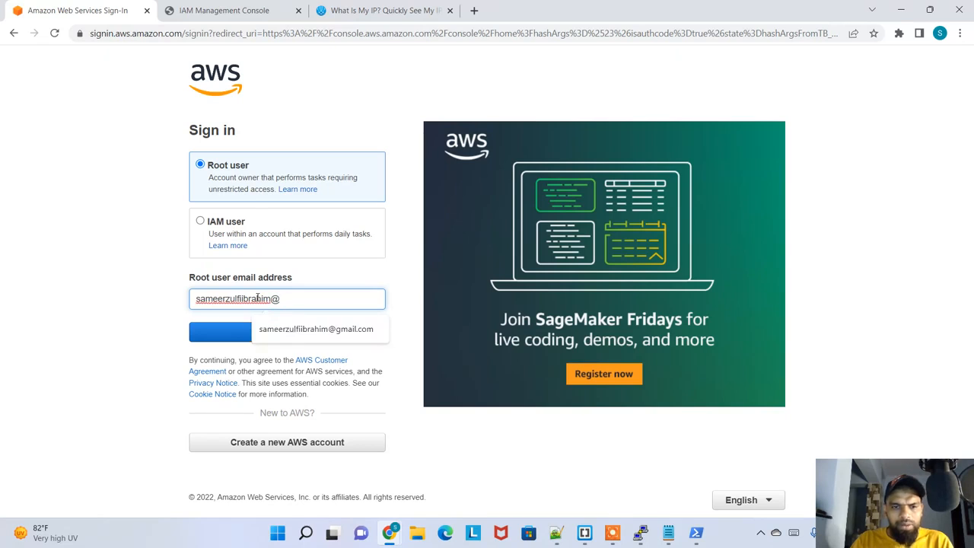
pyautogui.press('Return')
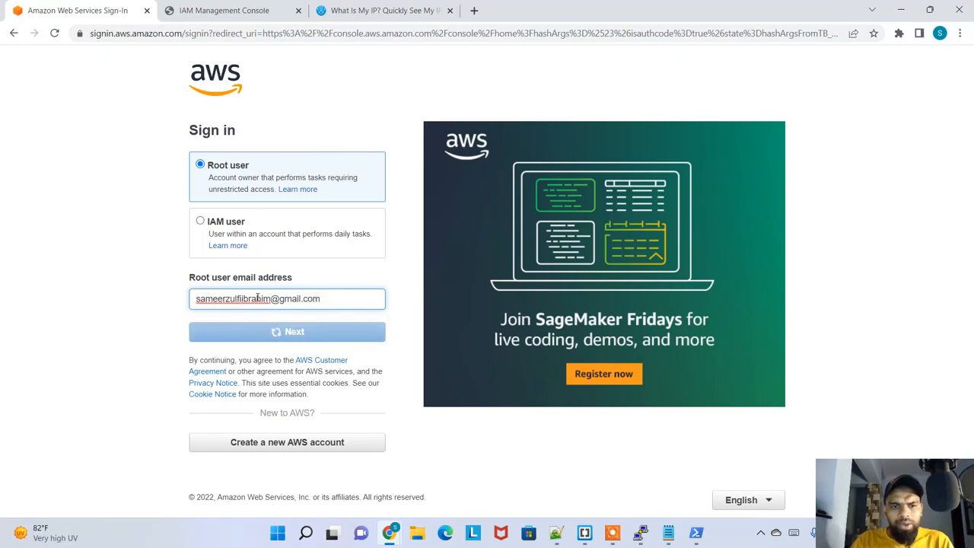
pyautogui.write('***********')
pyautogui.press('Return')
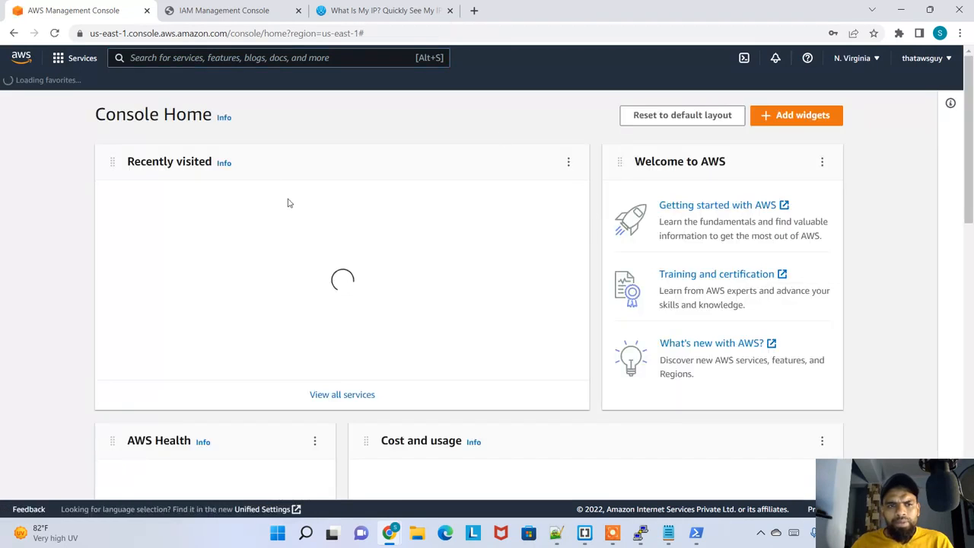
# Open the inbound rules of the mywebsite-sg security group in EC2
pyautogui.click(143, 202)
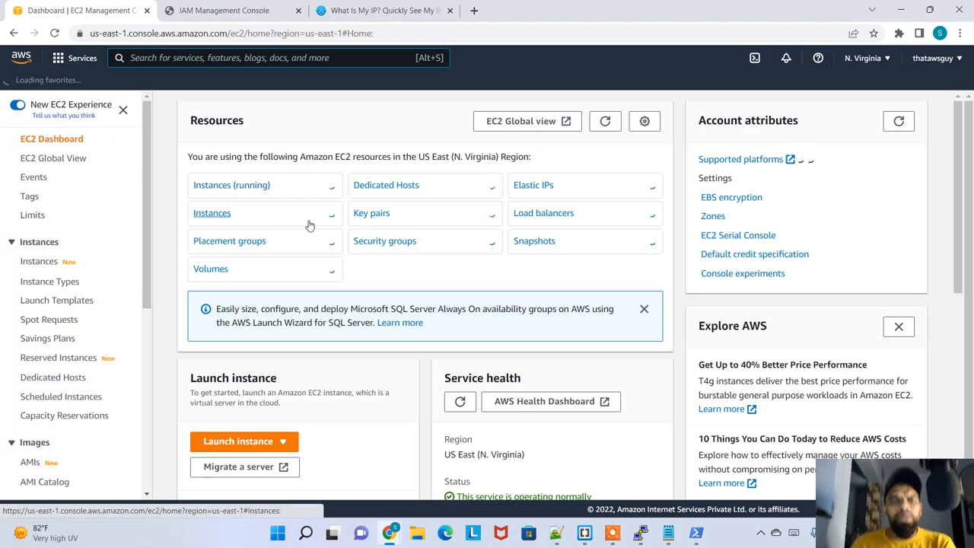
pyautogui.click(250, 191)
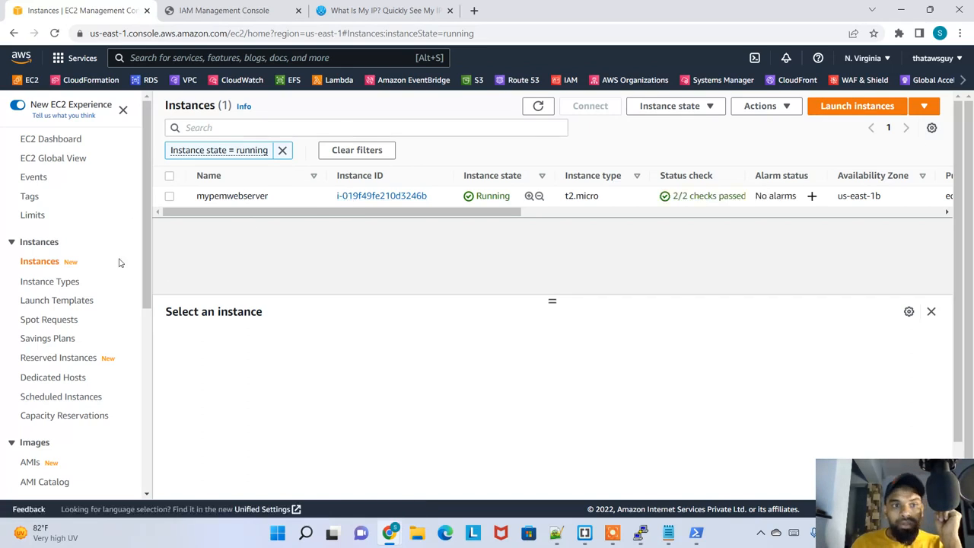
pyautogui.scroll(-4, 78, 325)
pyautogui.click(46, 299)
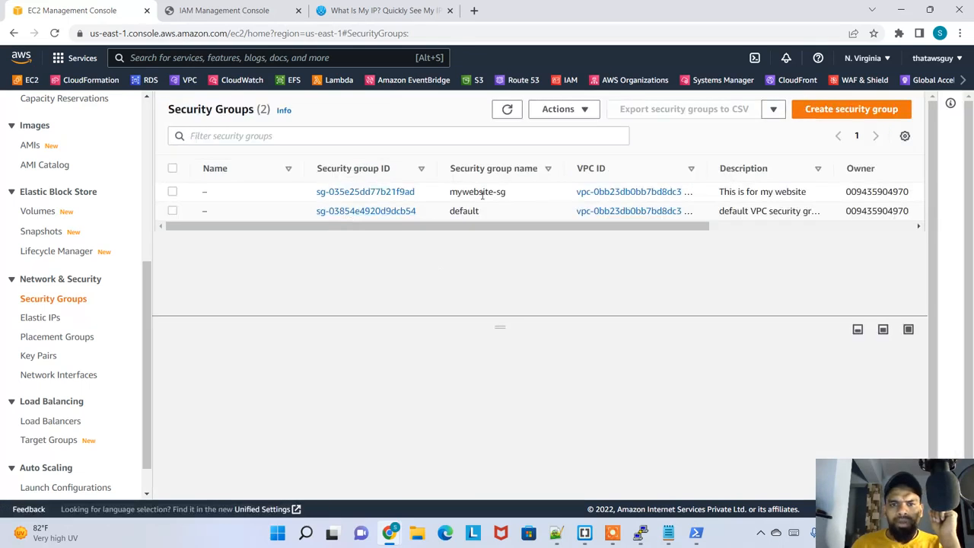
pyautogui.click(373, 193)
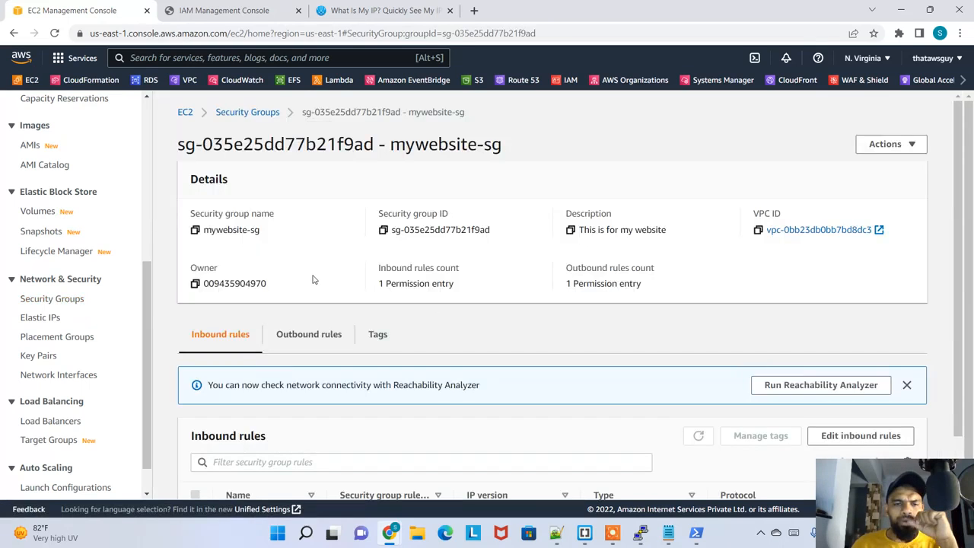
pyautogui.scroll(-1, 494, 411)
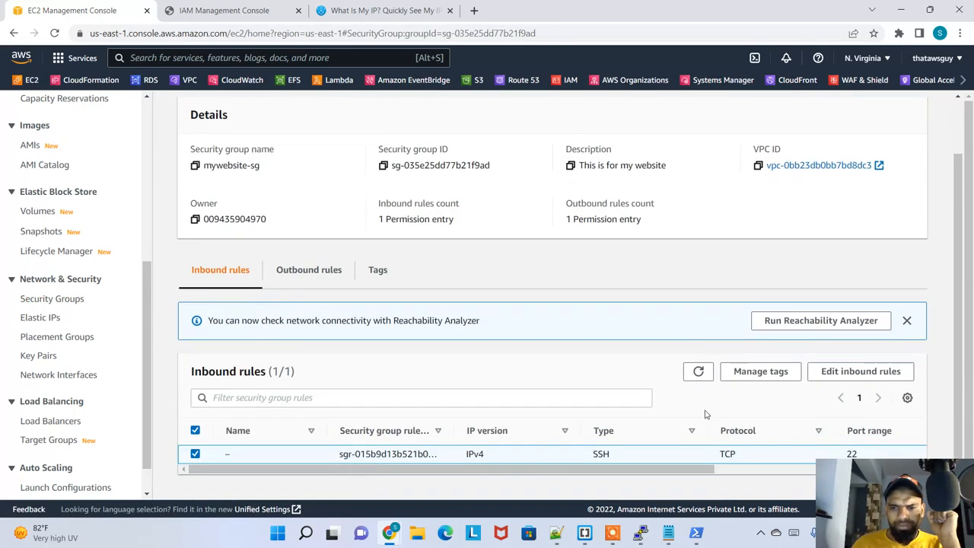
# Replace mywebsite-sg's existing inbound rule with a new SSH rule whose source is My IP, and save the rules
pyautogui.click(860, 372)
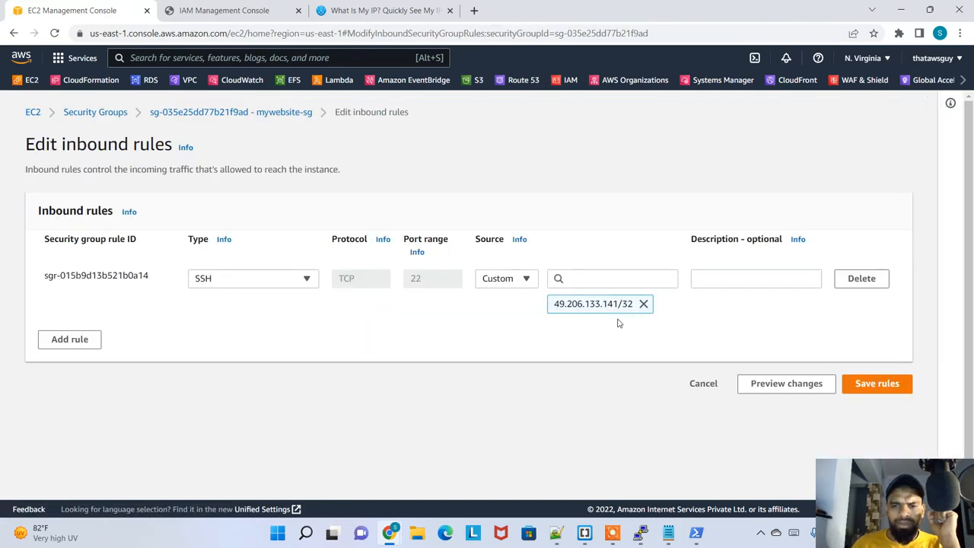
pyautogui.click(69, 339)
pyautogui.click(268, 330)
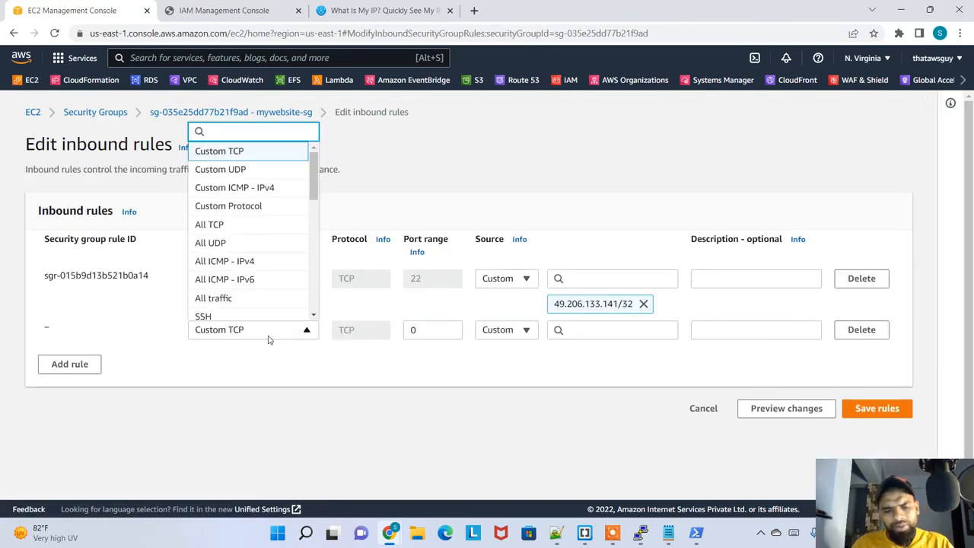
pyautogui.click(268, 335)
pyautogui.click(268, 340)
pyautogui.write('ssh')
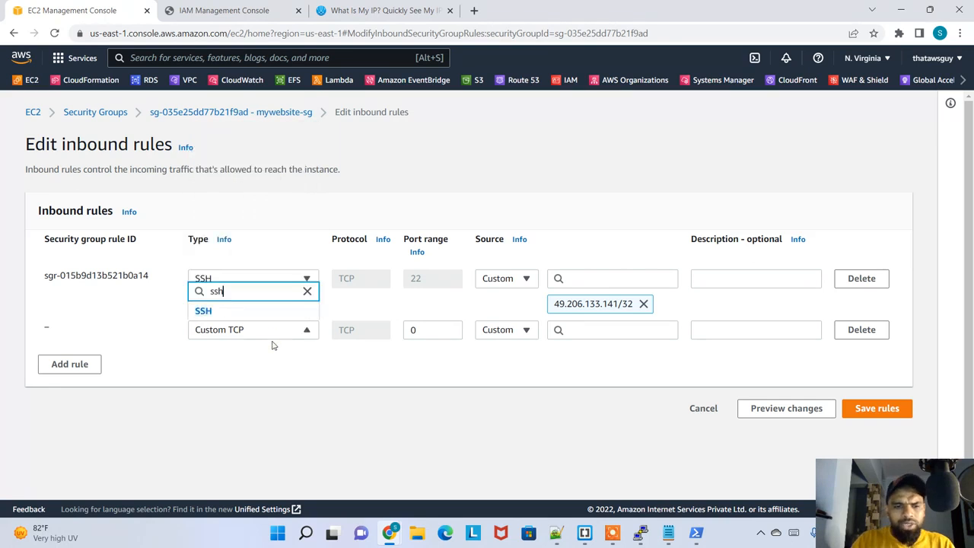
pyautogui.click(517, 329)
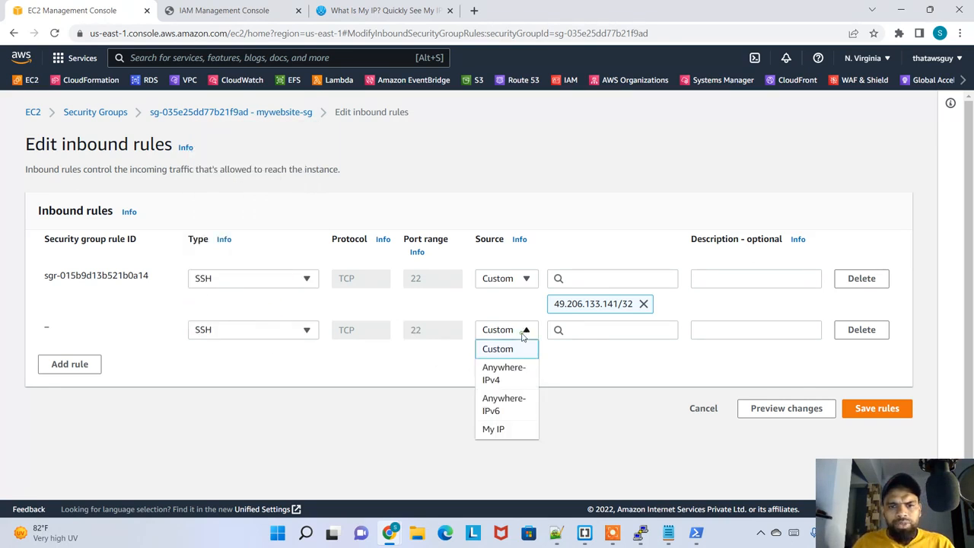
pyautogui.click(521, 430)
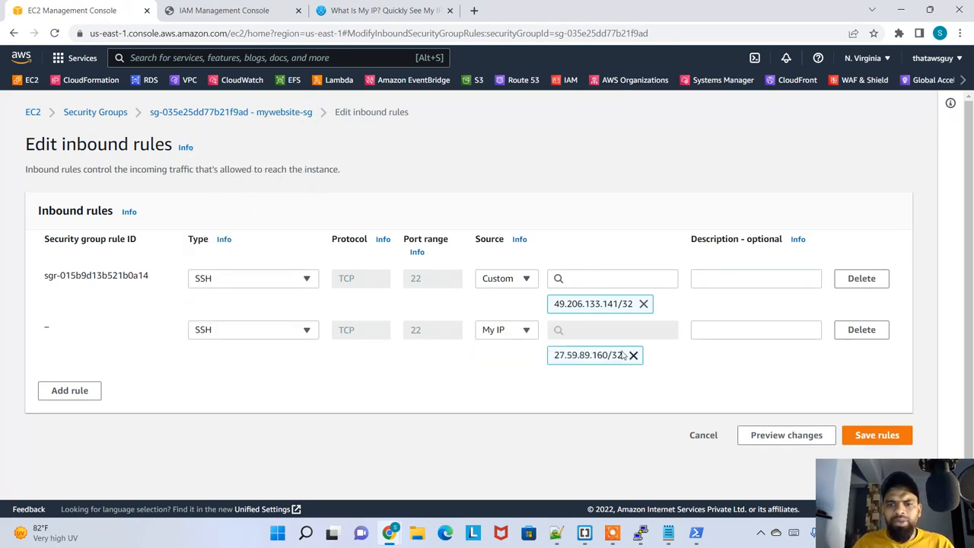
pyautogui.click(849, 280)
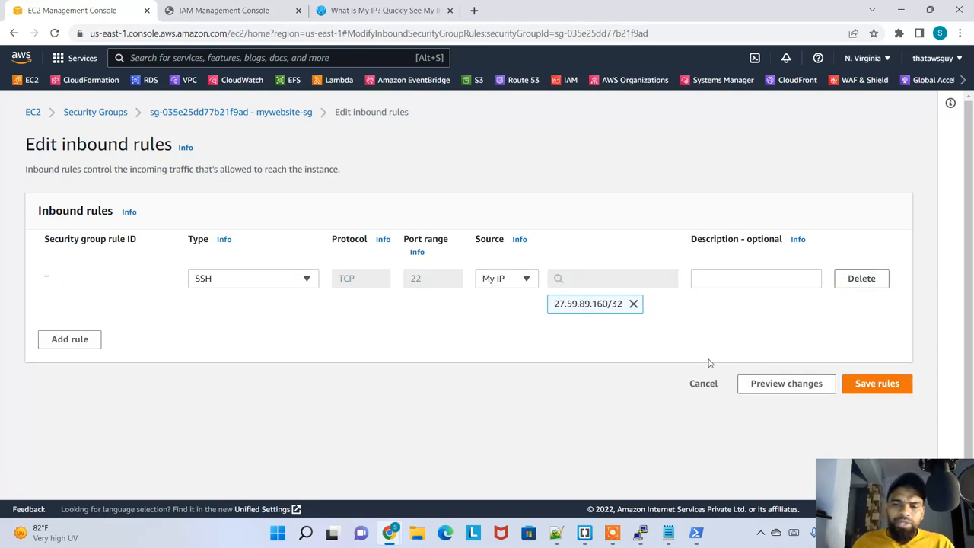
pyautogui.click(877, 384)
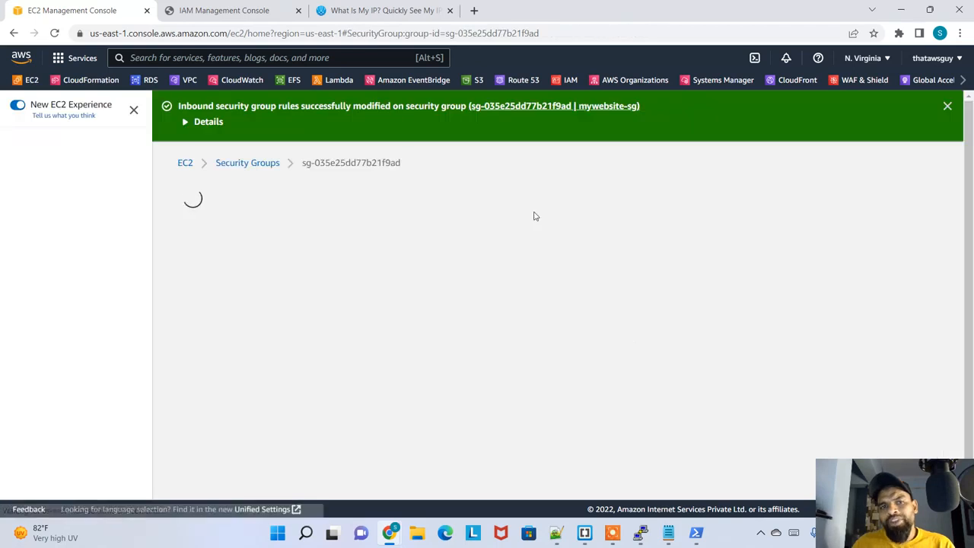
# Check the port range and source address of mywebsite-sg's new inbound SSH rule
pyautogui.scroll(-1, 595, 335)
pyautogui.scroll(-1, 594, 335)
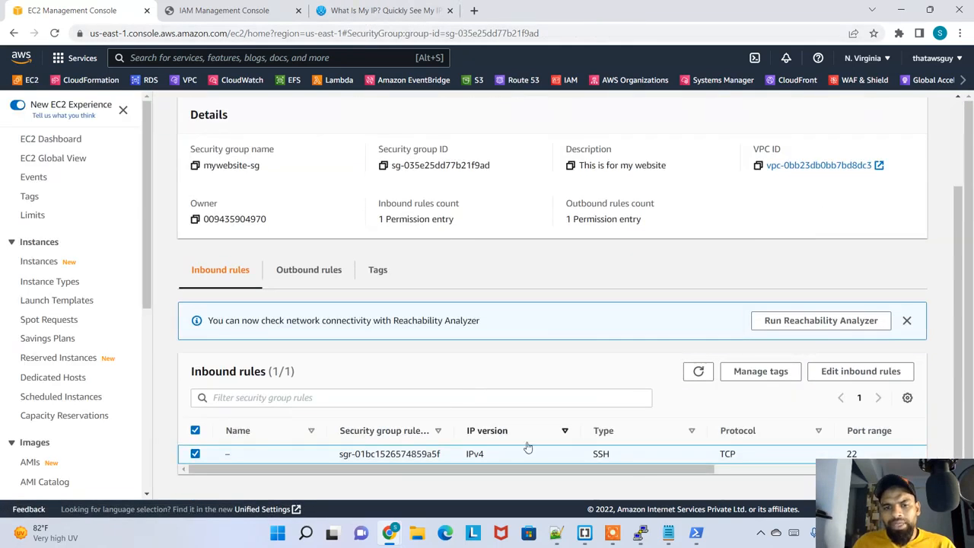
pyautogui.moveTo(659, 477); pyautogui.dragTo(819, 469)
pyautogui.click(776, 470)
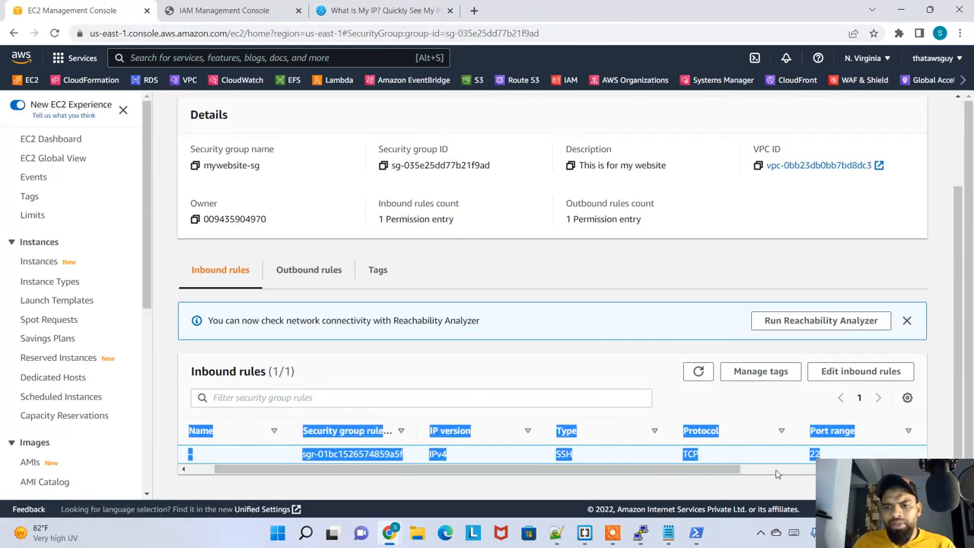
pyautogui.moveTo(757, 454); pyautogui.dragTo(673, 456)
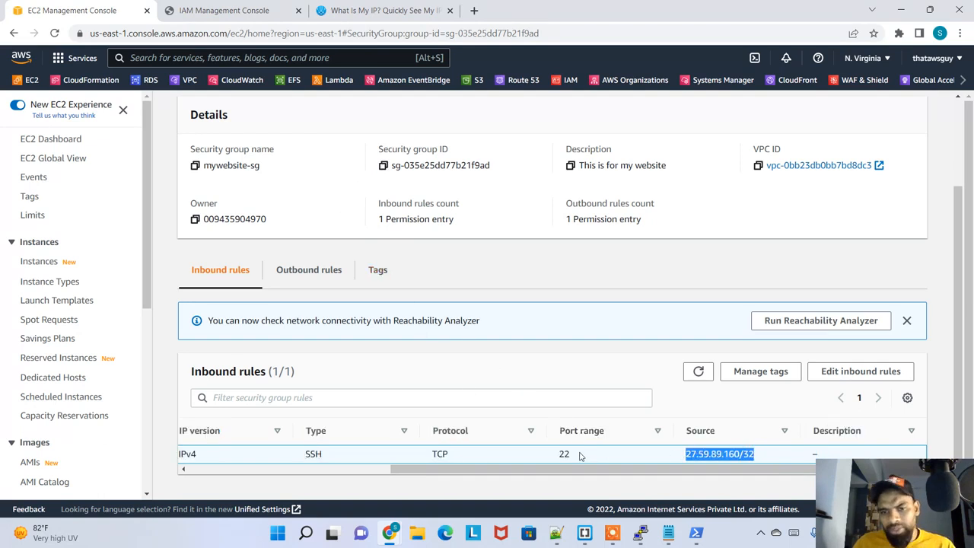
pyautogui.moveTo(575, 454); pyautogui.dragTo(544, 456)
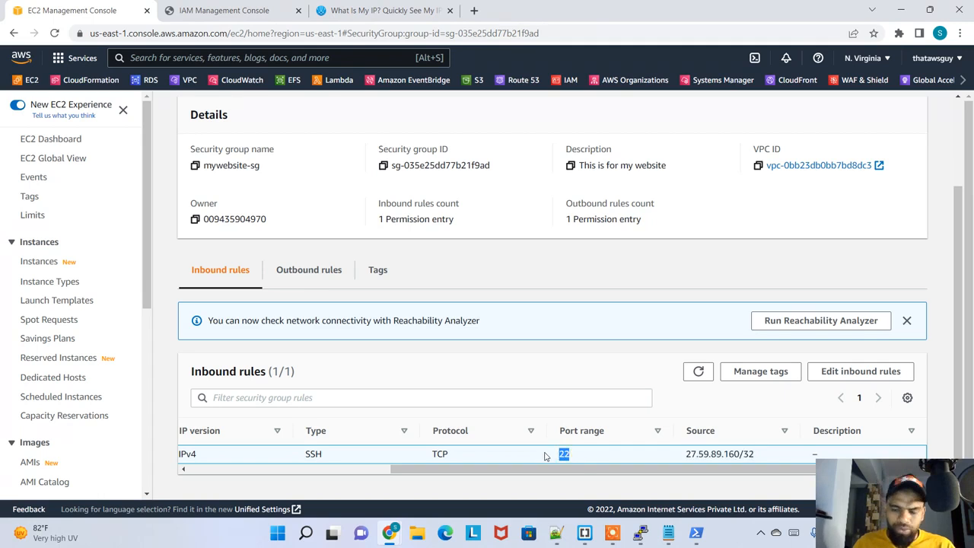
# Switch to Windows PowerShell and recall the previous SSH command that uses myfirstinstancepemkp.pem
pyautogui.click(641, 533)
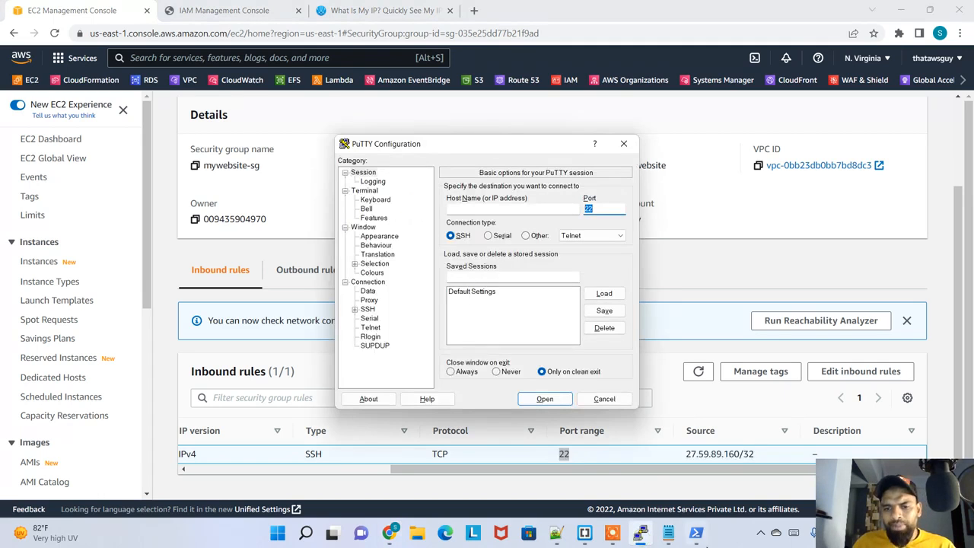
pyautogui.click(605, 399)
pyautogui.click(683, 533)
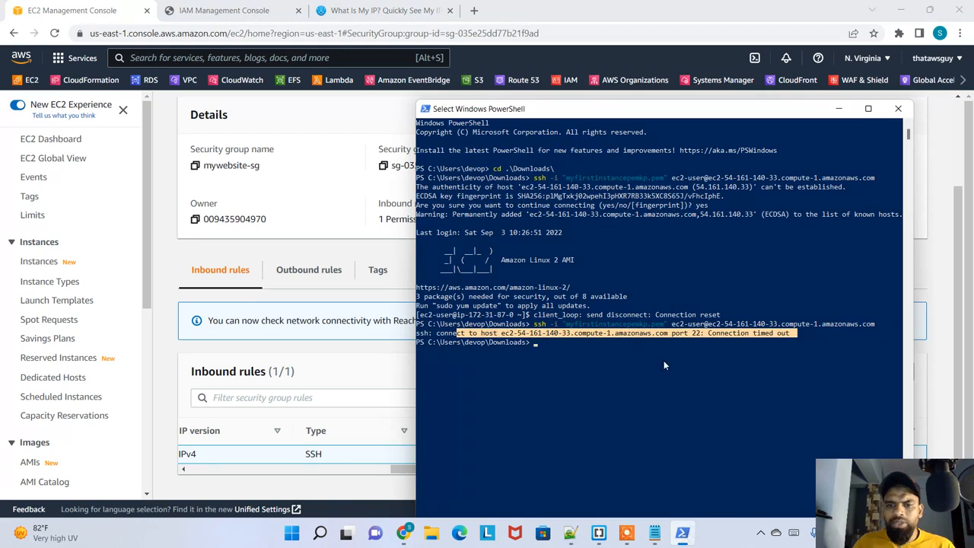
pyautogui.click(641, 380)
pyautogui.press('Up')
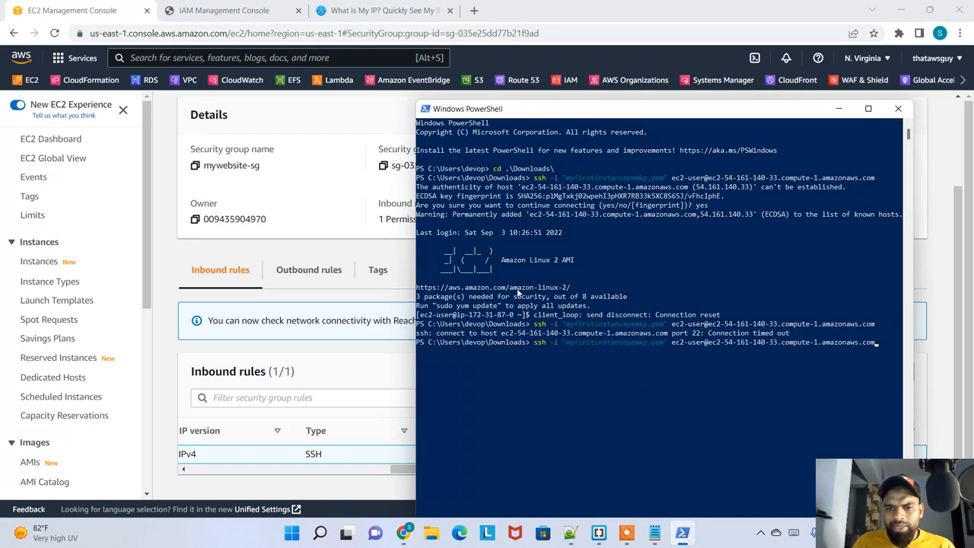
# Examine the key file name and the ec2-user host address in the recalled SSH command
pyautogui.moveTo(666, 341); pyautogui.dragTo(569, 347)
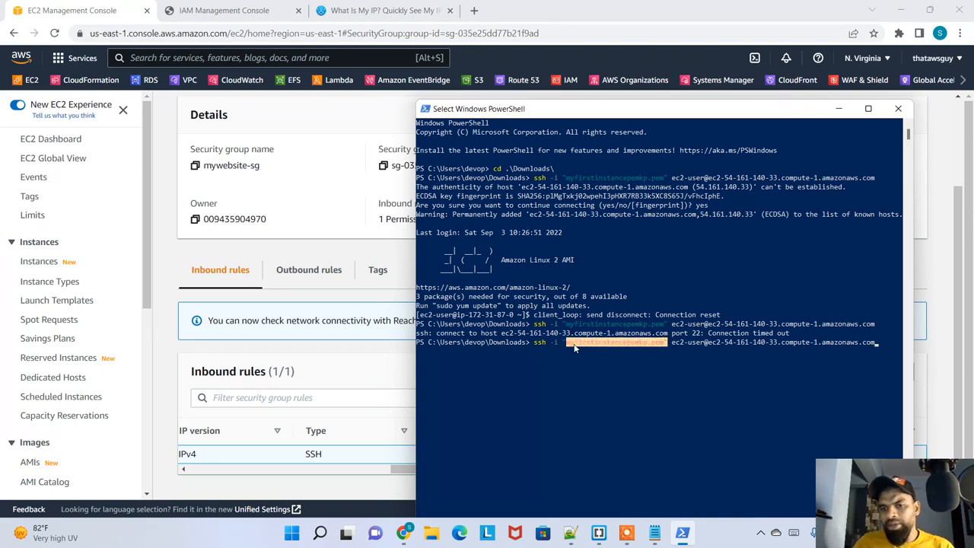
pyautogui.moveTo(688, 341); pyautogui.dragTo(850, 342)
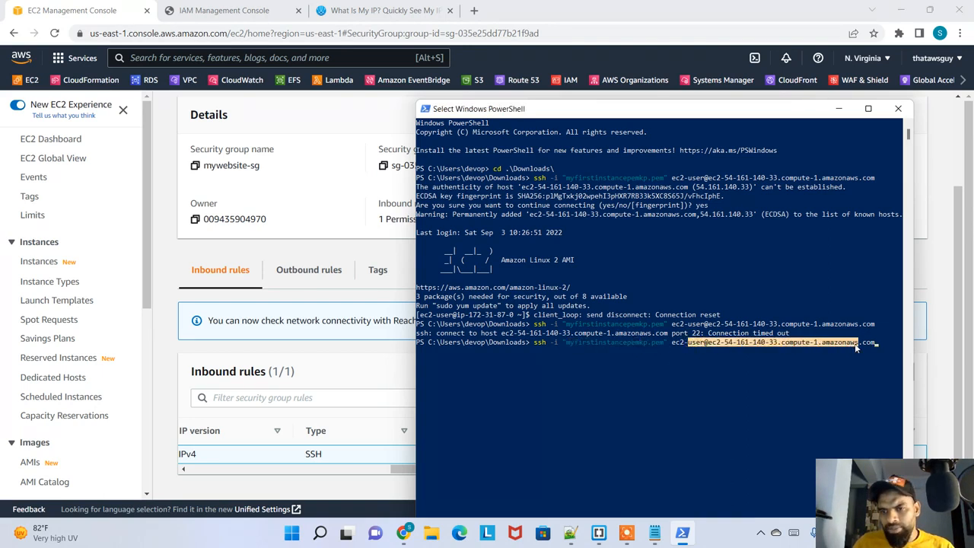
pyautogui.click(823, 359)
pyautogui.rightClick(824, 360)
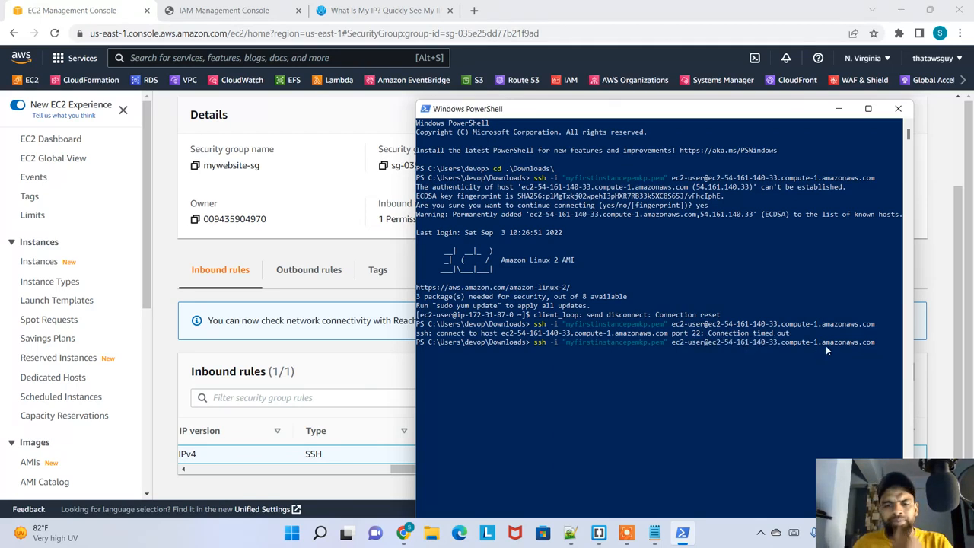
pyautogui.click(829, 347)
pyautogui.rightClick(829, 348)
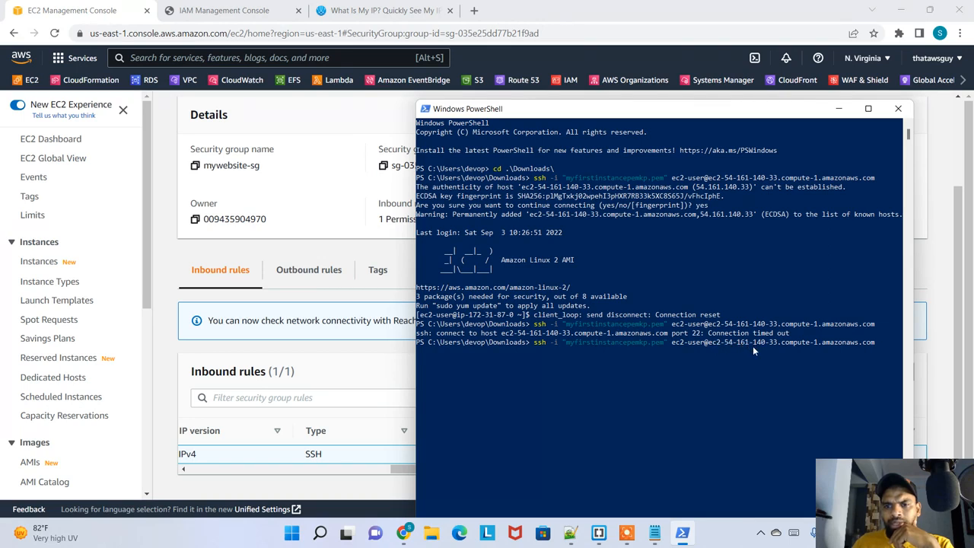
pyautogui.moveTo(716, 346); pyautogui.dragTo(726, 347)
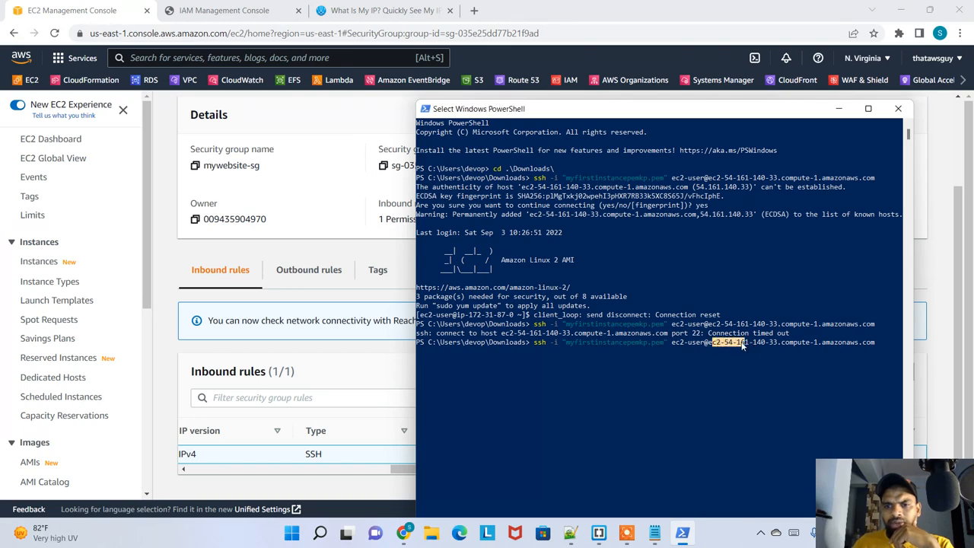
# Switch back to the EC2 console and check the port range and source of mywebsite-sg's inbound rule
pyautogui.click(389, 262)
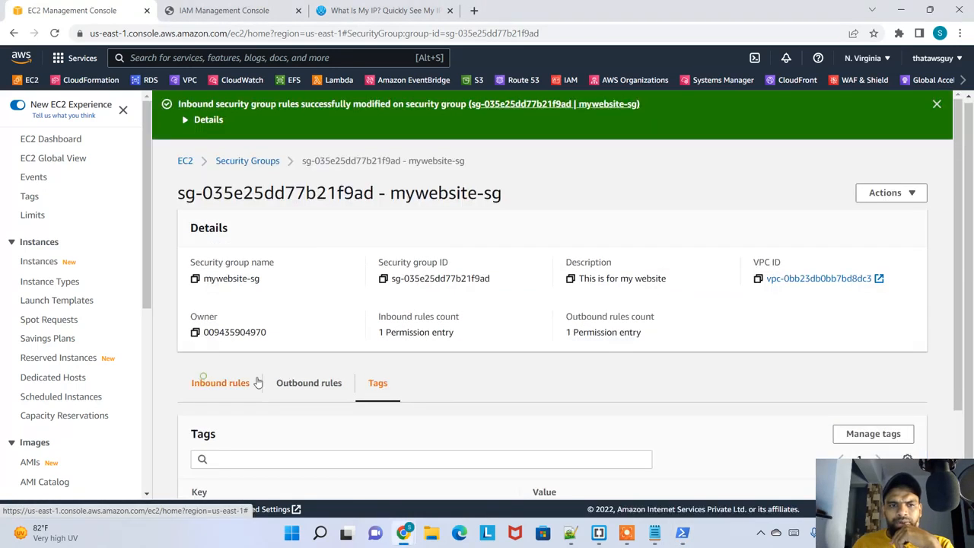
pyautogui.click(204, 382)
pyautogui.scroll(-2, 384, 380)
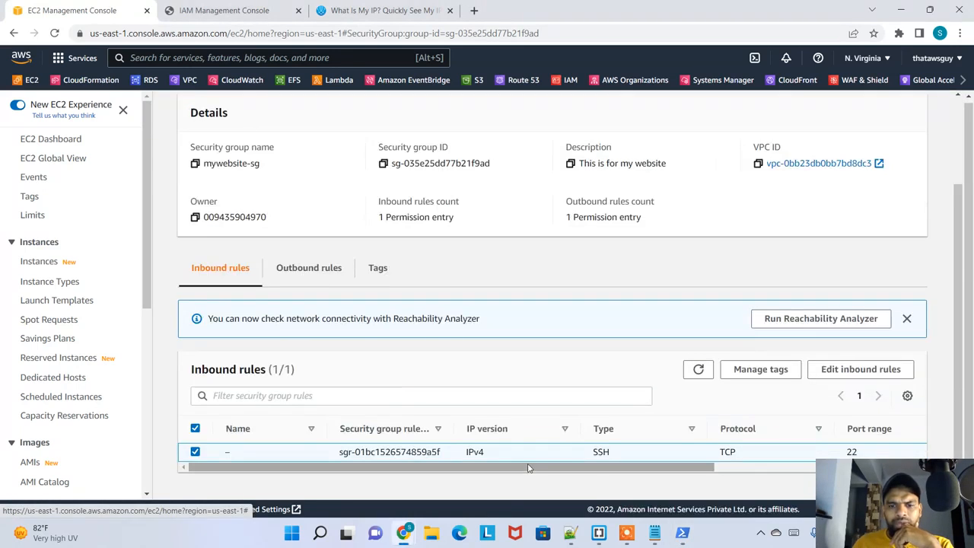
pyautogui.moveTo(529, 468); pyautogui.dragTo(736, 467)
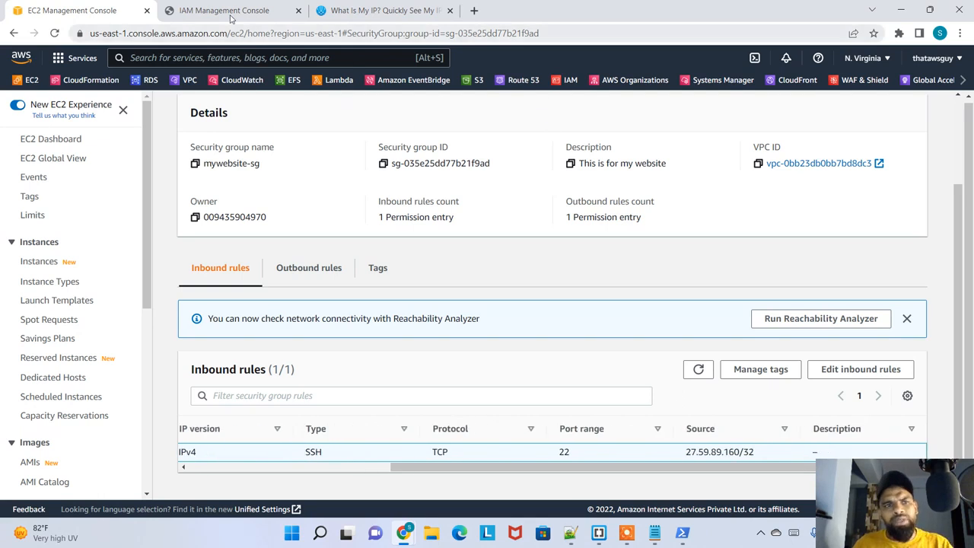
# Open the SSH client connection instructions for mypemwebserver and check the public address in the example command
pyautogui.click(42, 261)
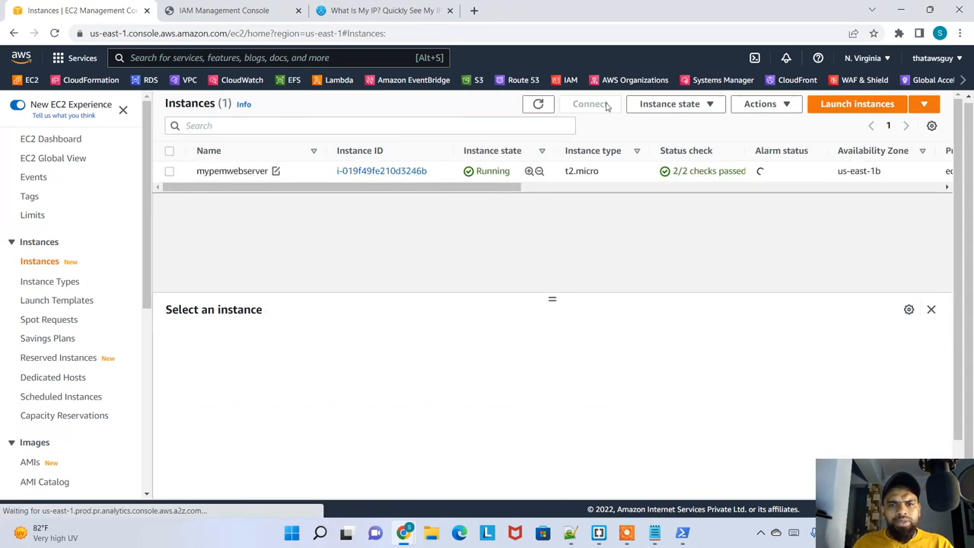
pyautogui.click(272, 170)
pyautogui.click(597, 106)
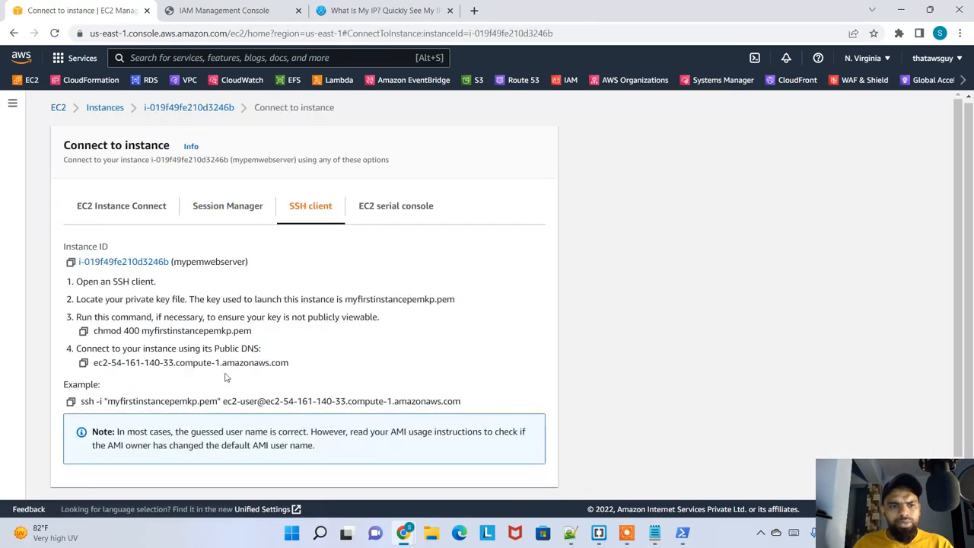
pyautogui.moveTo(282, 403); pyautogui.dragTo(349, 403)
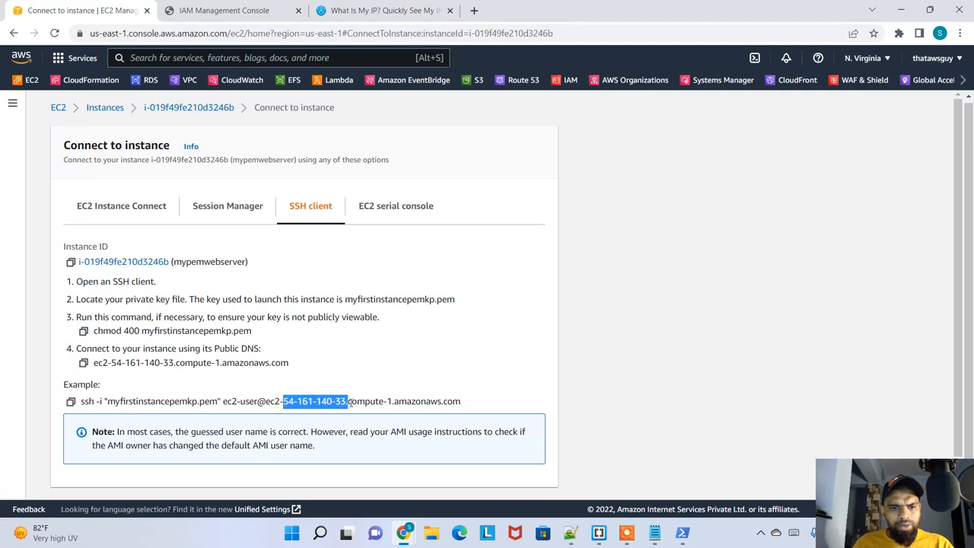
# Try to run the recalled SSH command in Windows PowerShell, and close that window
pyautogui.click(682, 533)
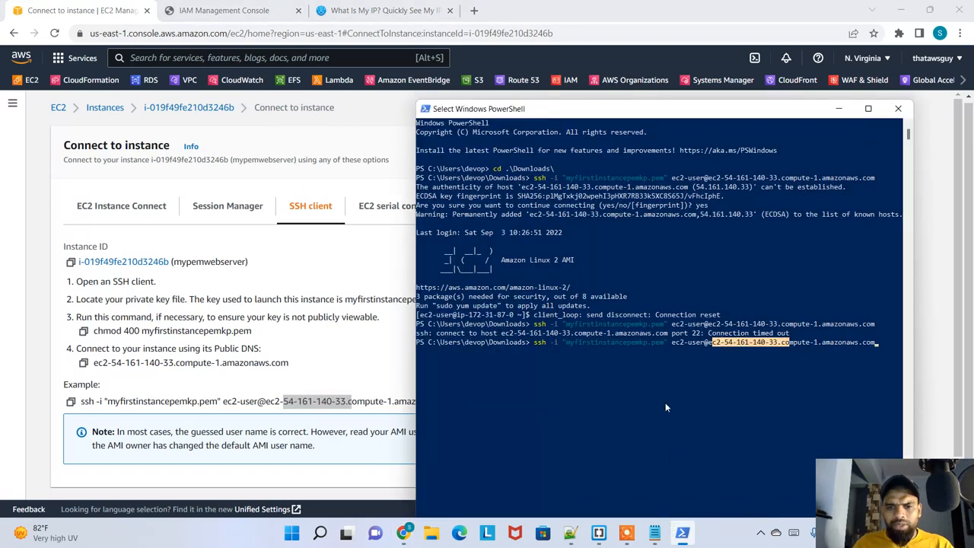
pyautogui.click(729, 377)
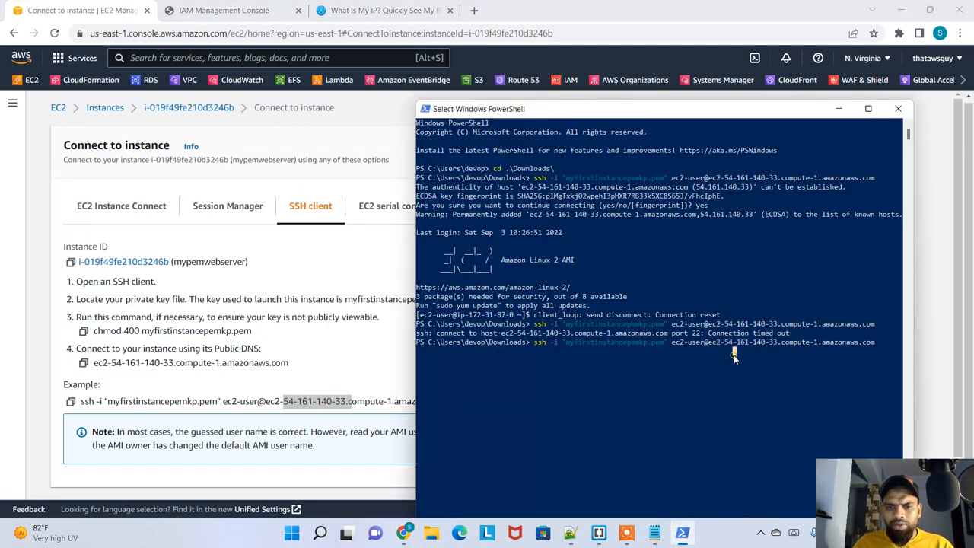
pyautogui.press('Return')
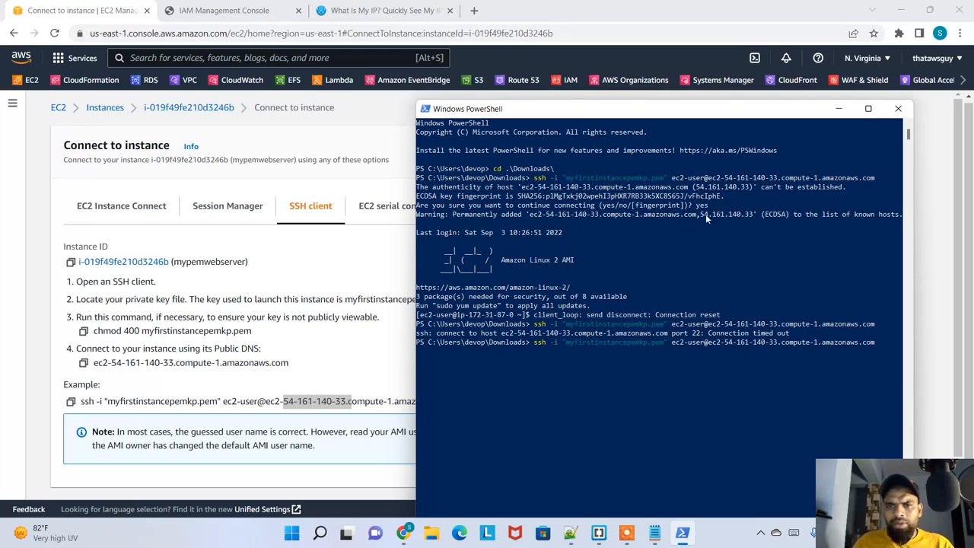
pyautogui.click(898, 109)
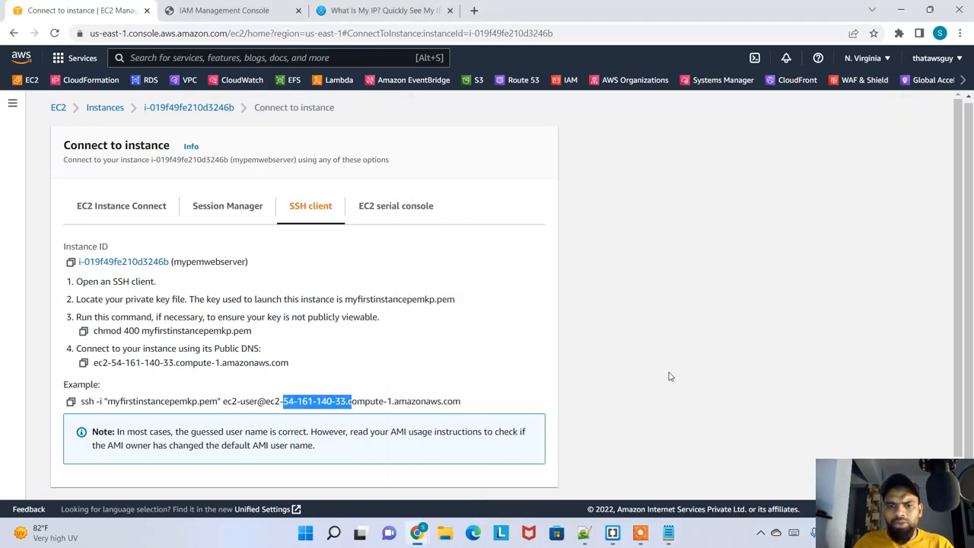
# Open a new Windows PowerShell window and change to the Downloads folder
pyautogui.press('super')
pyautogui.write('power')
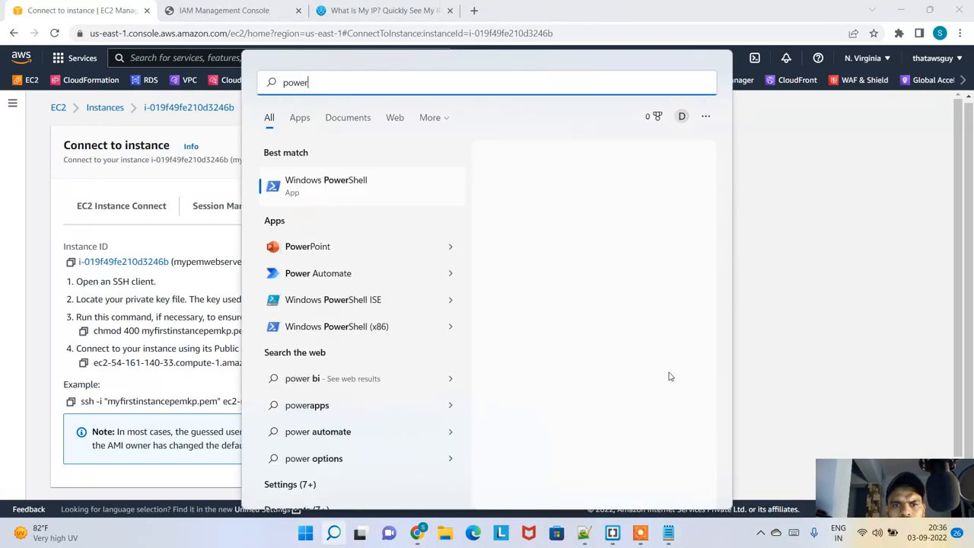
pyautogui.press('Return')
pyautogui.moveTo(373, 58); pyautogui.dragTo(670, 67)
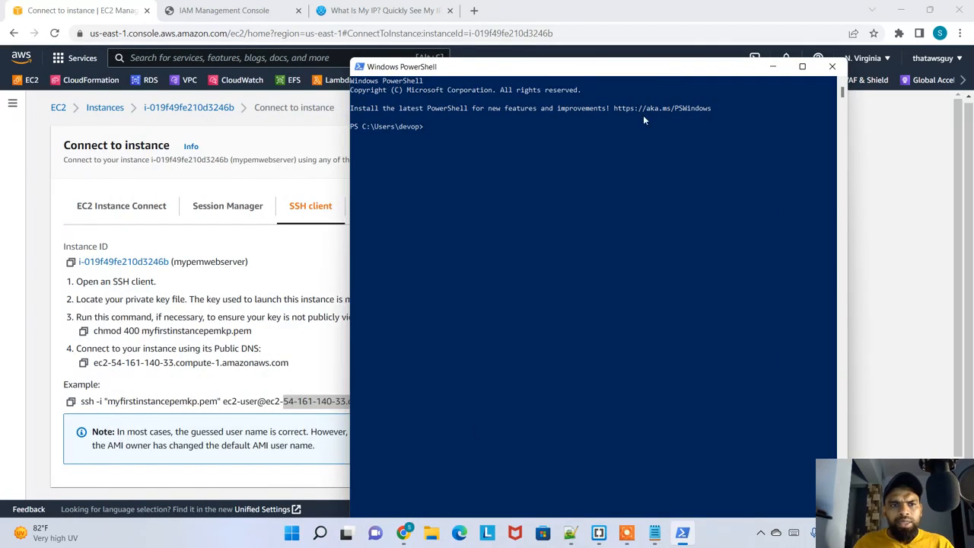
pyautogui.write('cd Dow')
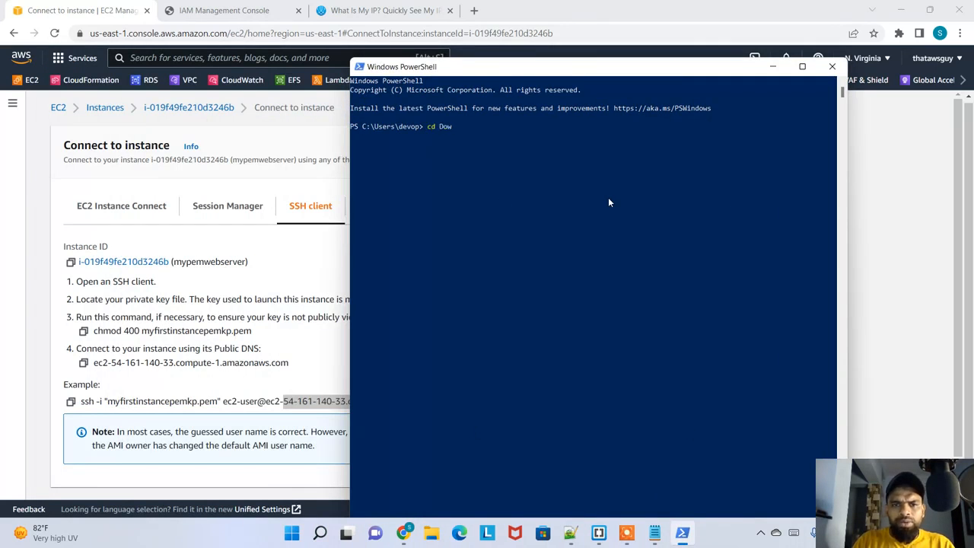
pyautogui.press('Tab')
pyautogui.press('Return')
# Copy the example SSH command from mypemwebserver's connection instructions in the browser and run it in Windows PowerShell
pyautogui.click(140, 397)
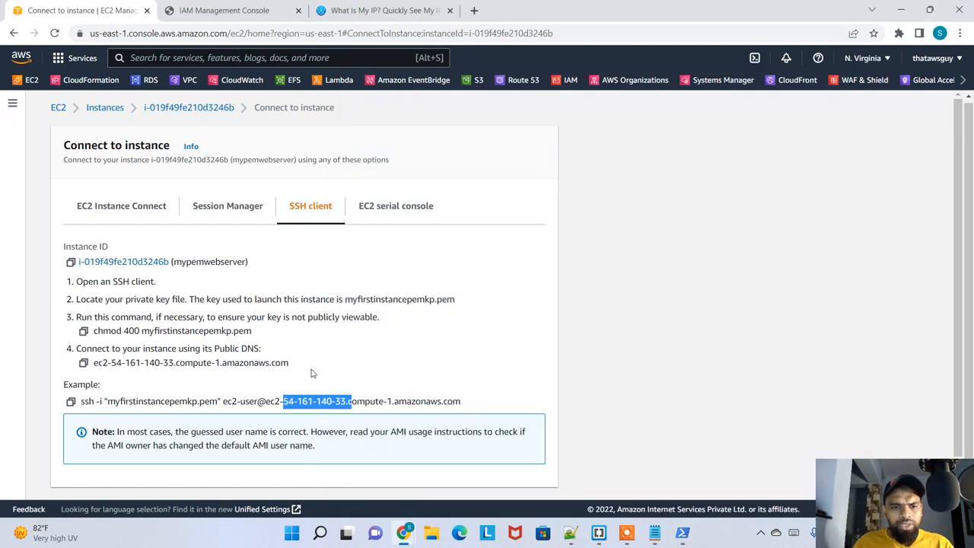
pyautogui.moveTo(218, 401); pyautogui.dragTo(143, 401)
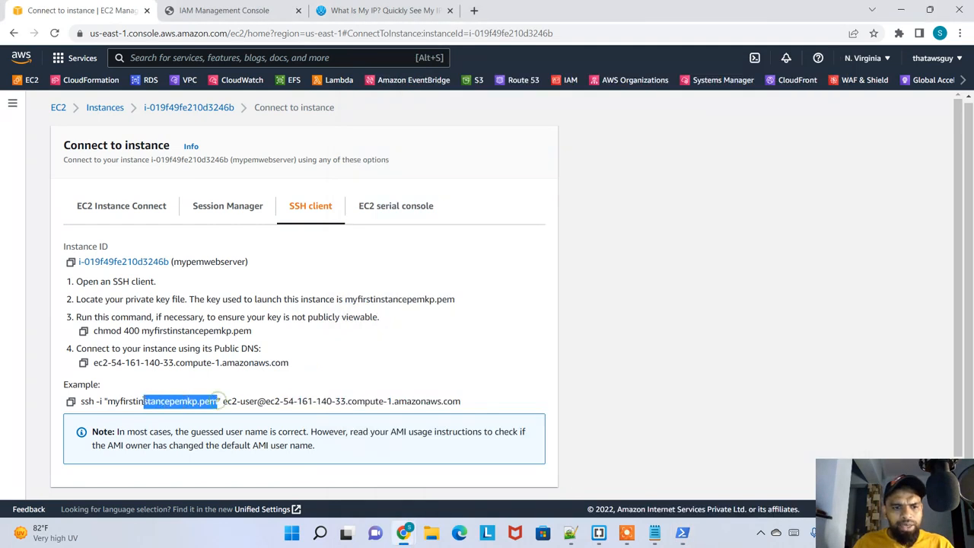
pyautogui.click(70, 402)
pyautogui.hotkey('alt', 'Tab')
pyautogui.hotkey('ctrl', 'v')
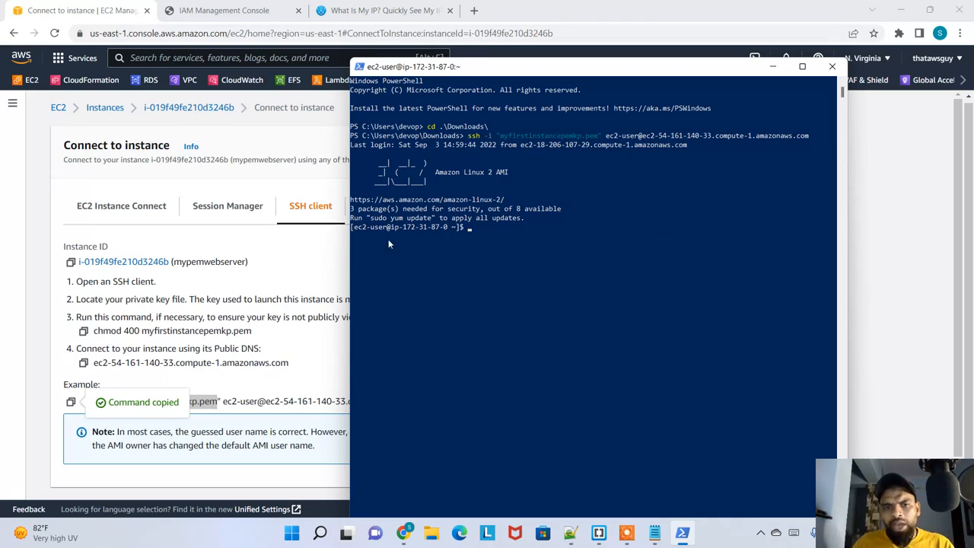
# Check the private address in the server prompt, exit the SSH session, and close Windows PowerShell
pyautogui.moveTo(382, 229); pyautogui.dragTo(450, 236)
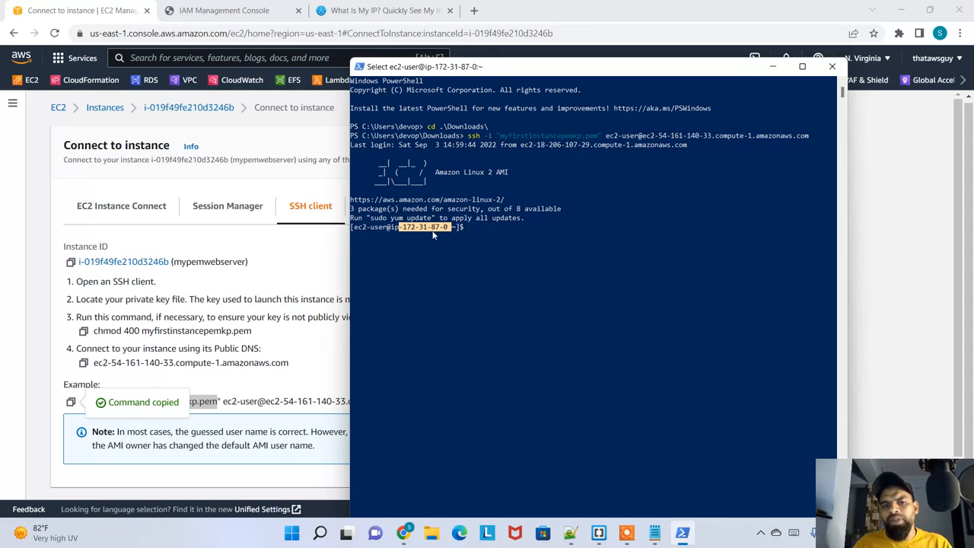
pyautogui.click(519, 243)
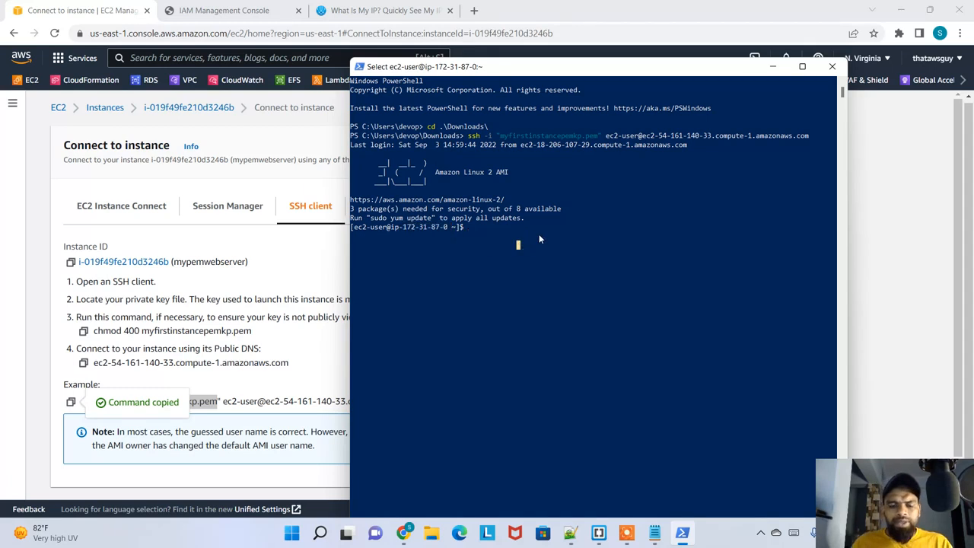
pyautogui.press('Escape')
pyautogui.write('exit')
pyautogui.press('Return')
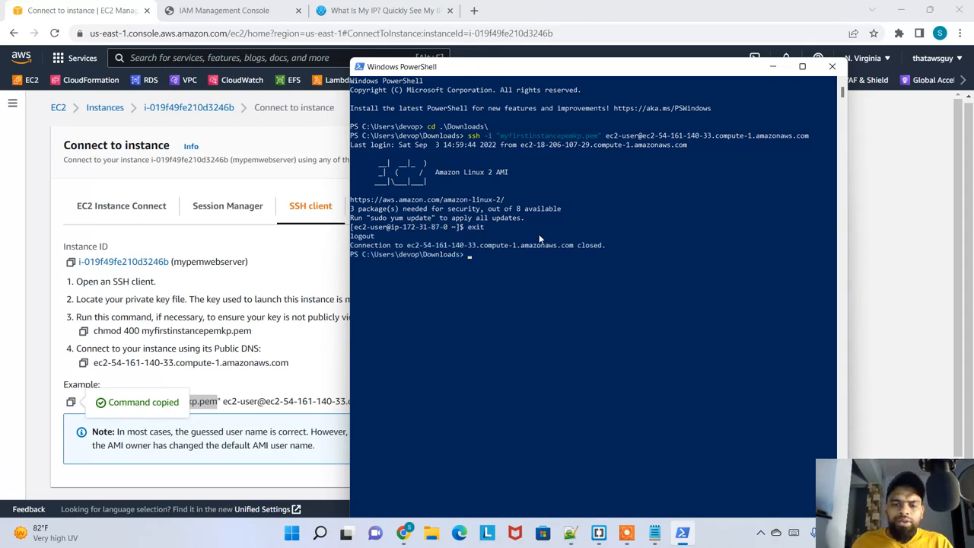
pyautogui.hotkey('alt', 'F4')
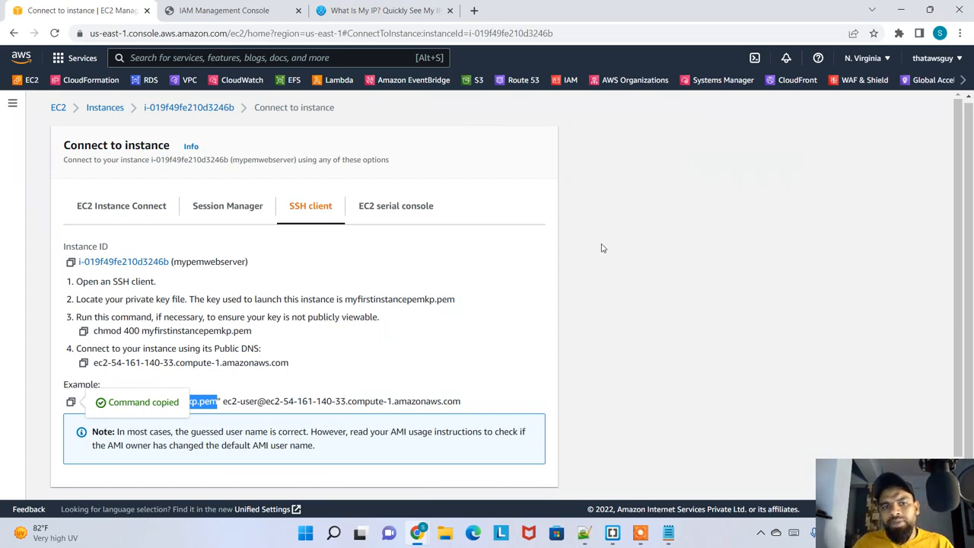
# Open the security details of the mypemwebserver instance, including its security group and inbound rules
pyautogui.click(176, 108)
pyautogui.scroll(-3, 401, 386)
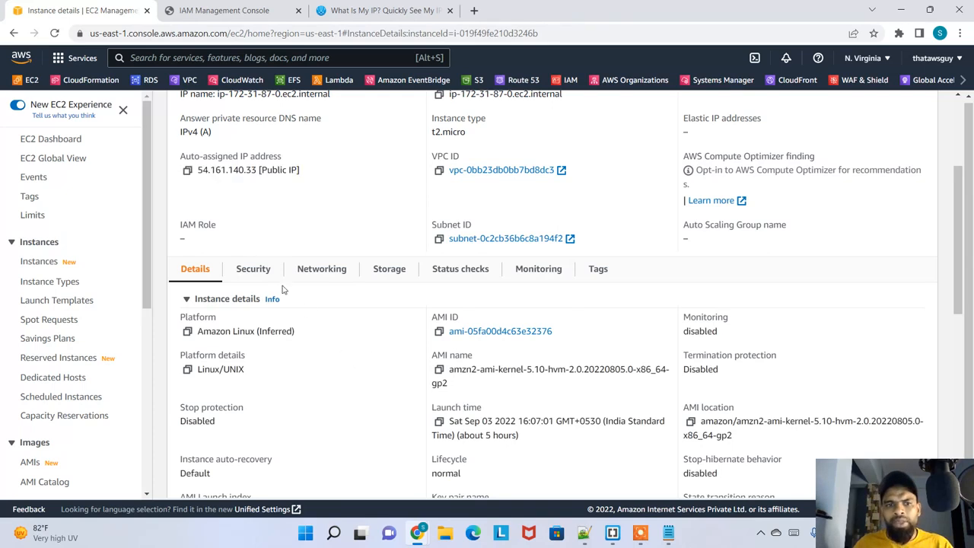
pyautogui.click(256, 270)
pyautogui.scroll(-1, 345, 369)
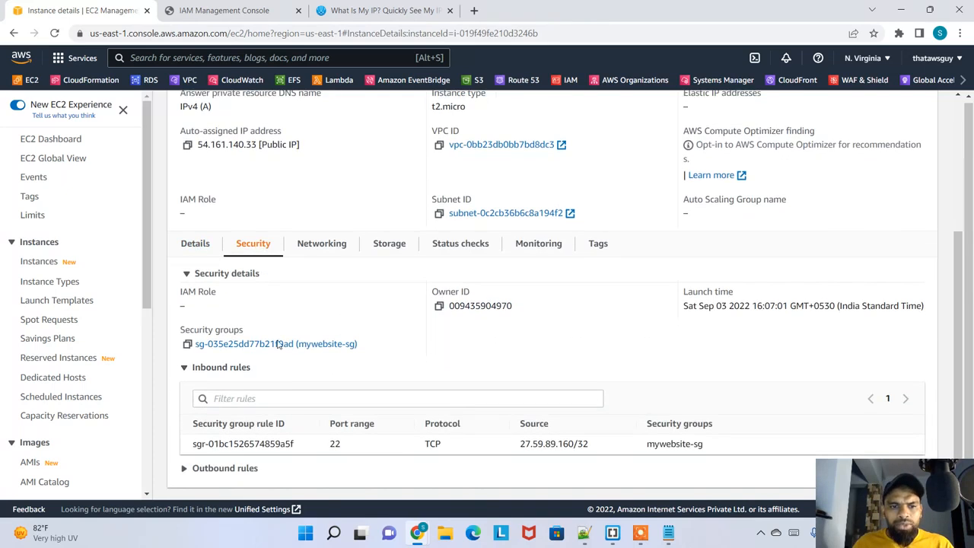
pyautogui.rightClick(335, 344)
pyautogui.click(332, 344)
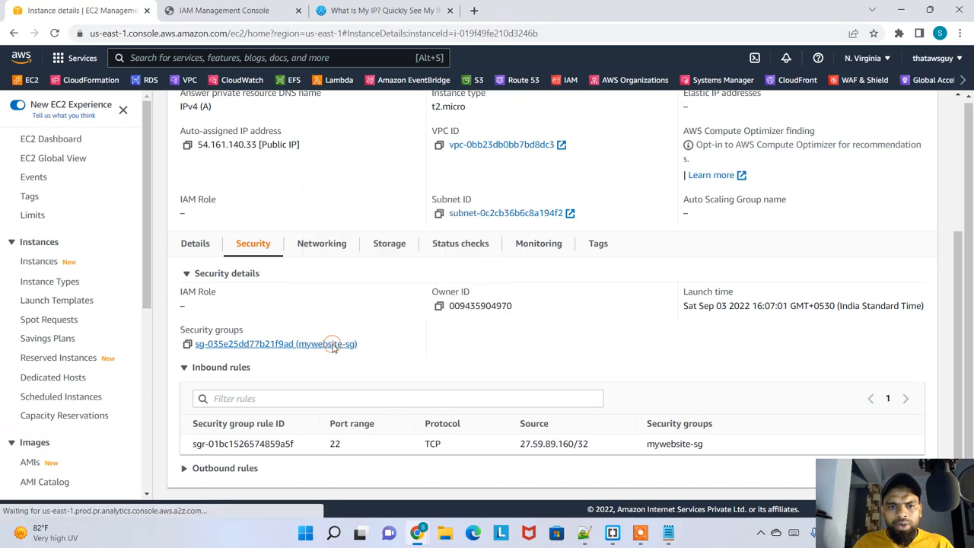
pyautogui.rightClick(332, 346)
pyautogui.click(380, 216)
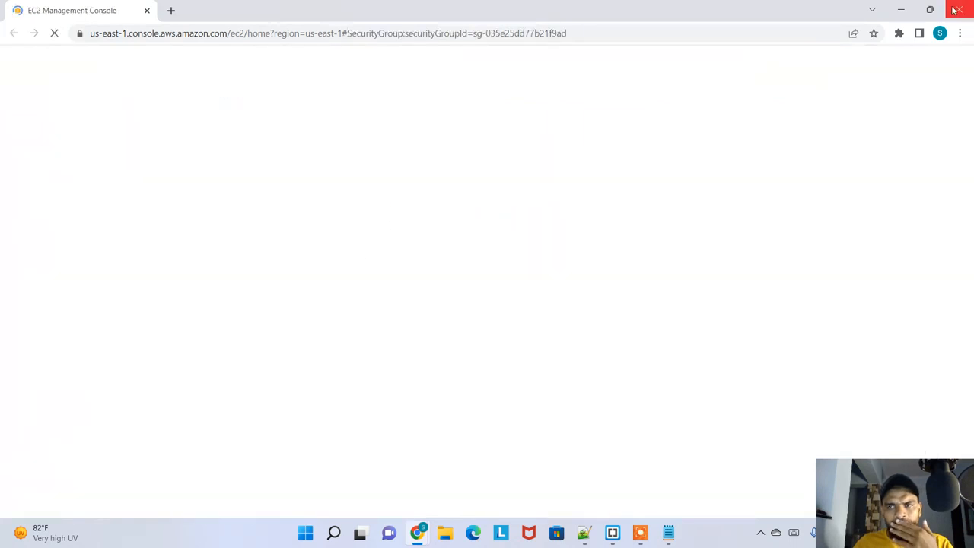
pyautogui.click(959, 9)
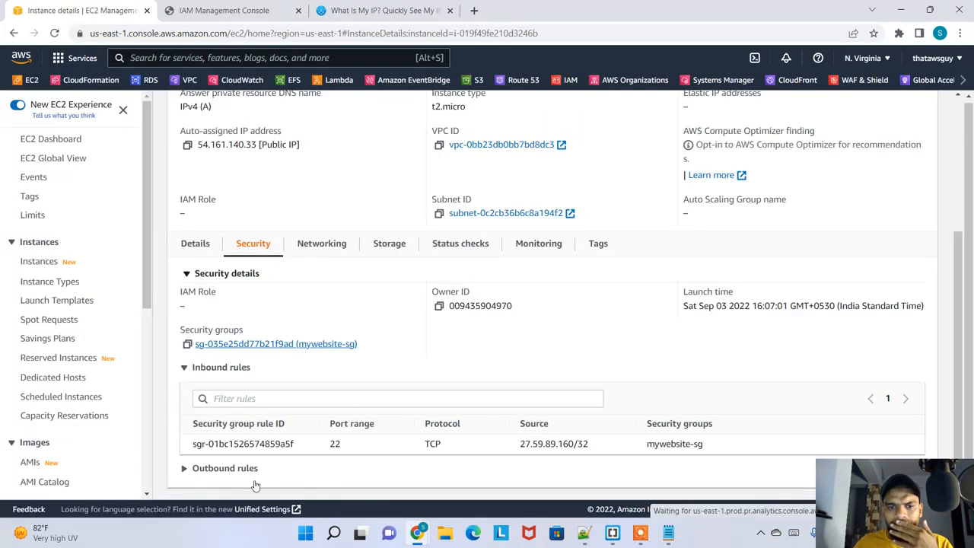
# Open the mywebsite-sg security group in a new browser tab and switch to it
pyautogui.rightClick(320, 344)
pyautogui.click(358, 204)
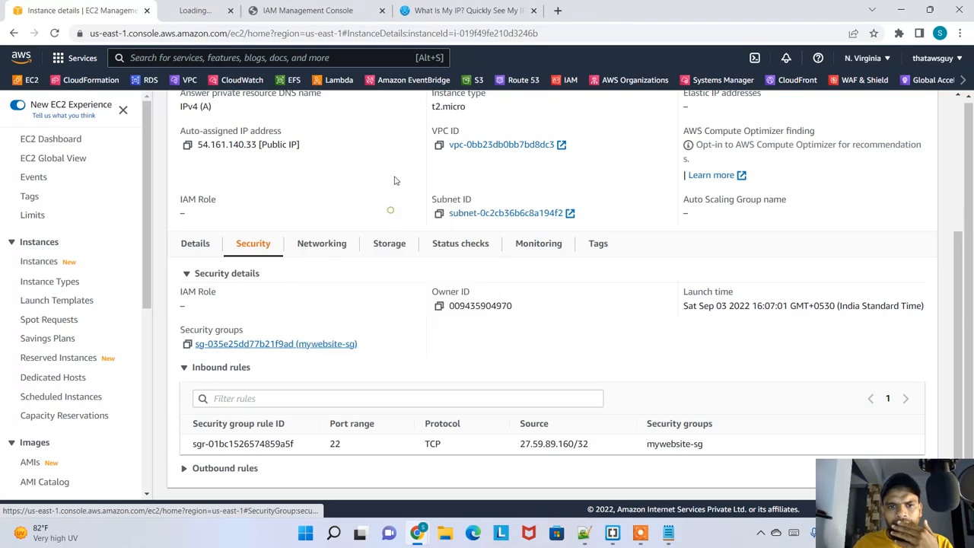
pyautogui.click(195, 10)
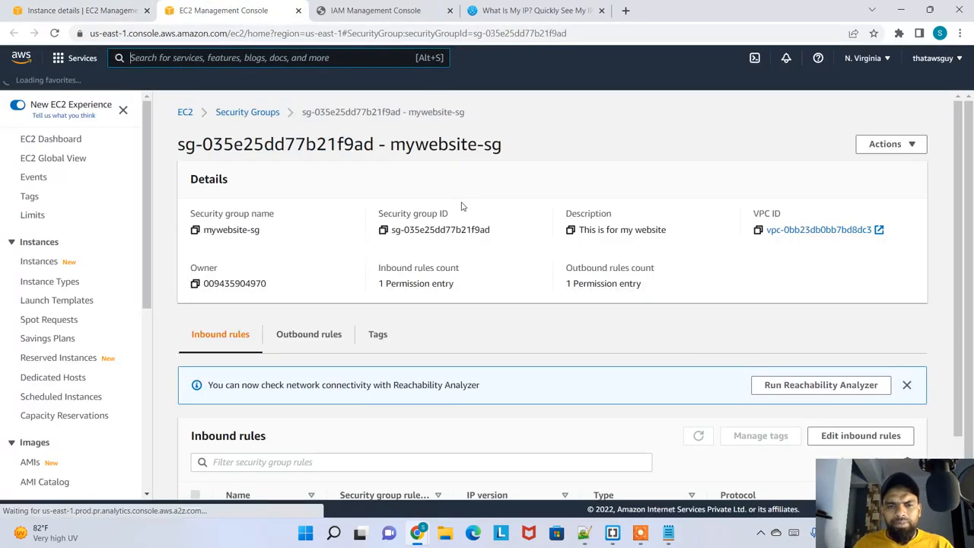
# Check the source address of the SSH inbound rule in the mywebsite-sg security group
pyautogui.scroll(-1, 330, 365)
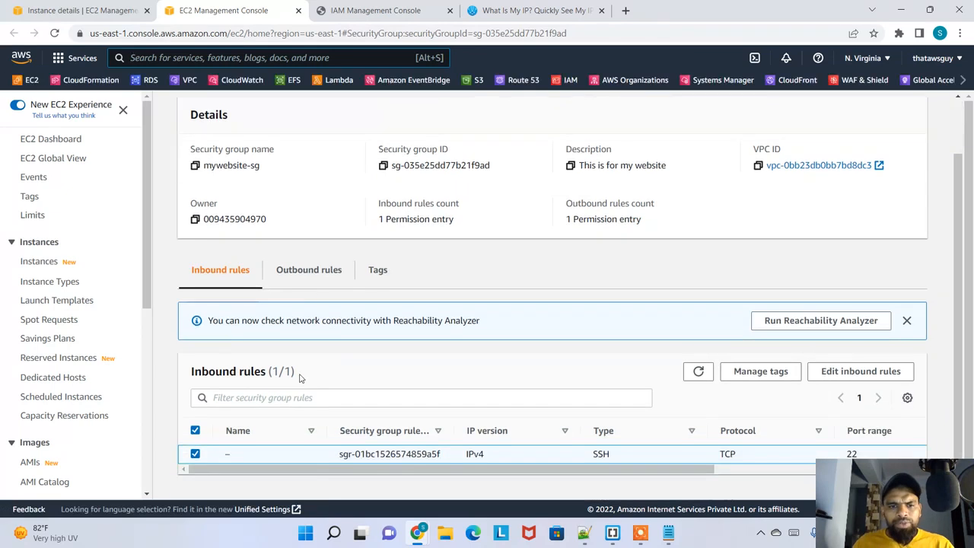
pyautogui.moveTo(611, 468); pyautogui.dragTo(720, 455)
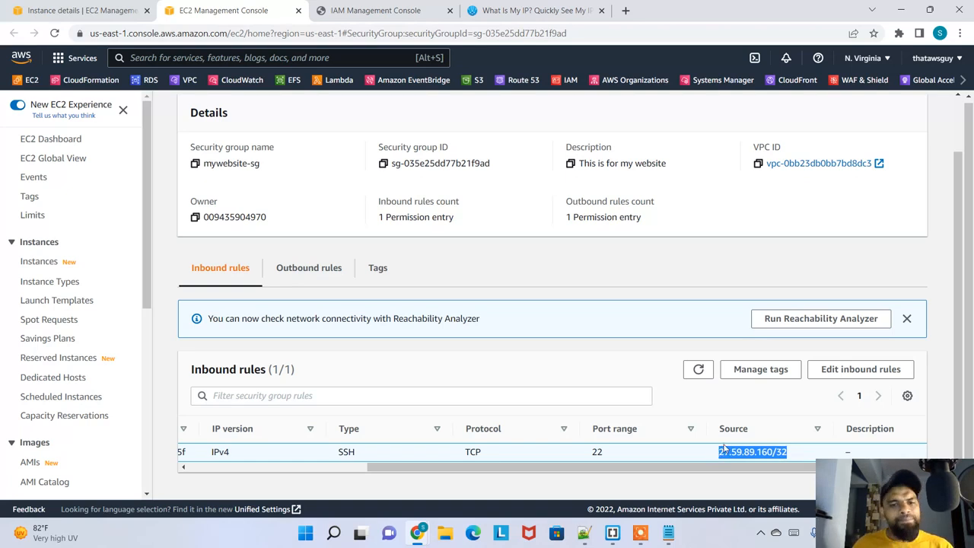
pyautogui.moveTo(867, 497); pyautogui.dragTo(703, 255)
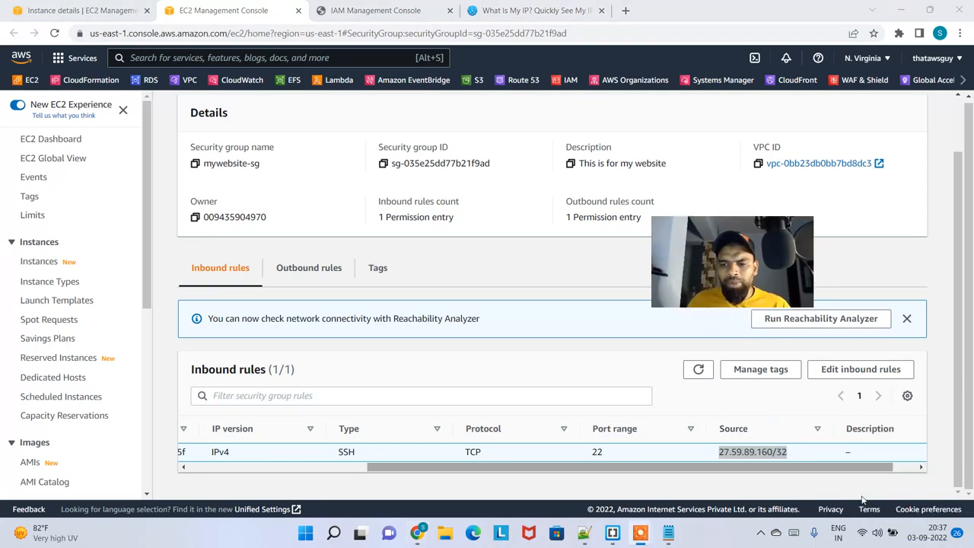
# Disconnect the computer from the DevOps Wi-Fi network and connect it to the first ACT network listed below it
pyautogui.click(875, 536)
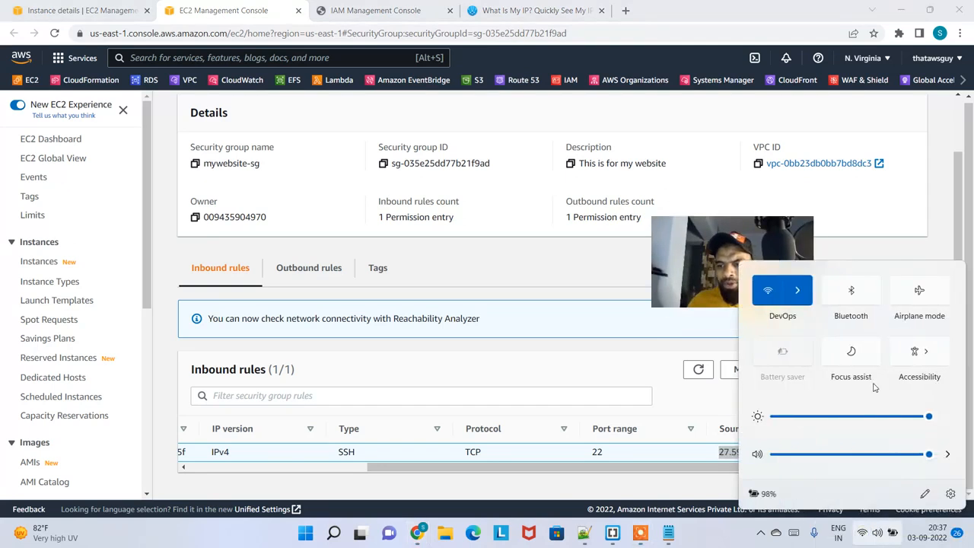
pyautogui.click(799, 293)
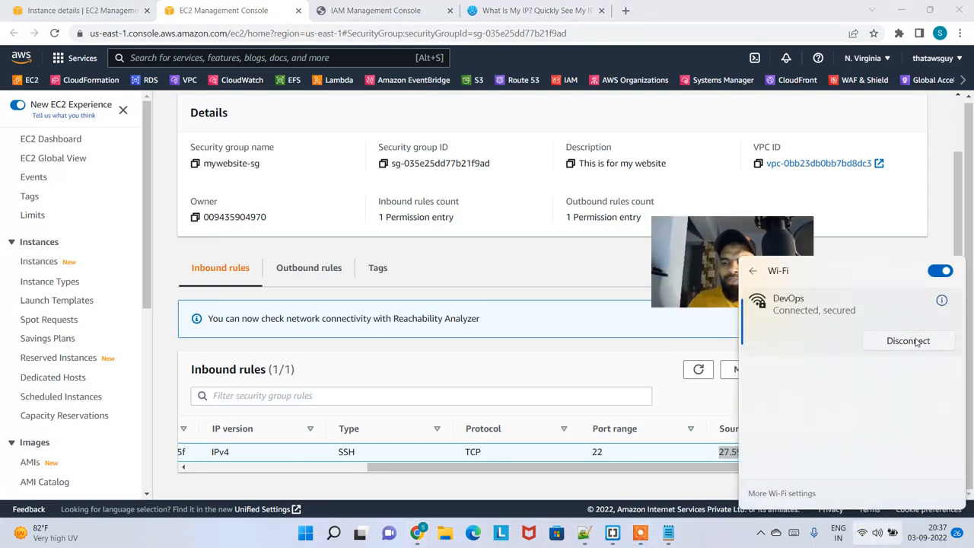
pyautogui.click(911, 339)
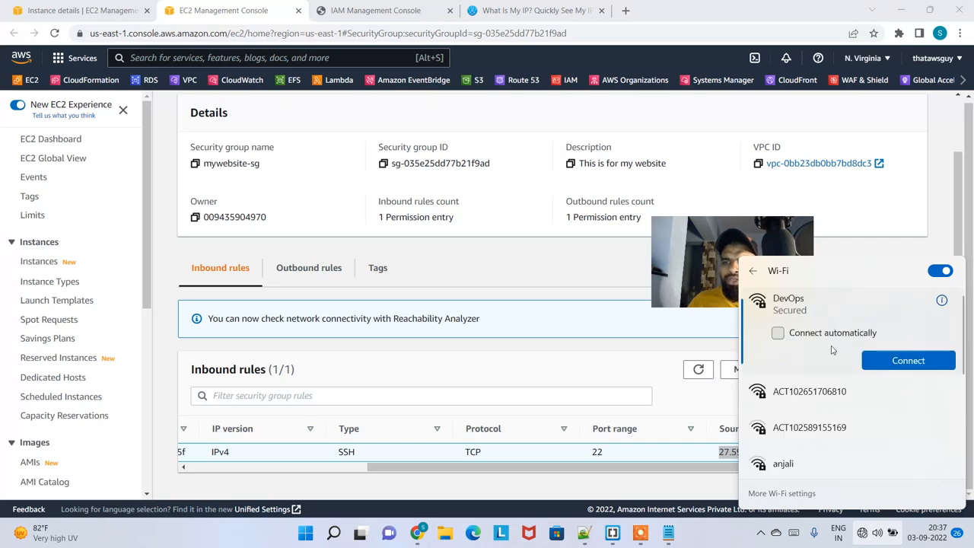
pyautogui.click(850, 400)
pyautogui.click(909, 395)
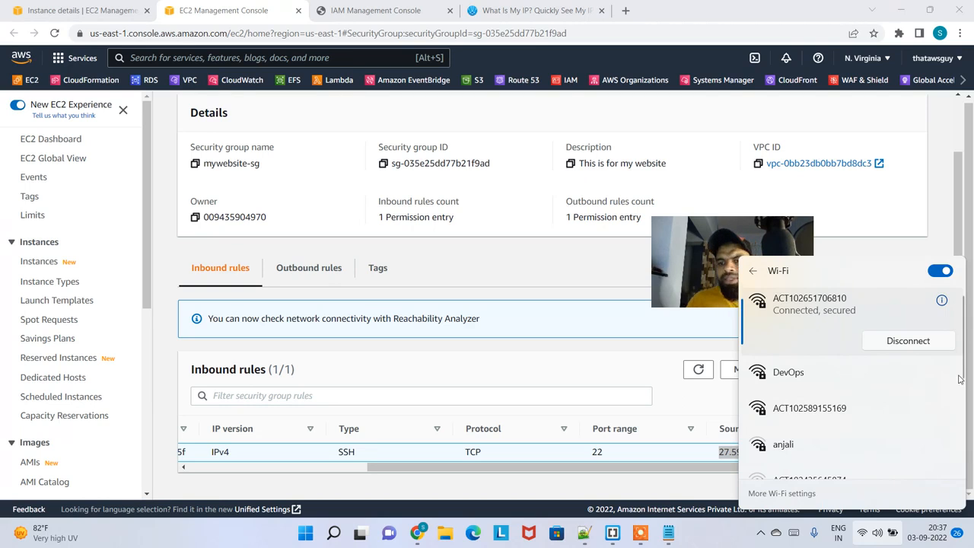
pyautogui.click(737, 244)
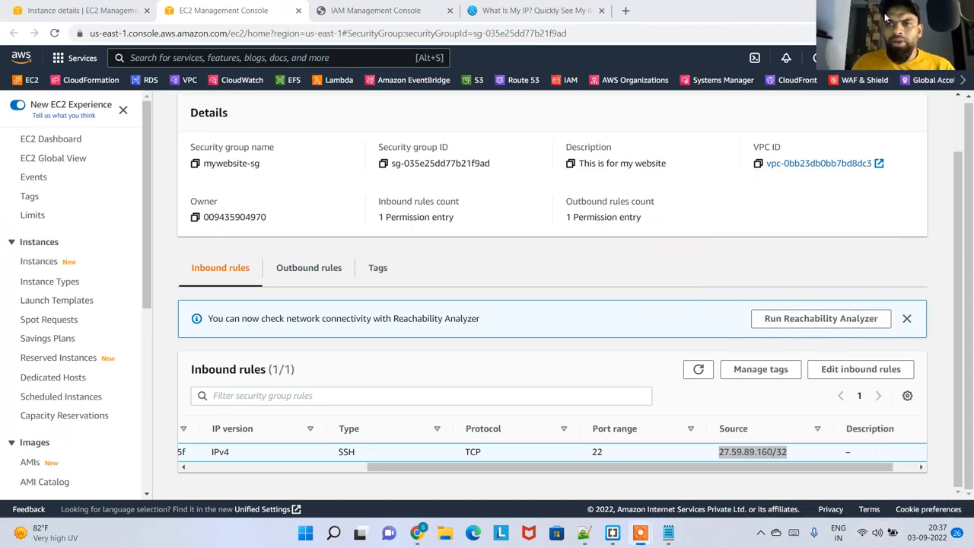
# Reload the WhatIsMyIP.com page in the browser and copy the current public IPv4 address
pyautogui.click(533, 11)
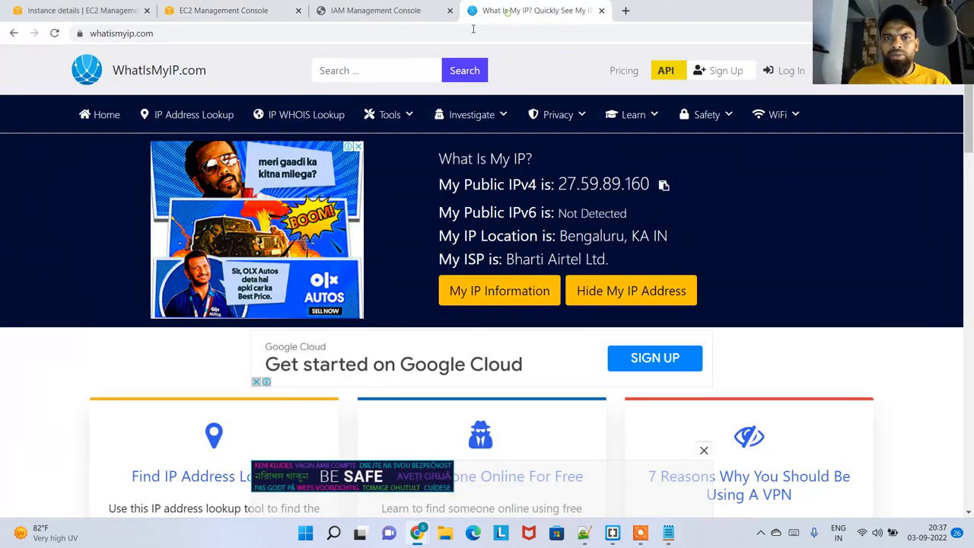
pyautogui.click(54, 33)
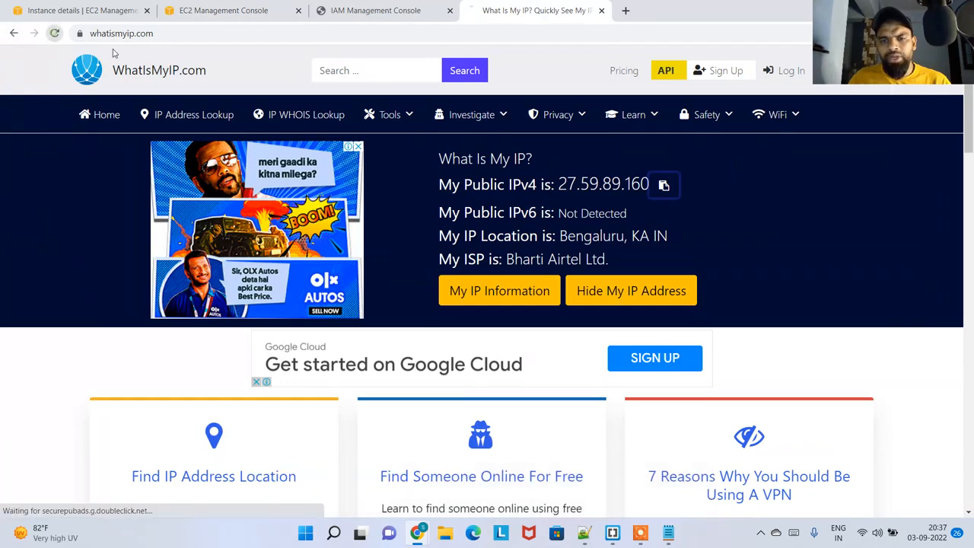
pyautogui.click(677, 188)
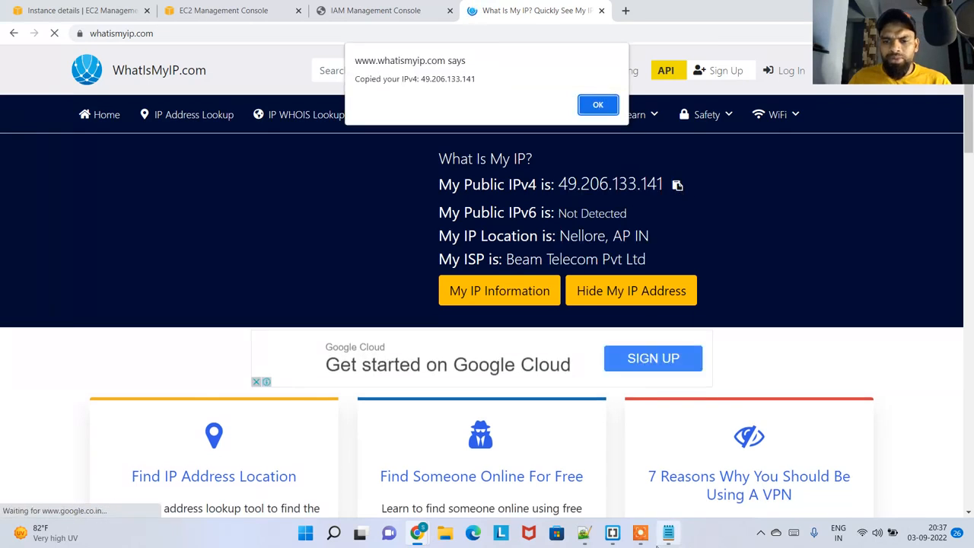
pyautogui.hotkey('alt', 'Tab')
pyautogui.click(205, 177)
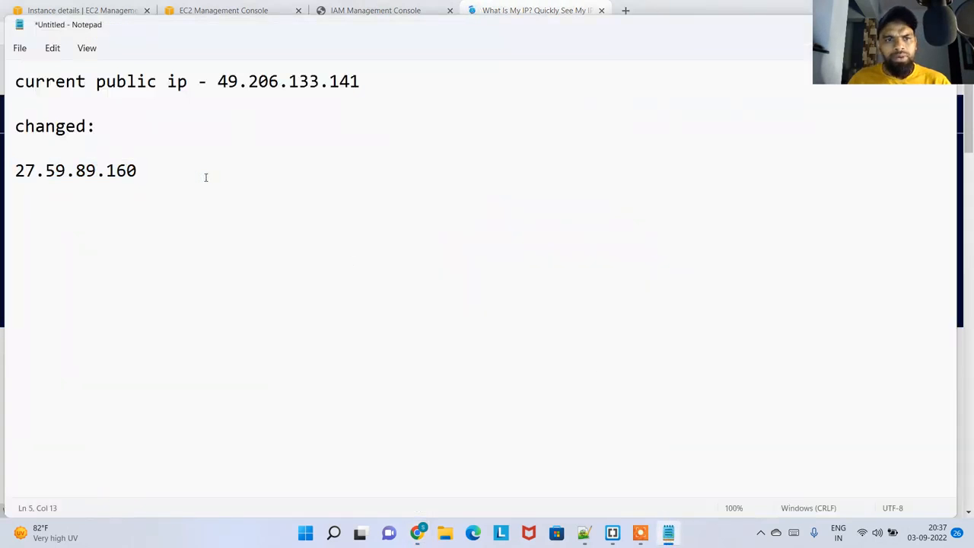
pyautogui.press('Return')
pyautogui.press('Return')
pyautogui.hotkey('ctrl', 'v')
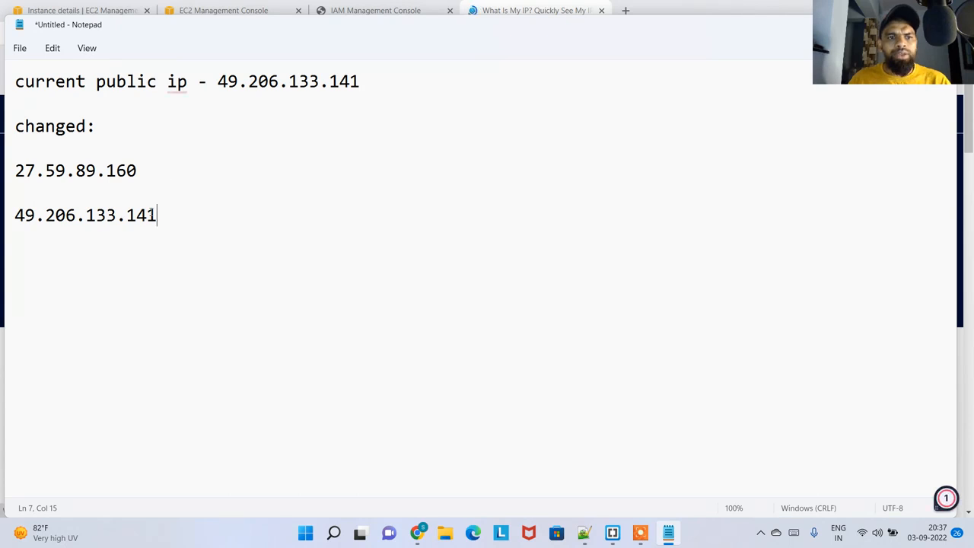
pyautogui.moveTo(148, 218); pyautogui.dragTo(16, 218)
pyautogui.moveTo(219, 83); pyautogui.dragTo(360, 83)
pyautogui.hotkey('alt', 'Tab')
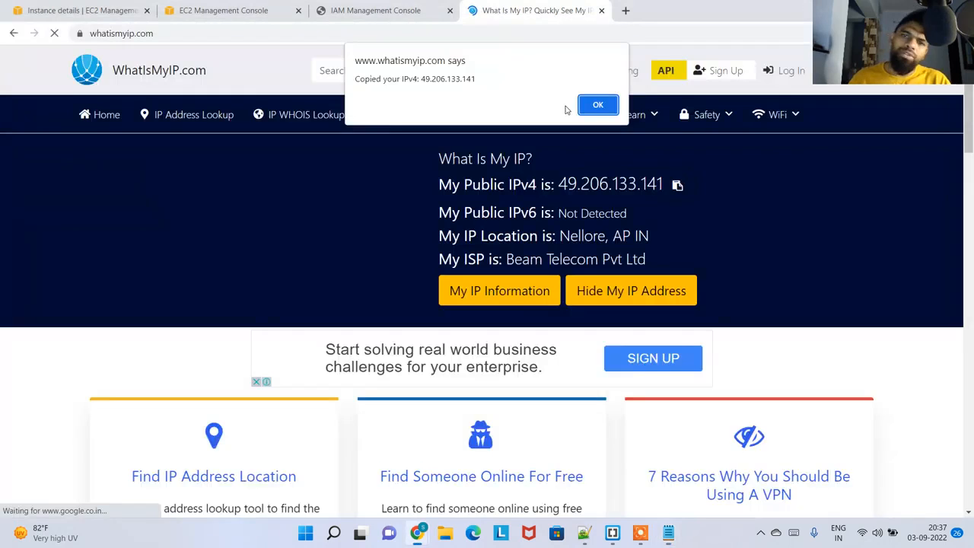
pyautogui.click(595, 111)
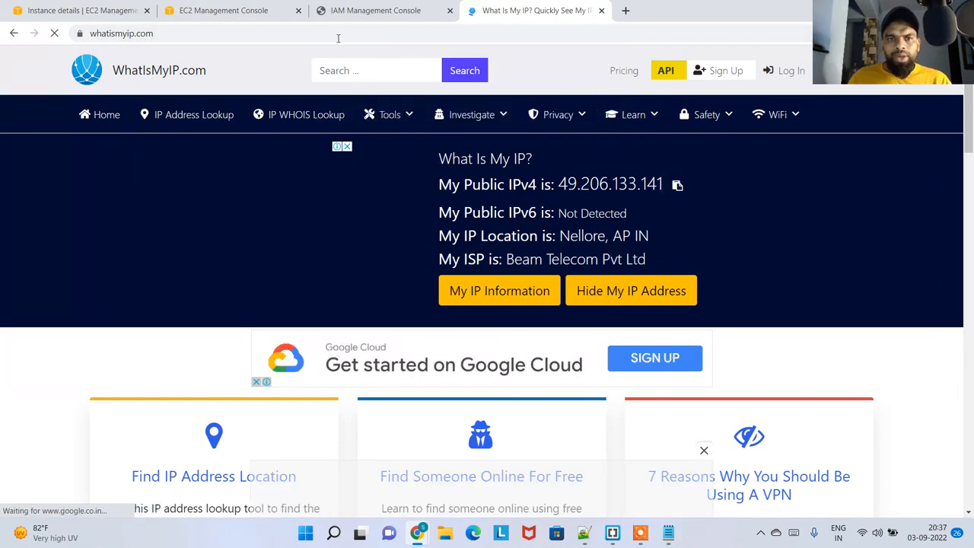
# Examine the inbound and outbound rules in the security details of the mypemwebserver instance
pyautogui.click(228, 7)
pyautogui.click(85, 9)
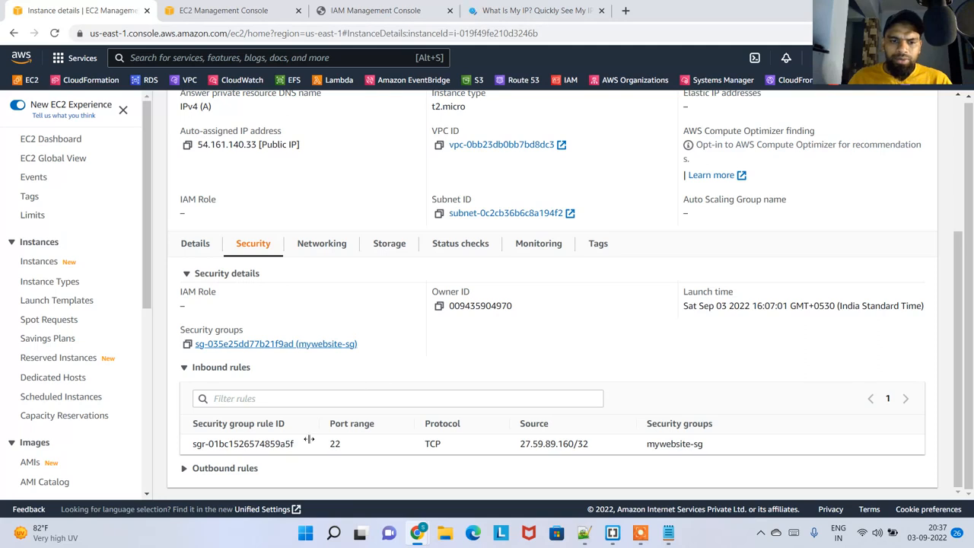
pyautogui.click(225, 468)
pyautogui.scroll(-2, 317, 418)
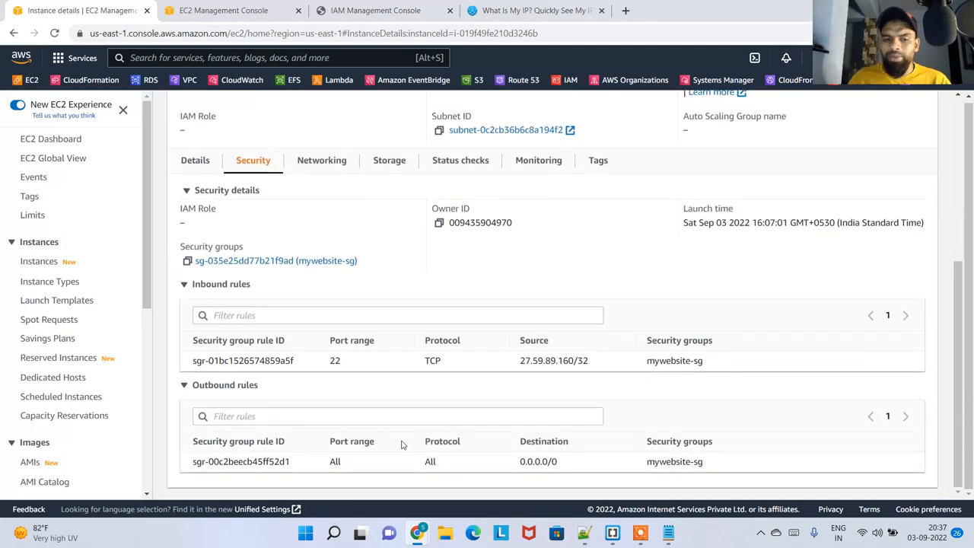
pyautogui.scroll(5, 511, 255)
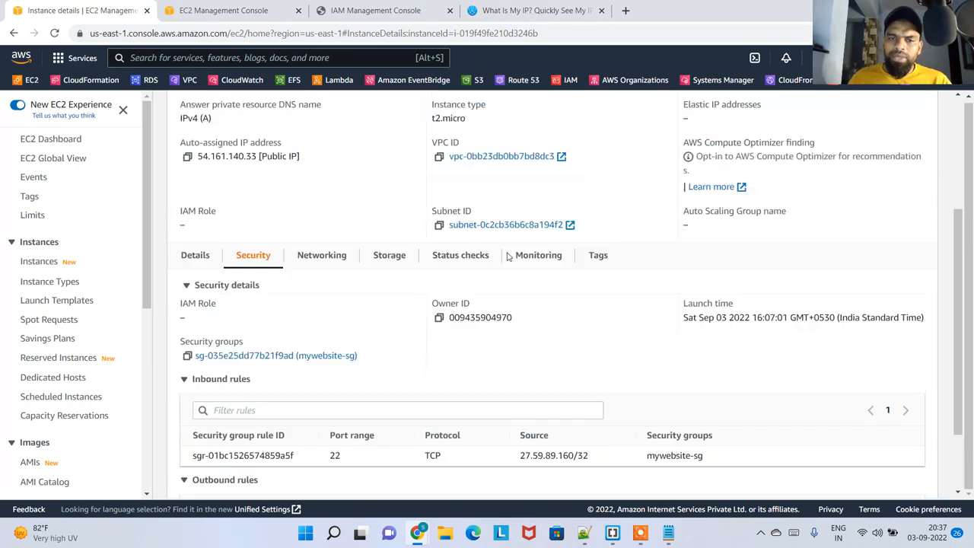
pyautogui.scroll(-5, 436, 305)
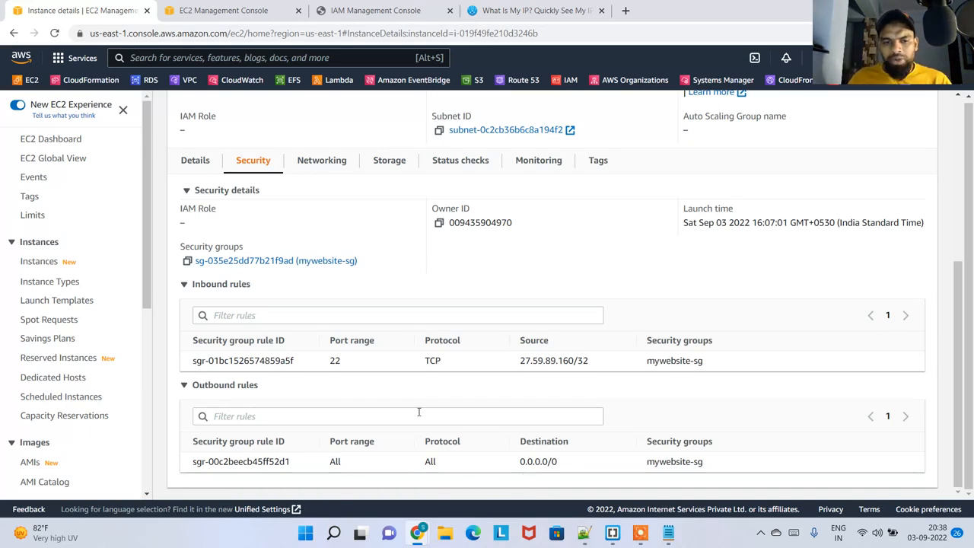
pyautogui.scroll(3, 419, 409)
pyautogui.scroll(-2, 341, 442)
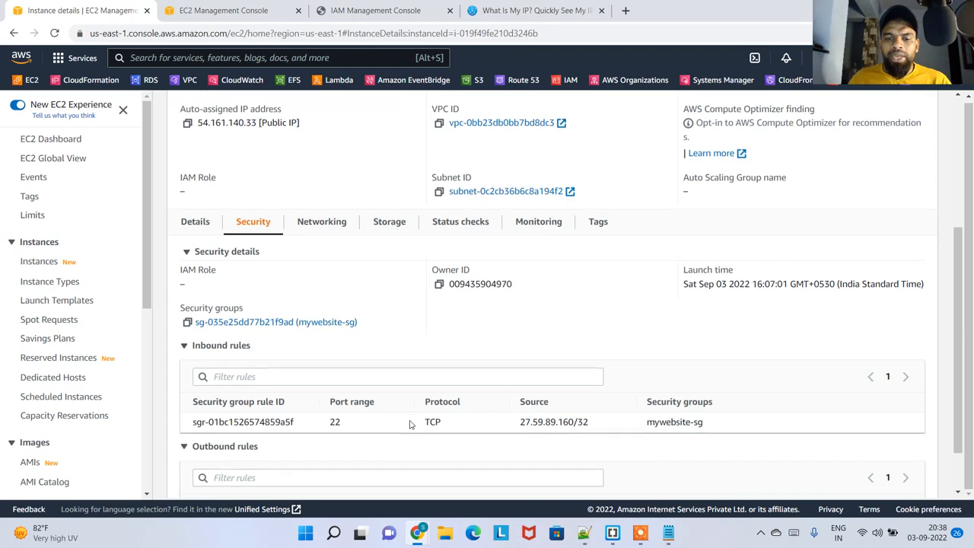
pyautogui.scroll(-1, 411, 418)
pyautogui.scroll(5, 396, 401)
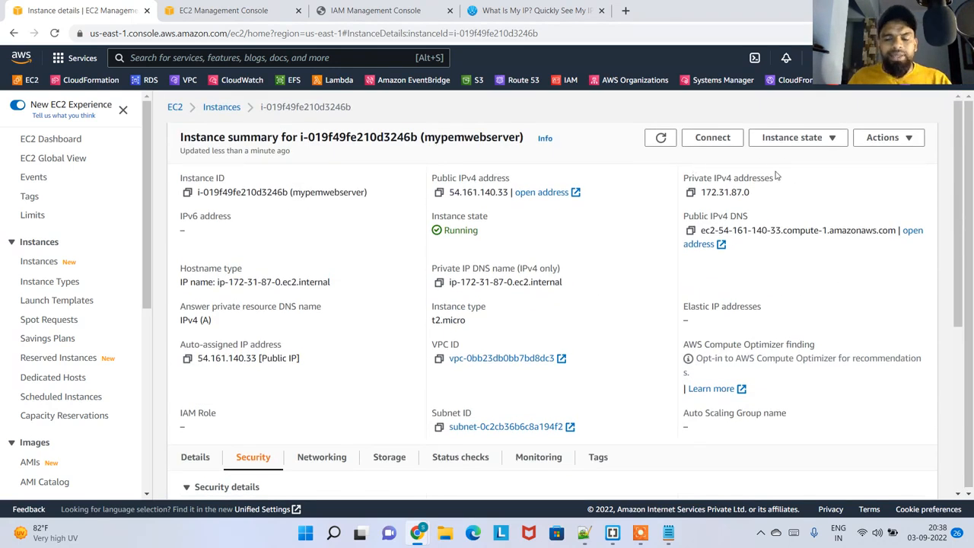
pyautogui.scroll(-3, 259, 441)
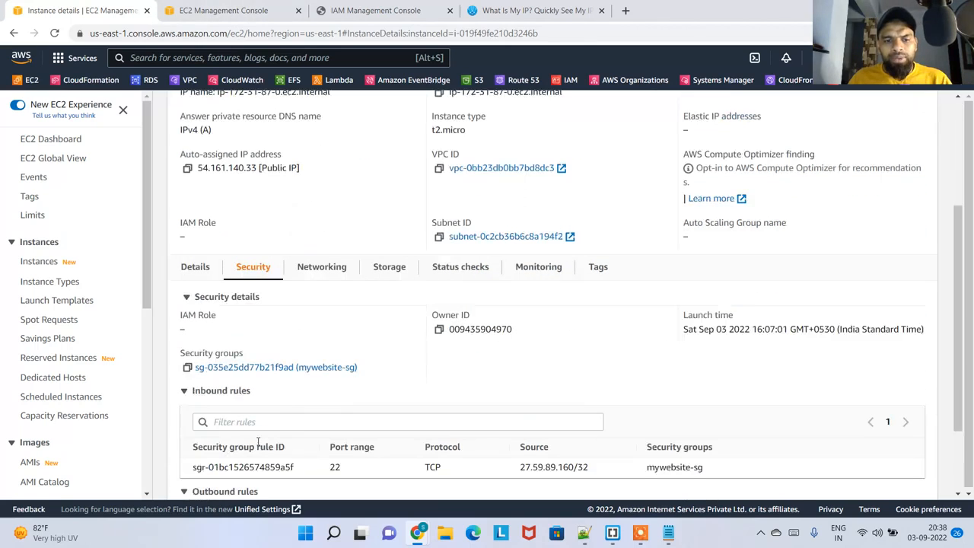
# Reopen the mywebsite-sg security group from the instance in a new browser tab and close its older tab
pyautogui.rightClick(251, 370)
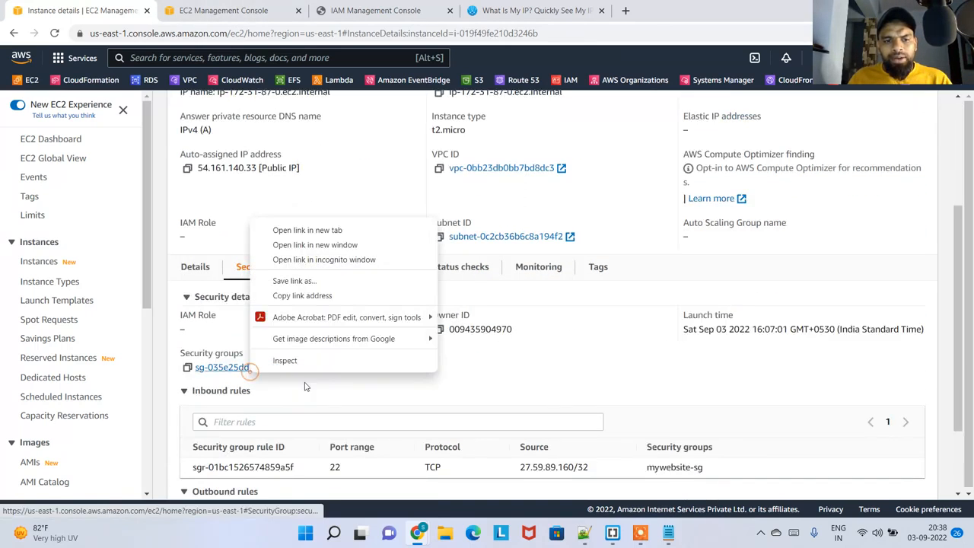
pyautogui.click(333, 231)
pyautogui.click(438, 12)
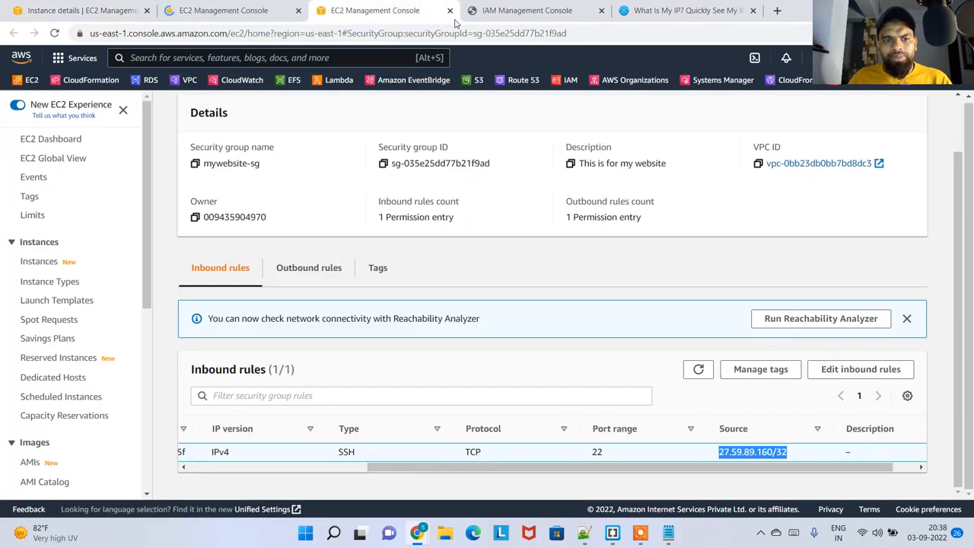
pyautogui.click(450, 11)
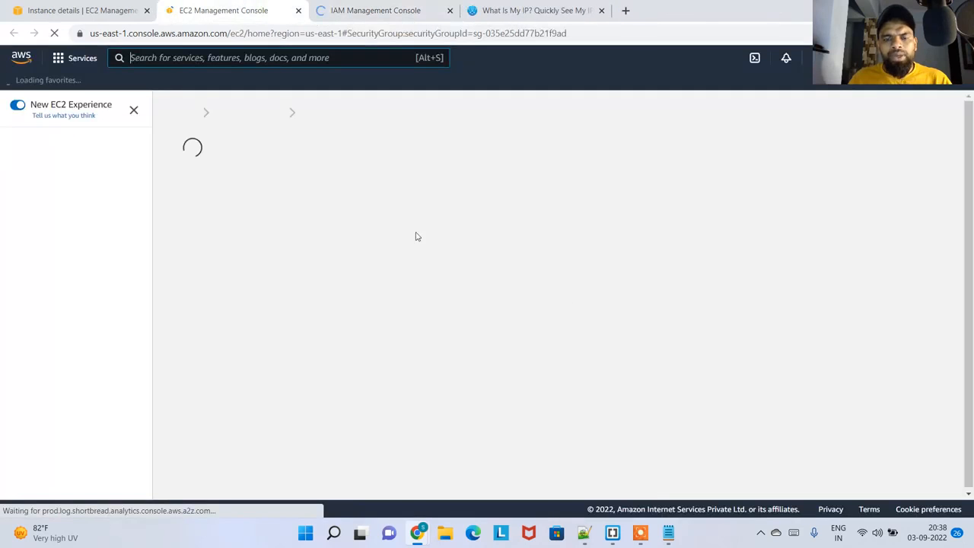
# Delete the SSH inbound rule from mywebsite-sg, save the rules, and review the group's inbound rules list
pyautogui.scroll(-1, 520, 365)
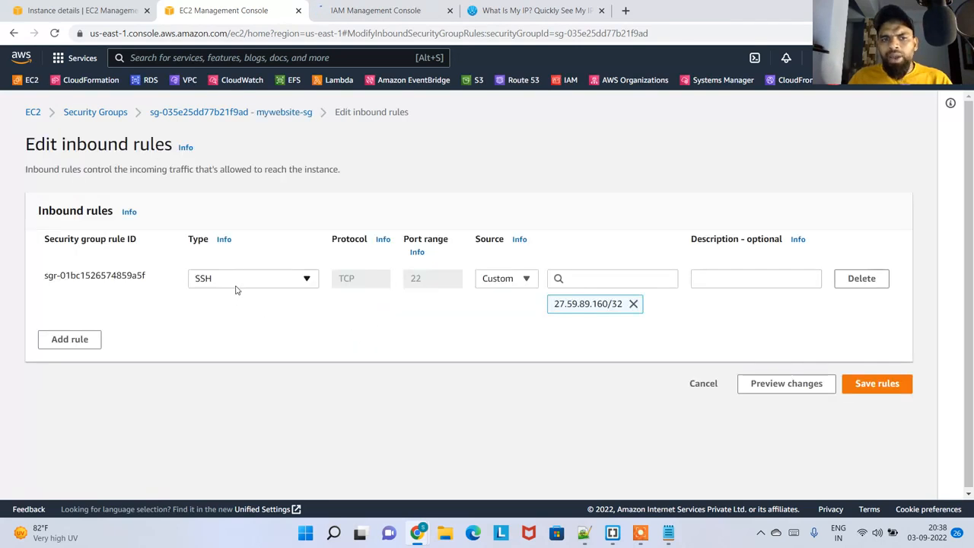
pyautogui.click(854, 282)
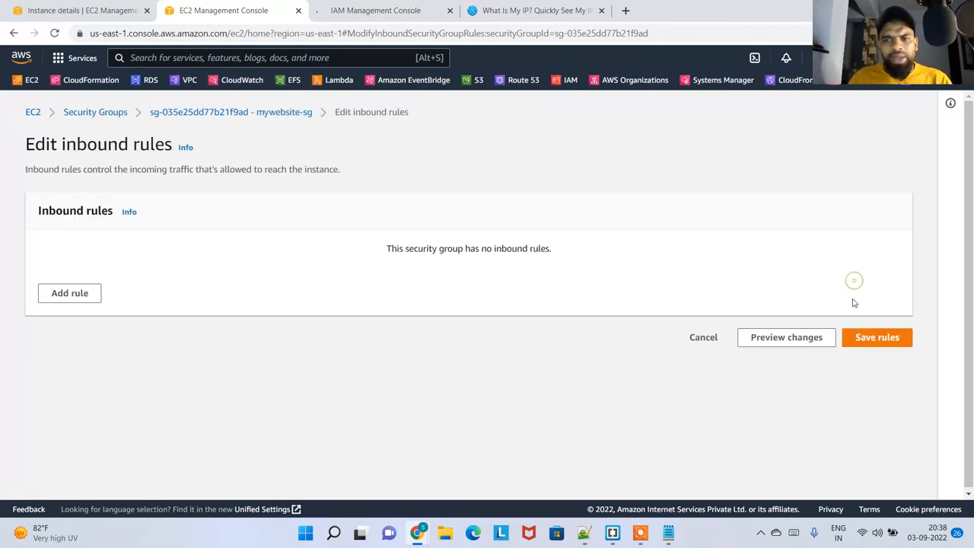
pyautogui.click(884, 340)
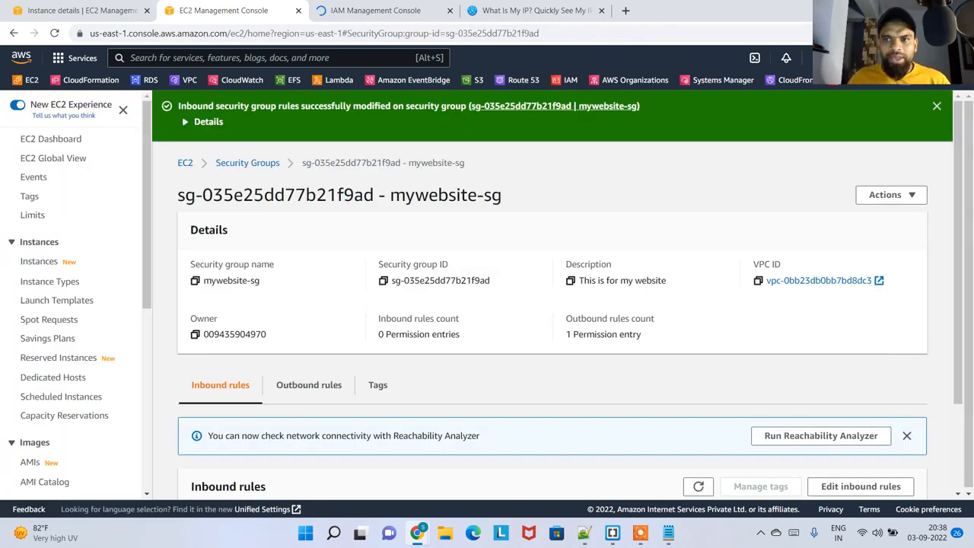
pyautogui.click(935, 106)
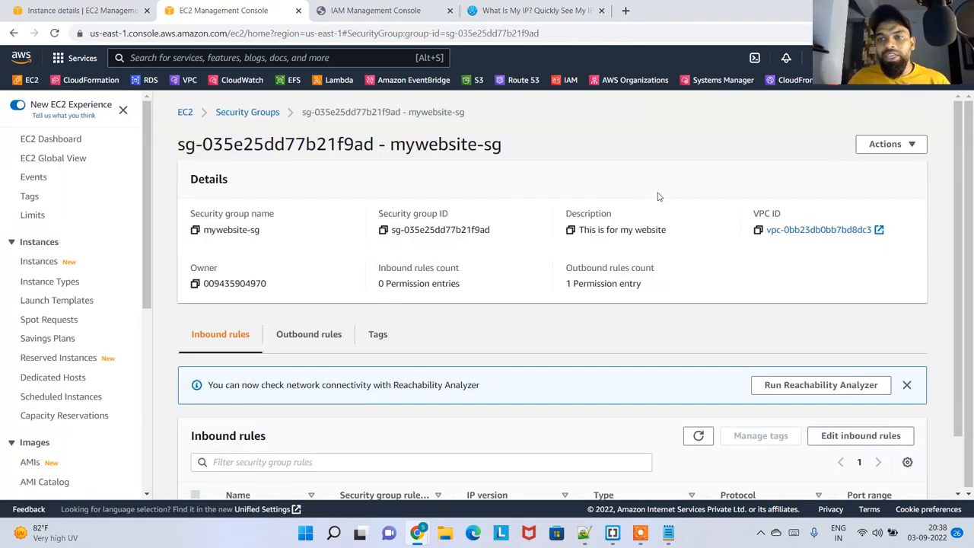
pyautogui.scroll(-1, 311, 395)
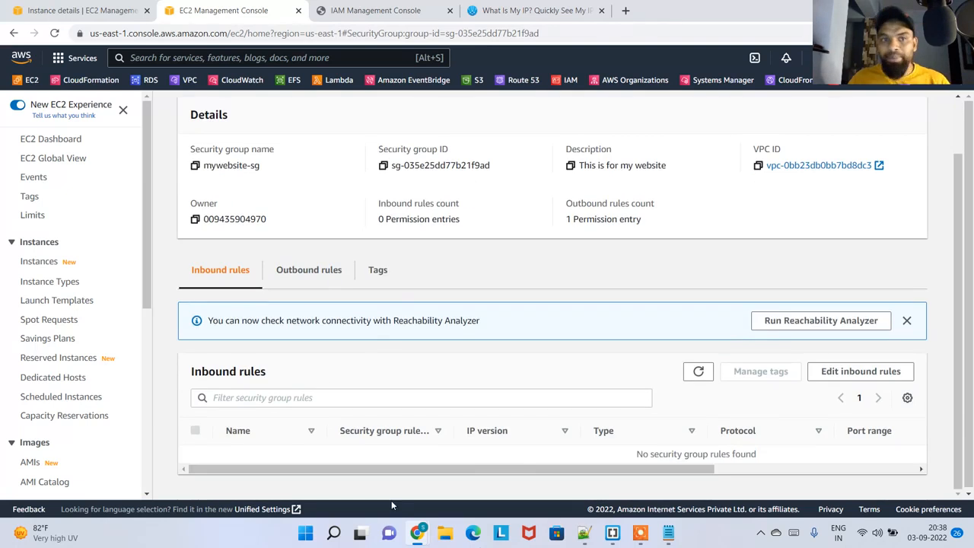
pyautogui.scroll(2, 381, 282)
# Return to the mypemwebserver instance details, refresh them, and check the inbound rules of its security group
pyautogui.click(93, 10)
pyautogui.scroll(3, 313, 338)
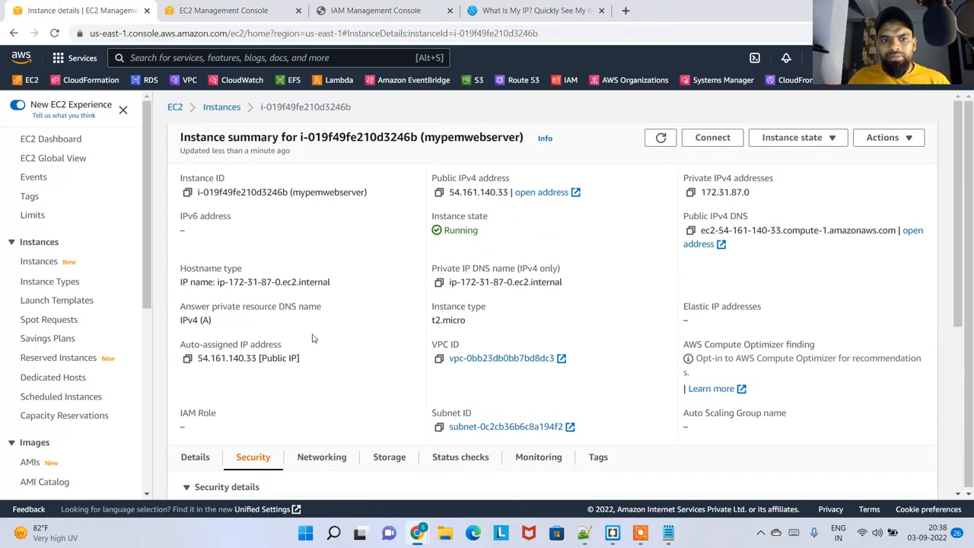
pyautogui.scroll(-3, 312, 338)
pyautogui.scroll(3, 320, 364)
pyautogui.scroll(-3, 282, 376)
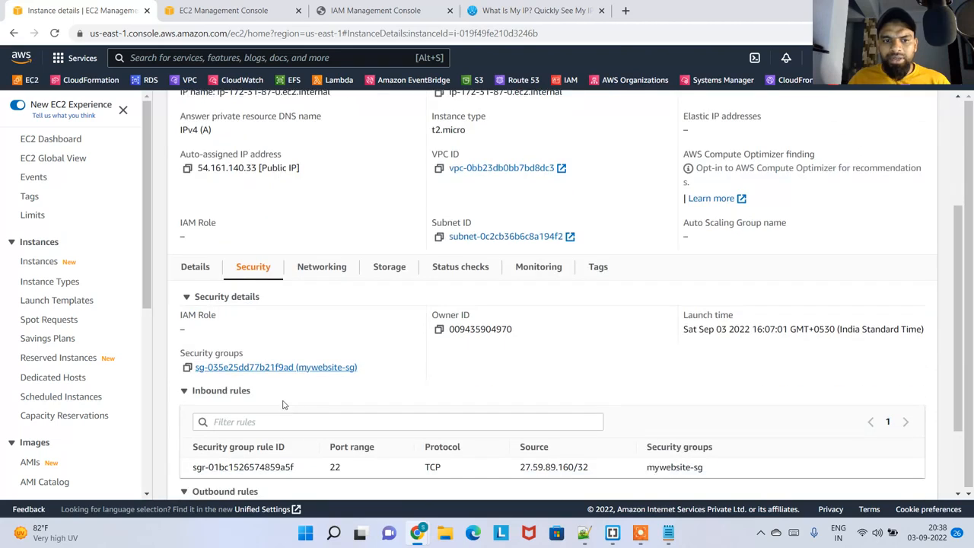
pyautogui.scroll(1, 735, 328)
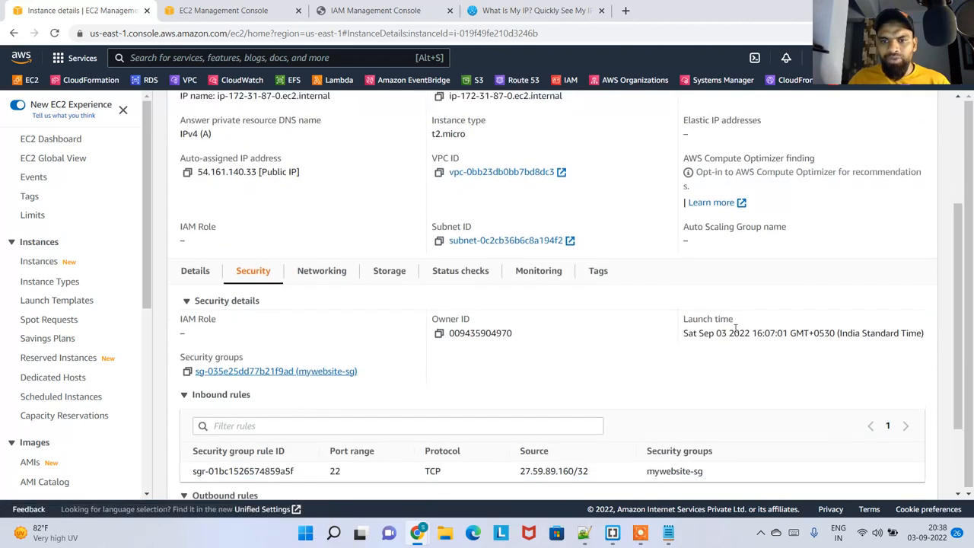
pyautogui.scroll(3, 735, 329)
pyautogui.click(659, 137)
pyautogui.scroll(-3, 602, 288)
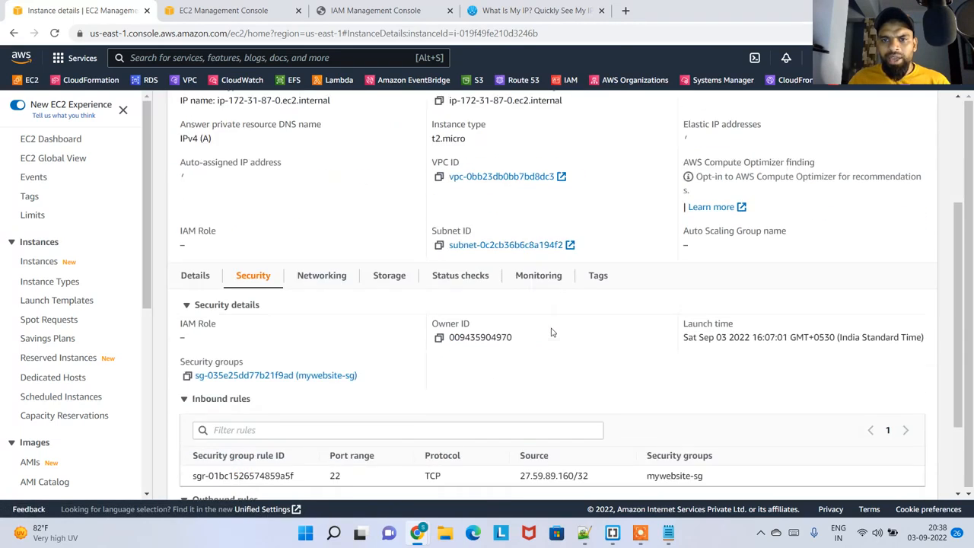
pyautogui.scroll(-2, 552, 333)
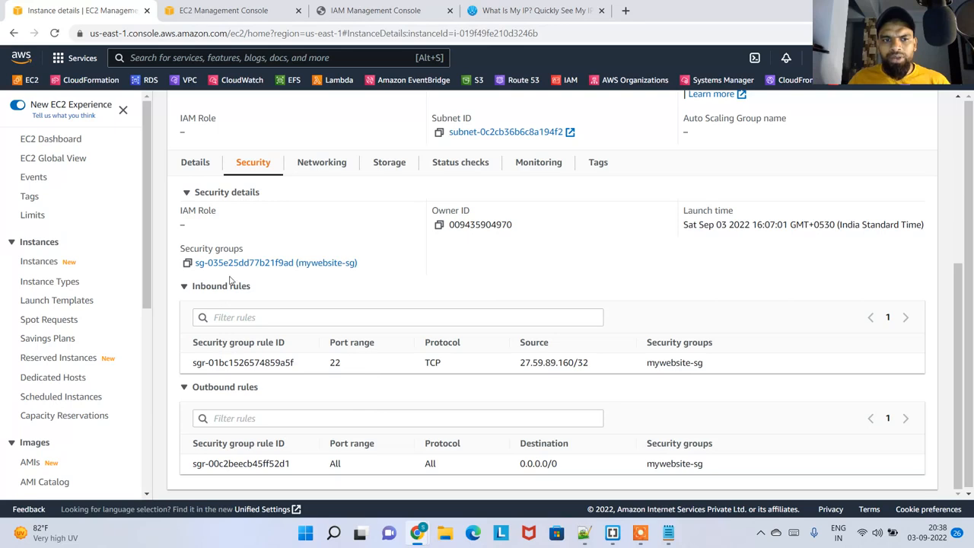
# Reload the mypemwebserver instance page and check the inbound rules in its security details against the mywebsite-sg page
pyautogui.scroll(5, 495, 370)
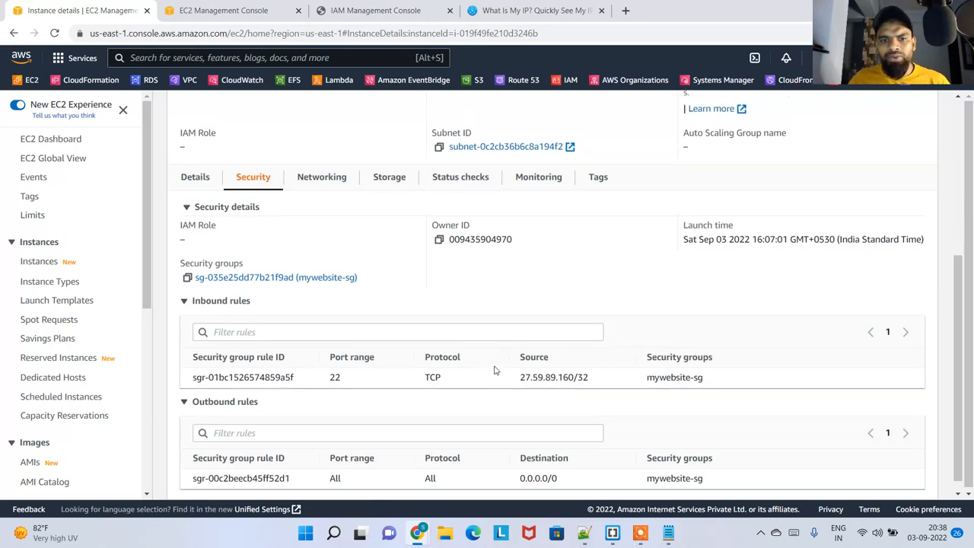
pyautogui.click(659, 139)
pyautogui.scroll(-3, 428, 355)
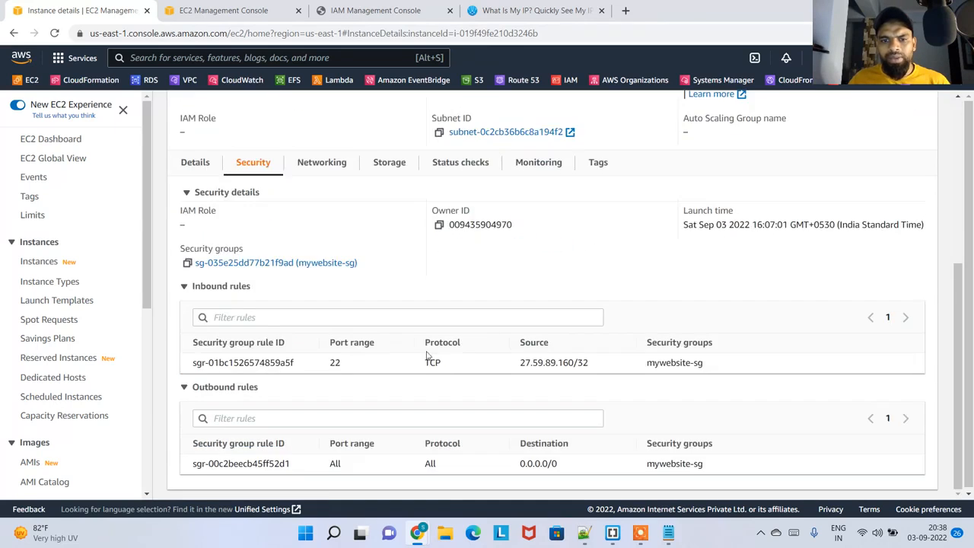
pyautogui.click(55, 33)
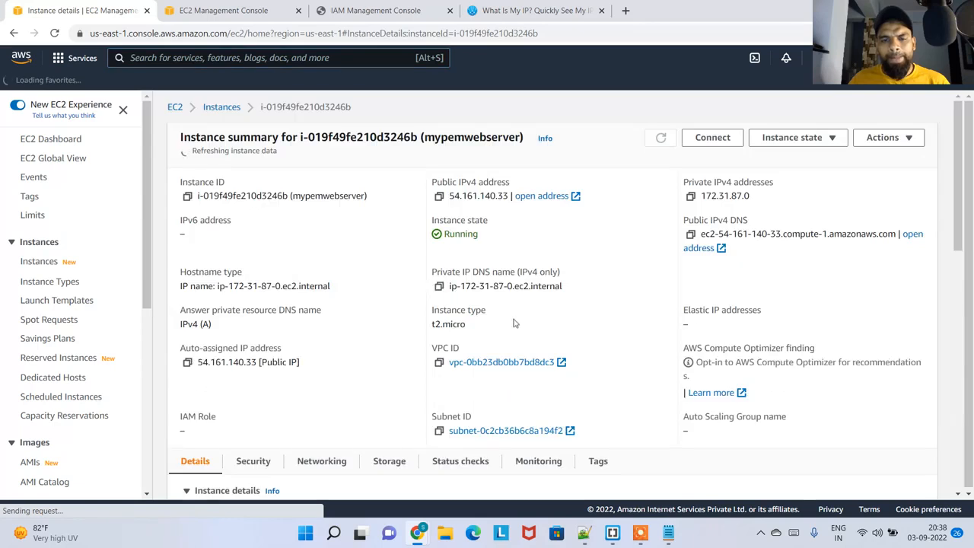
pyautogui.click(252, 140)
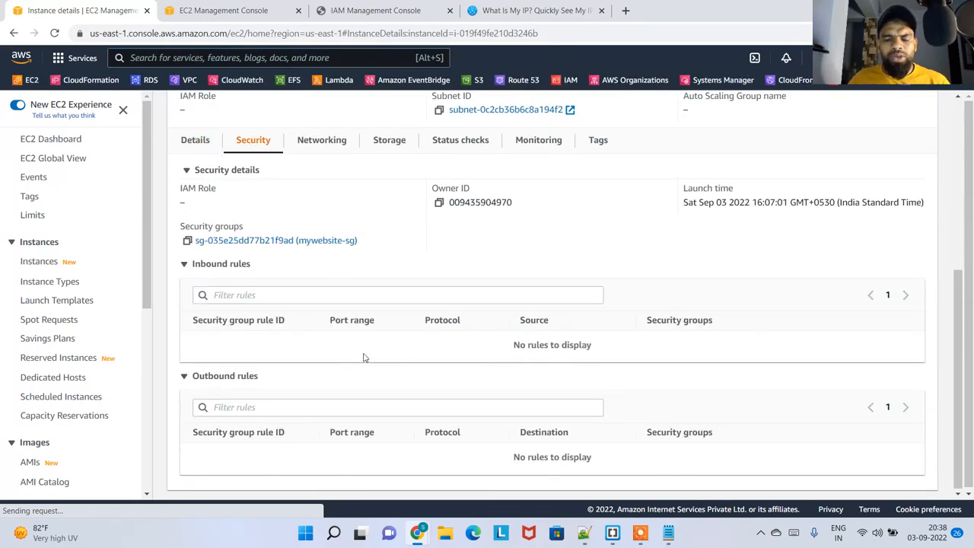
pyautogui.moveTo(597, 355); pyautogui.dragTo(446, 354)
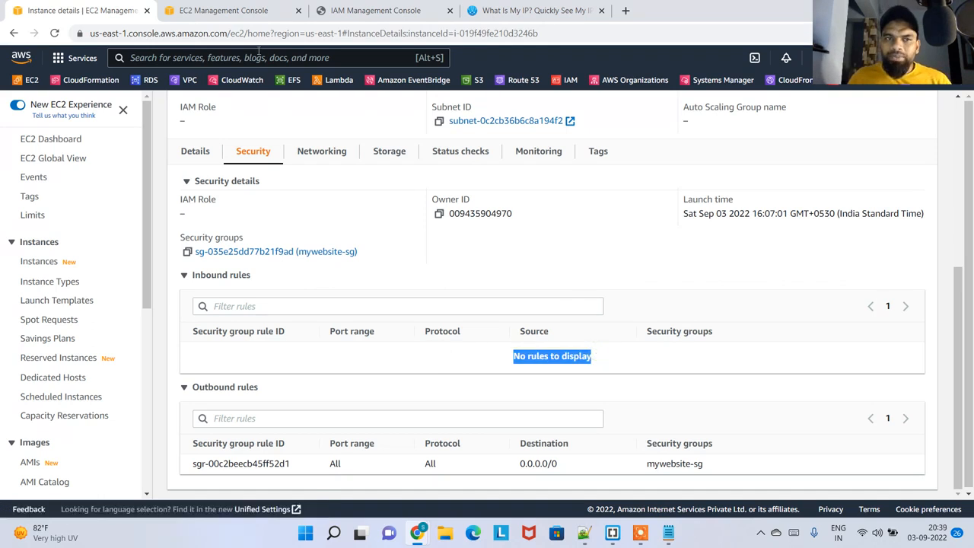
pyautogui.click(257, 9)
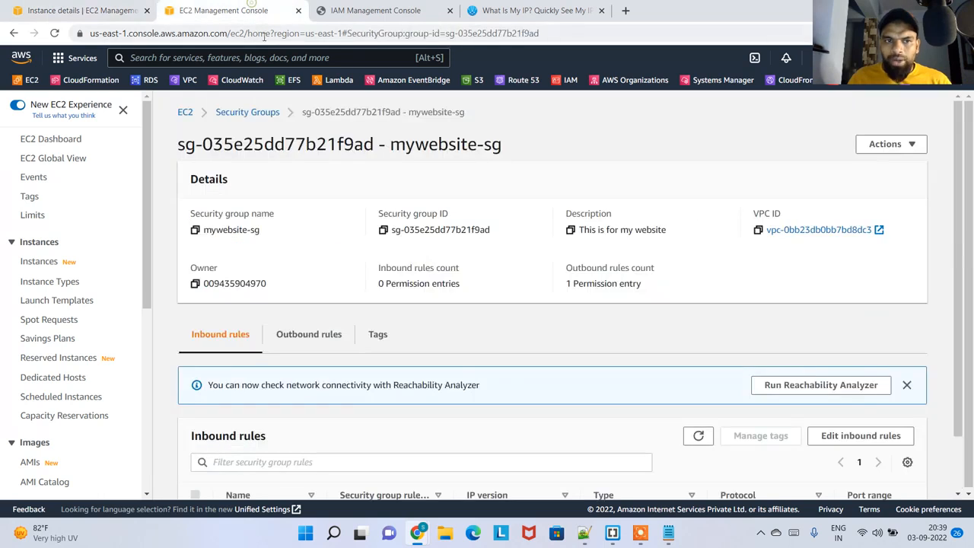
pyautogui.click(114, 11)
# Try to connect to mypemwebserver through EC2 Instance Connect as ec2-user, and close the connection tab
pyautogui.scroll(4, 609, 267)
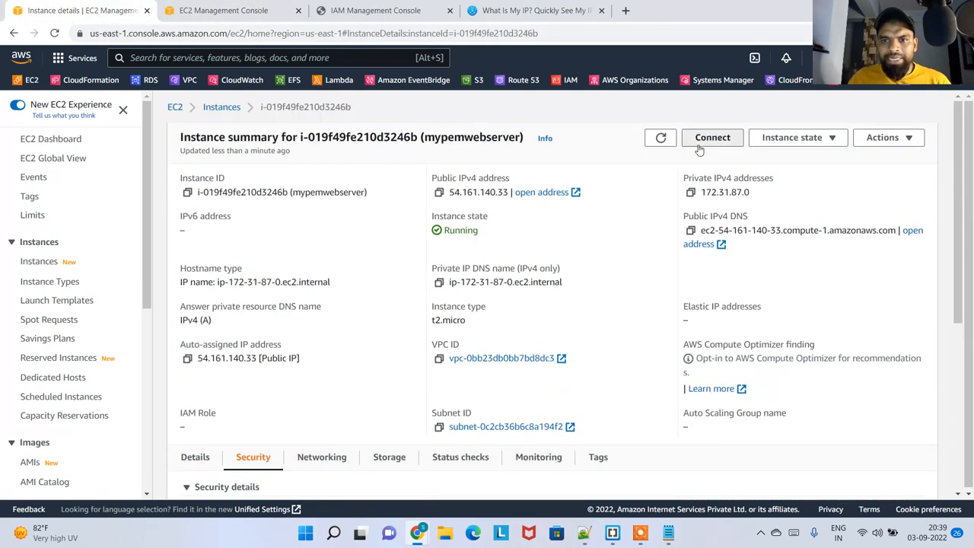
pyautogui.click(700, 145)
pyautogui.click(158, 216)
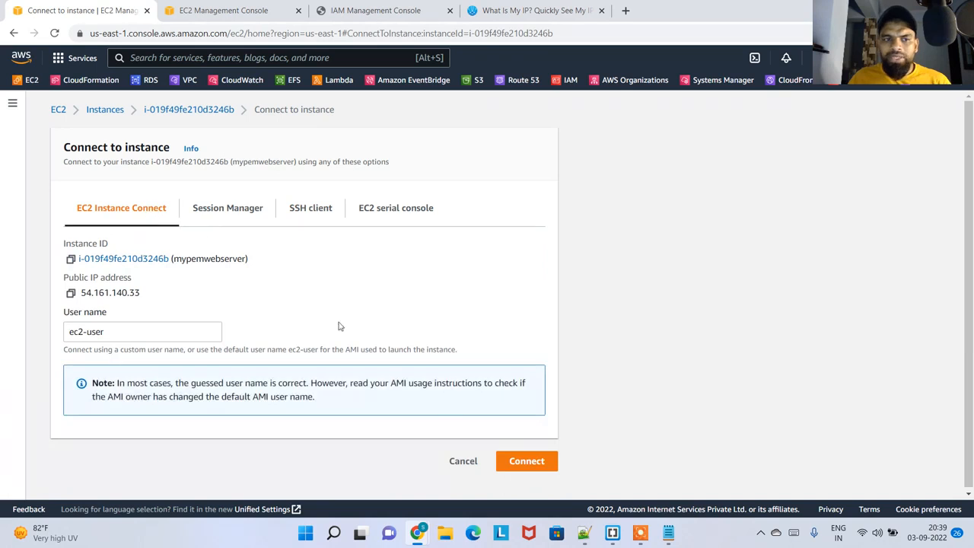
pyautogui.click(533, 465)
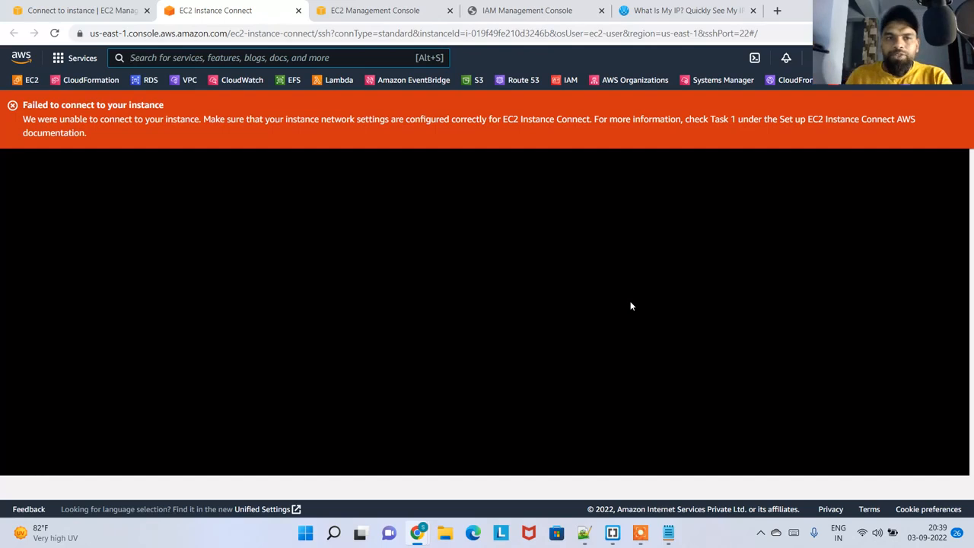
pyautogui.click(298, 11)
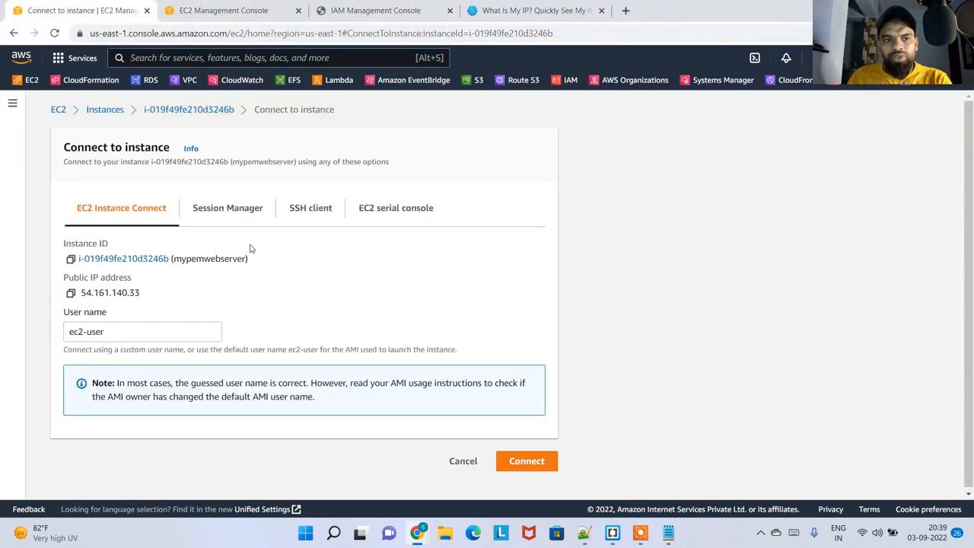
# Check the Session Manager connection option, and search the instance details for "iam" to inspect the IAM role
pyautogui.click(228, 208)
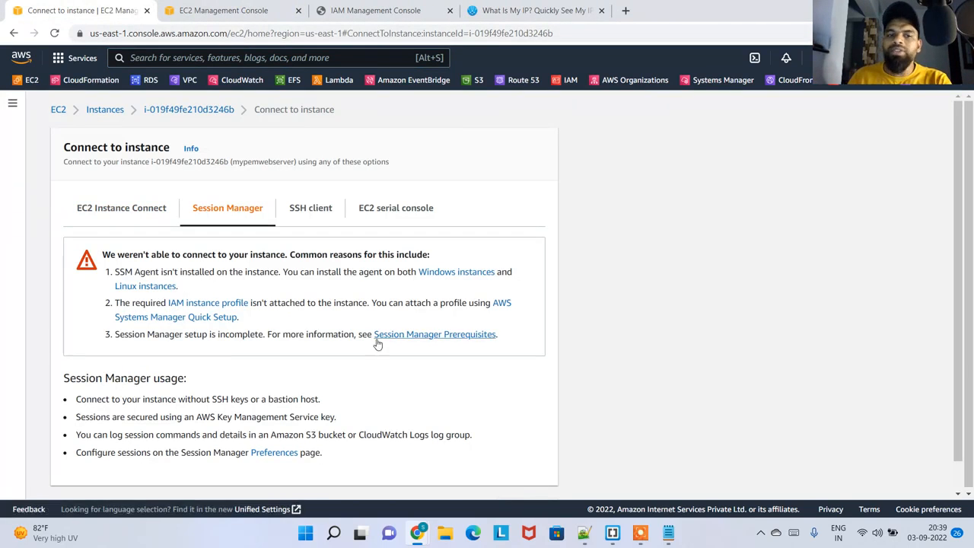
pyautogui.click(156, 110)
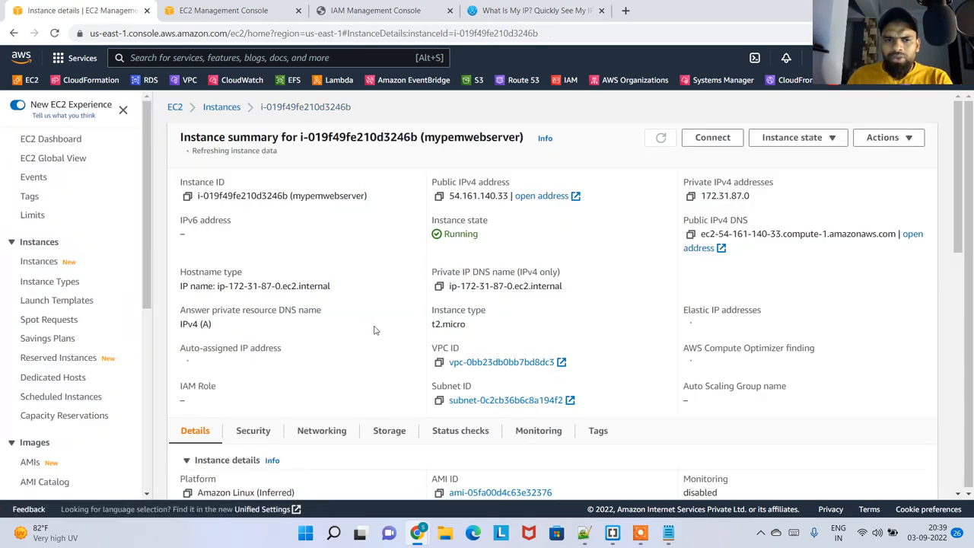
pyautogui.scroll(-1, 380, 335)
pyautogui.hotkey('ctrl', 'f')
pyautogui.write('iam')
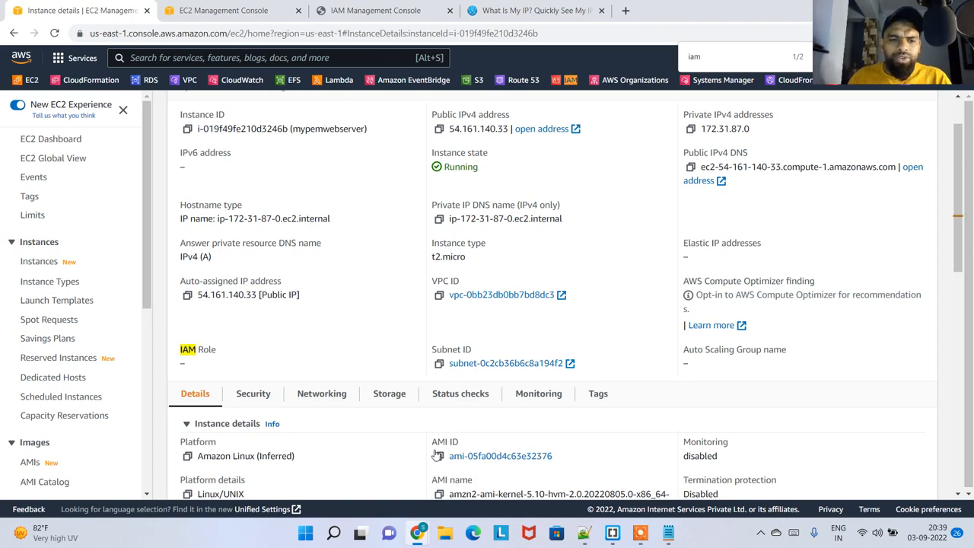
pyautogui.moveTo(216, 370); pyautogui.dragTo(180, 349)
pyautogui.scroll(1, 304, 211)
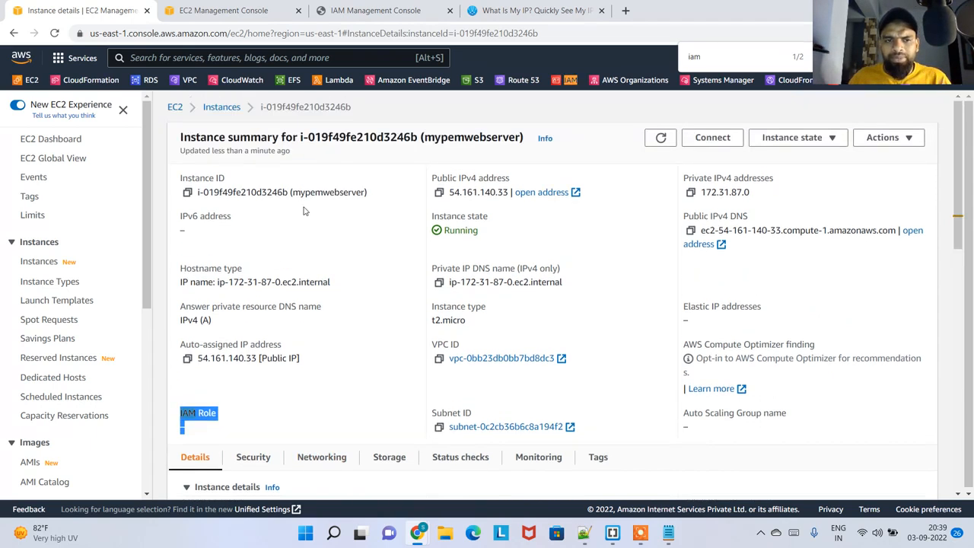
# Return to the connection options of mypemwebserver, review Session Manager again, and view the SSH client instructions
pyautogui.click(735, 138)
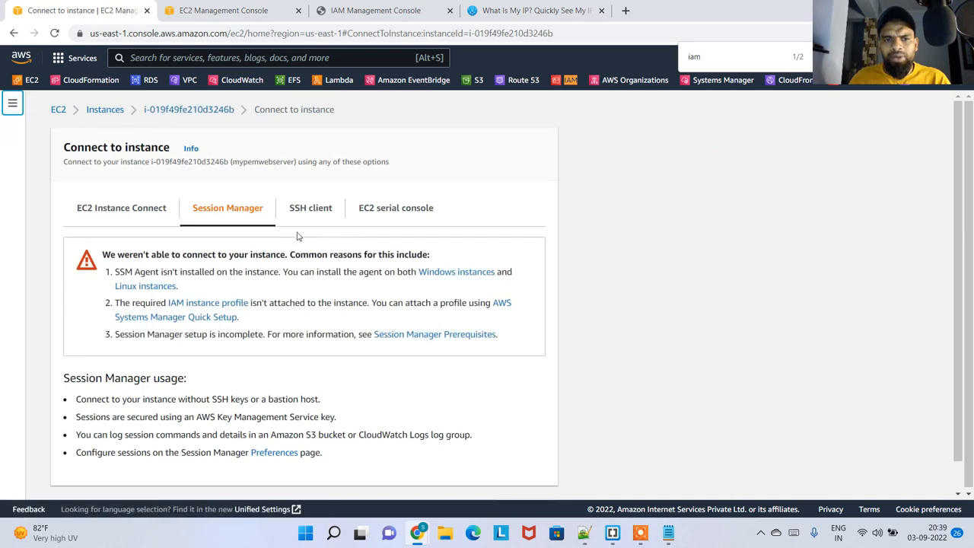
pyautogui.scroll(-1, 257, 281)
pyautogui.scroll(1, 304, 244)
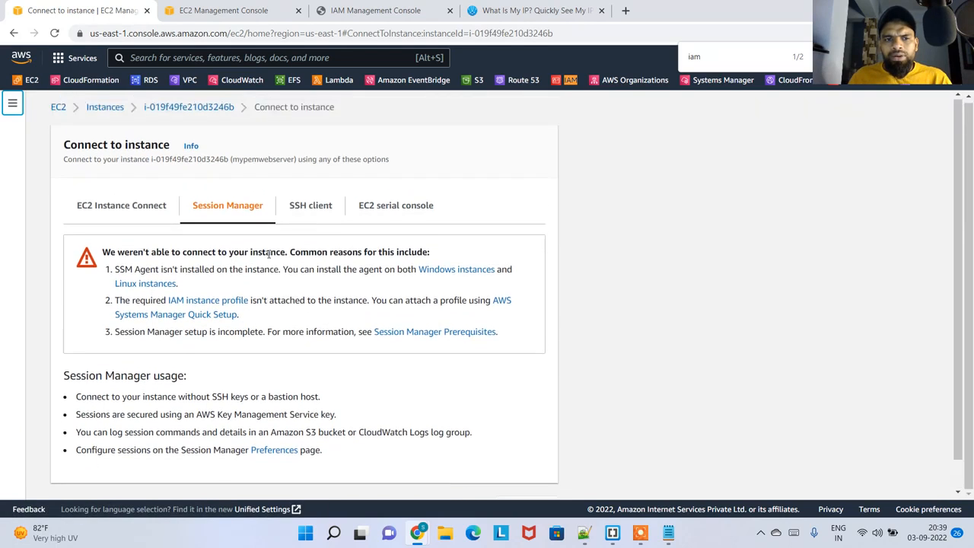
pyautogui.click(310, 216)
pyautogui.scroll(-2, 629, 412)
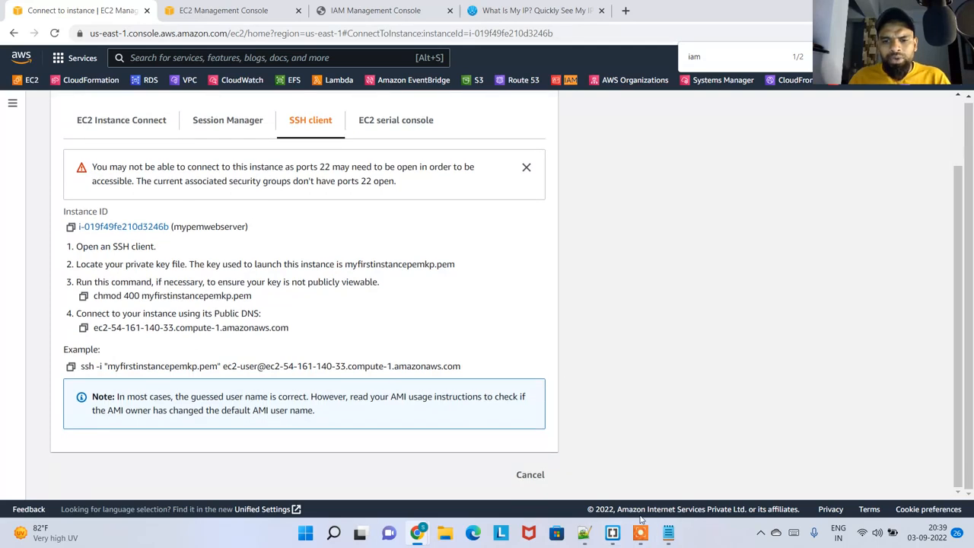
# Launch Windows PowerShell, move its window beside the SSH instructions, and return to the browser
pyautogui.press('super')
pyautogui.write('owerspowe')
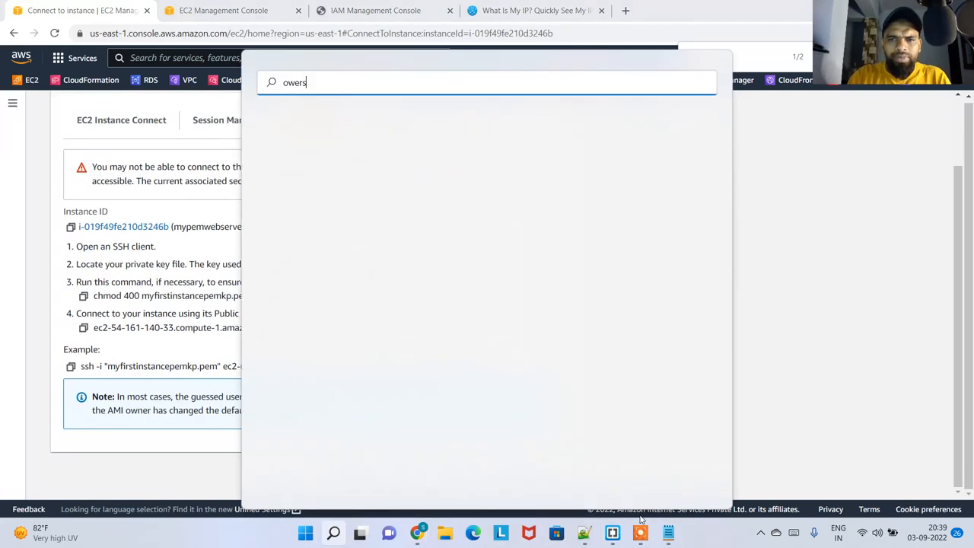
pyautogui.press('BackSpace')
pyautogui.press('BackSpace')
pyautogui.press('BackSpace')
pyautogui.press('BackSpace')
pyautogui.press('BackSpace')
pyautogui.press('BackSpace')
pyautogui.press('BackSpace')
pyautogui.write('powershell')
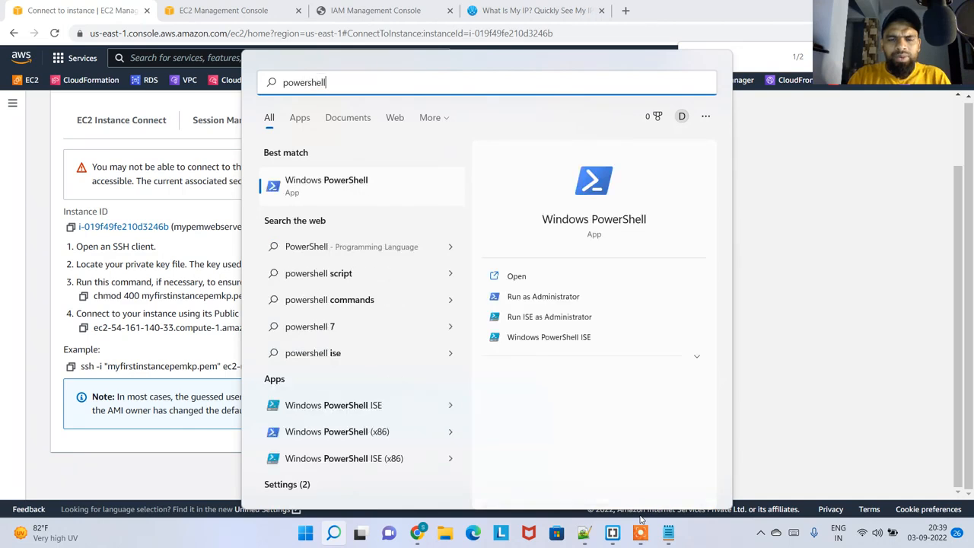
pyautogui.press('Return')
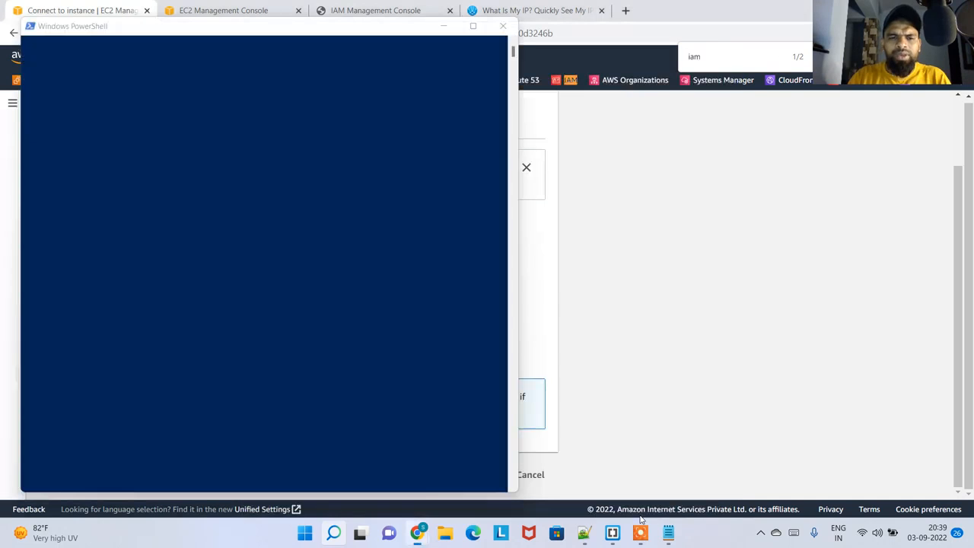
pyautogui.moveTo(272, 22); pyautogui.dragTo(646, 61)
pyautogui.click(254, 352)
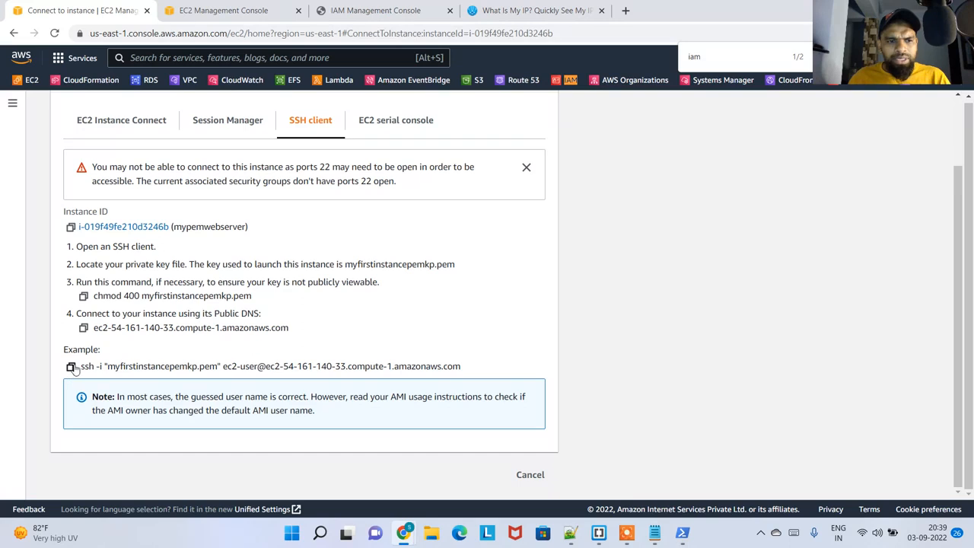
# Copy the example SSH command for mypemwebserver and change PowerShell's working folder to Downloads
pyautogui.click(70, 366)
pyautogui.hotkey('alt', 'Tab')
pyautogui.rightClick(515, 198)
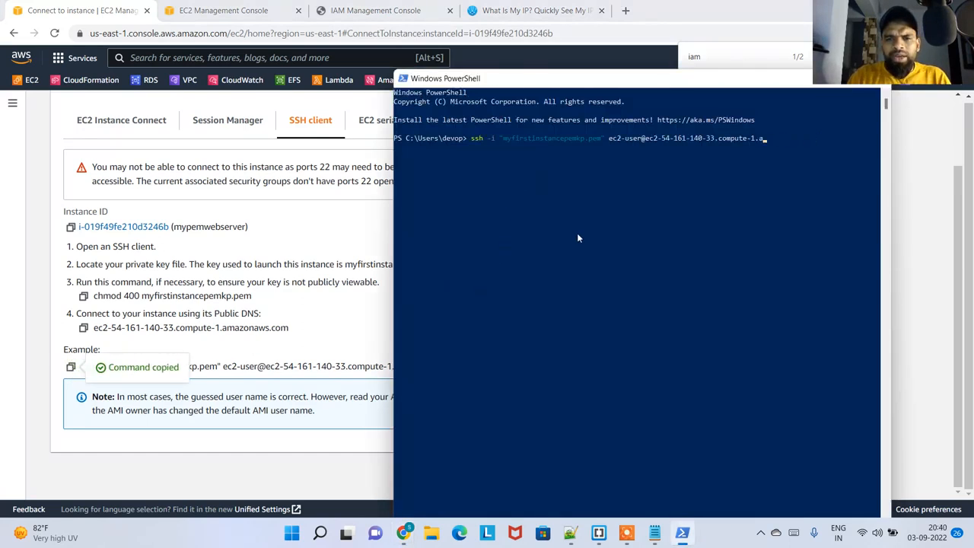
pyautogui.press('BackSpace')
pyautogui.press('BackSpace')
pyautogui.press('BackSpace')
pyautogui.press('BackSpace')
pyautogui.press('BackSpace')
pyautogui.press('BackSpace')
pyautogui.press('BackSpace')
pyautogui.press('BackSpace')
pyautogui.press('BackSpace')
pyautogui.press('BackSpace')
pyautogui.press('BackSpace')
pyautogui.press('BackSpace')
pyautogui.press('BackSpace')
pyautogui.press('BackSpace')
pyautogui.press('BackSpace')
pyautogui.press('BackSpace')
pyautogui.press('BackSpace')
pyautogui.press('BackSpace')
pyautogui.press('BackSpace')
pyautogui.press('BackSpace')
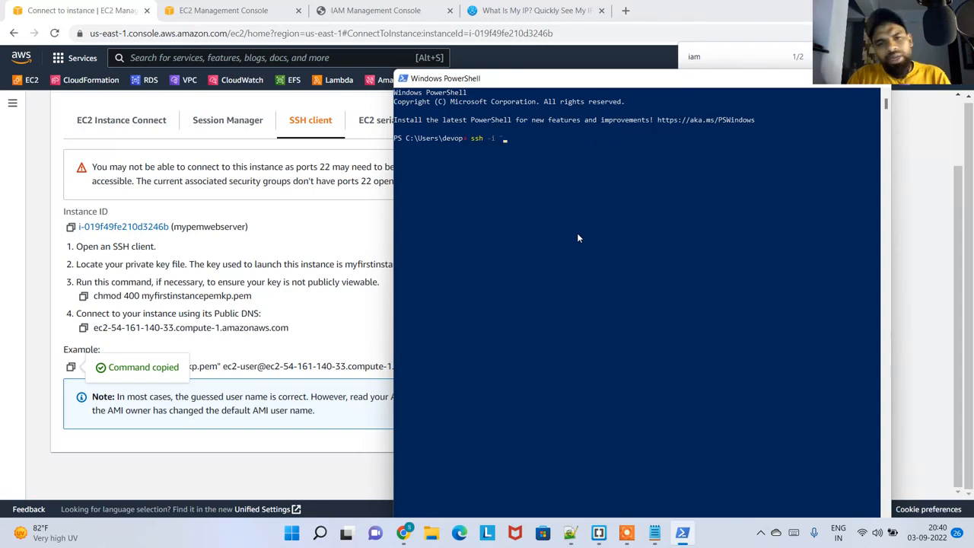
pyautogui.press('BackSpace')
pyautogui.press('BackSpace')
pyautogui.press('BackSpace')
pyautogui.press('BackSpace')
pyautogui.press('BackSpace')
pyautogui.press('BackSpace')
pyautogui.press('BackSpace')
pyautogui.press('BackSpace')
pyautogui.write('cd Dow')
pyautogui.press('Tab')
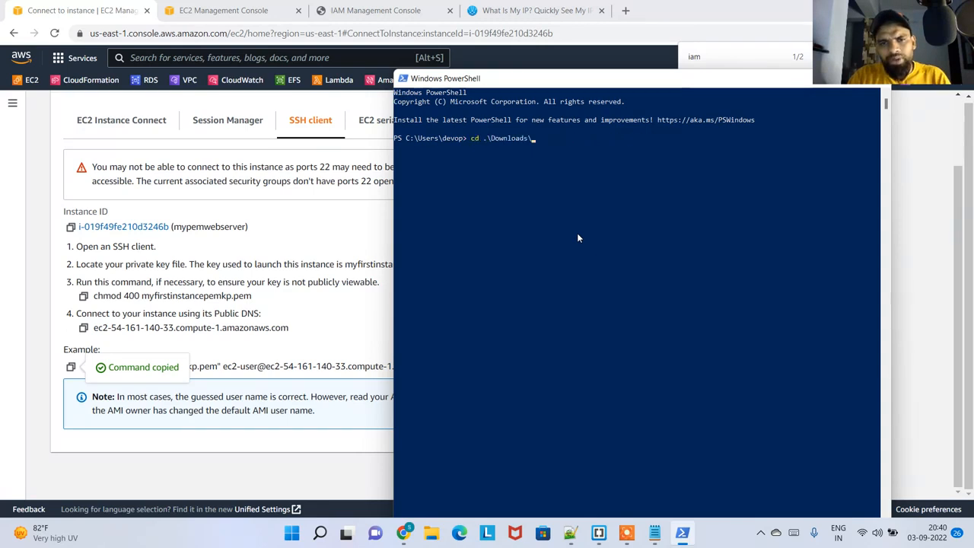
pyautogui.press('Return')
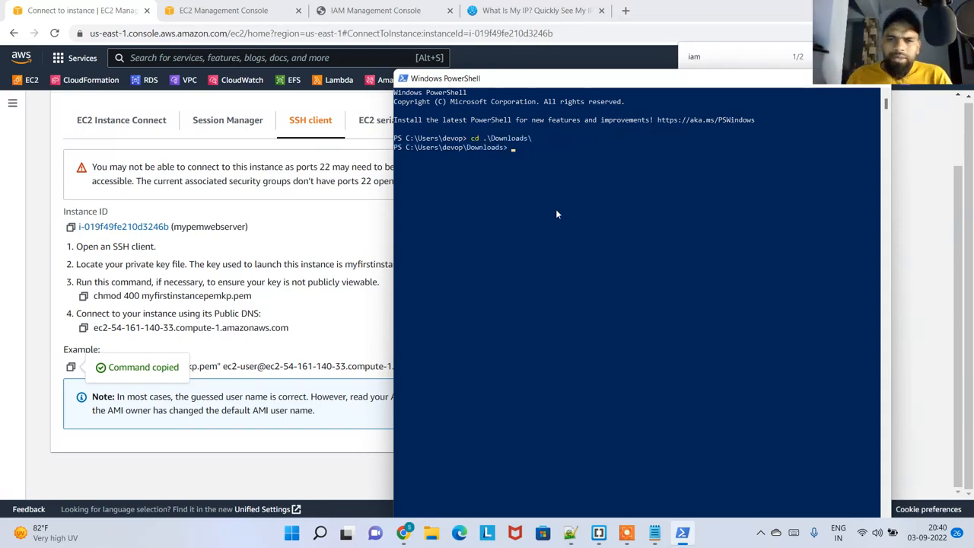
# Run the copied ssh command with myfirstinstancepemkp.pem as ec2-user to try connecting to the instance, and exit PowerShell
pyautogui.hotkey('ctrl', 'v')
pyautogui.press('Return')
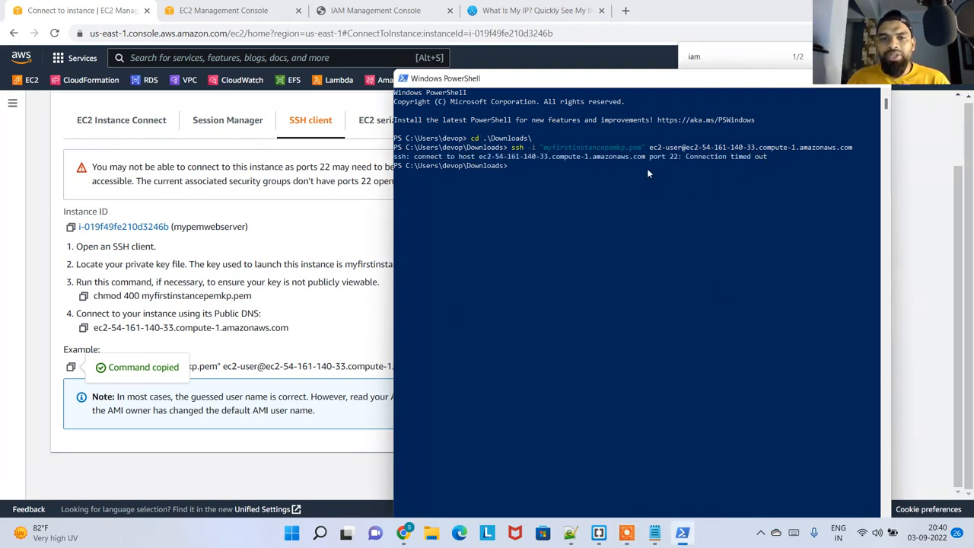
pyautogui.click(545, 200)
pyautogui.write('xit')
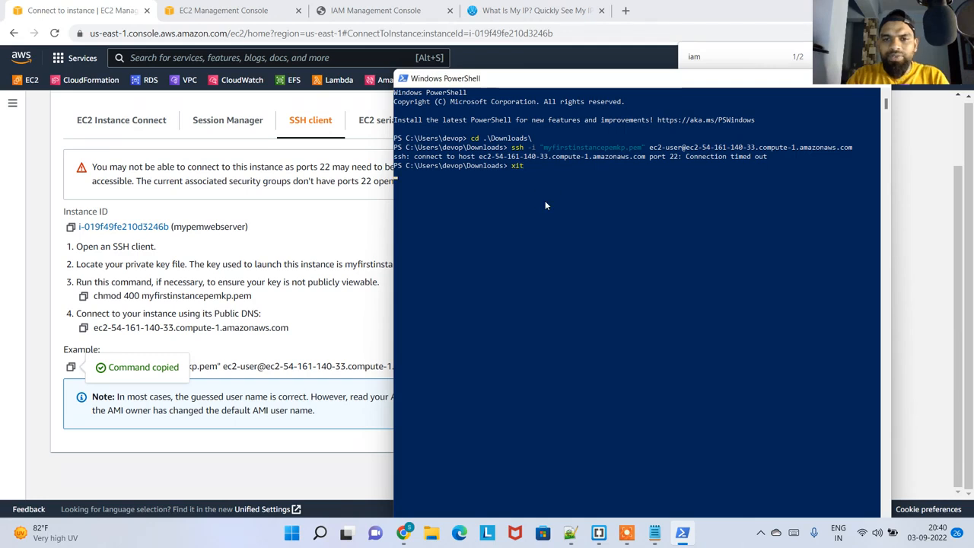
pyautogui.press('Return')
pyautogui.write('exit')
pyautogui.press('Return')
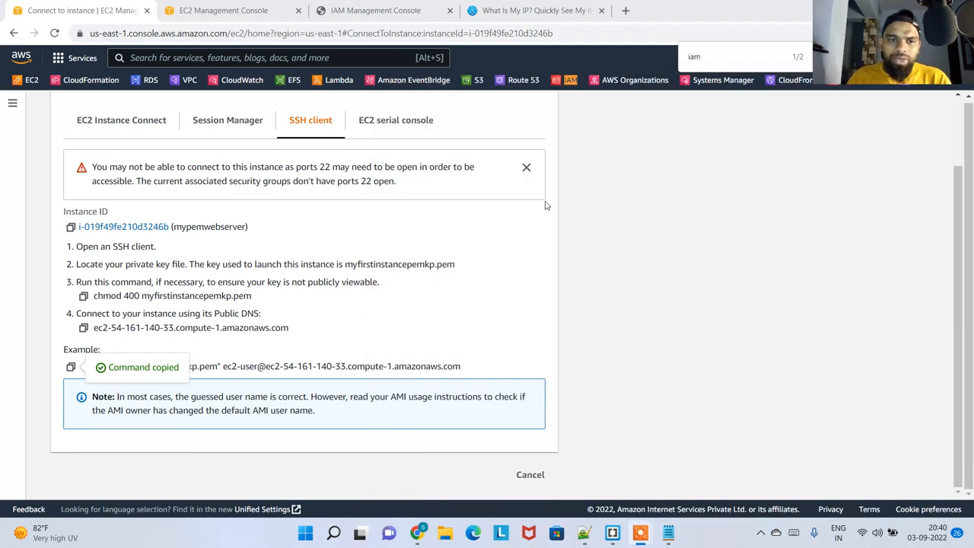
# Attach the SessionManagerCustomRole IAM role to the mypemwebserver instance
pyautogui.scroll(1, 395, 235)
pyautogui.scroll(1, 396, 235)
pyautogui.click(188, 116)
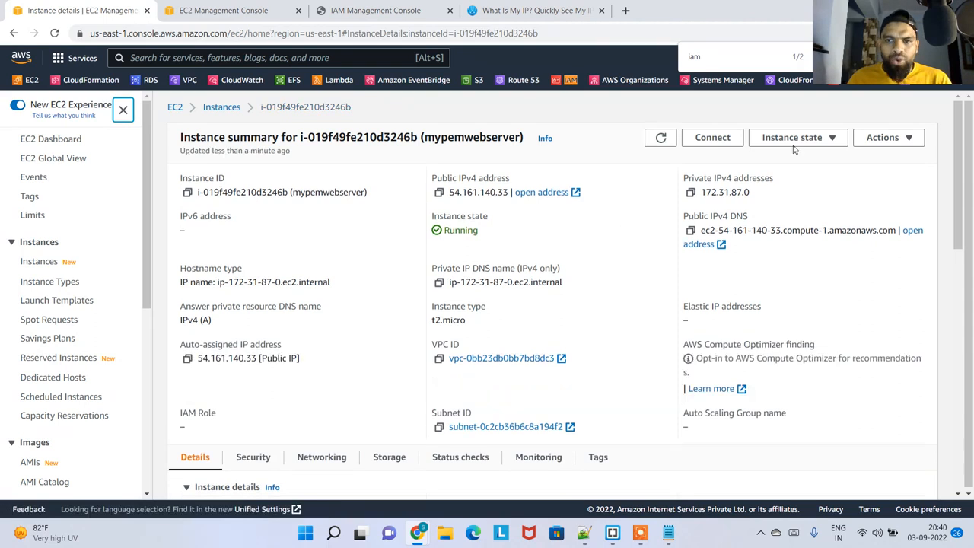
pyautogui.click(812, 147)
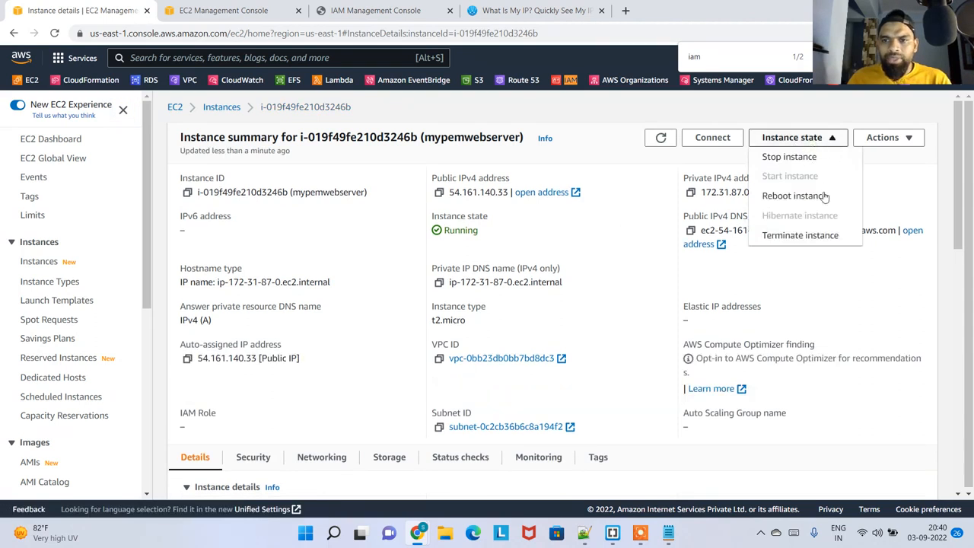
pyautogui.click(901, 138)
pyautogui.moveTo(830, 237)
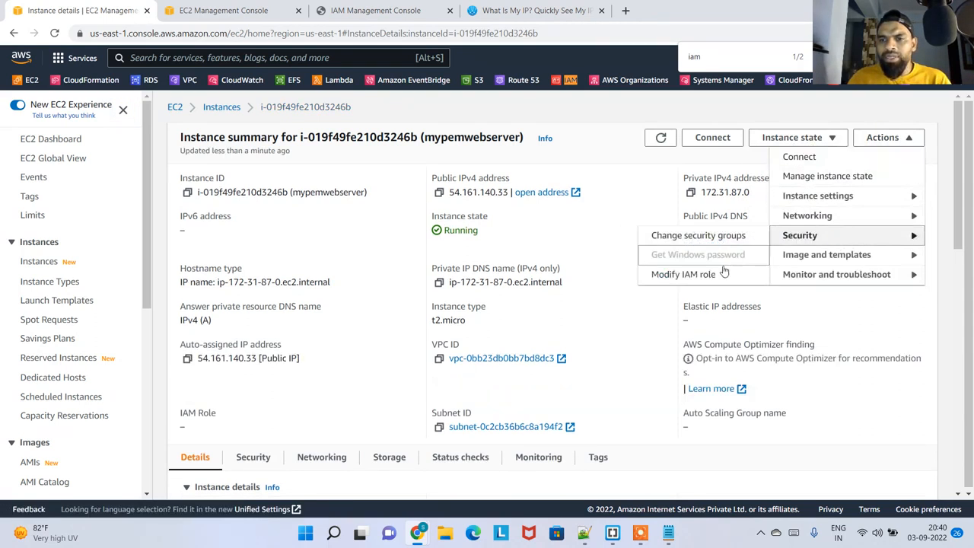
pyautogui.click(688, 275)
pyautogui.click(221, 281)
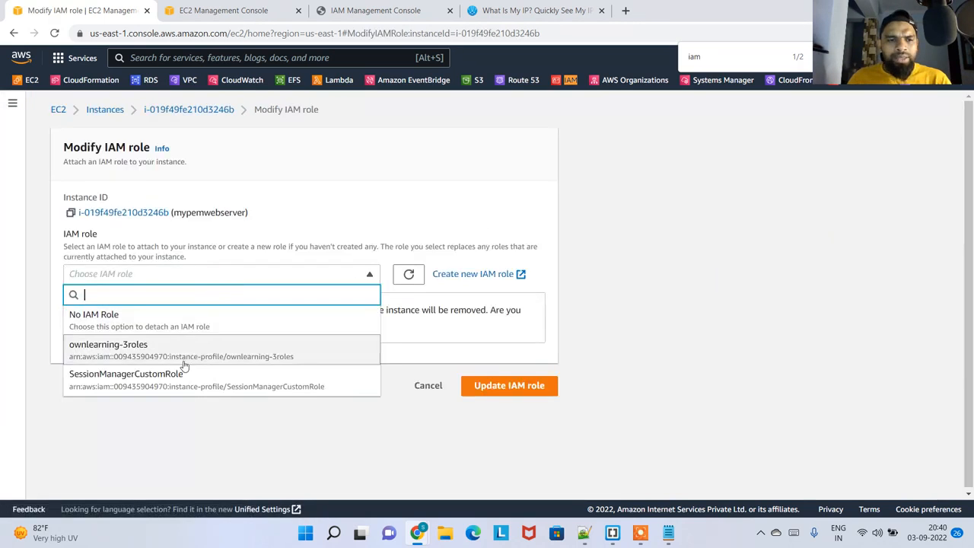
pyautogui.click(169, 384)
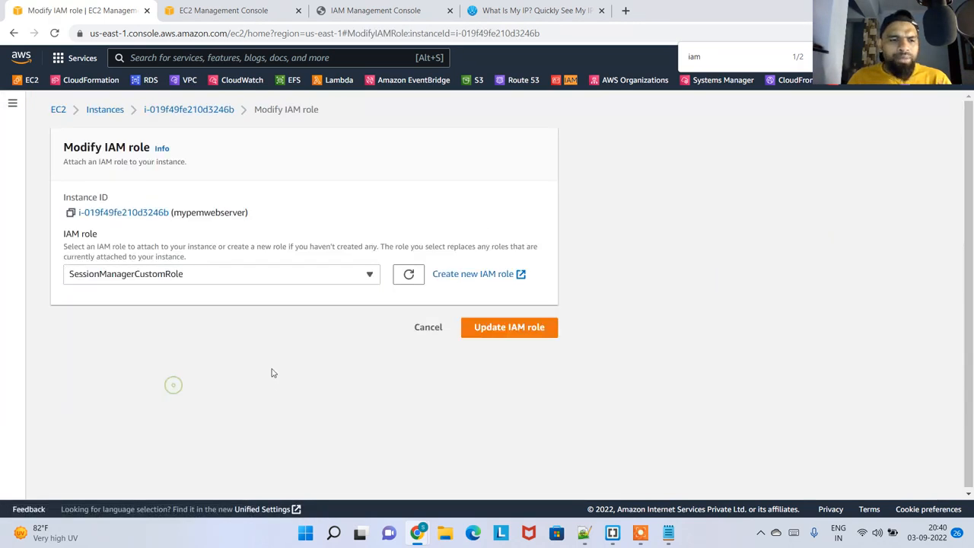
pyautogui.click(509, 327)
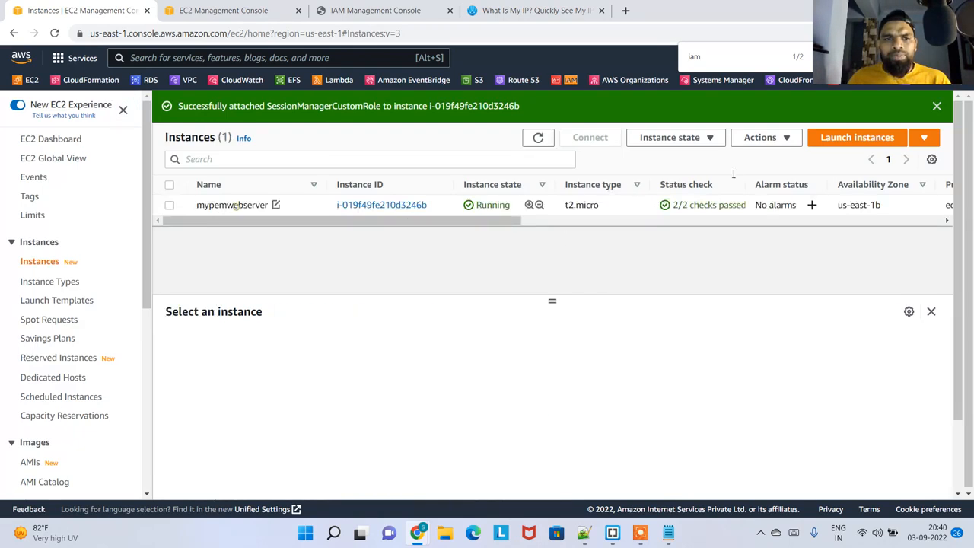
# Reboot the mypemwebserver instance and dismiss the success notifications
pyautogui.click(236, 205)
pyautogui.click(761, 137)
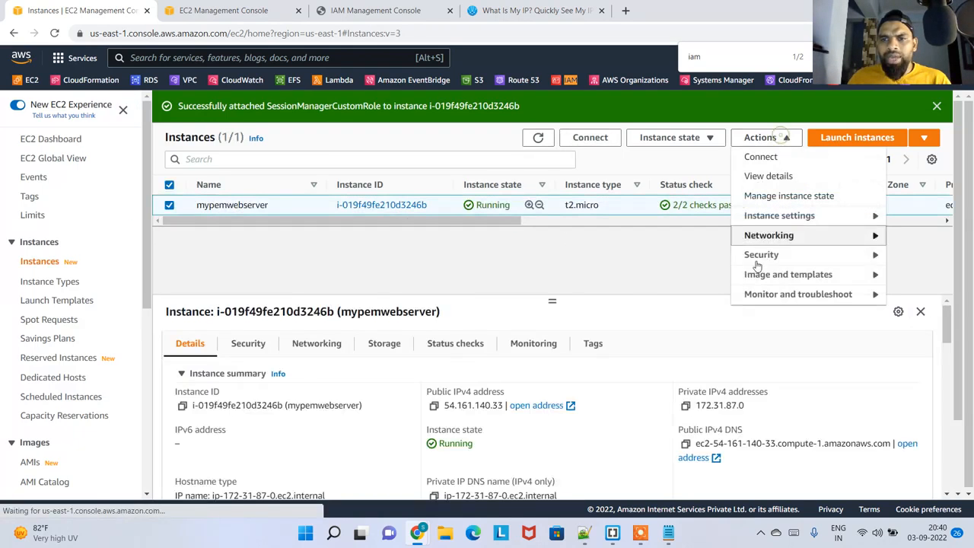
pyautogui.click(707, 139)
pyautogui.click(685, 196)
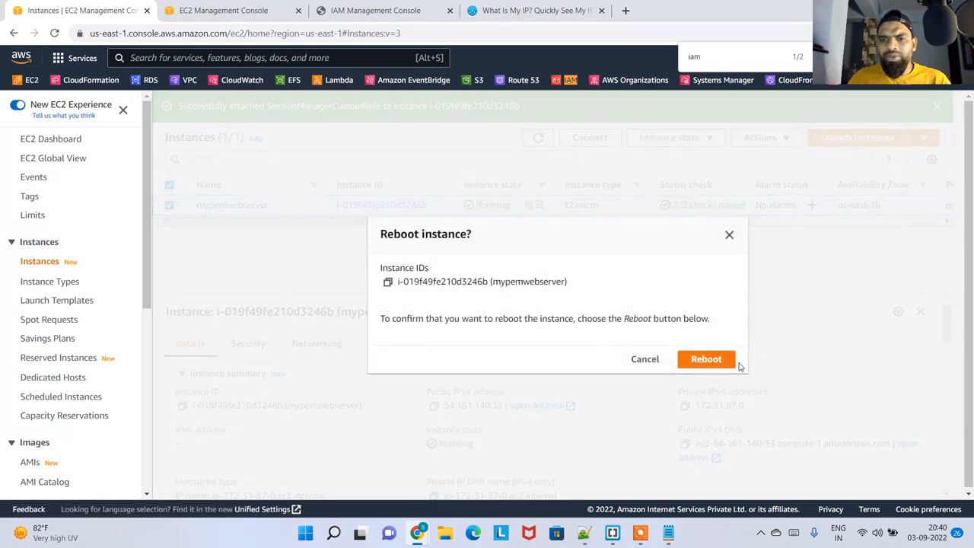
pyautogui.click(727, 361)
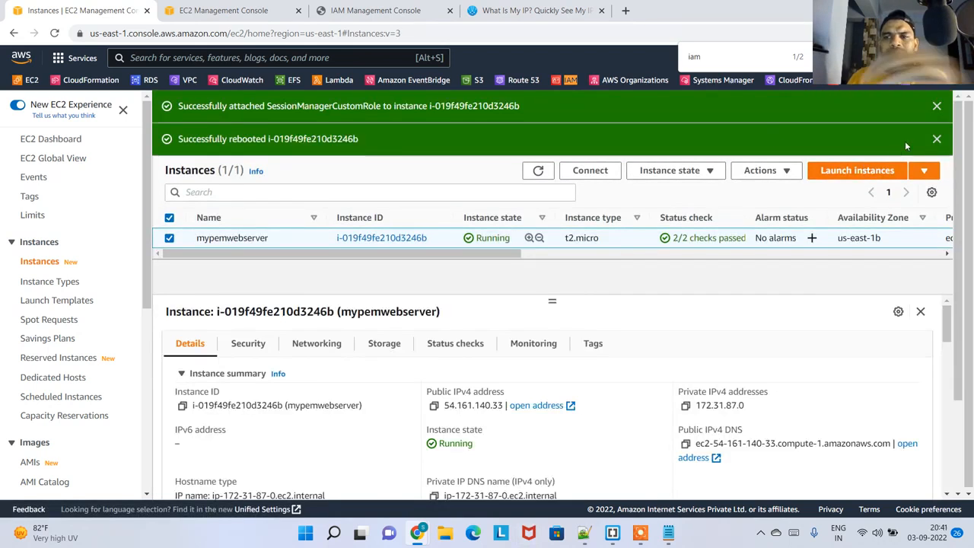
pyautogui.click(937, 138)
pyautogui.click(937, 106)
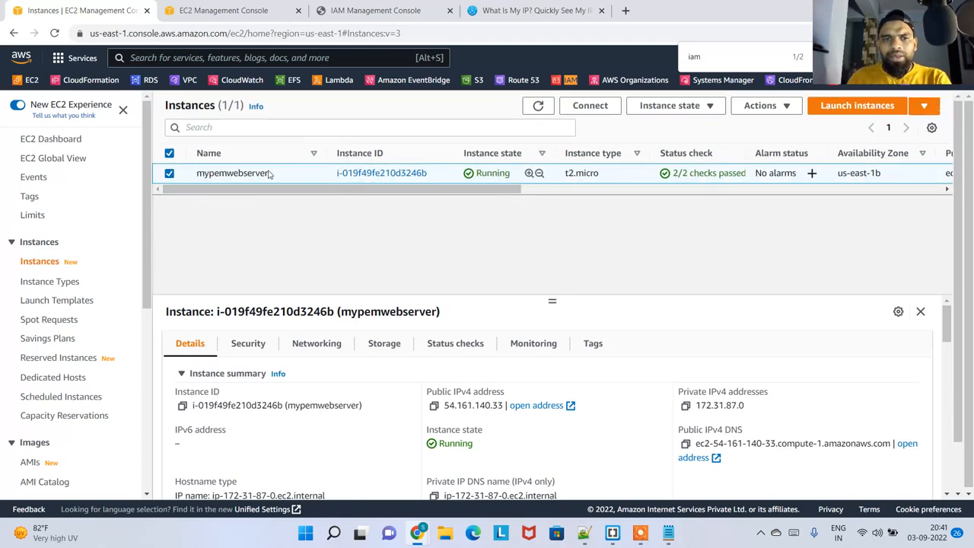
# Check the connection options for mypemwebserver, including Session Manager, EC2 Instance Connect, SSH client and EC2 serial console
pyautogui.click(591, 109)
pyautogui.click(253, 214)
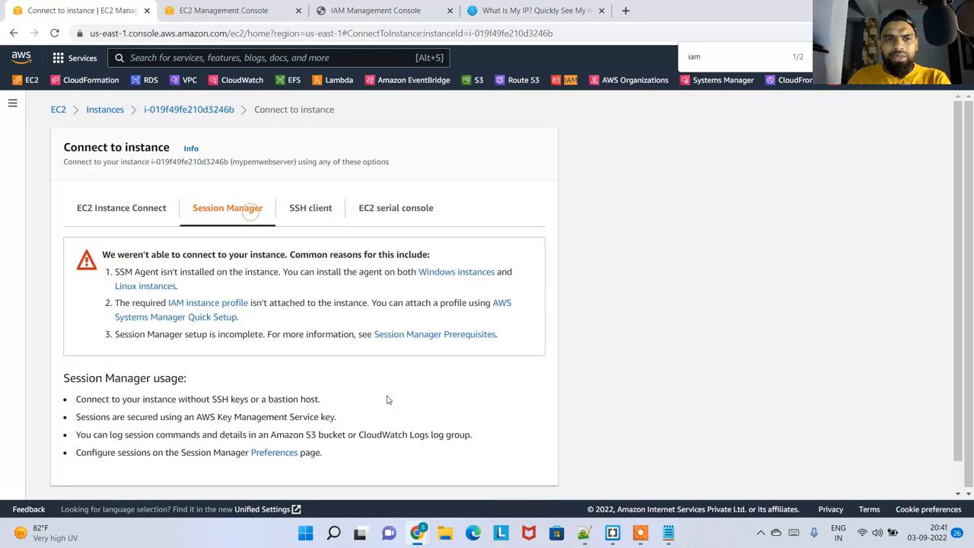
pyautogui.click(137, 213)
pyautogui.click(229, 213)
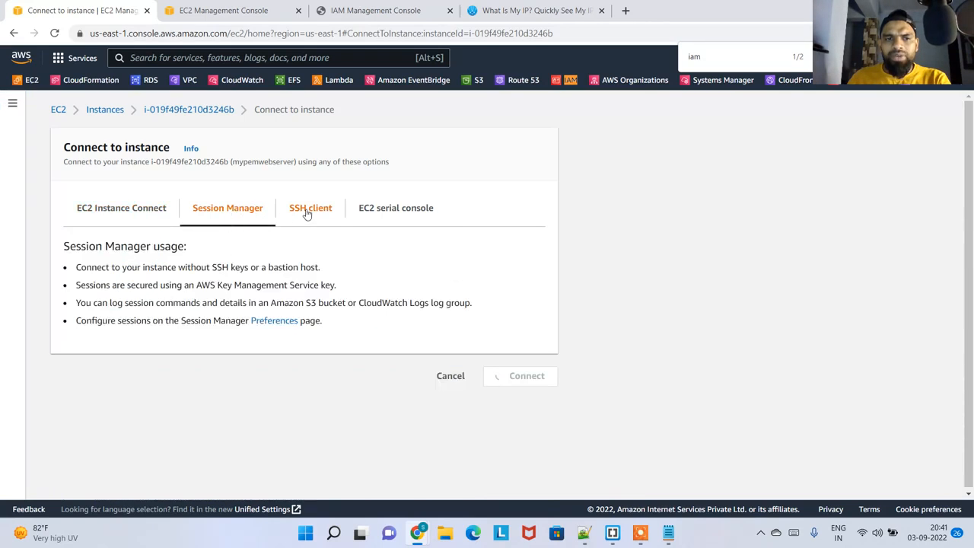
pyautogui.click(310, 212)
pyautogui.click(384, 211)
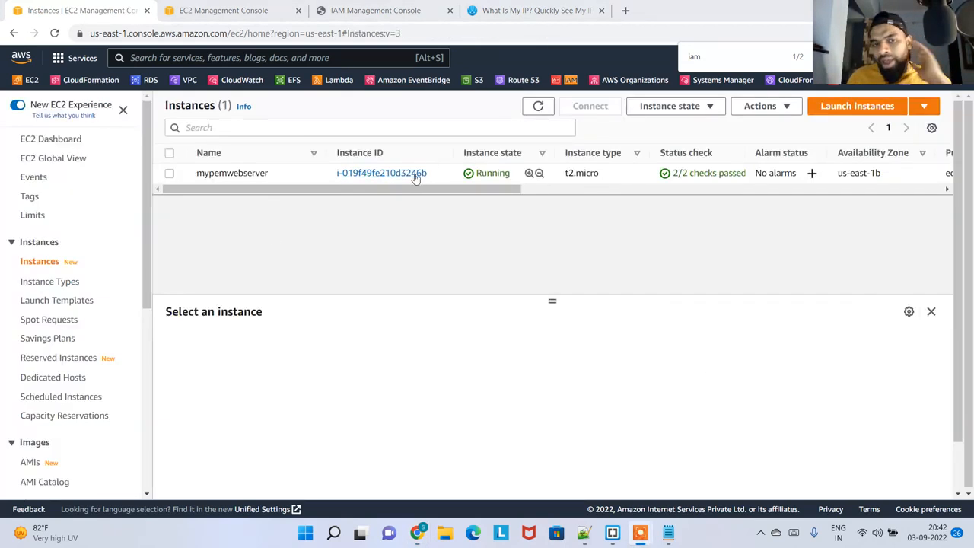
# Check the IAM role attached to mypemwebserver and whether Session Manager connection is available, and return to the instance's details
pyautogui.click(305, 175)
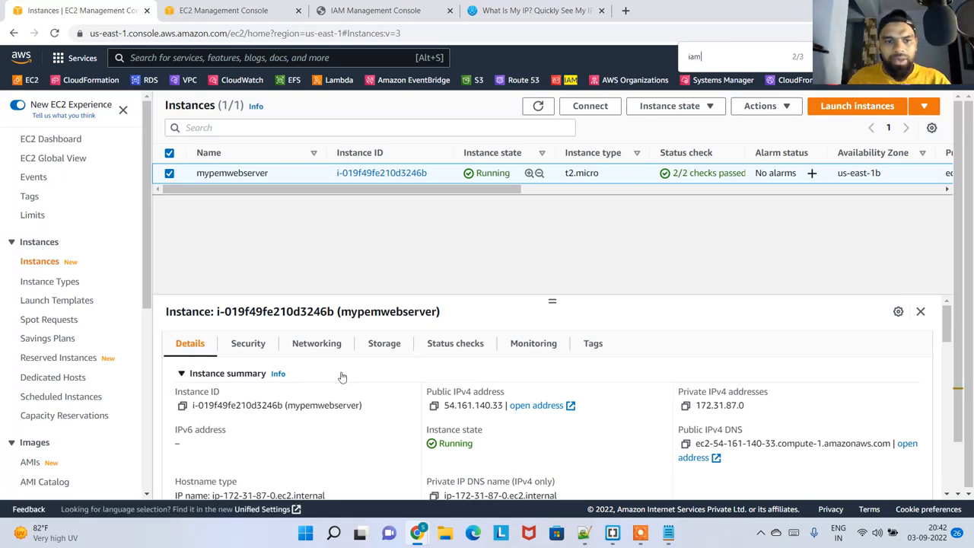
pyautogui.scroll(-2, 596, 258)
pyautogui.scroll(-3, 332, 427)
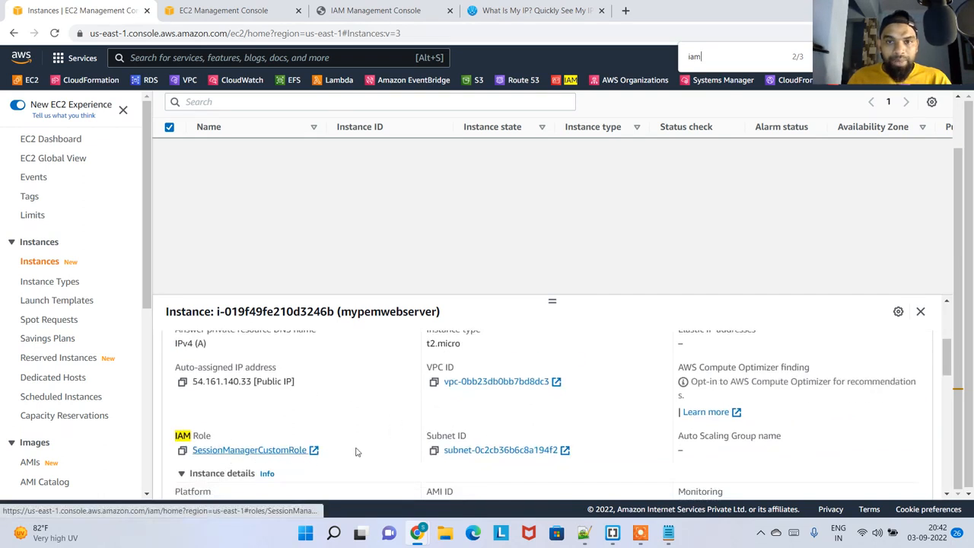
pyautogui.scroll(5, 253, 452)
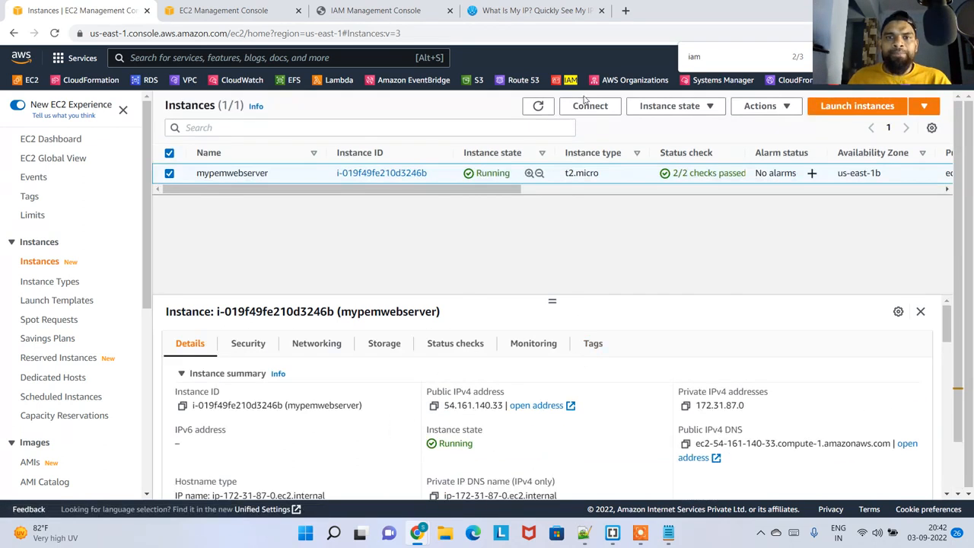
pyautogui.click(590, 107)
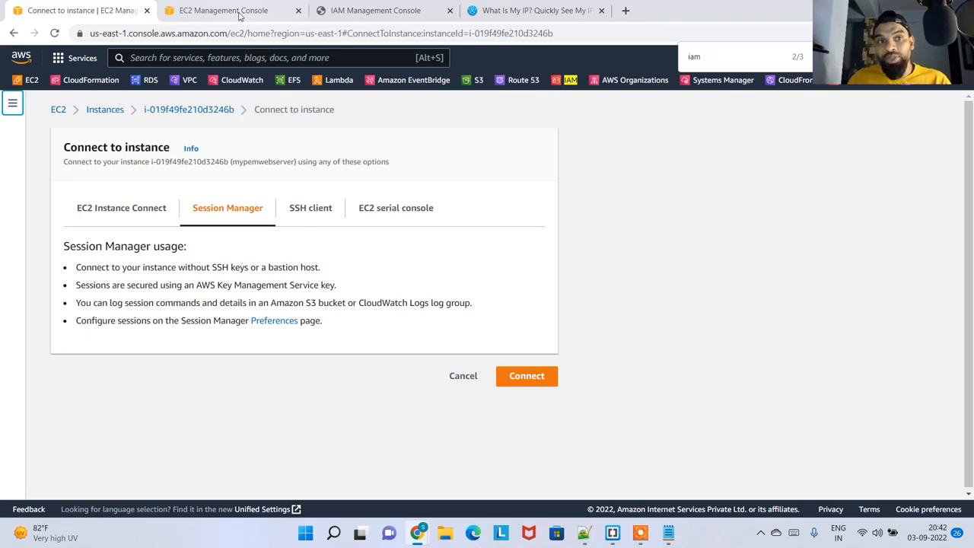
pyautogui.click(165, 113)
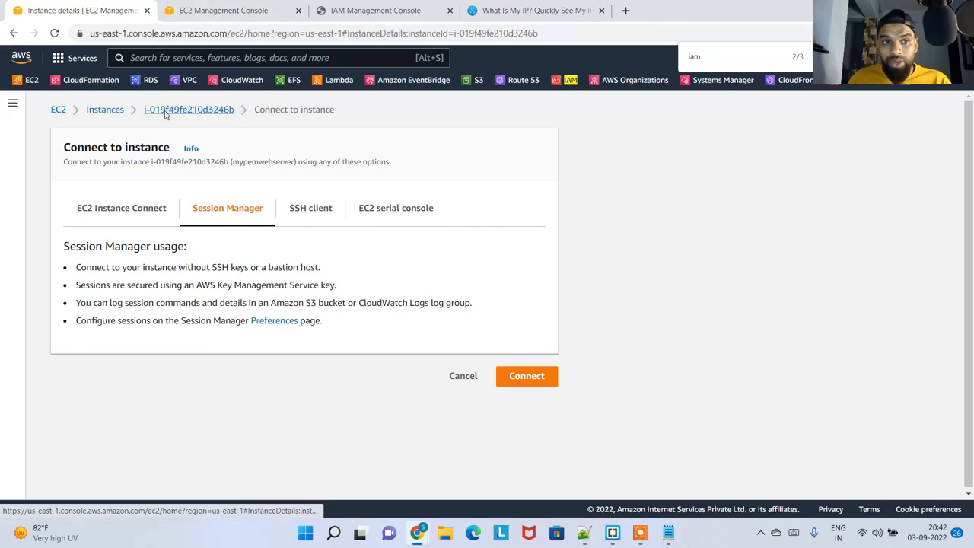
# Refresh and review the inbound rules of the mywebsite-sg security group
pyautogui.hotkey('ctrl', 'Tab')
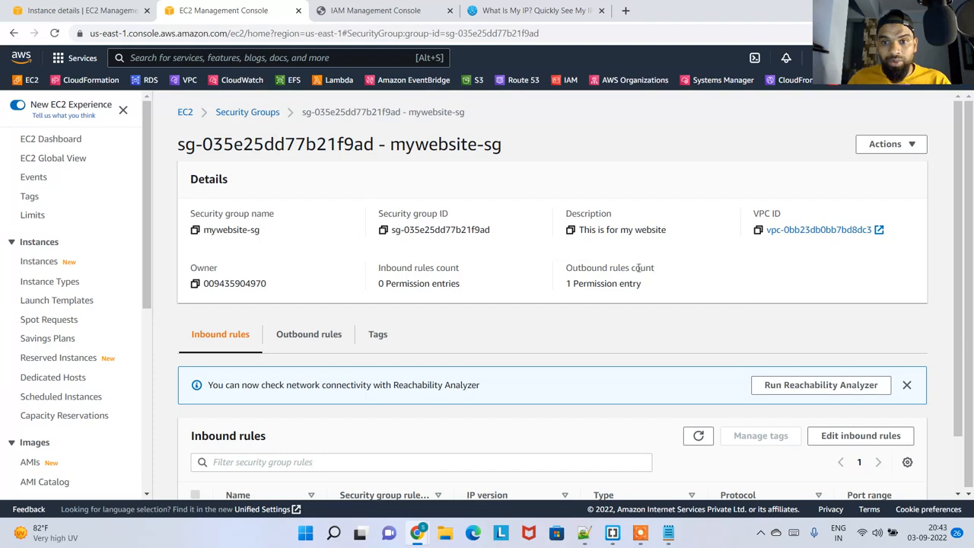
pyautogui.scroll(-1, 638, 268)
pyautogui.scroll(1, 766, 264)
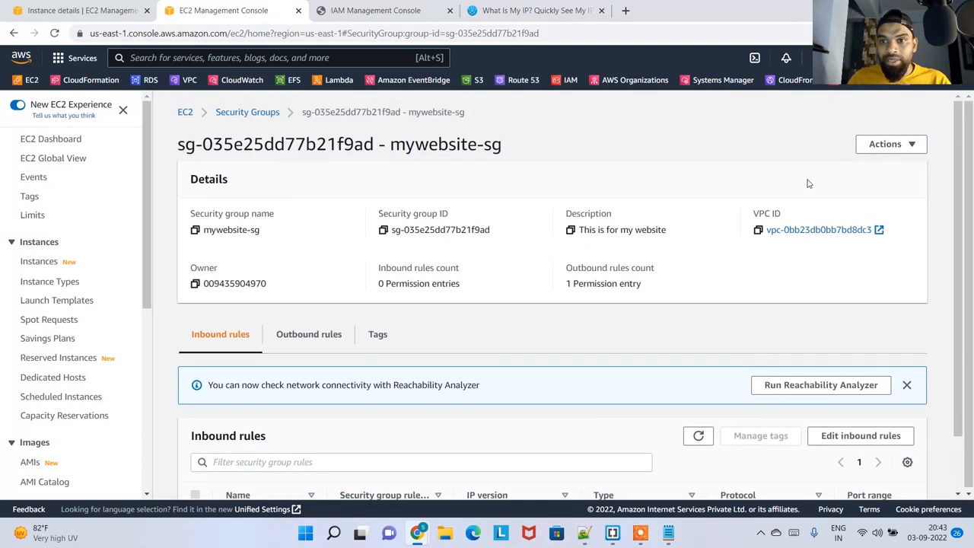
pyautogui.scroll(-1, 441, 383)
pyautogui.click(698, 371)
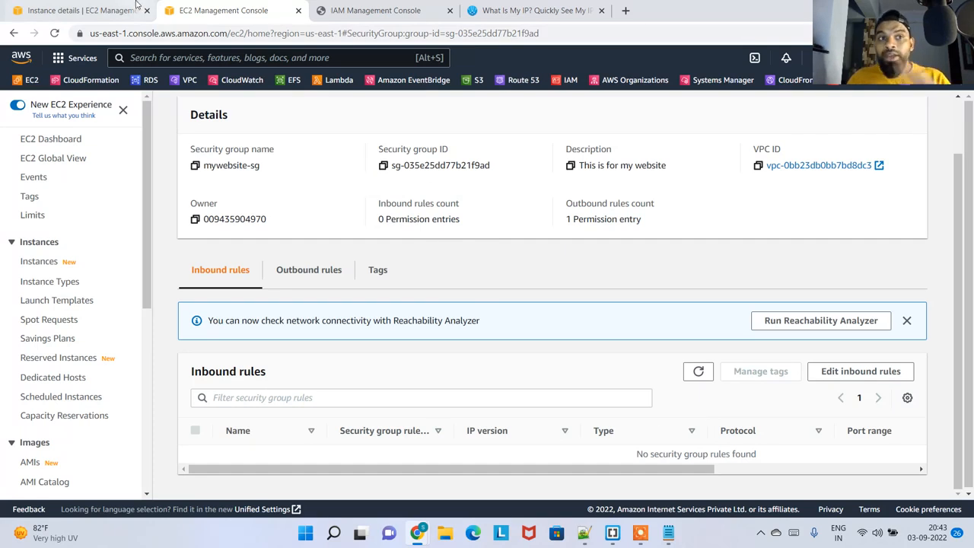
# Return to the mypemwebserver instance summary and start a Session Manager connection to the instance
pyautogui.hotkey('ctrl', 'shift', 'Tab')
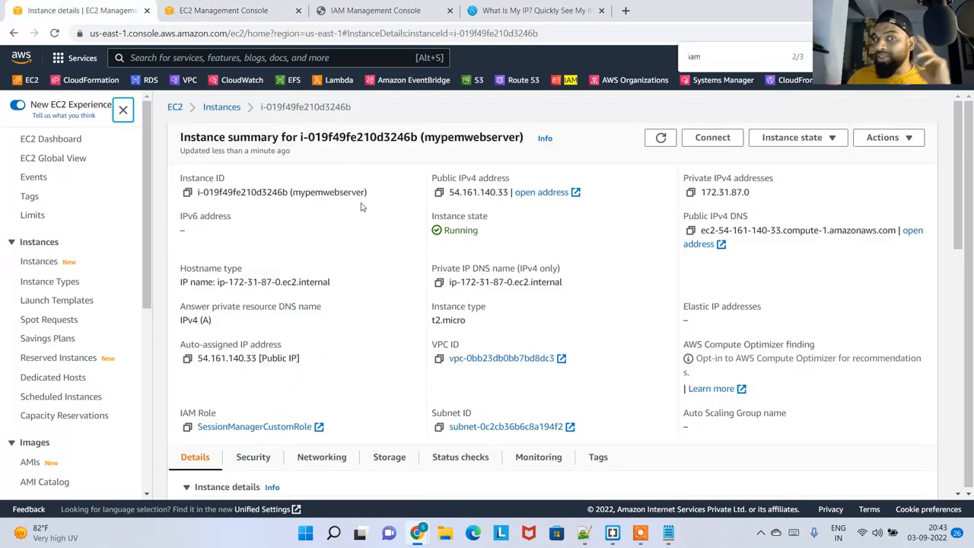
pyautogui.scroll(-3, 360, 229)
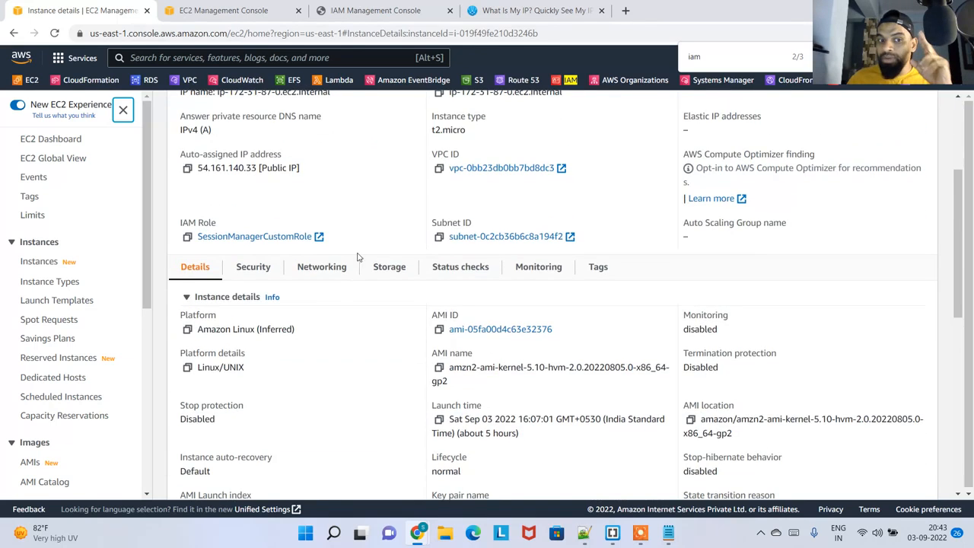
pyautogui.scroll(3, 358, 257)
pyautogui.click(708, 141)
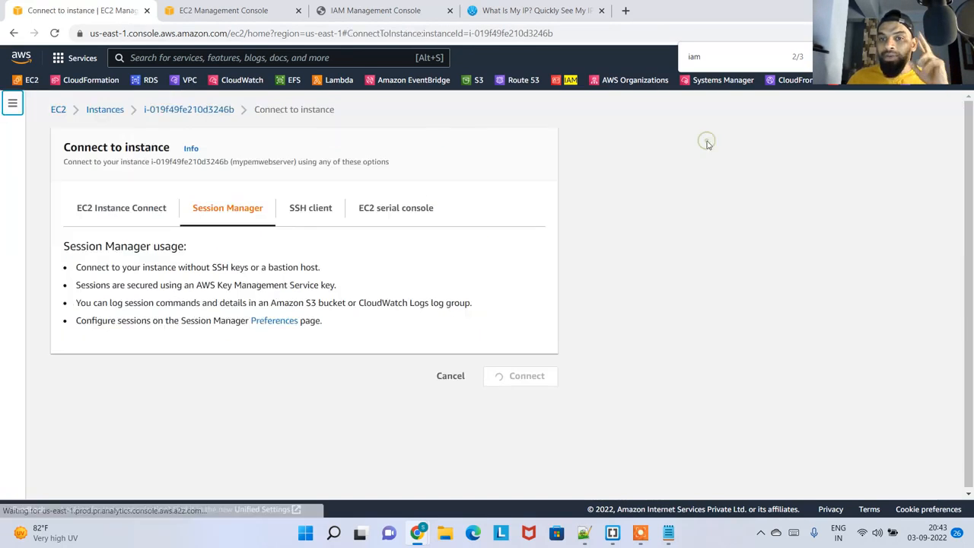
pyautogui.click(523, 378)
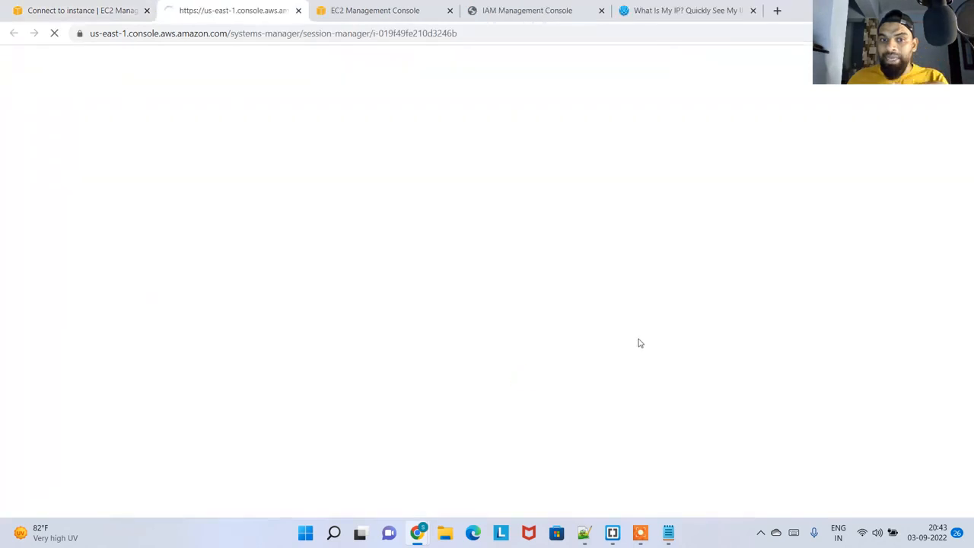